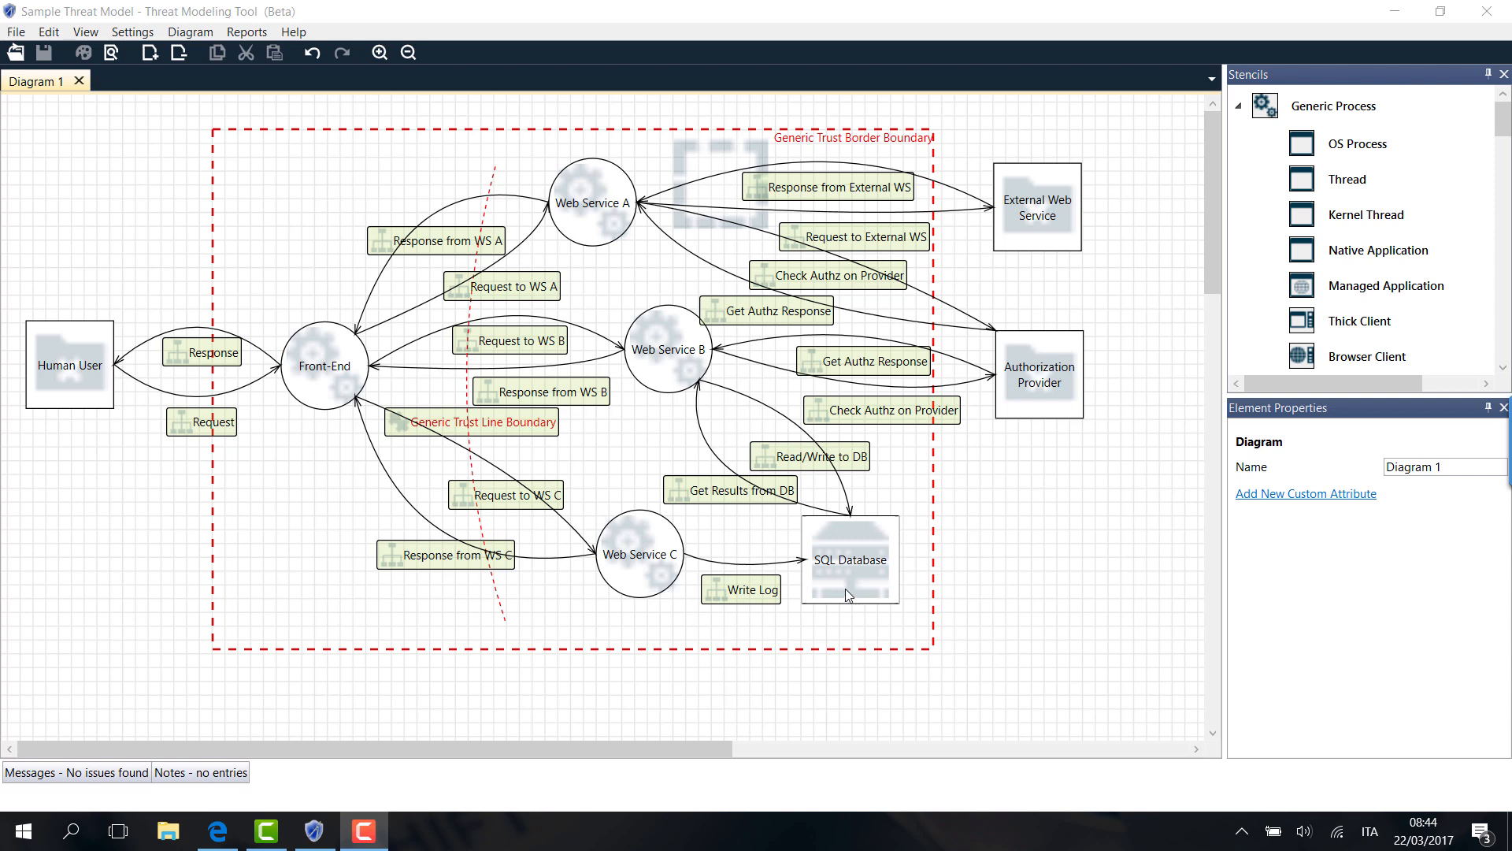
- Switch the Sample Threat Model from the diagram design to the analysis view with its generated threat list
{"action": "left_click", "coordinate": [705, 382]}
{"action": "left_click", "coordinate": [874, 489]}
{"action": "left_click", "coordinate": [111, 52]}
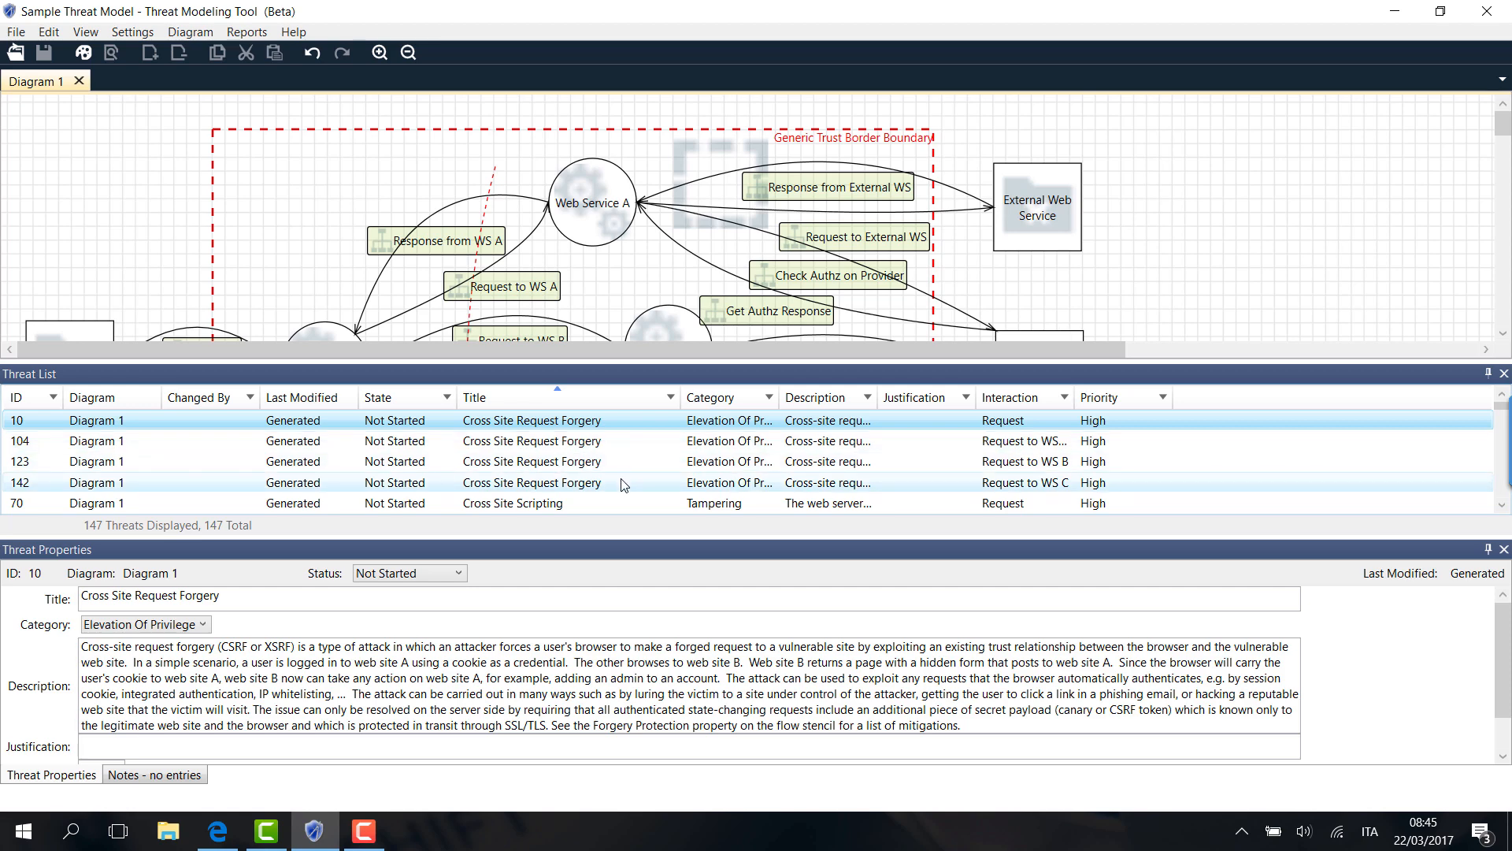
- Review the Cross Site Request Forgery and Cross Site Scripting threats and the diagram flows they affect
{"action": "left_click", "coordinate": [624, 415]}
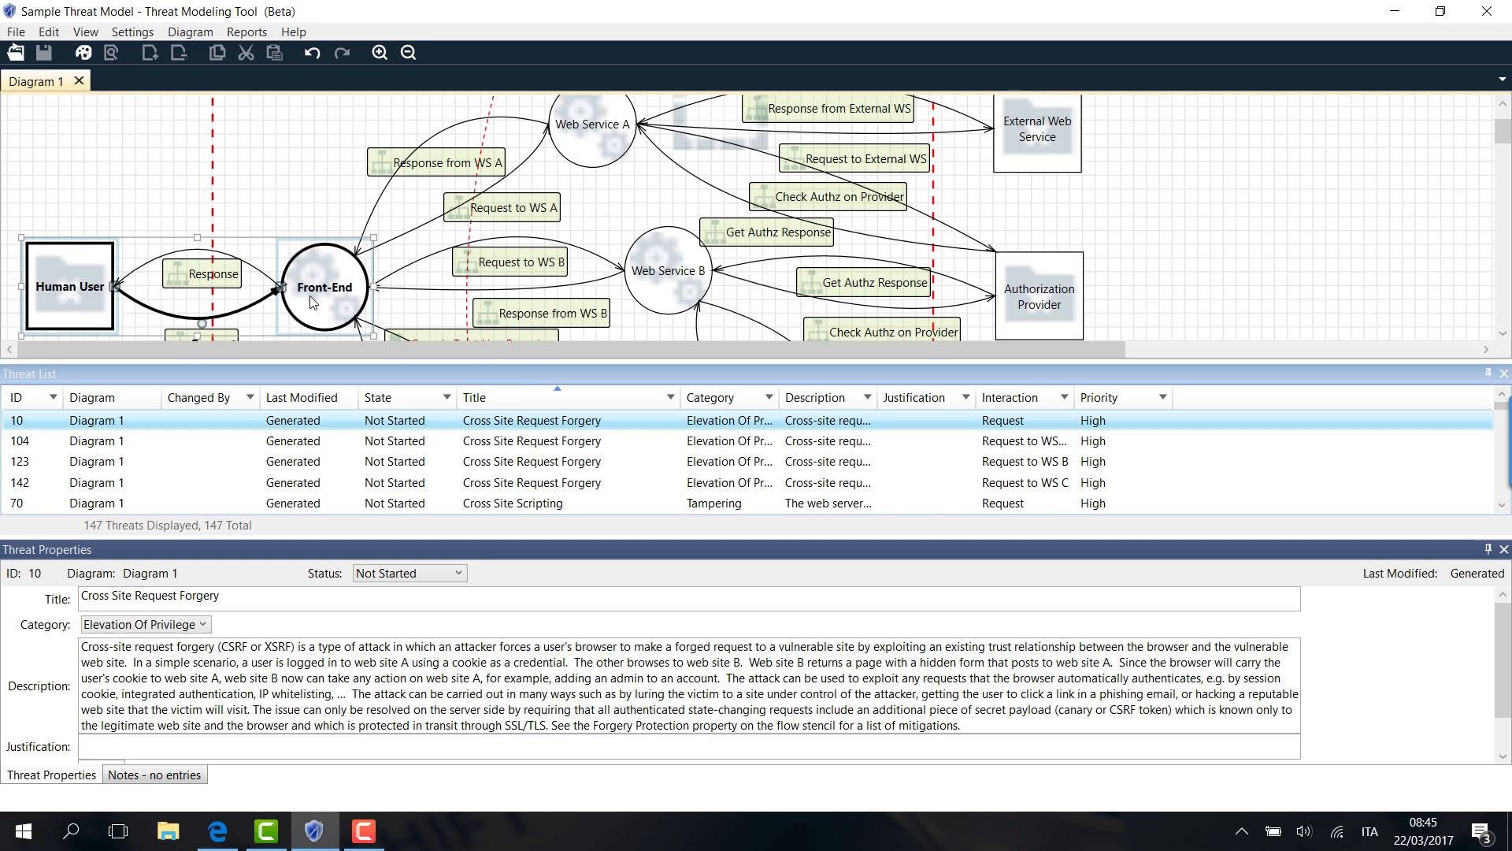
{"action": "left_click", "coordinate": [568, 444]}
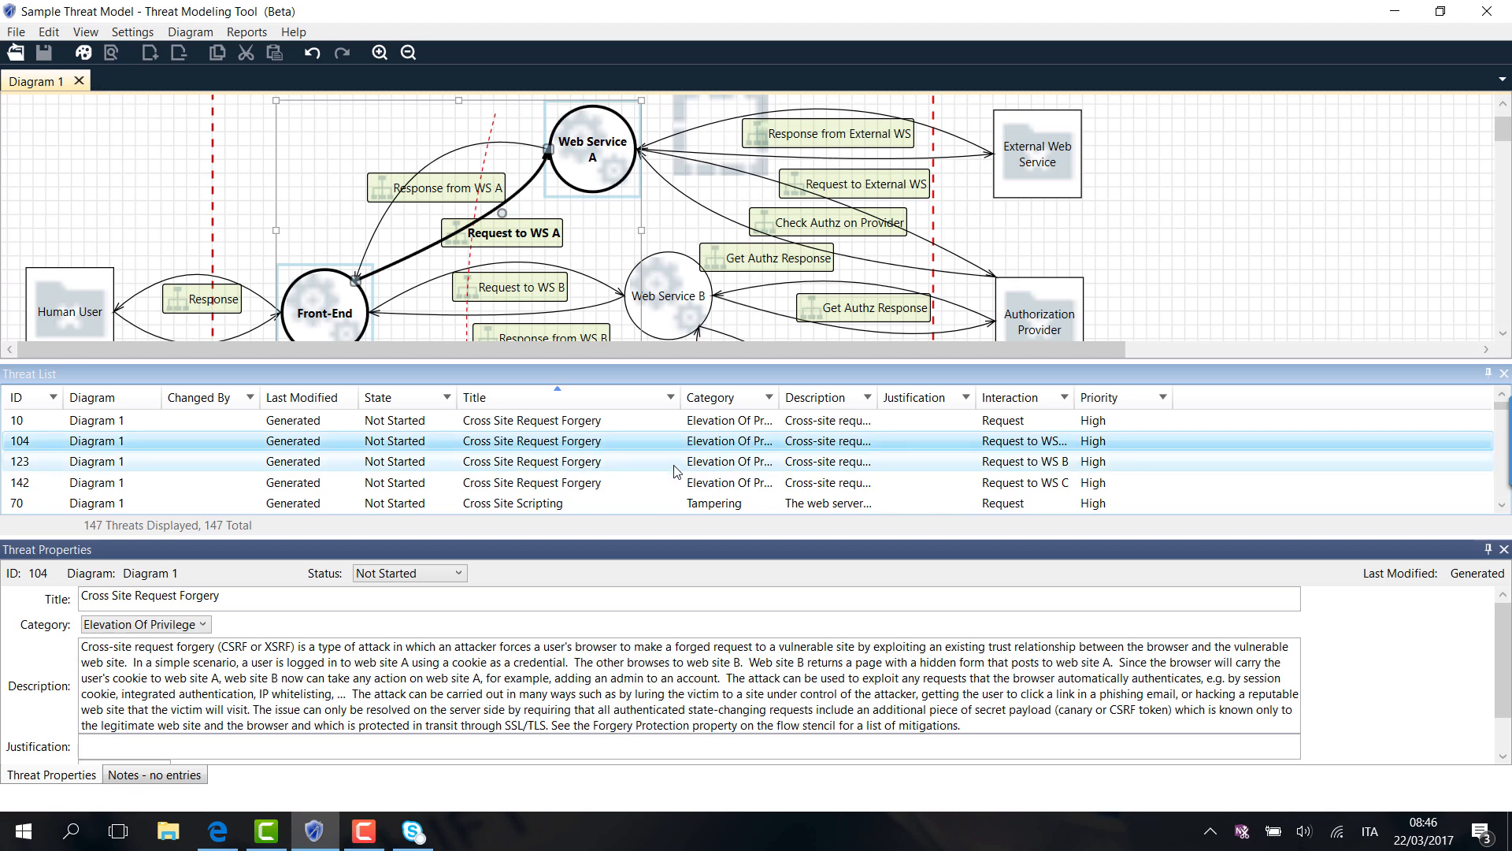
{"action": "left_click", "coordinate": [660, 502]}
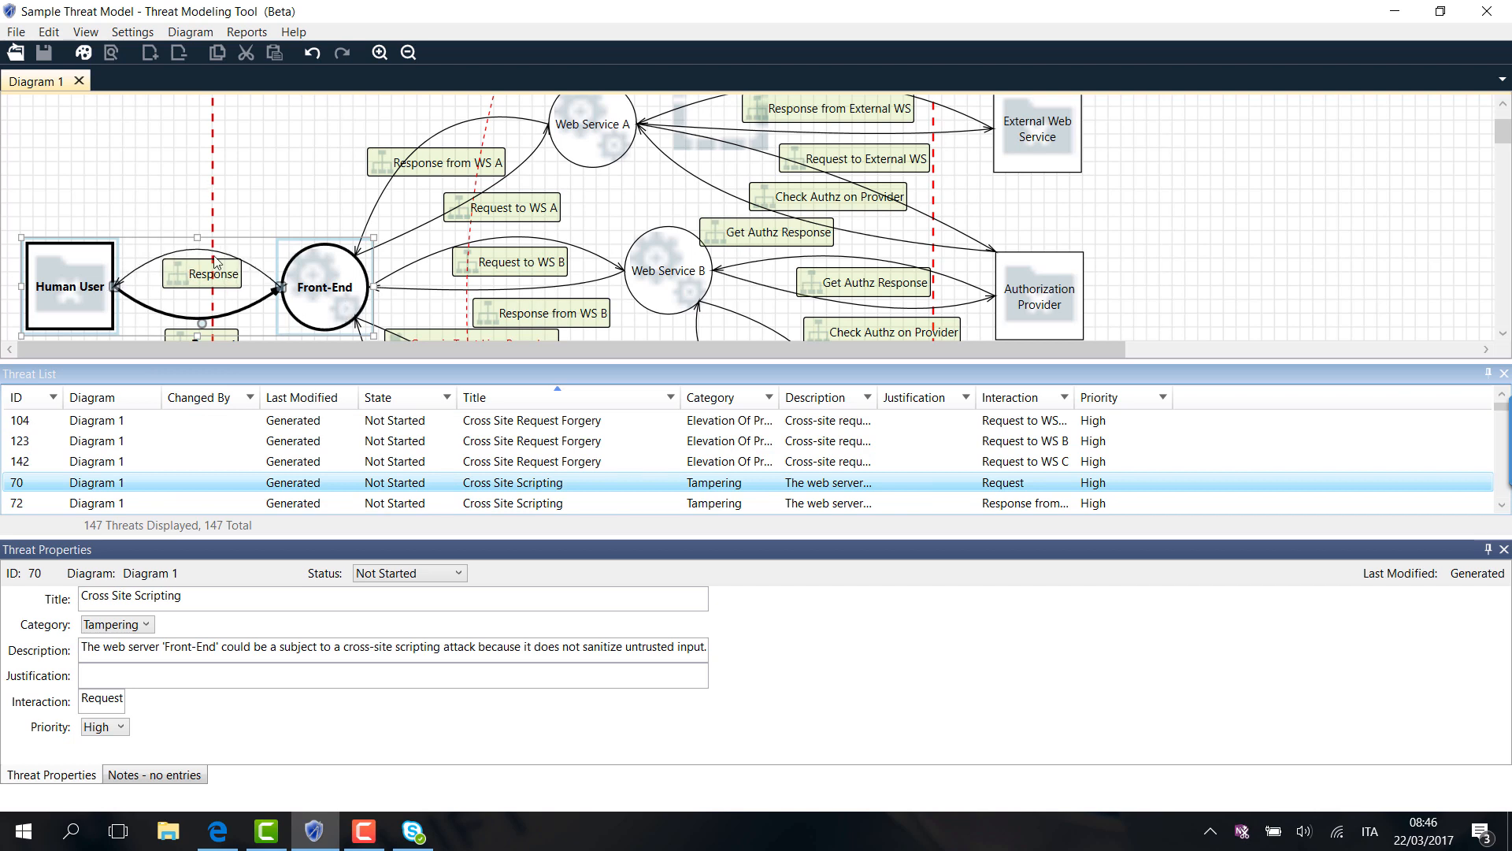
{"action": "left_click", "coordinate": [647, 483]}
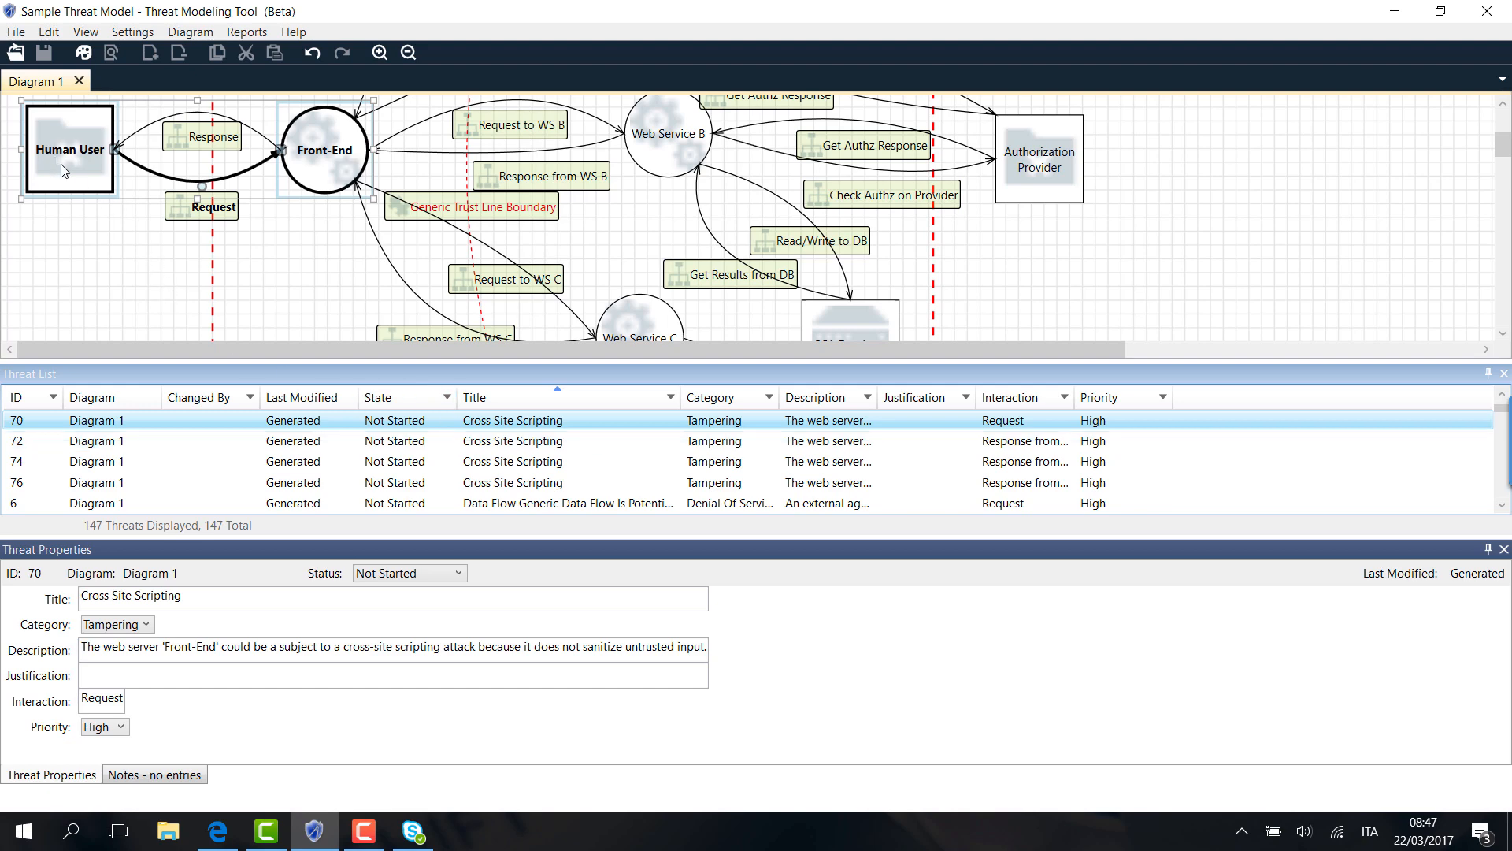
{"action": "left_click", "coordinate": [607, 442]}
{"action": "left_click", "coordinate": [607, 467]}
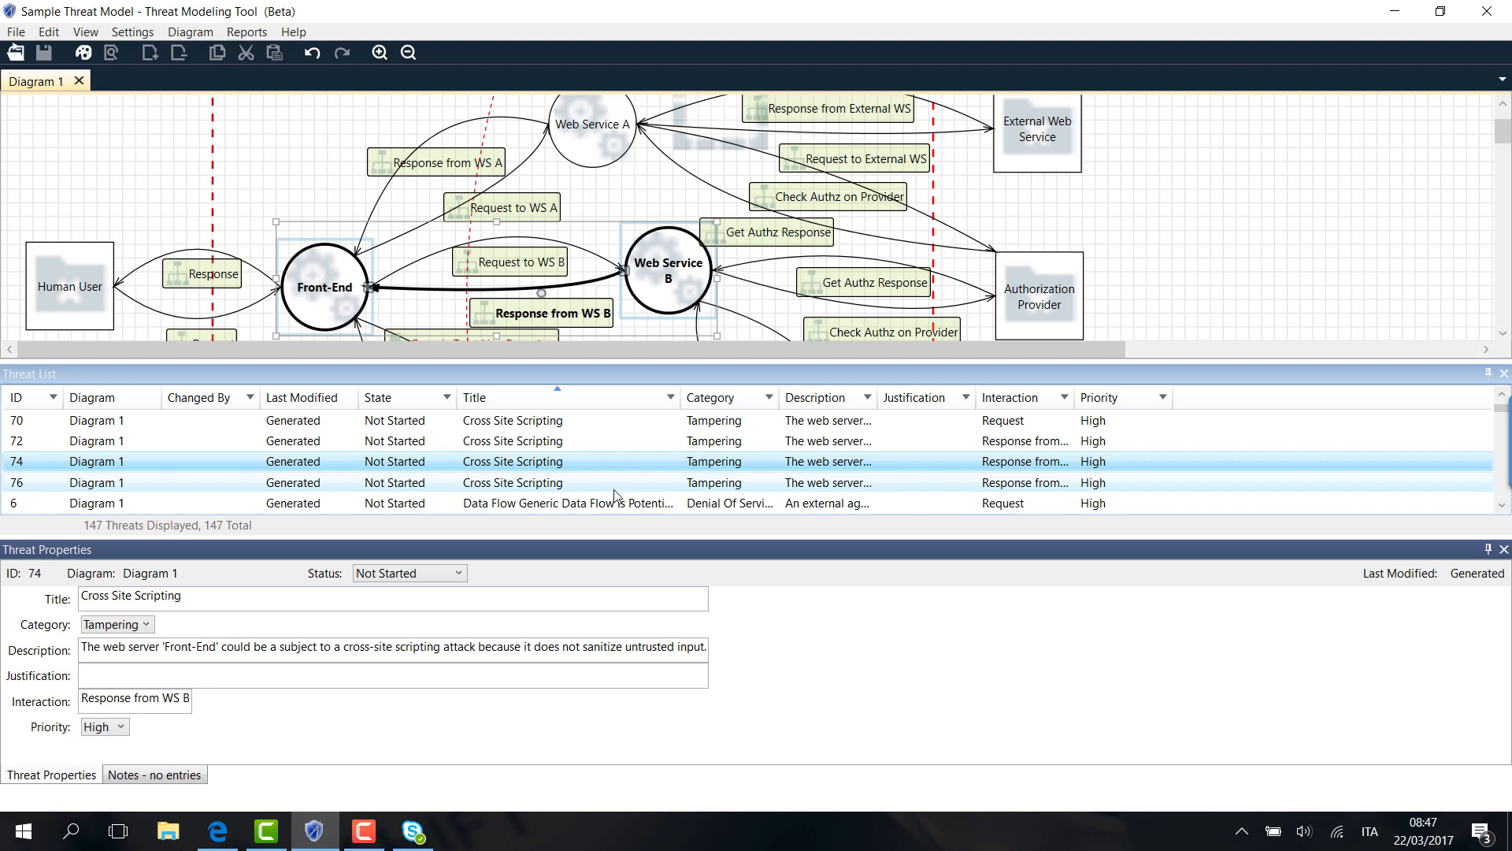
{"action": "left_click", "coordinate": [614, 484]}
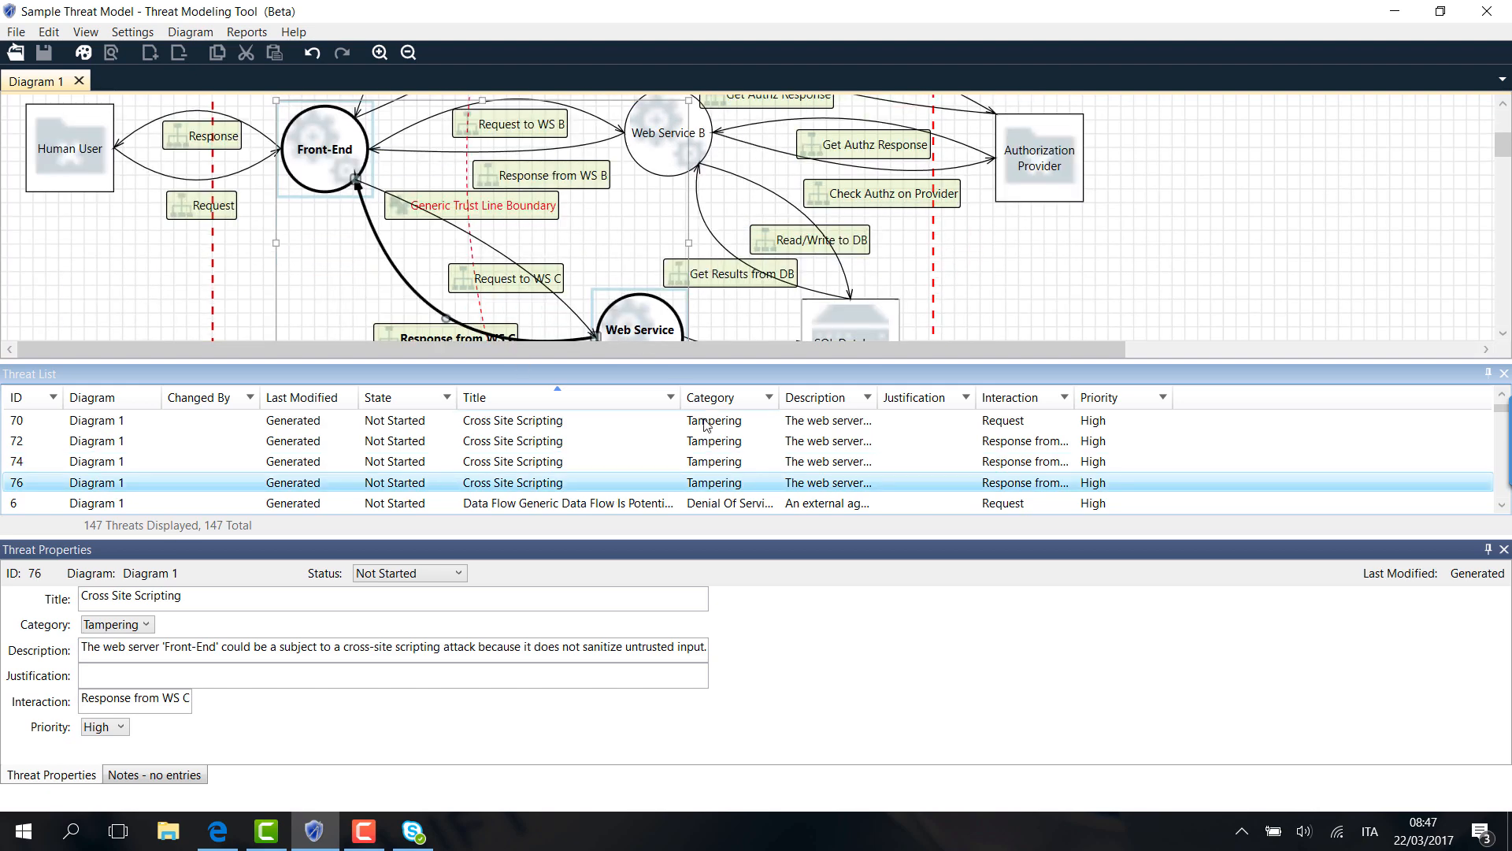
- Examine the Data Flow Sniffing threats for Request, Web Service B's Get Authz Response and Response from External WS
{"action": "scroll", "coordinate": [739, 487], "scroll_direction": "down", "scroll_amount": 8}
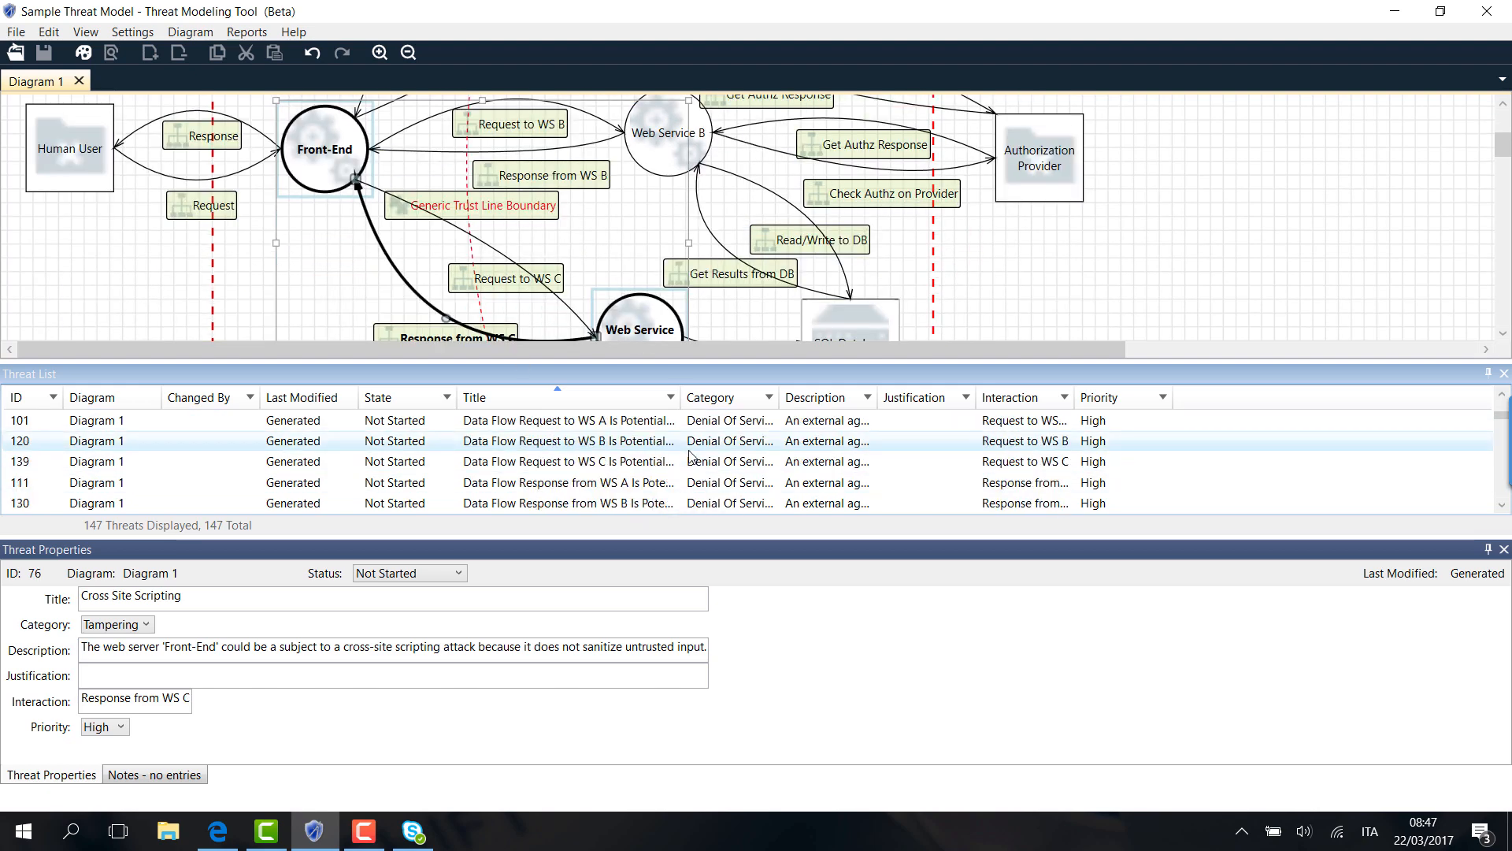
{"action": "scroll", "coordinate": [691, 461], "scroll_direction": "down", "scroll_amount": 2}
{"action": "scroll", "coordinate": [682, 445], "scroll_direction": "up", "scroll_amount": 2}
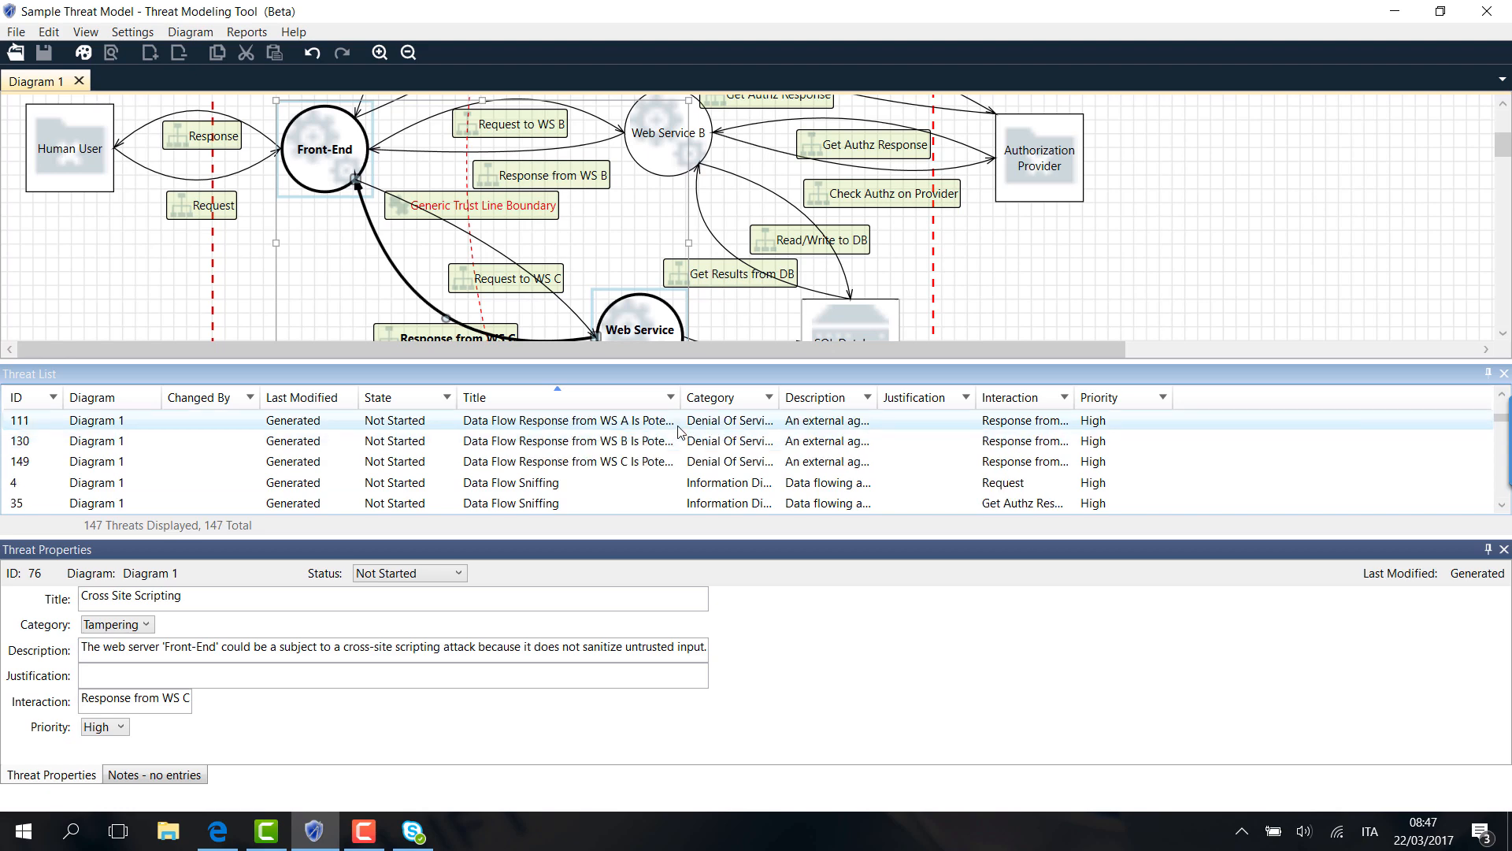
{"action": "left_click", "coordinate": [685, 483]}
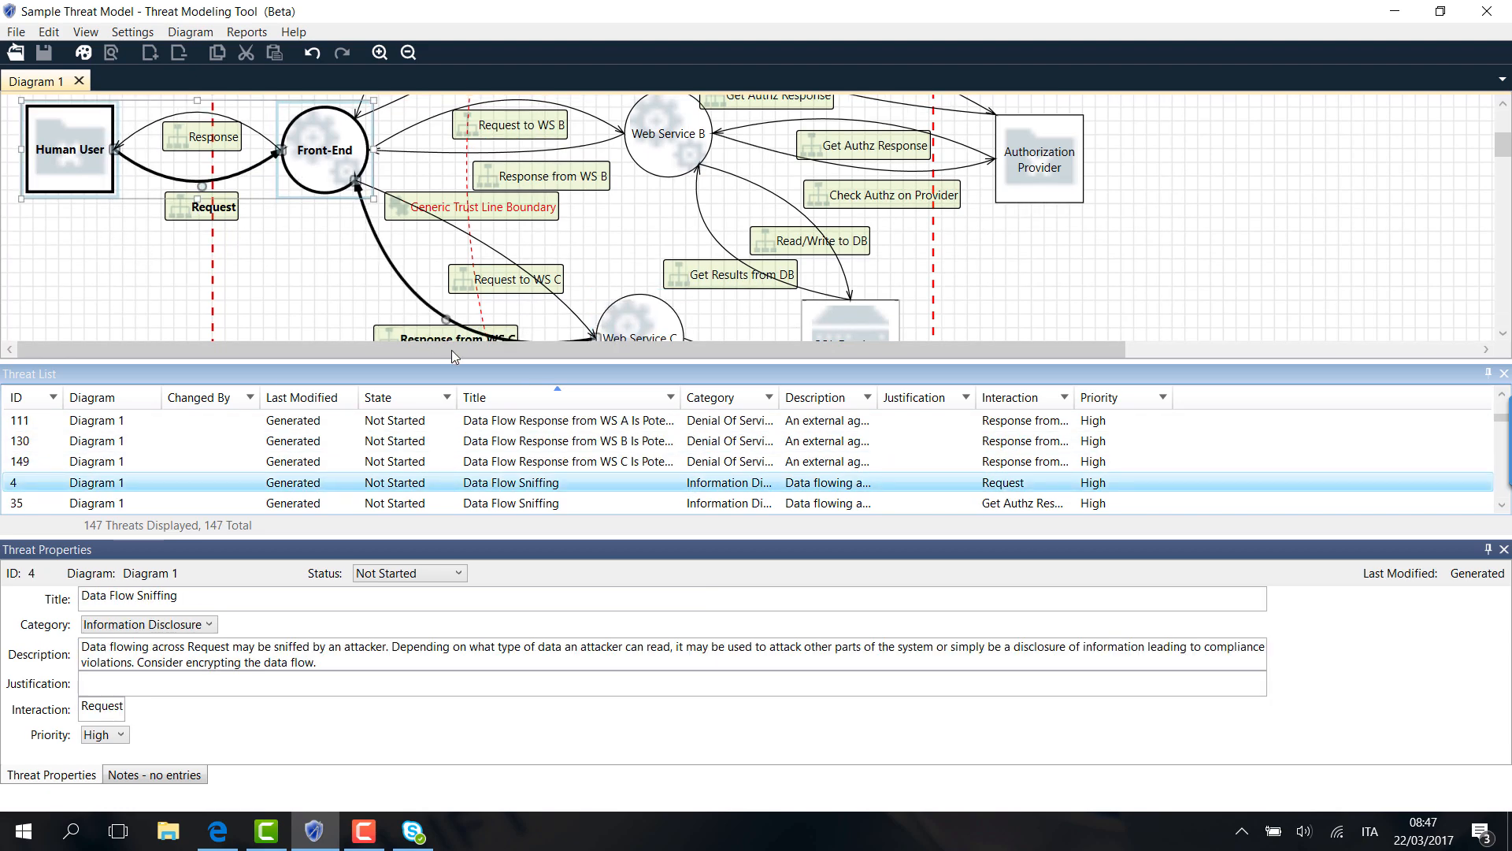
{"action": "left_click", "coordinate": [739, 509]}
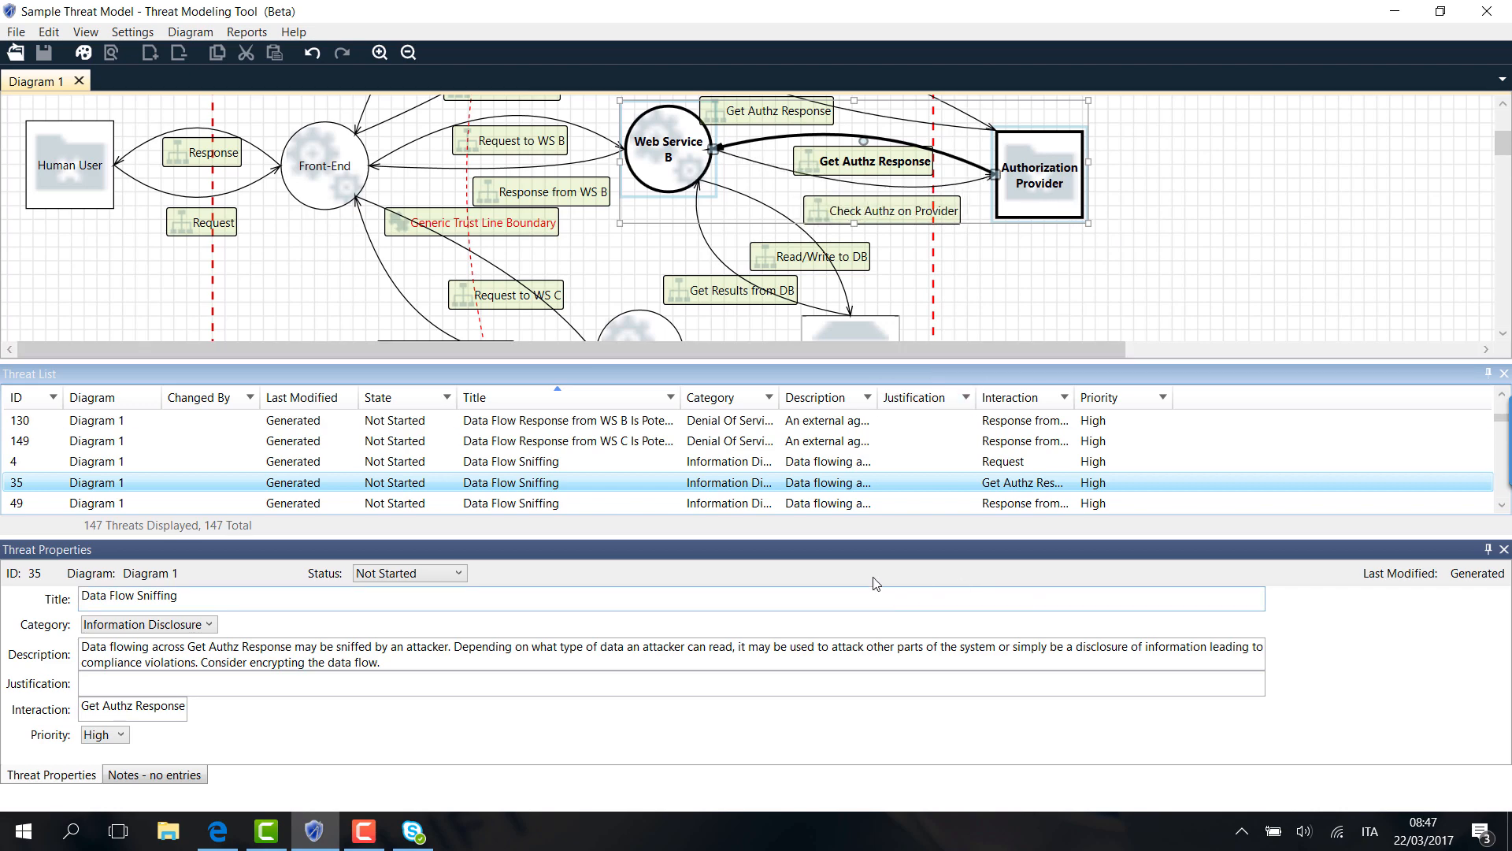
{"action": "left_click", "coordinate": [732, 506]}
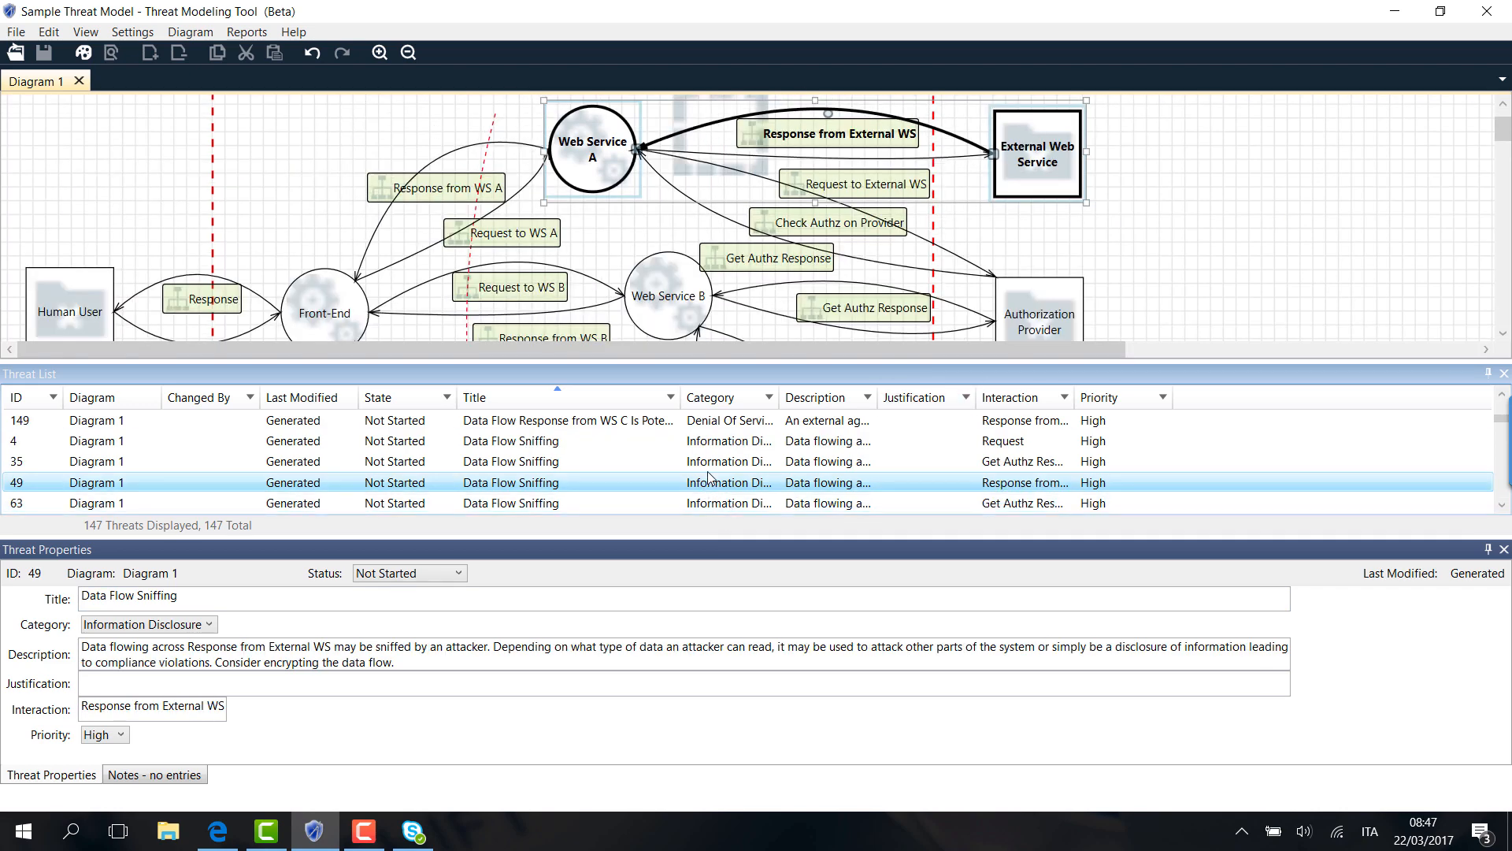
- Compare the remaining Data Flow Sniffing threats on the Web Service A and Web Service B flows, ending with Web Service A's Get Authz Response
{"action": "left_click", "coordinate": [628, 441]}
{"action": "left_click", "coordinate": [635, 463]}
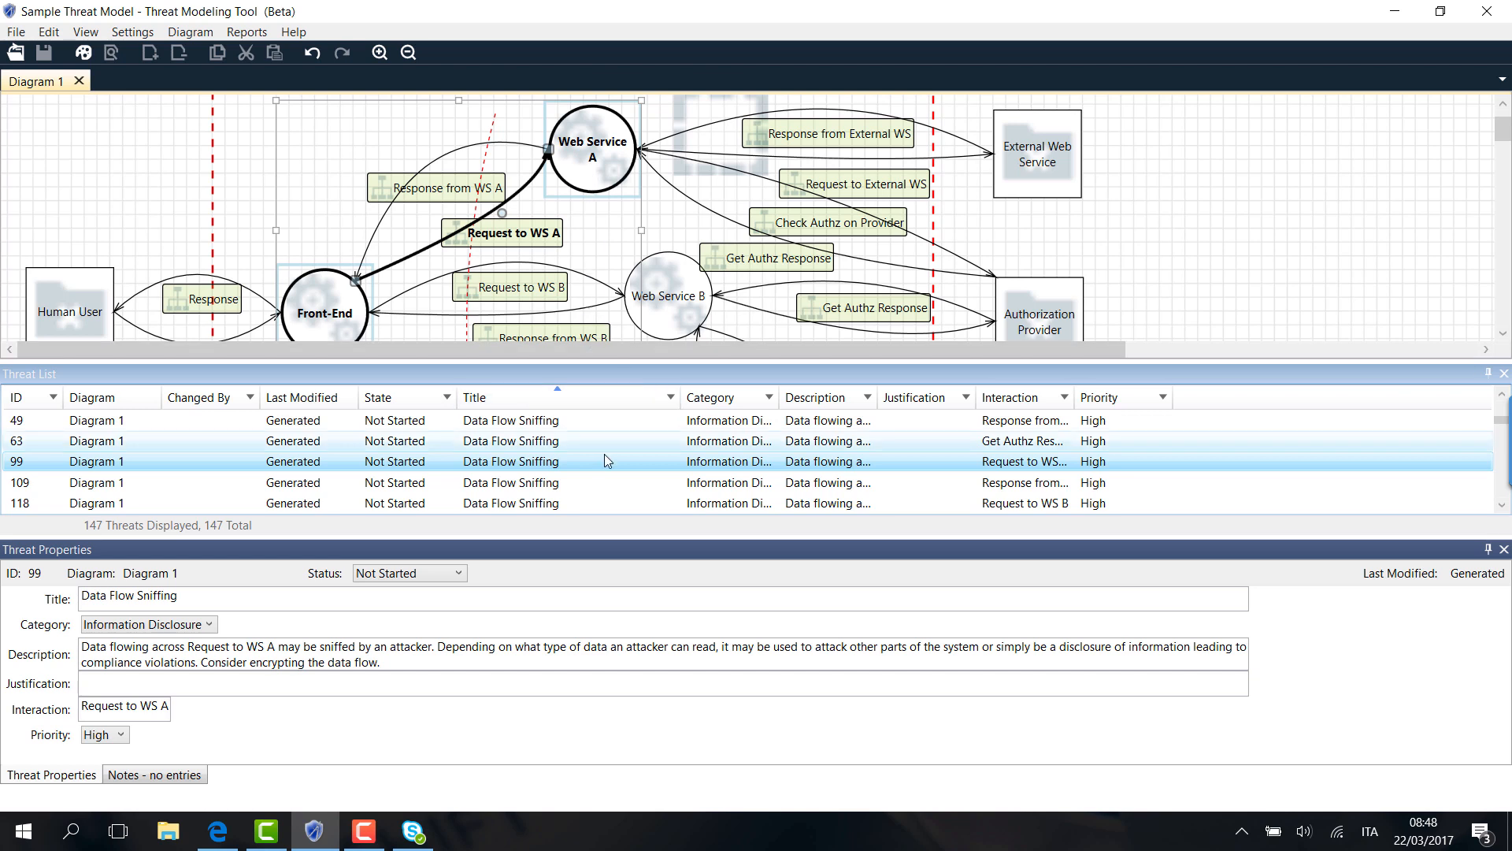
{"action": "left_click", "coordinate": [626, 489]}
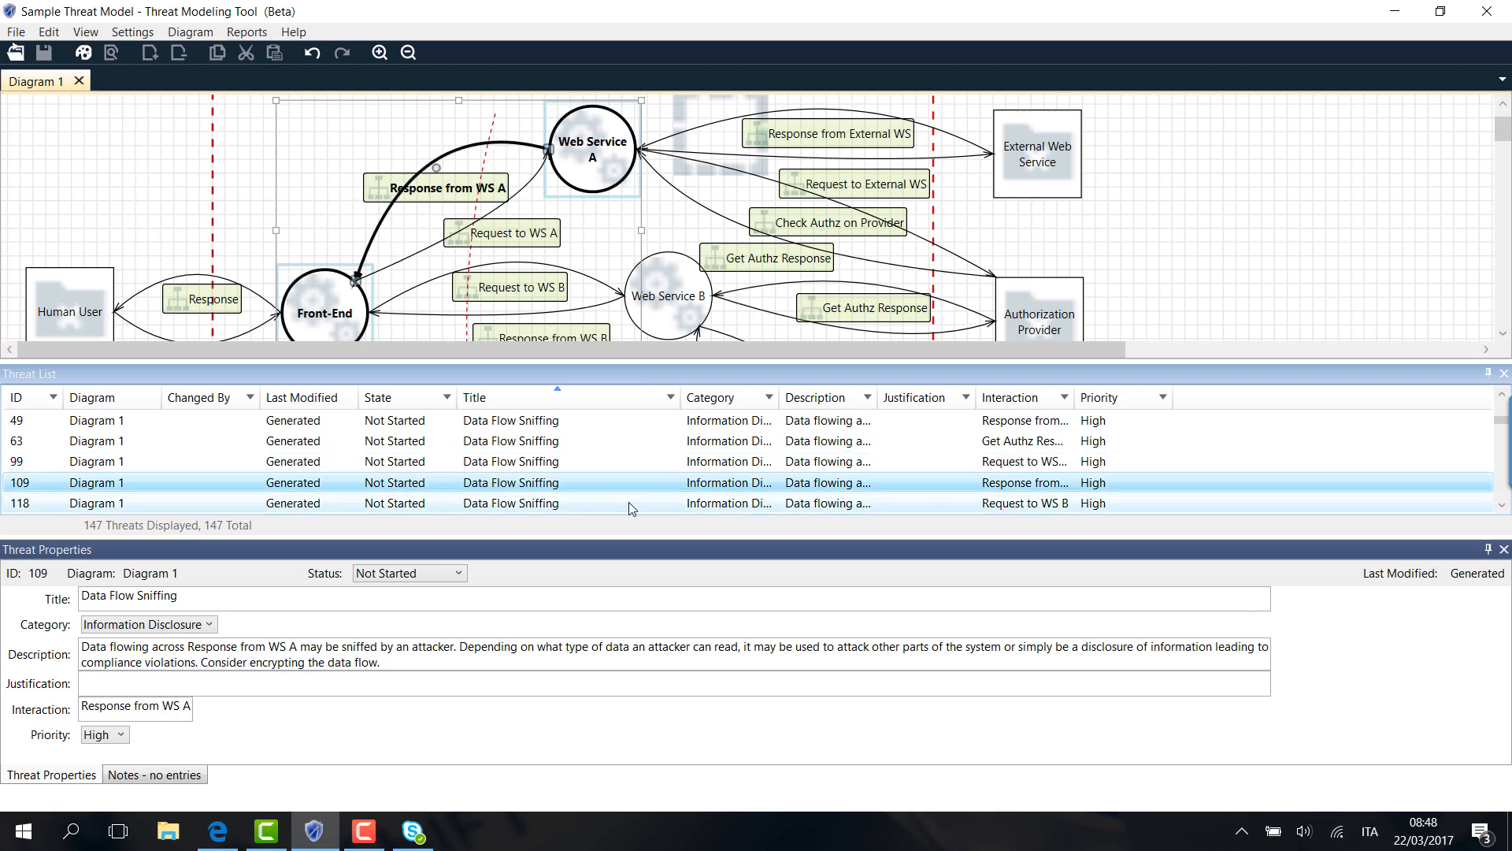
{"action": "left_click", "coordinate": [631, 504]}
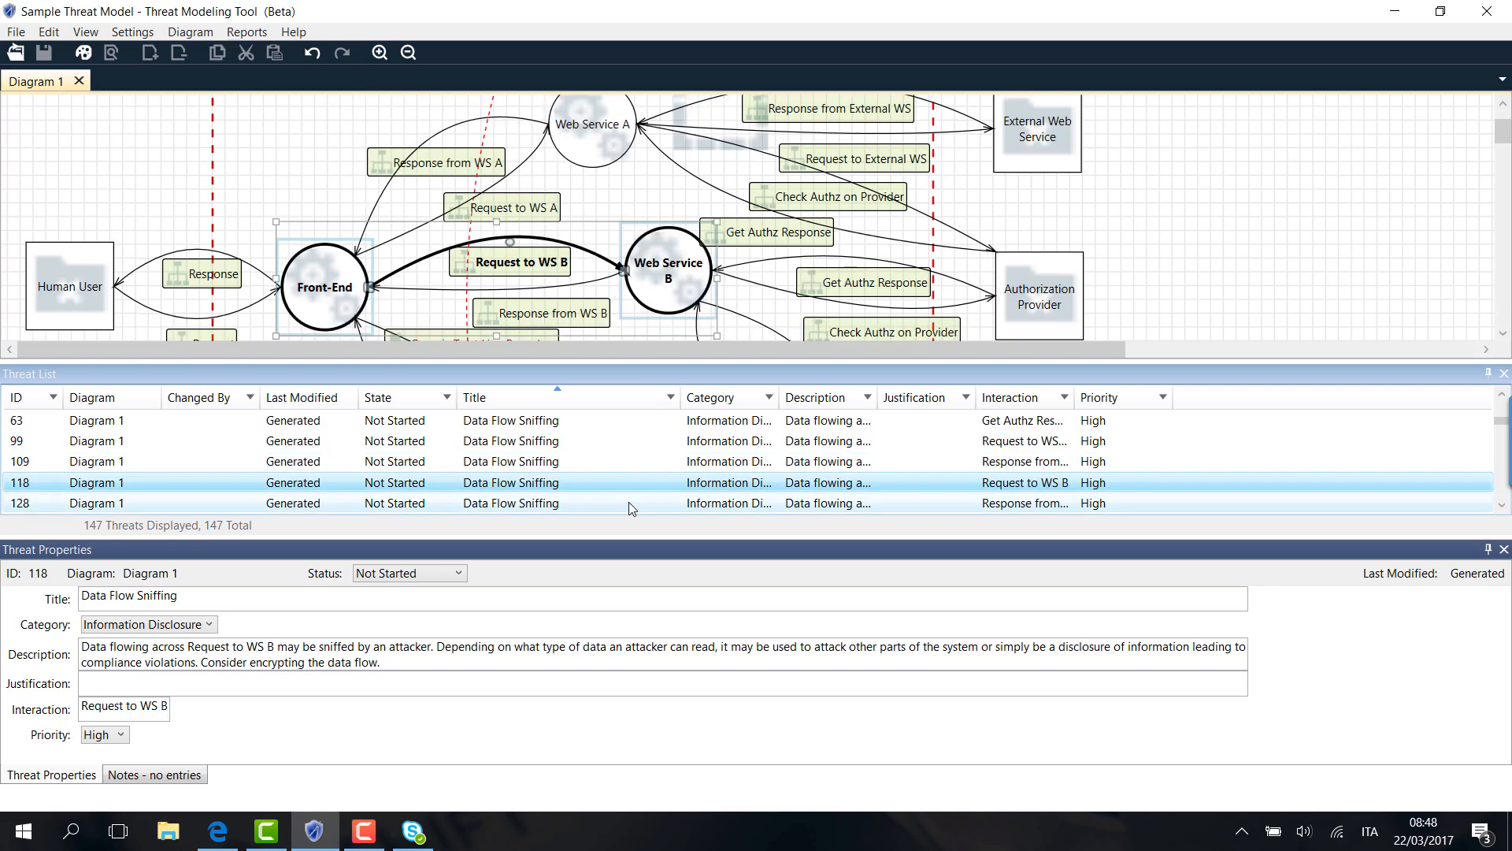
{"action": "left_click", "coordinate": [667, 508]}
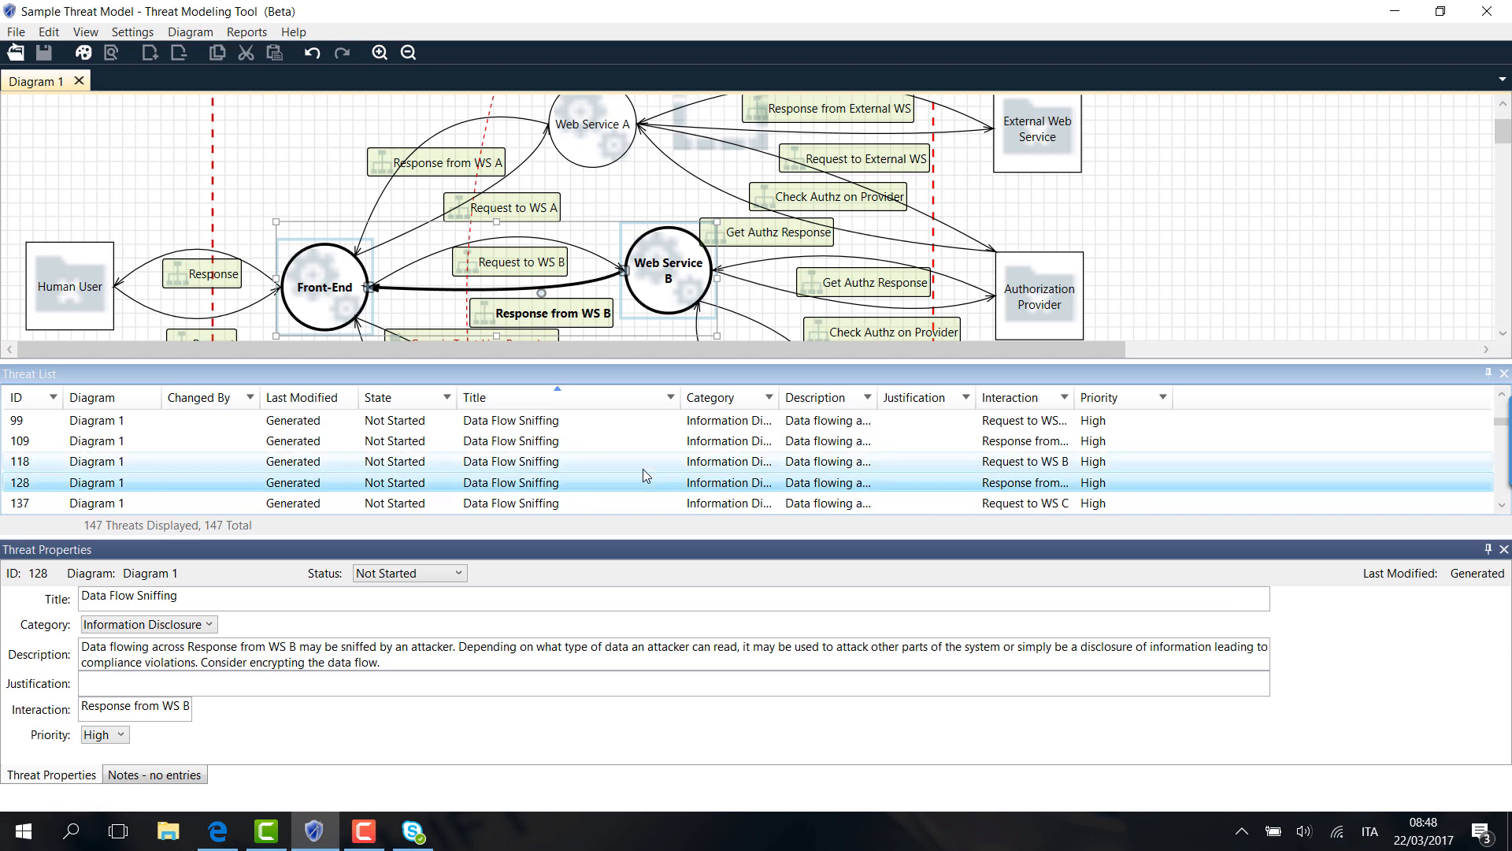
{"action": "left_click", "coordinate": [621, 428]}
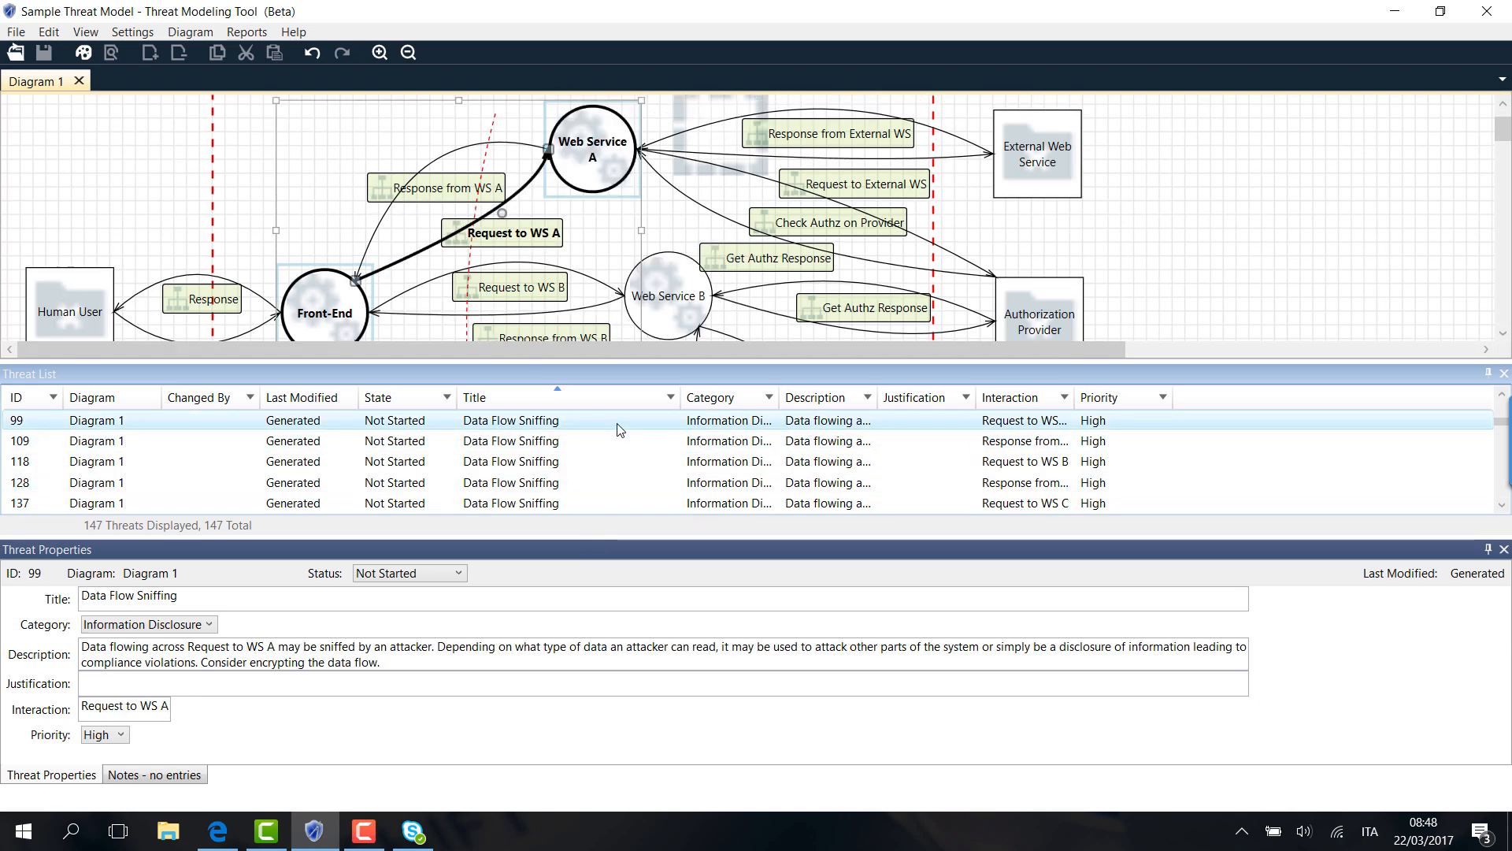
{"action": "left_click", "coordinate": [1502, 394]}
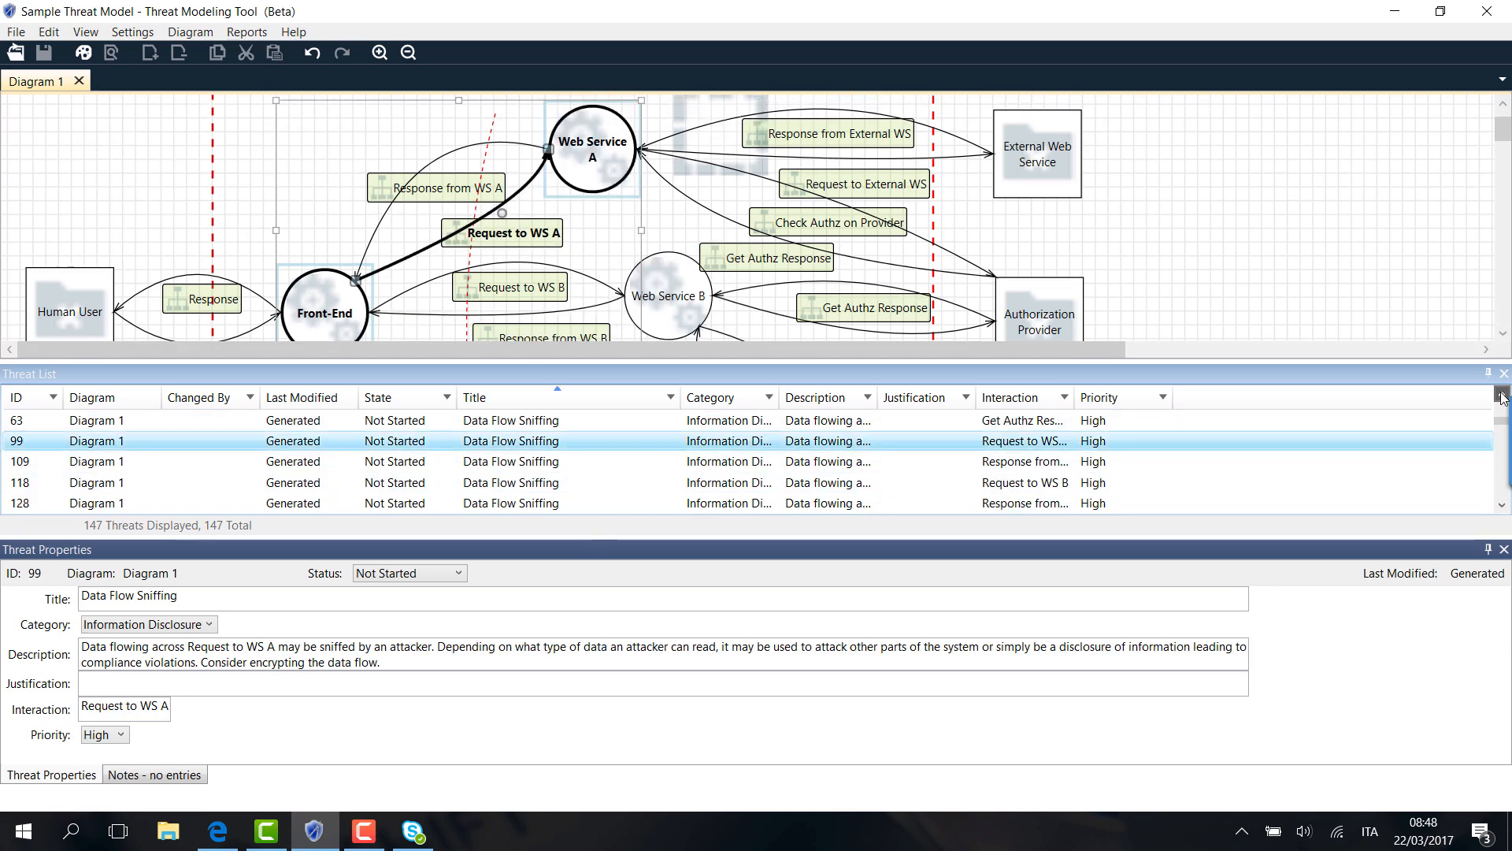
{"action": "left_click", "coordinate": [778, 425]}
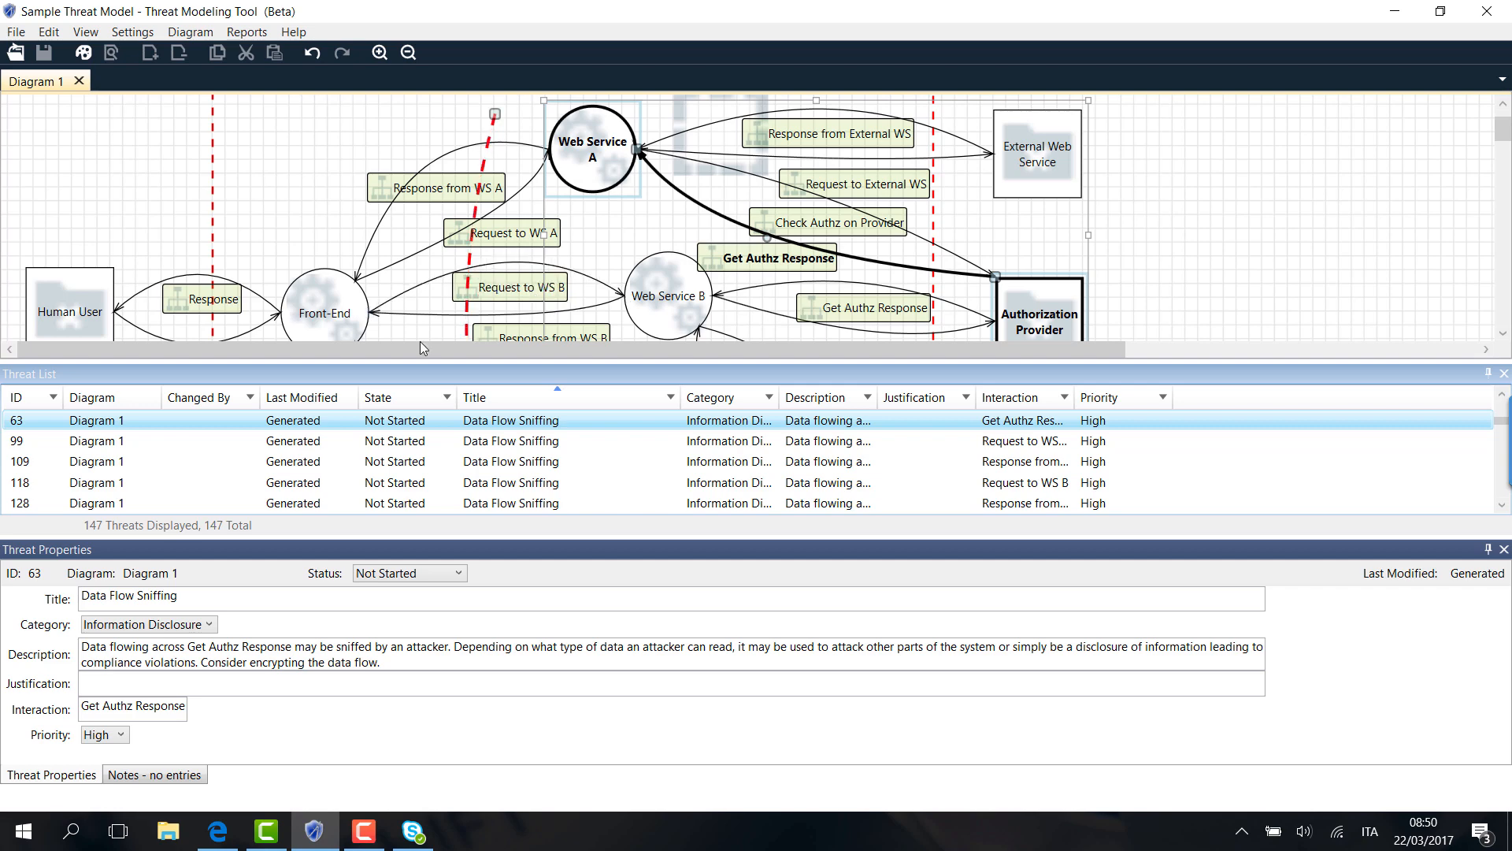
- Launch the Threats Manager application
{"action": "left_click", "coordinate": [19, 828]}
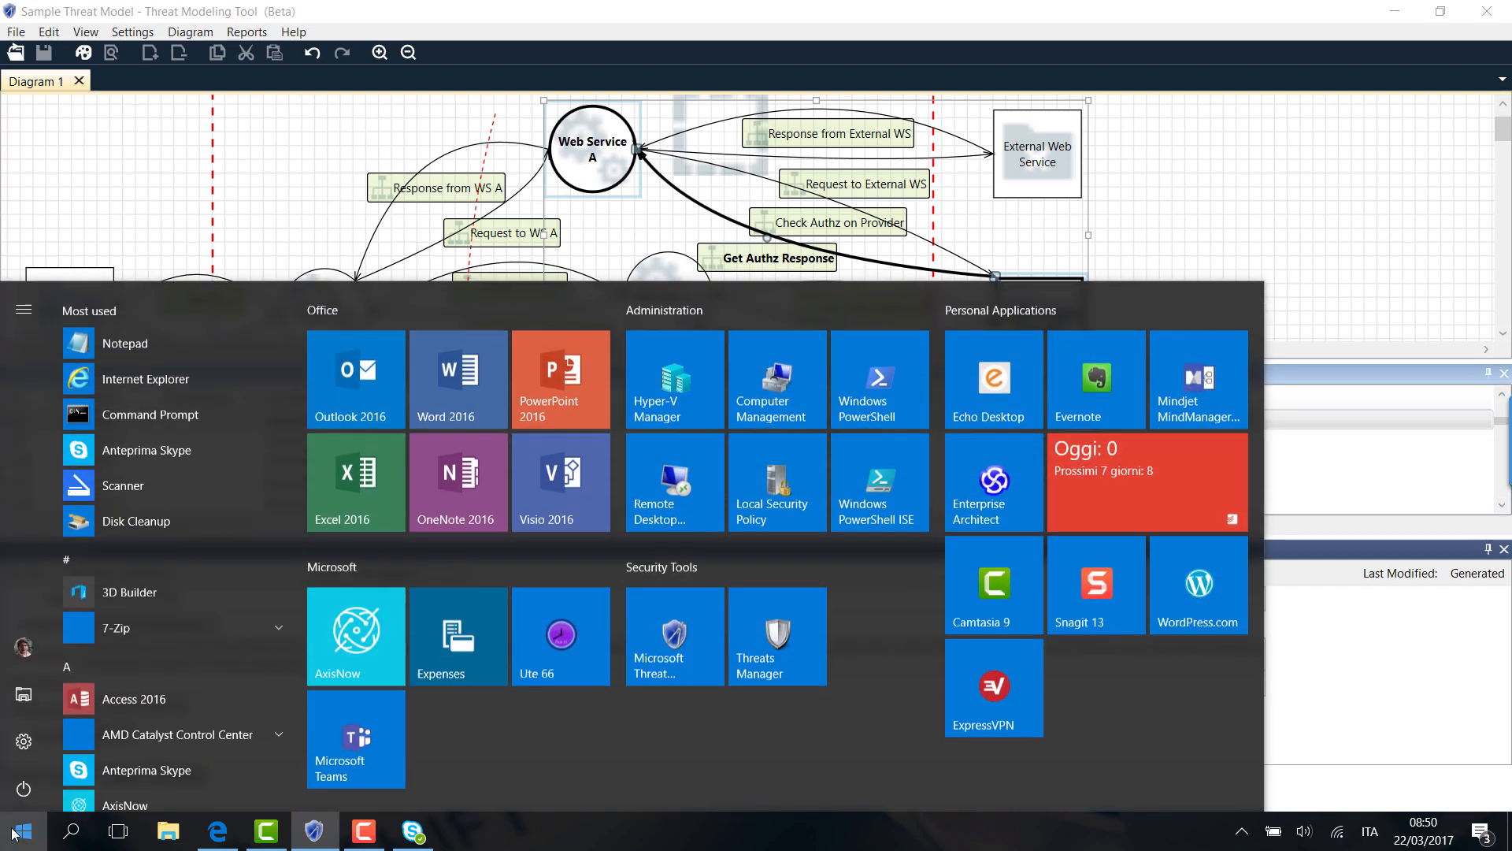
{"action": "left_click", "coordinate": [775, 675]}
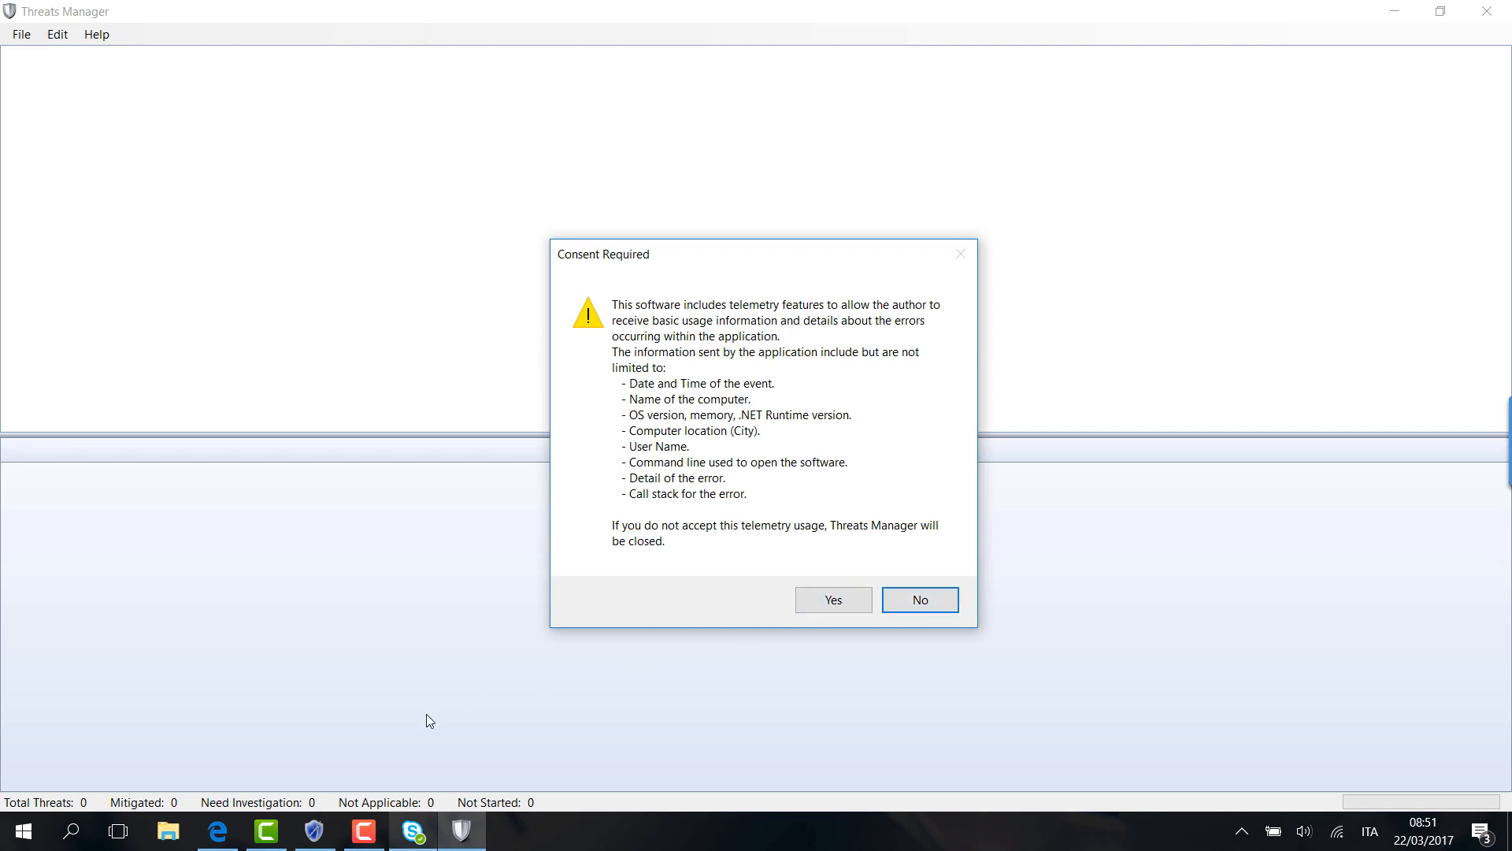
- Switch to the Exceptionless event page in Edge and examine the Geo location recorded in the event overview
{"action": "left_click", "coordinate": [228, 838]}
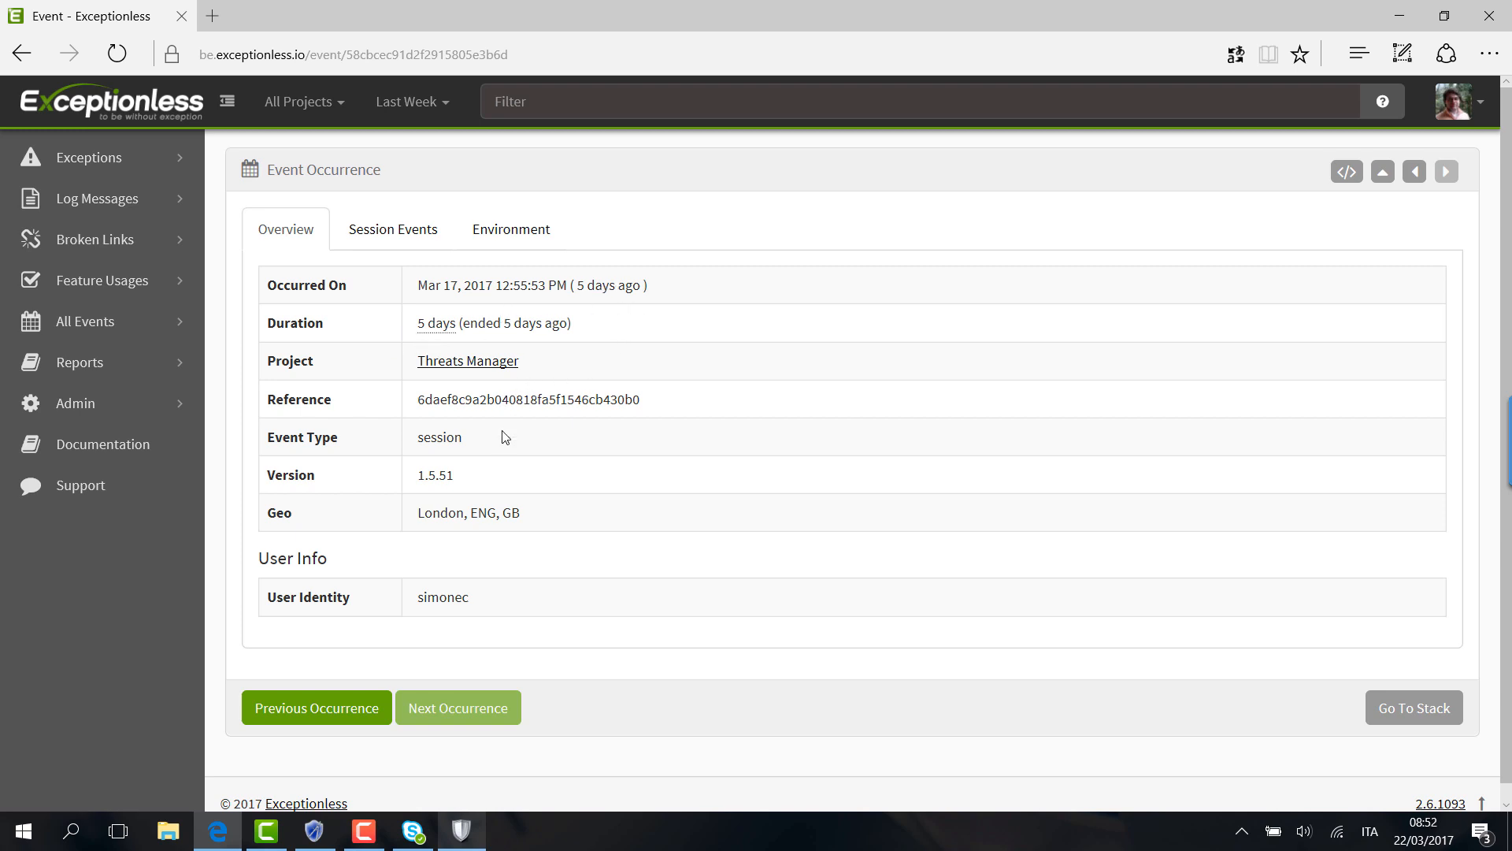
{"action": "left_click_drag", "start_coordinate": [519, 517], "coordinate": [415, 513]}
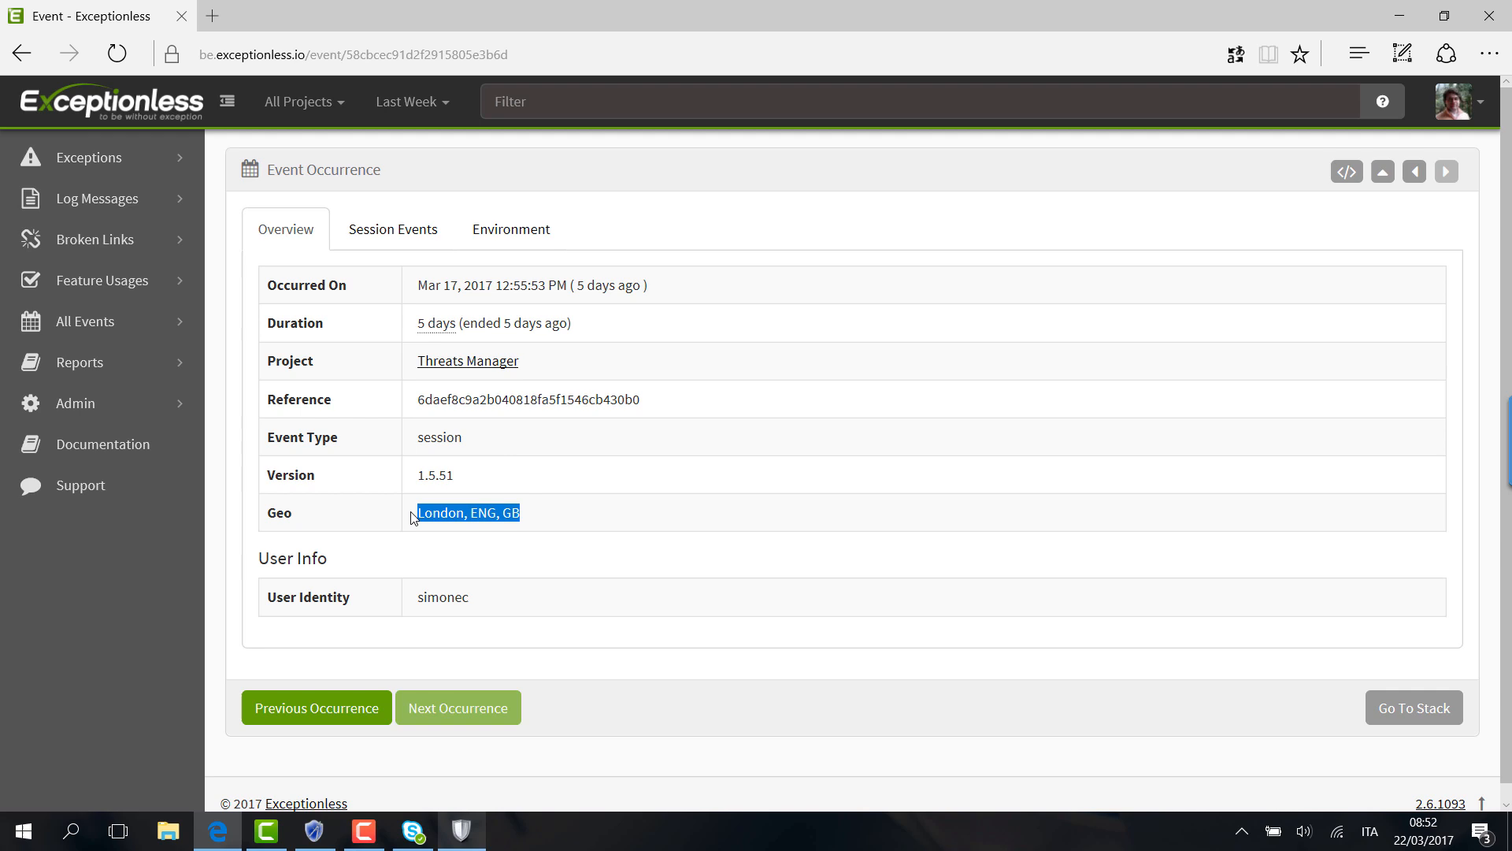
{"action": "triple_click", "coordinate": [473, 518]}
{"action": "triple_click", "coordinate": [473, 517]}
{"action": "left_click", "coordinate": [489, 517]}
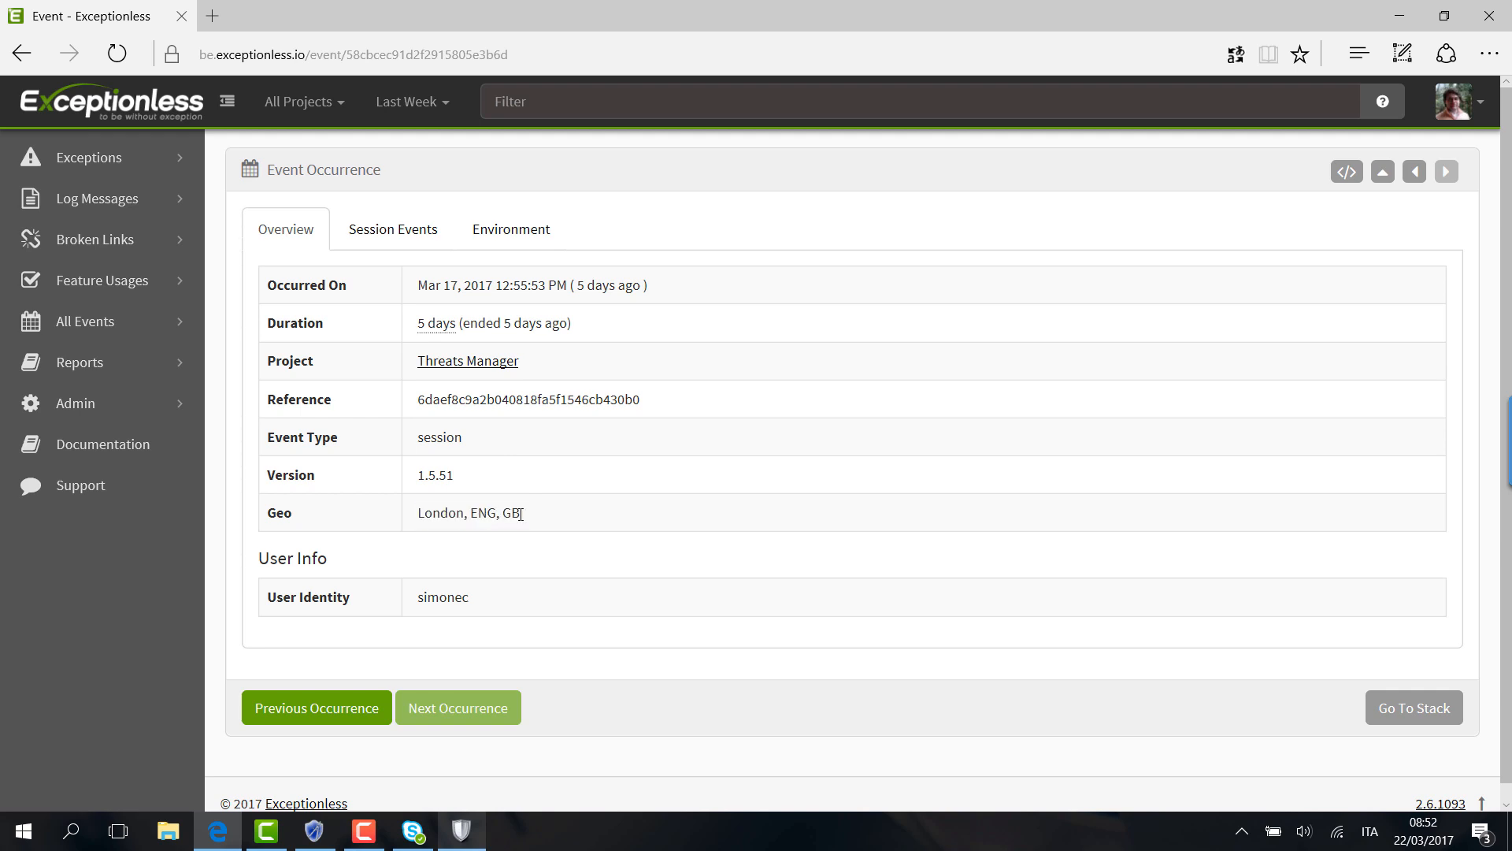
{"action": "triple_click", "coordinate": [489, 518]}
{"action": "left_click", "coordinate": [489, 517]}
- Review the event's session events and environment details, including the recorded command line
{"action": "left_click", "coordinate": [395, 235]}
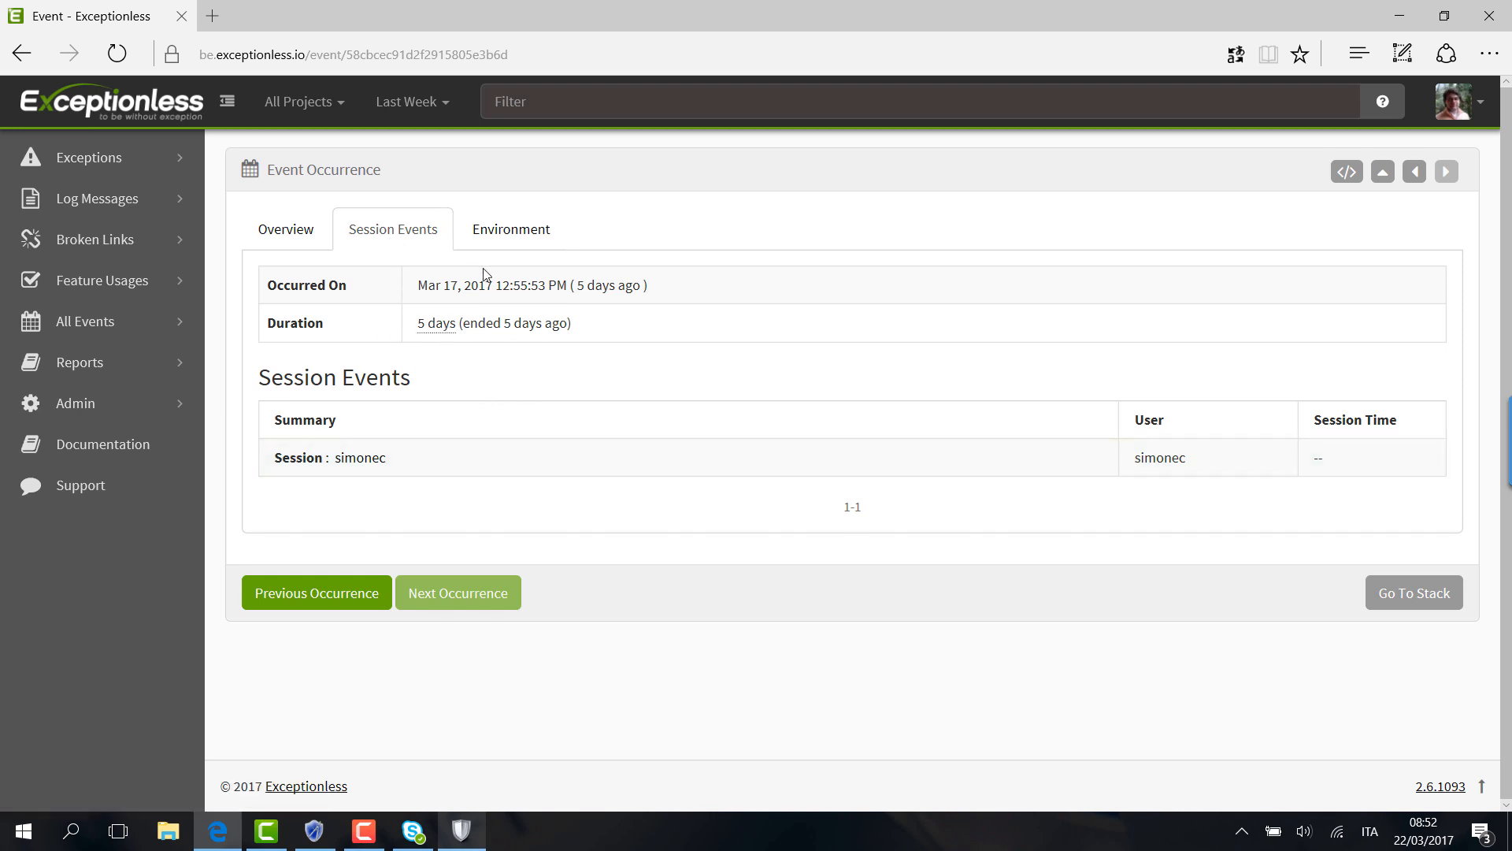
{"action": "left_click", "coordinate": [512, 249]}
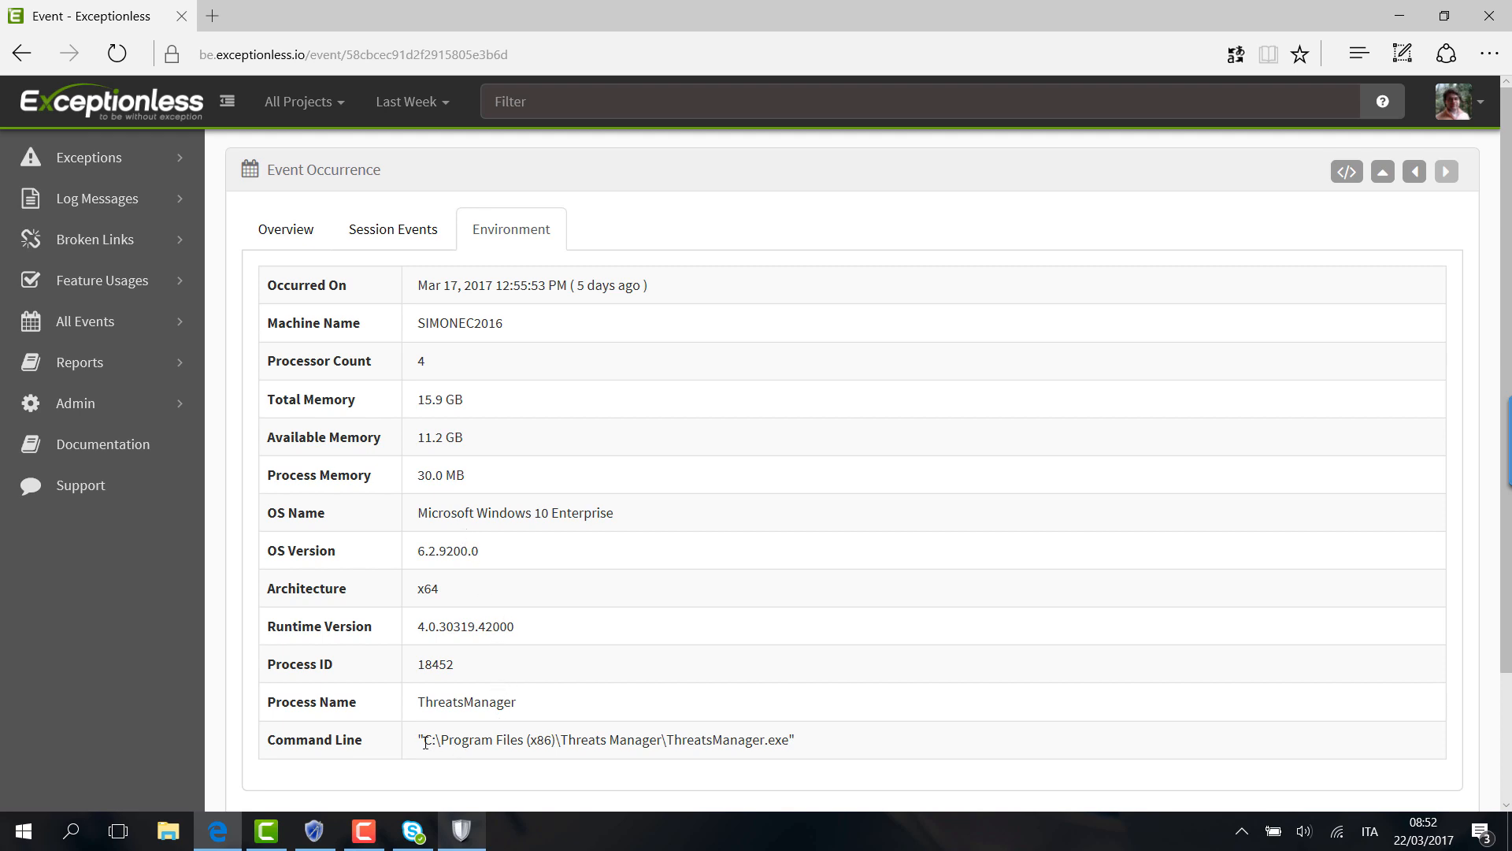
{"action": "left_click_drag", "start_coordinate": [425, 742], "coordinate": [787, 740]}
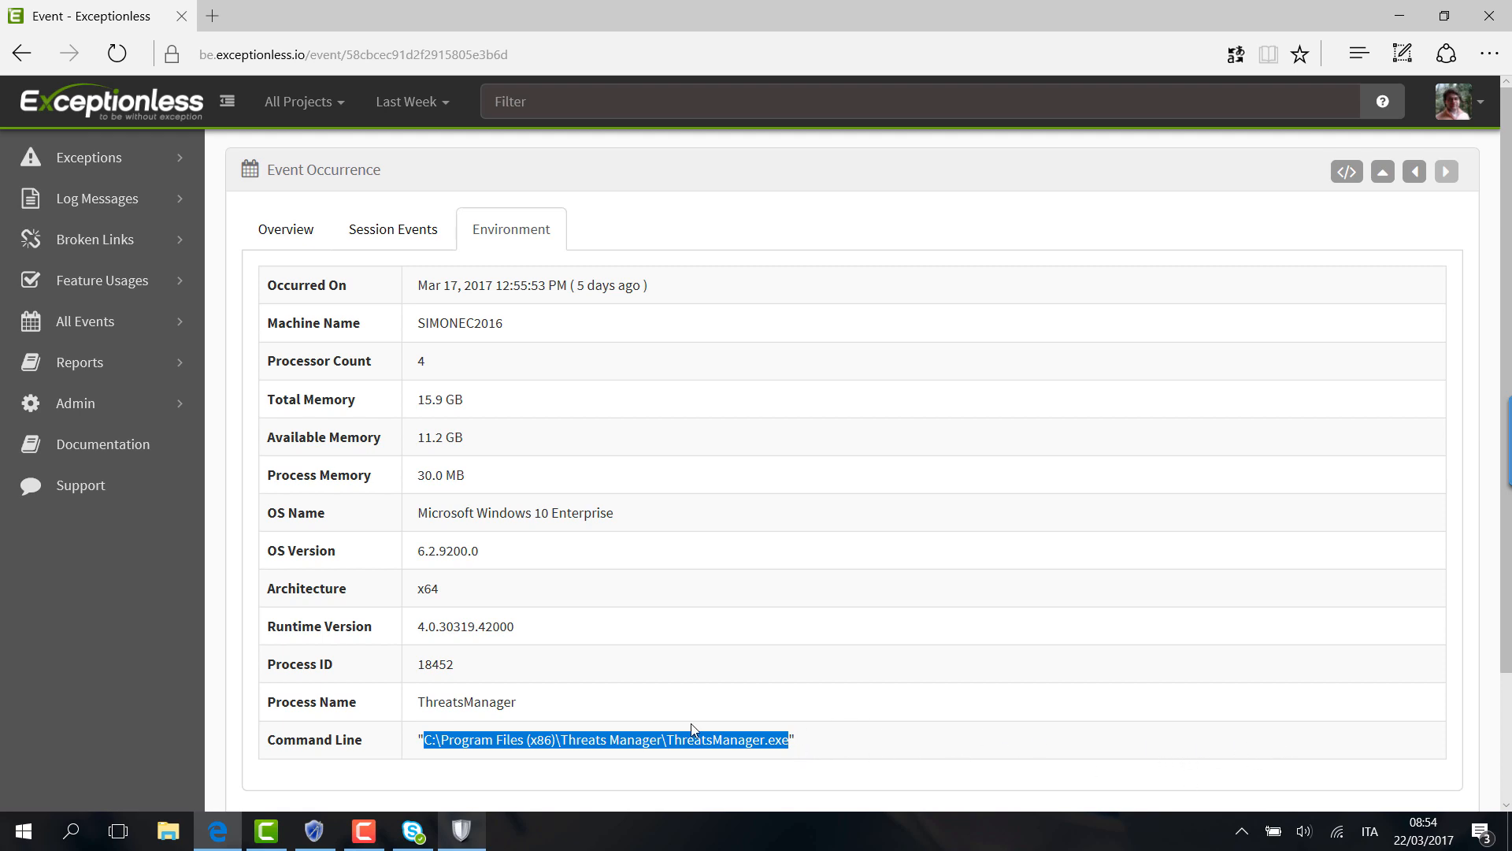
{"action": "left_click", "coordinate": [854, 737]}
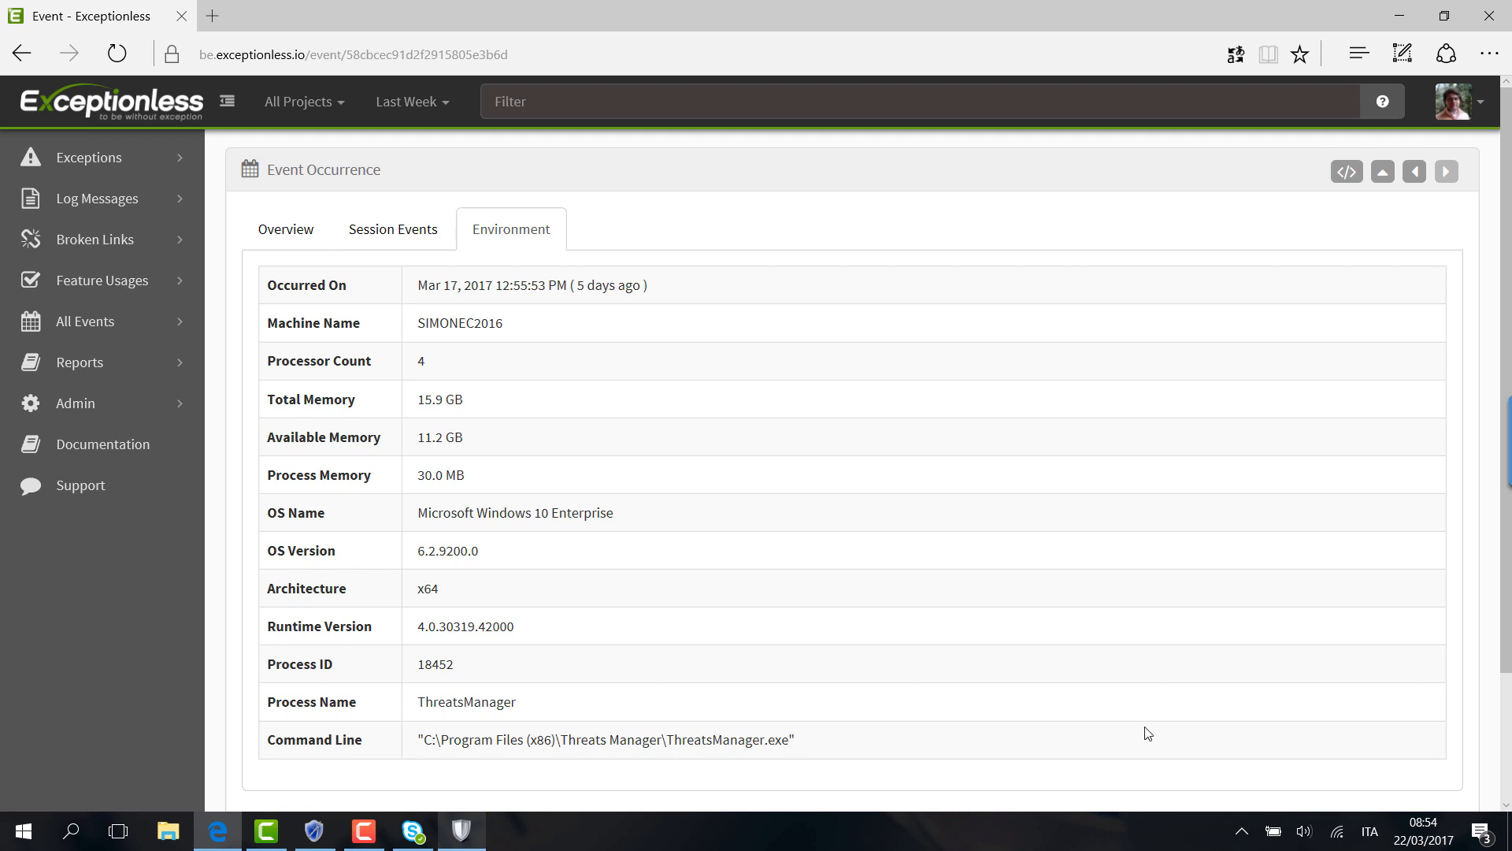
- Return to Threats Manager, accept the telemetry consent and open the Sample Threat Model
{"action": "left_click", "coordinate": [467, 839]}
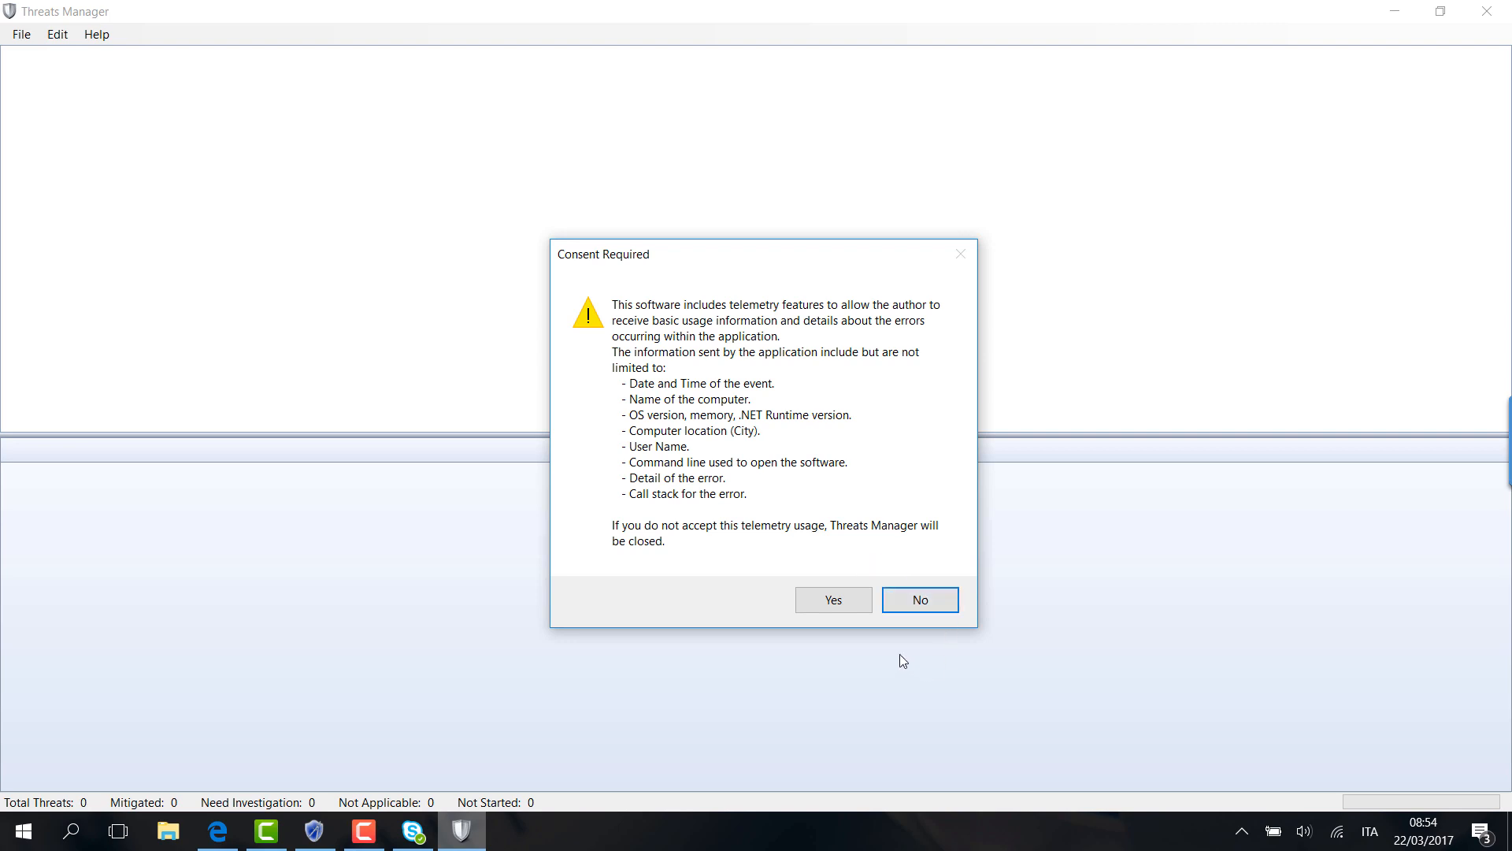
{"action": "left_click", "coordinate": [858, 602]}
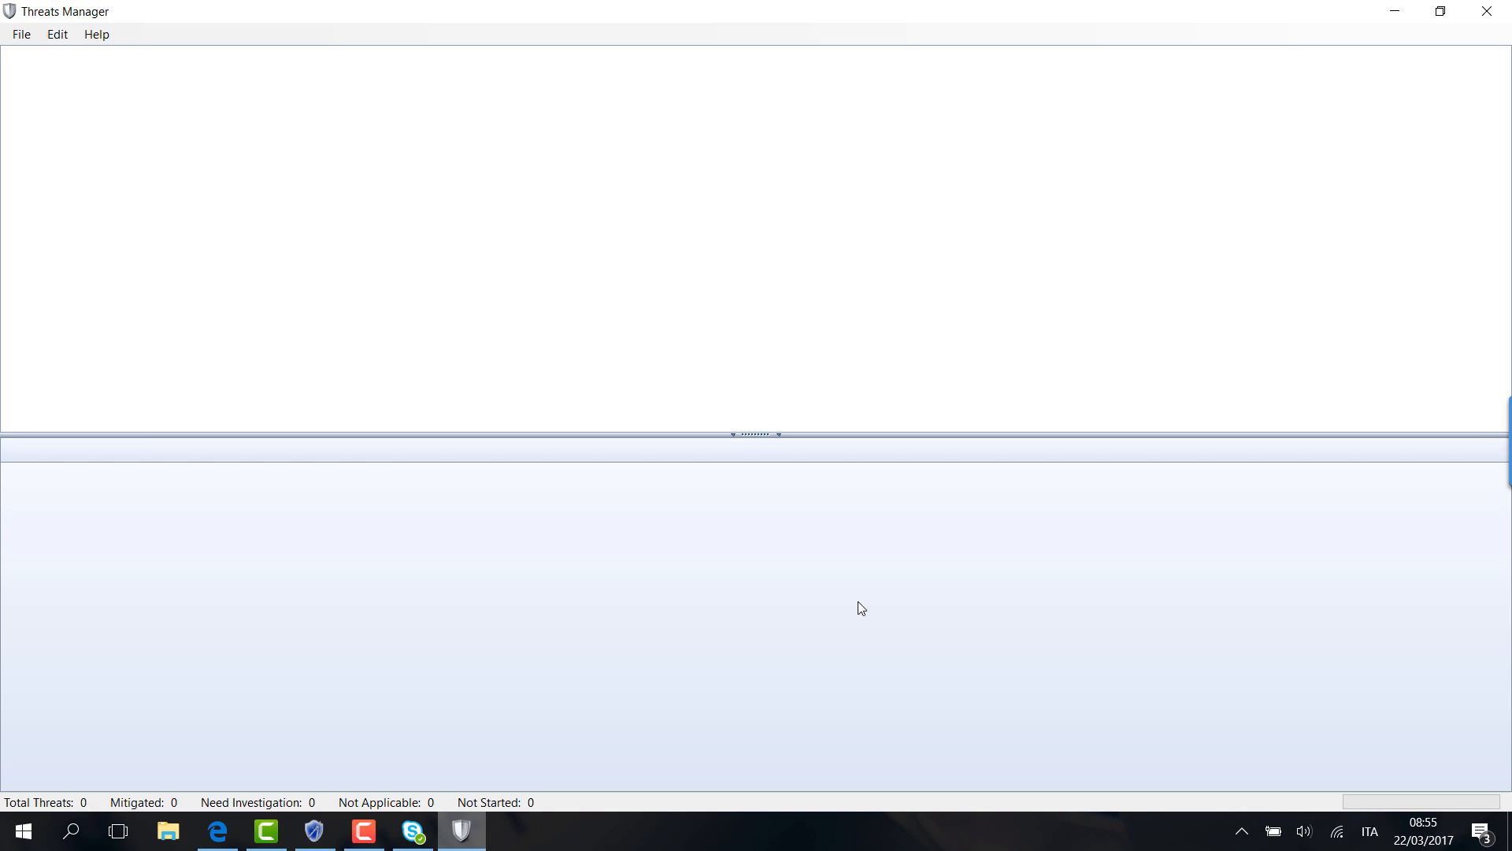
{"action": "left_click", "coordinate": [37, 38]}
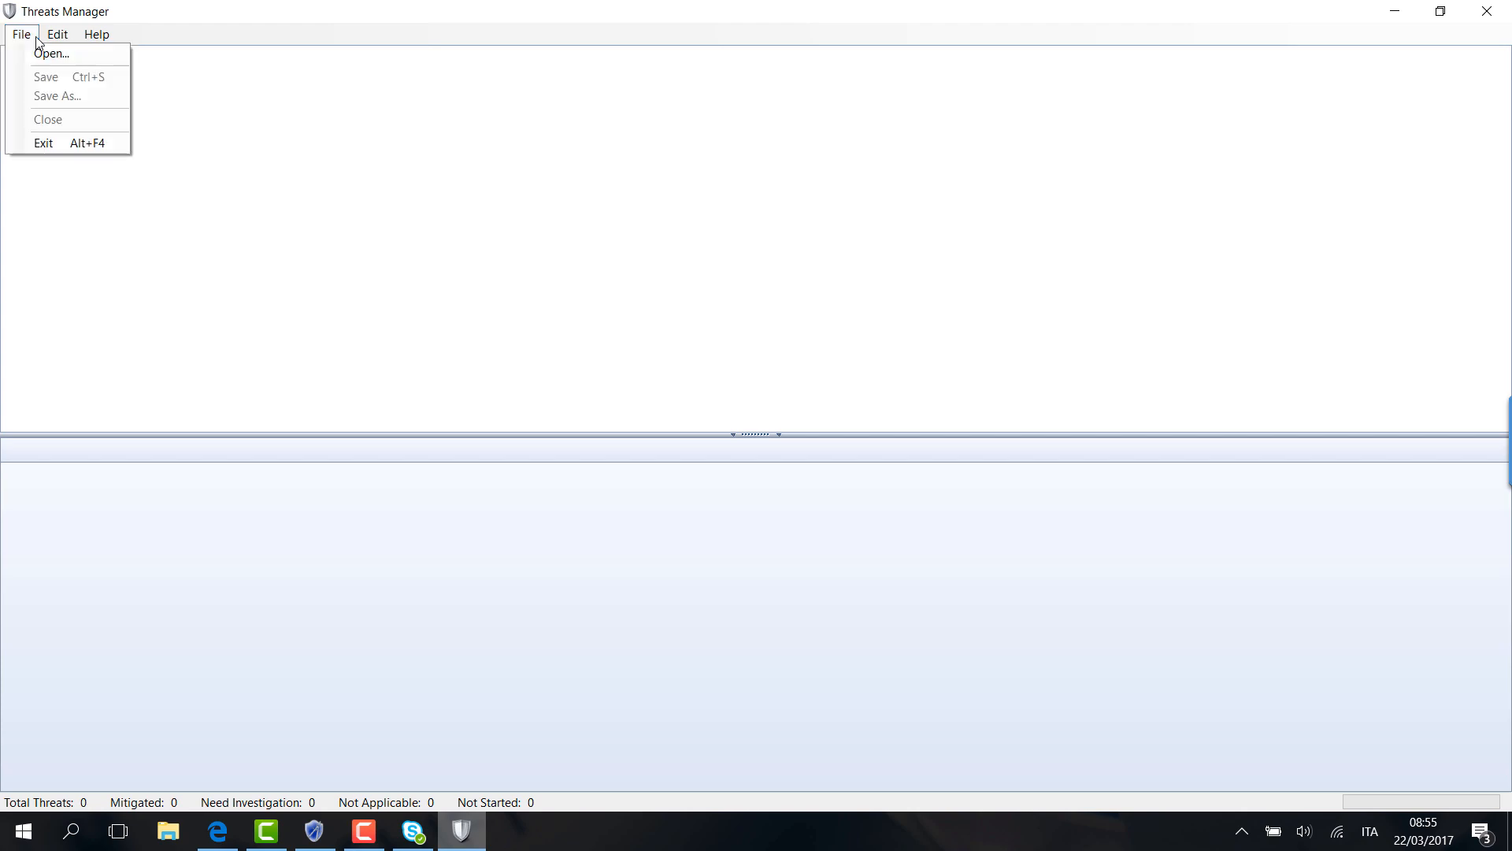
{"action": "left_click", "coordinate": [36, 52]}
{"action": "double_click", "coordinate": [322, 226]}
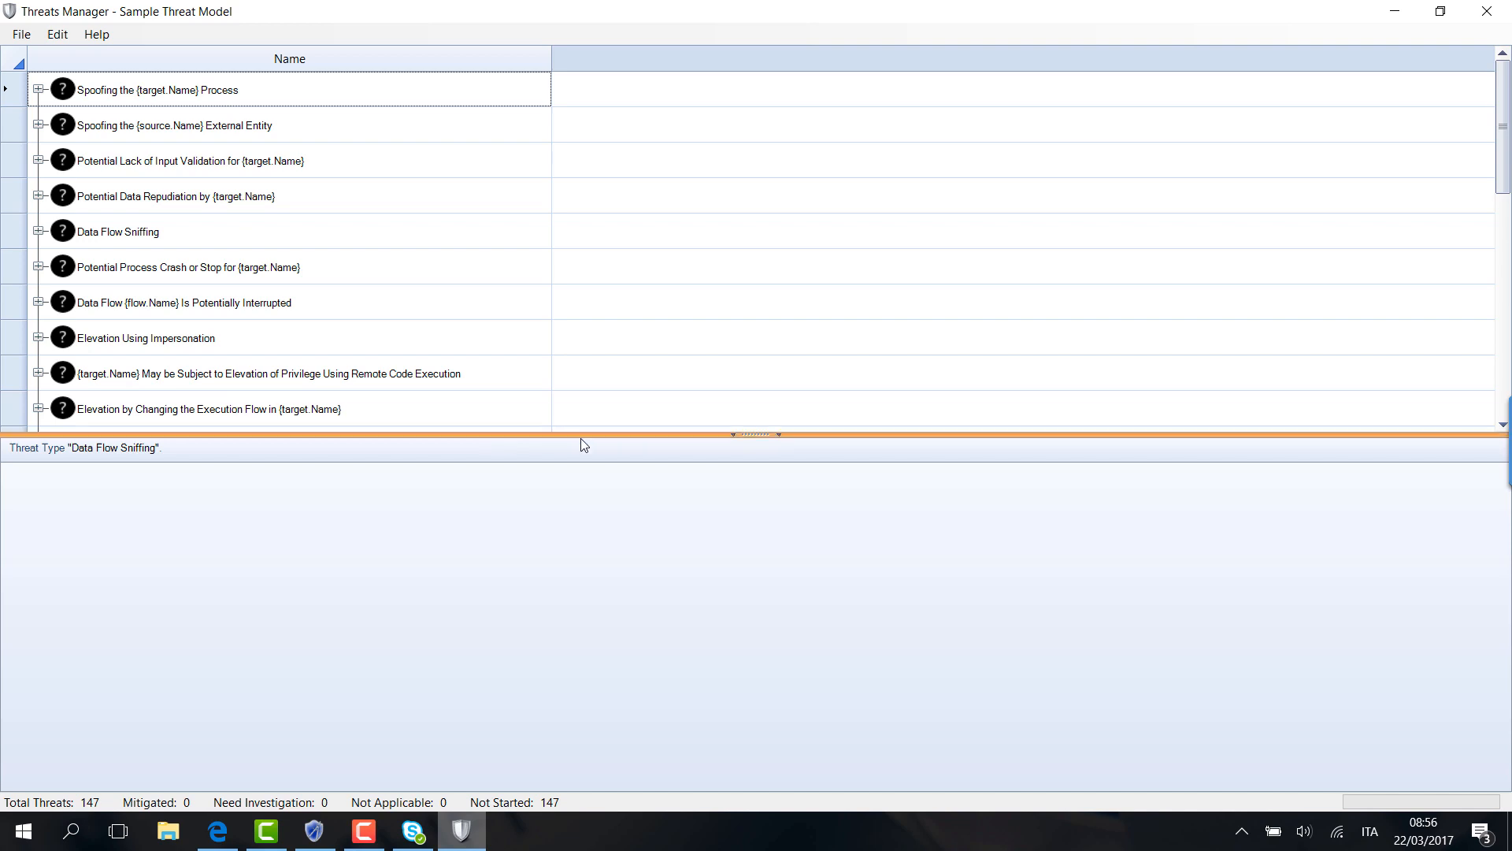
- Collapse the details pane, expand the "Spoofing the {target.Name} Process" threat type and show the properties of its Request flow
{"action": "left_click", "coordinate": [749, 435]}
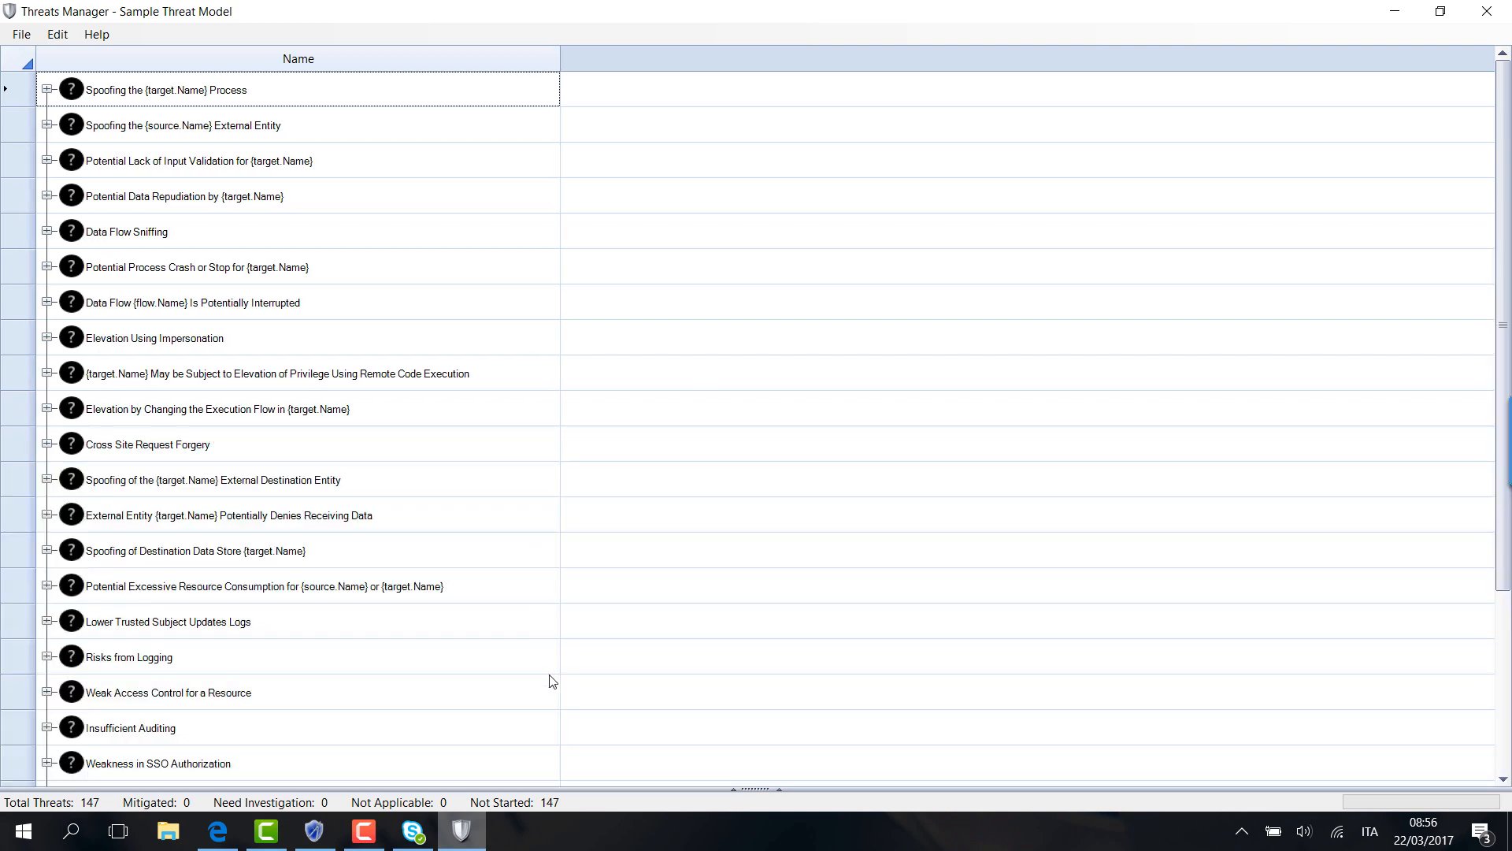
{"action": "left_click", "coordinate": [47, 91]}
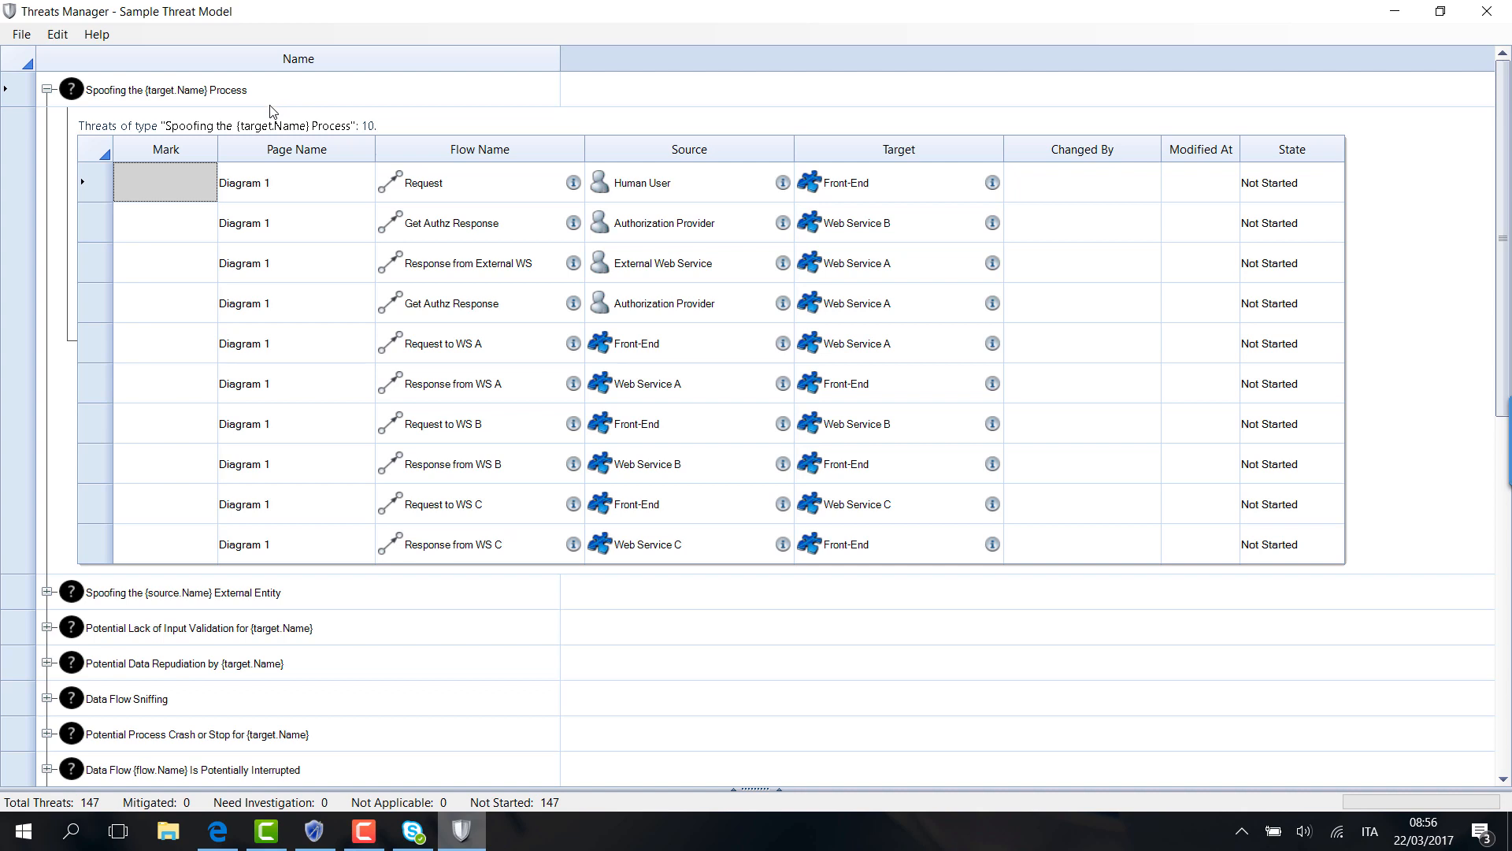
{"action": "left_click", "coordinate": [214, 191]}
{"action": "left_click", "coordinate": [573, 183]}
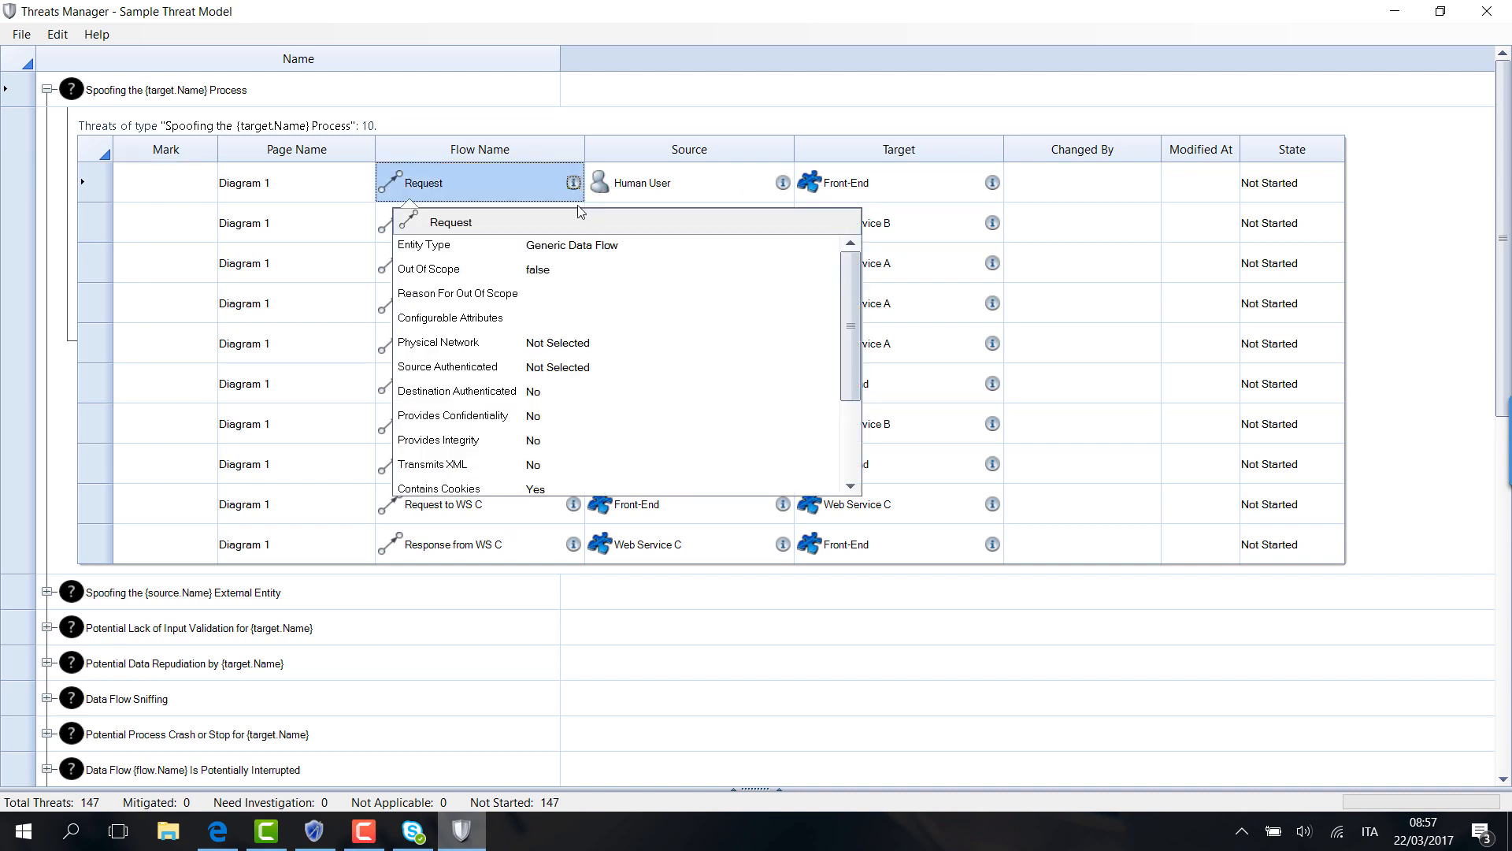
- Review the properties of the Request flow from Human User to Front-End and close the property view
{"action": "left_click", "coordinate": [862, 347]}
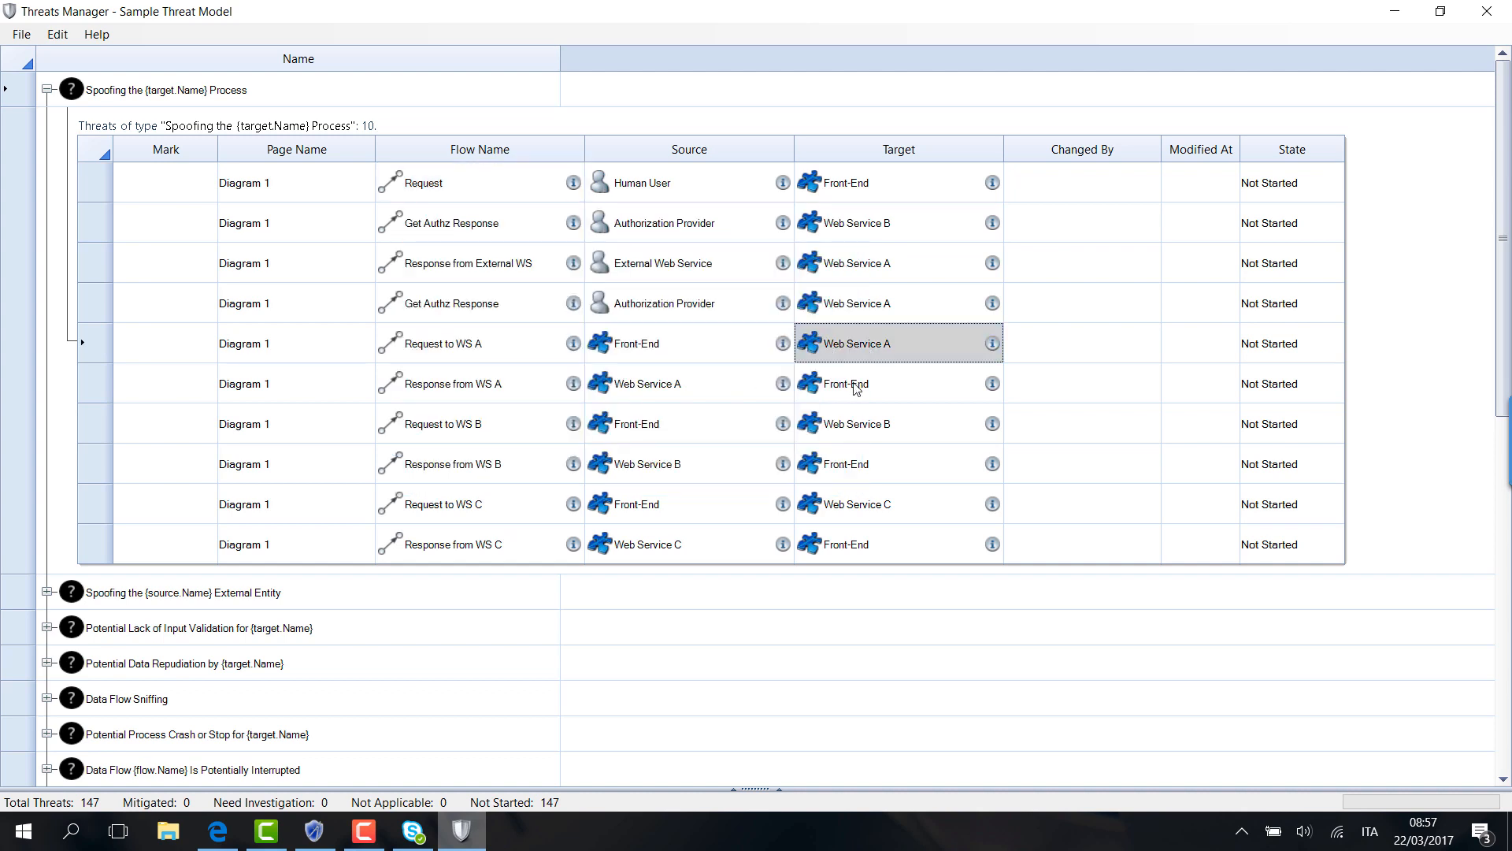
{"action": "left_click", "coordinate": [574, 182]}
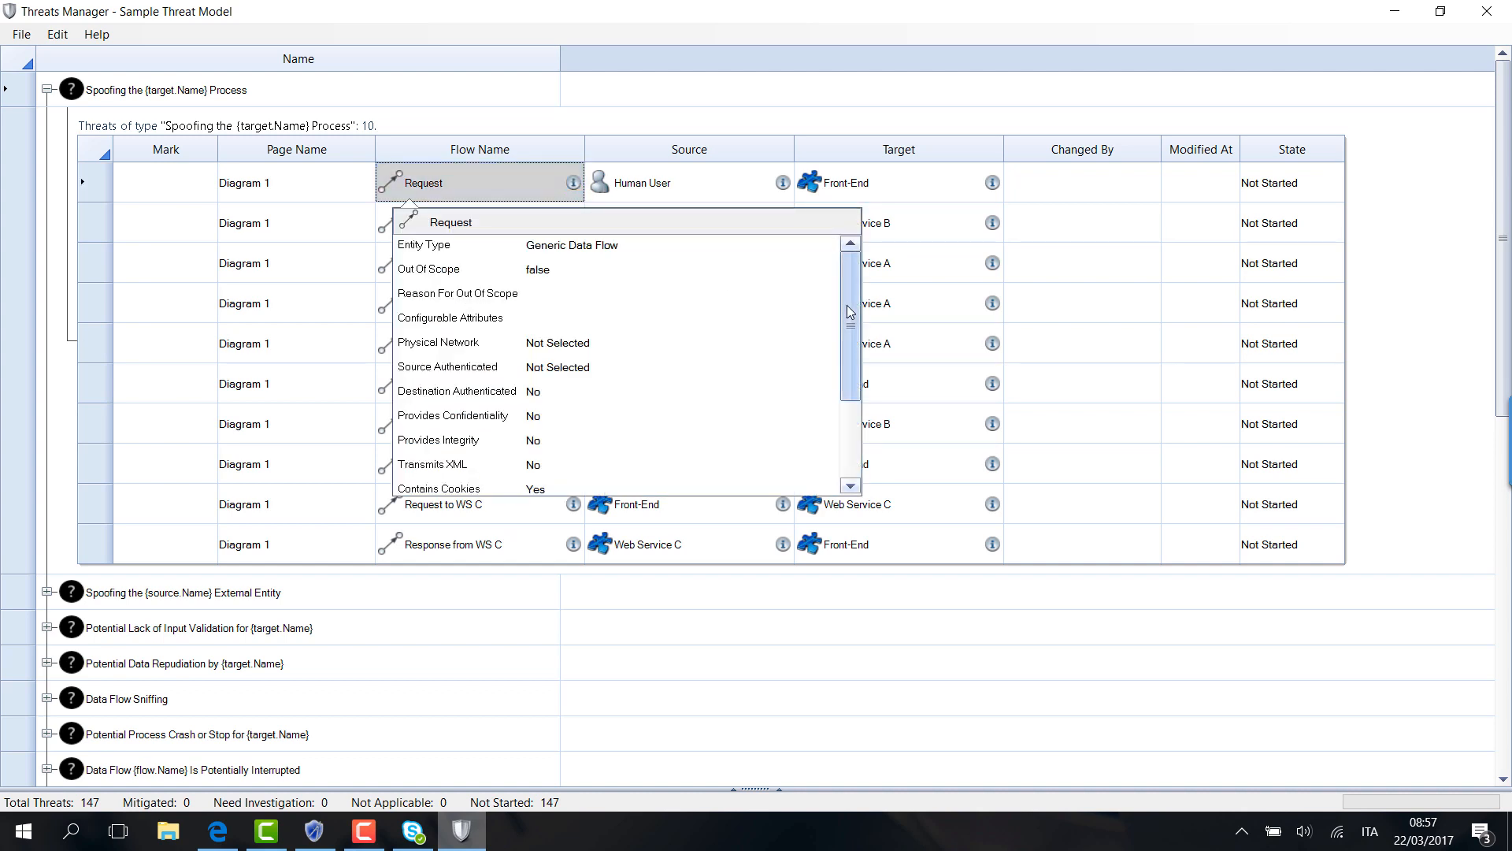
{"action": "left_click_drag", "start_coordinate": [847, 315], "coordinate": [839, 400]}
{"action": "scroll", "coordinate": [840, 406], "scroll_direction": "up", "scroll_amount": 3}
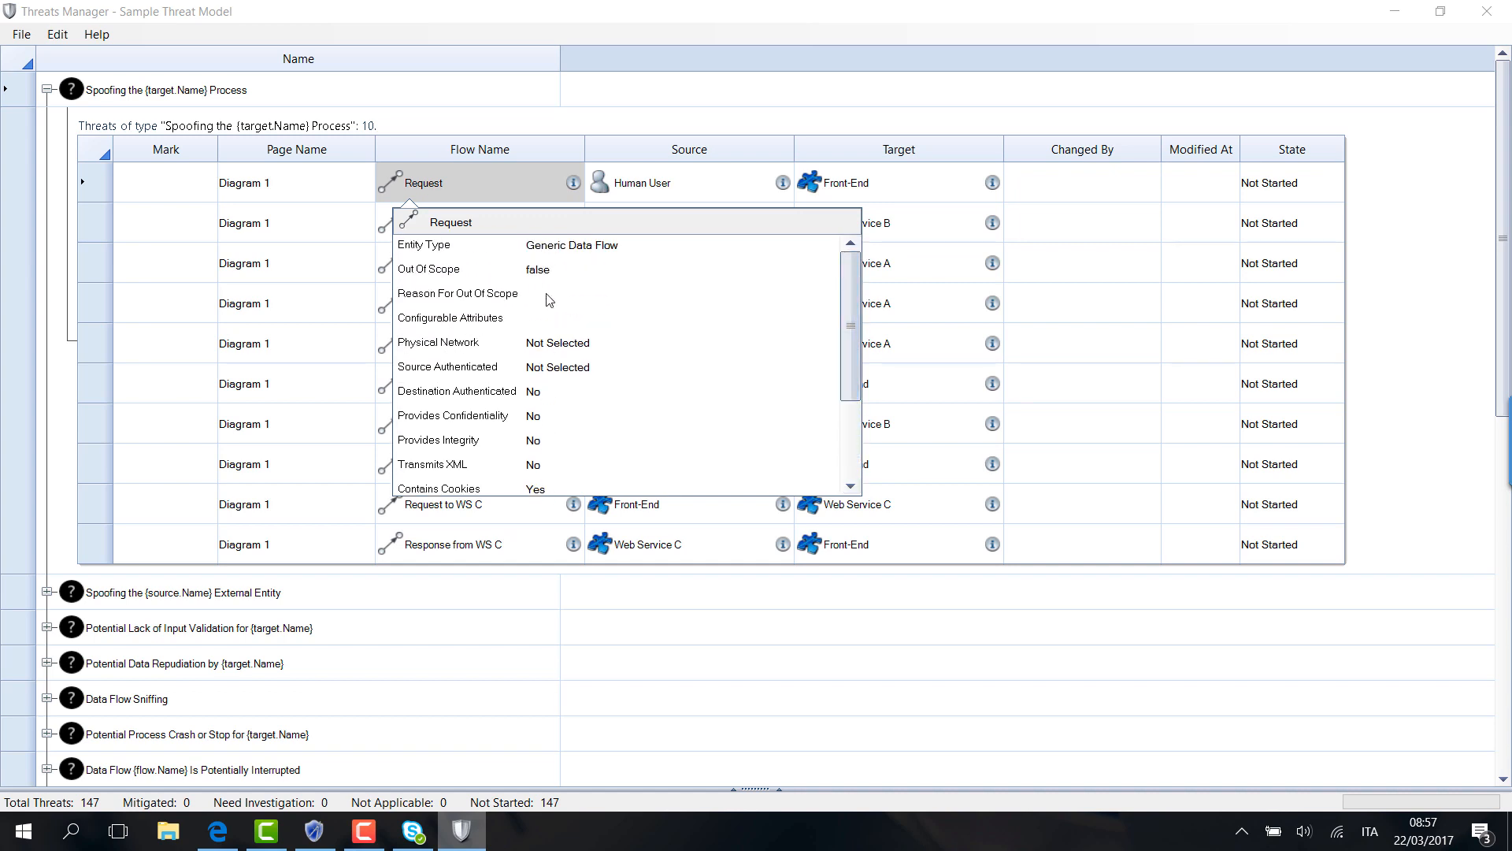
{"action": "left_click", "coordinate": [450, 173]}
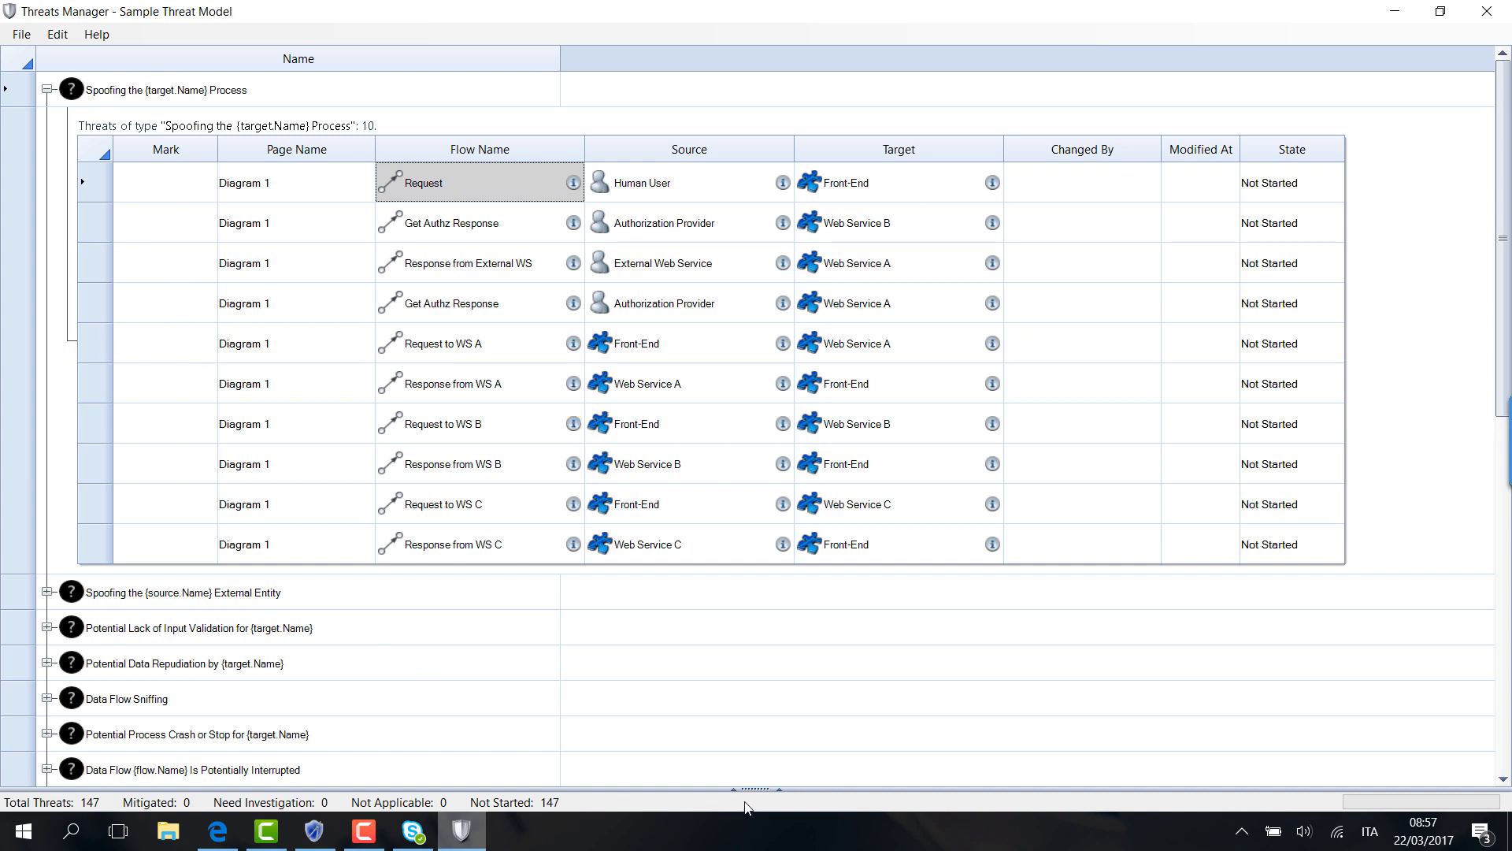
- Restore the threat details pane and compare the details of the first three flows' threats, ending on the Request threat
{"action": "left_click", "coordinate": [763, 789]}
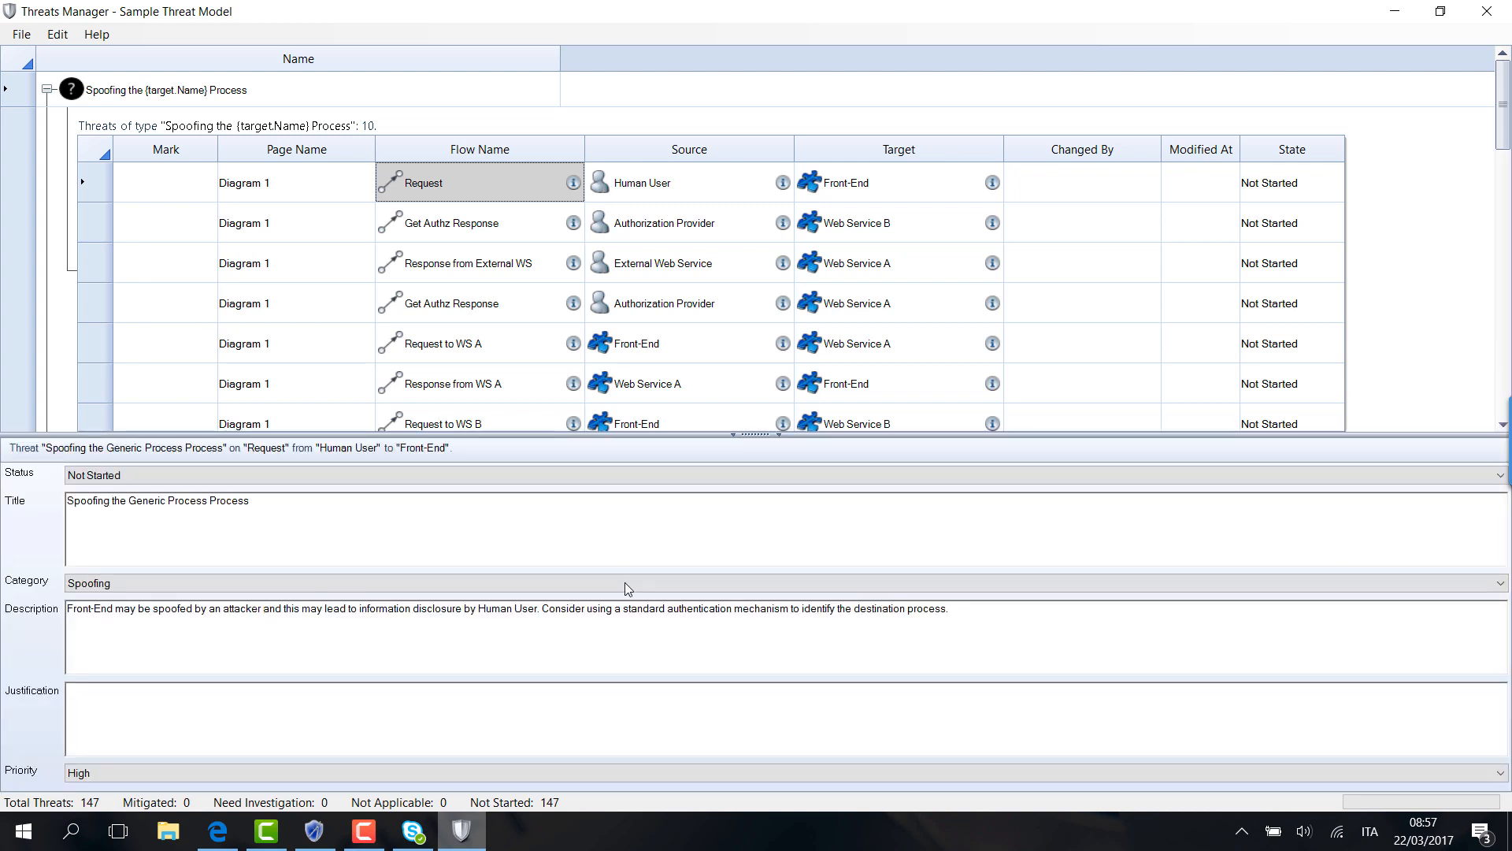
{"action": "left_click", "coordinate": [161, 185]}
{"action": "left_click", "coordinate": [172, 225]}
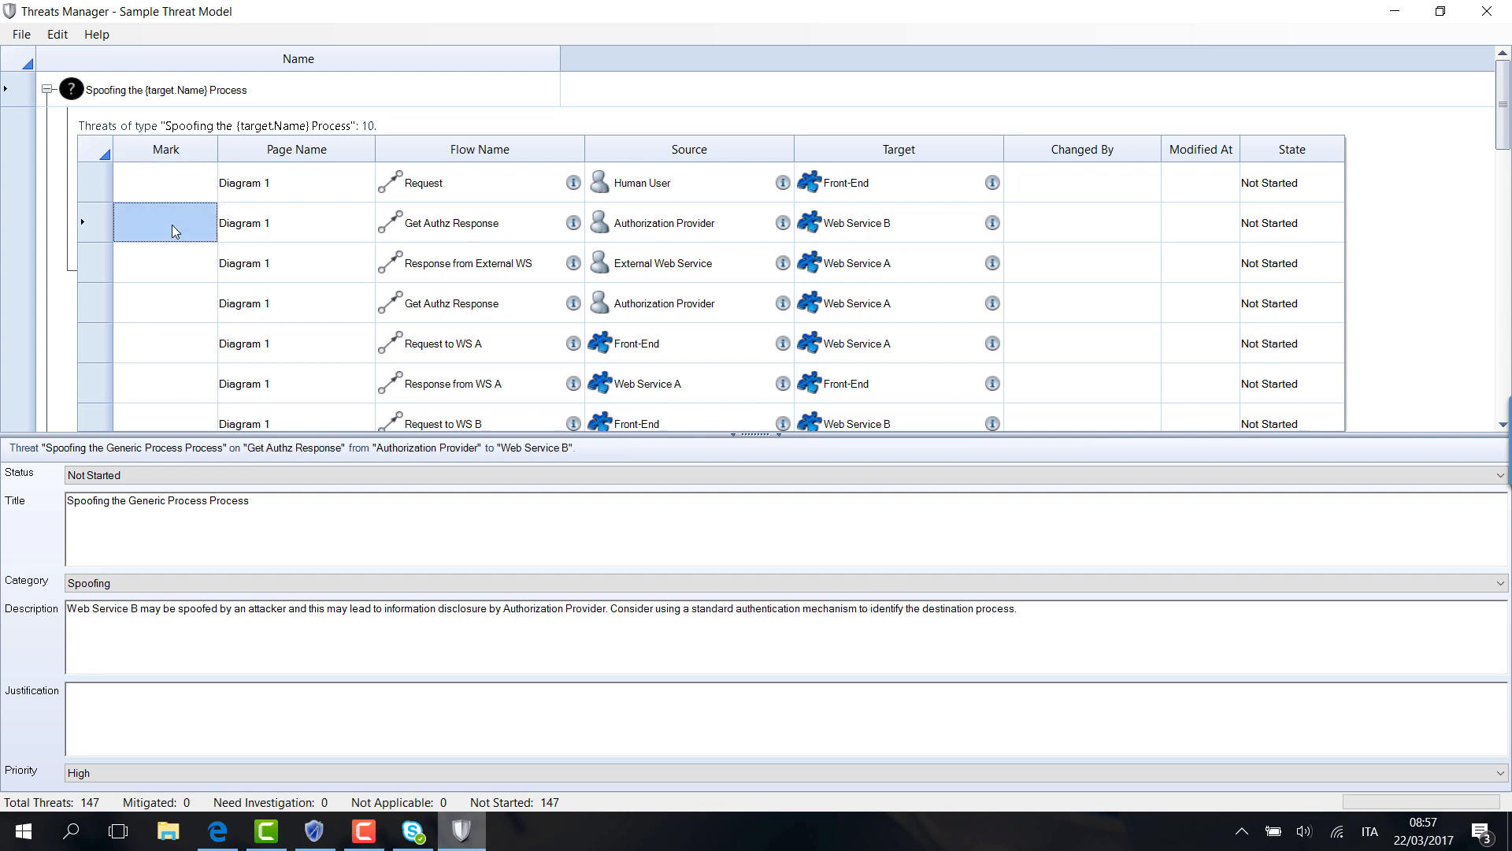
{"action": "left_click", "coordinate": [185, 274]}
{"action": "left_click", "coordinate": [194, 200]}
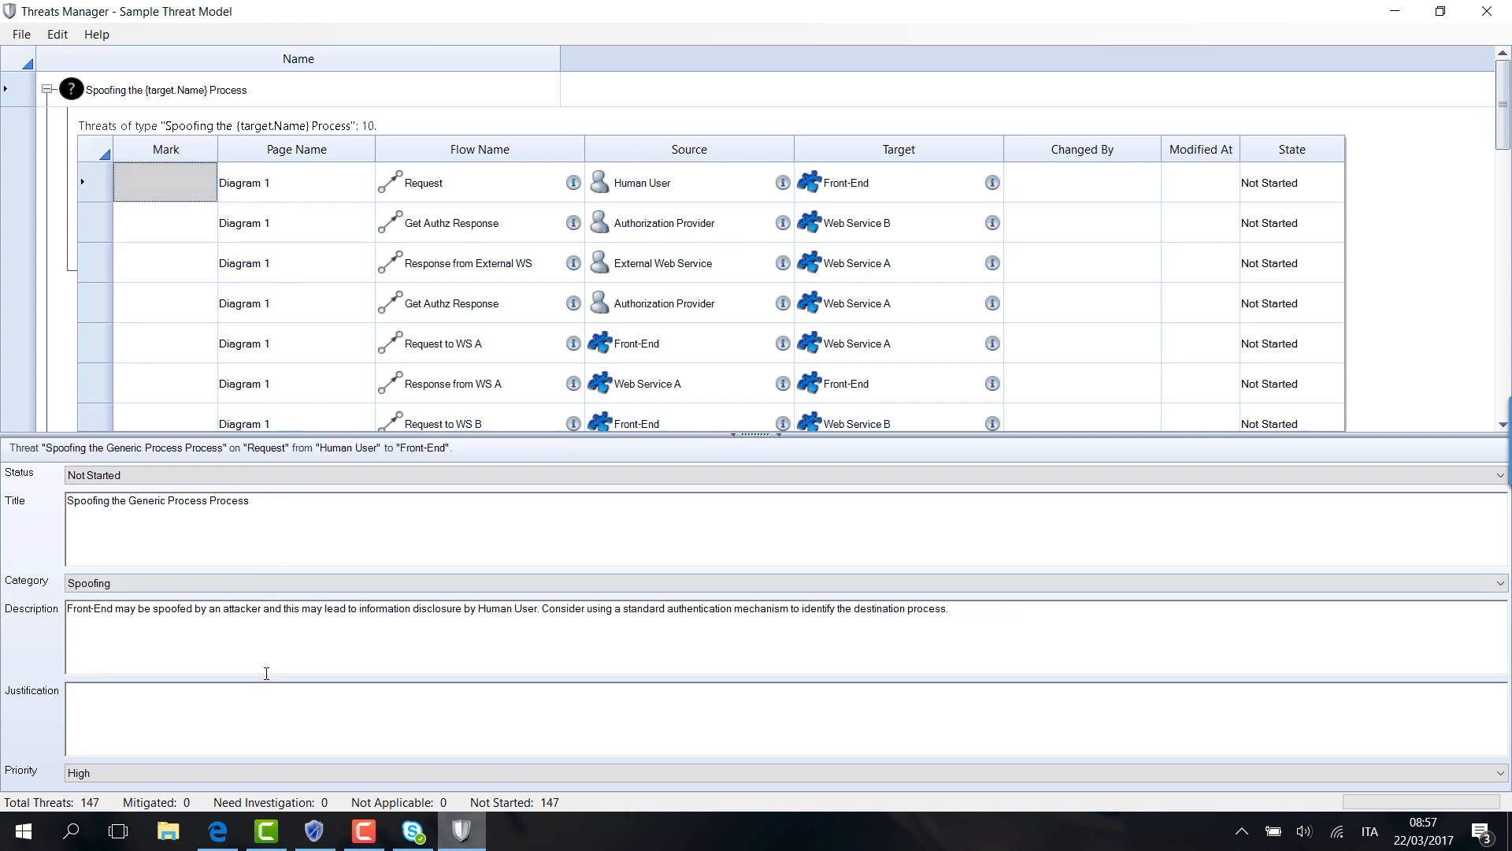
- Examine the editable fields of the Request threat, including its status, title, category options and description
{"action": "left_click", "coordinate": [311, 475]}
{"action": "left_click", "coordinate": [324, 490]}
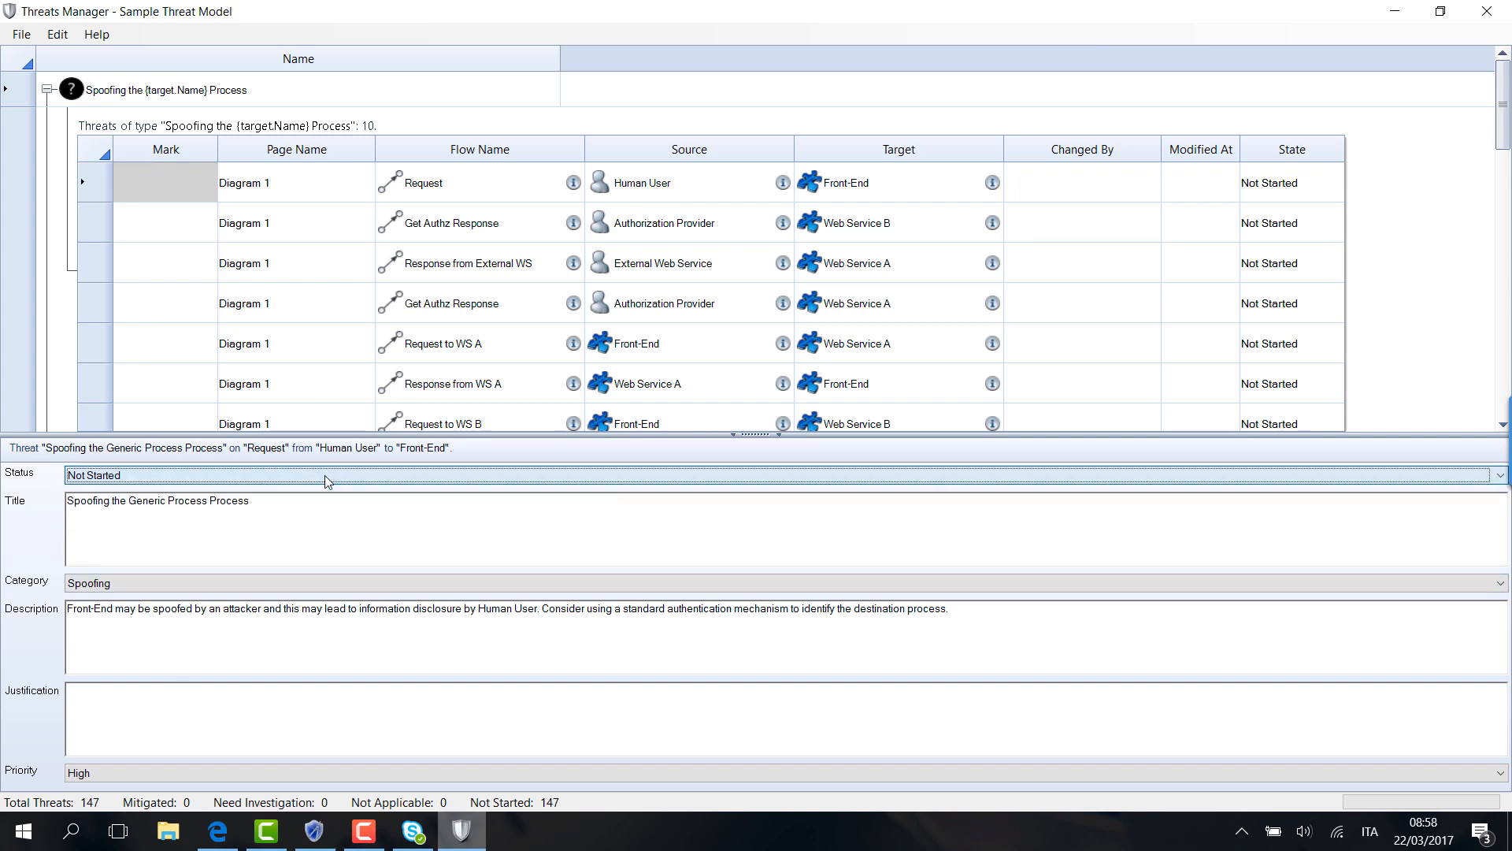
{"action": "left_click", "coordinate": [330, 507]}
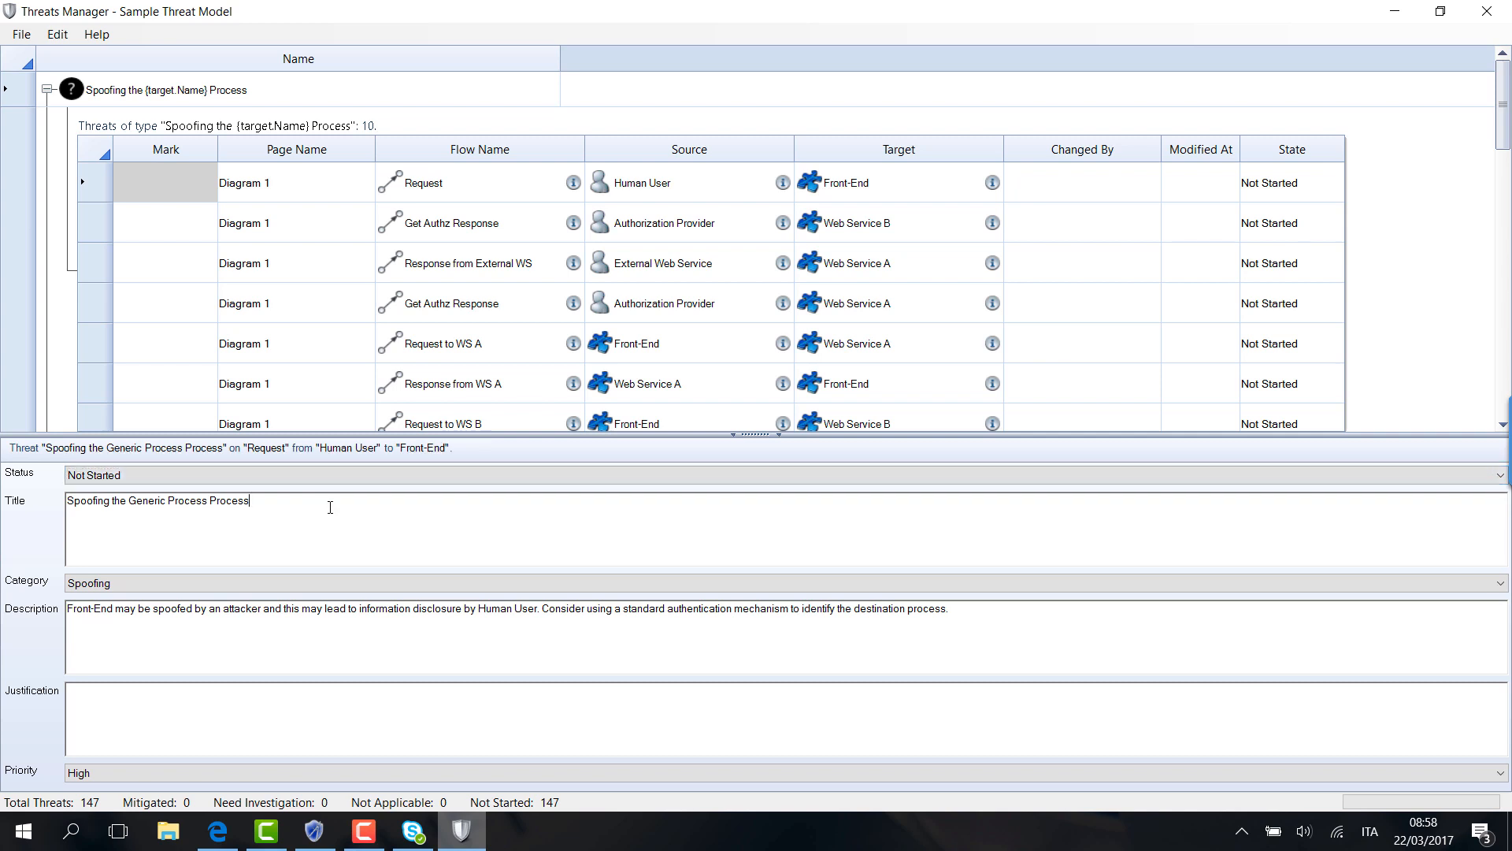
{"action": "left_click", "coordinate": [314, 583]}
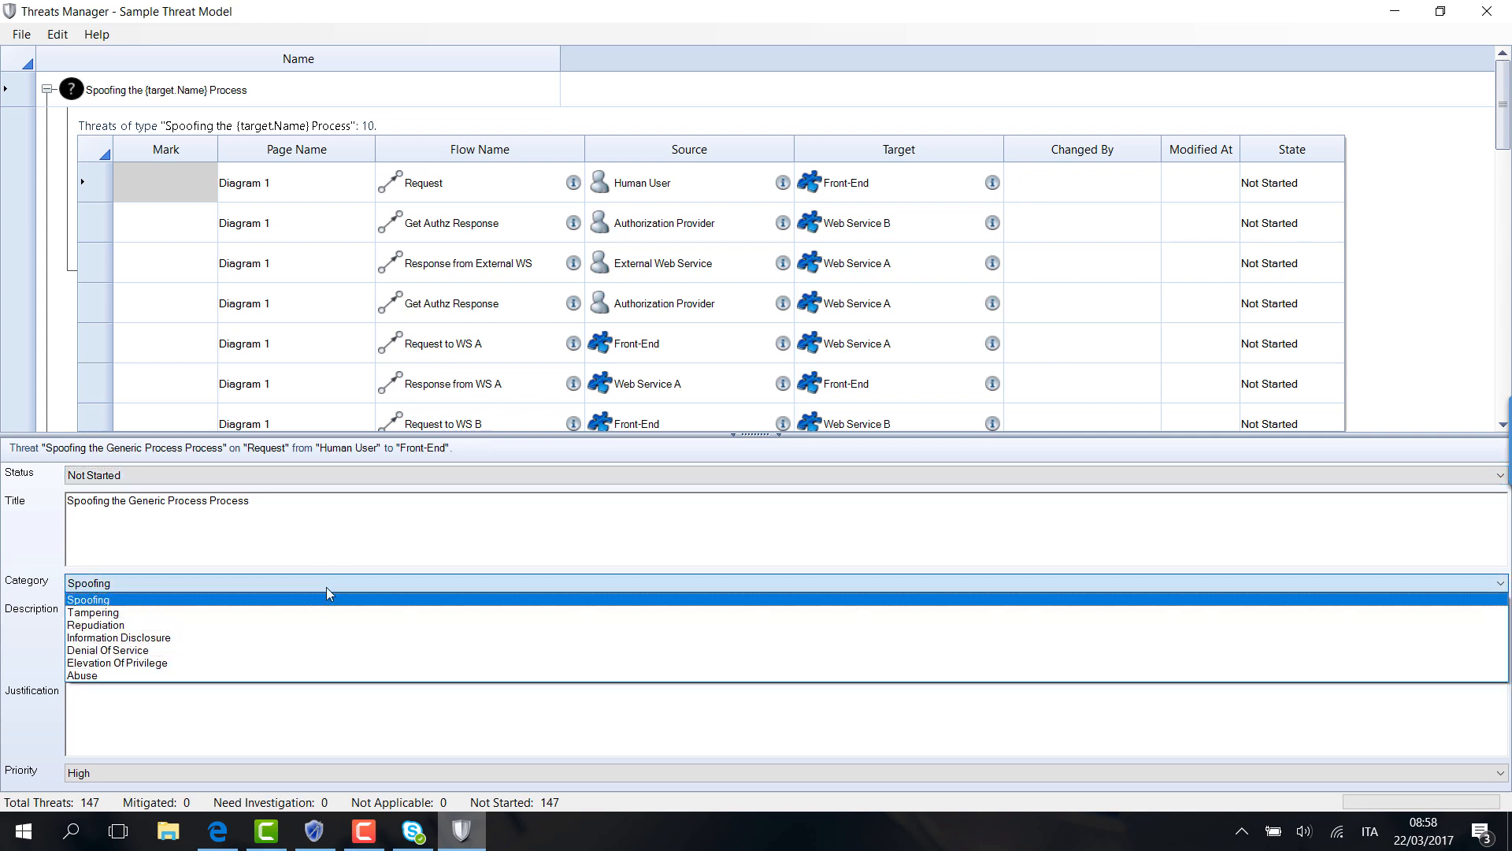
{"action": "left_click", "coordinate": [326, 599]}
{"action": "left_click", "coordinate": [974, 609]}
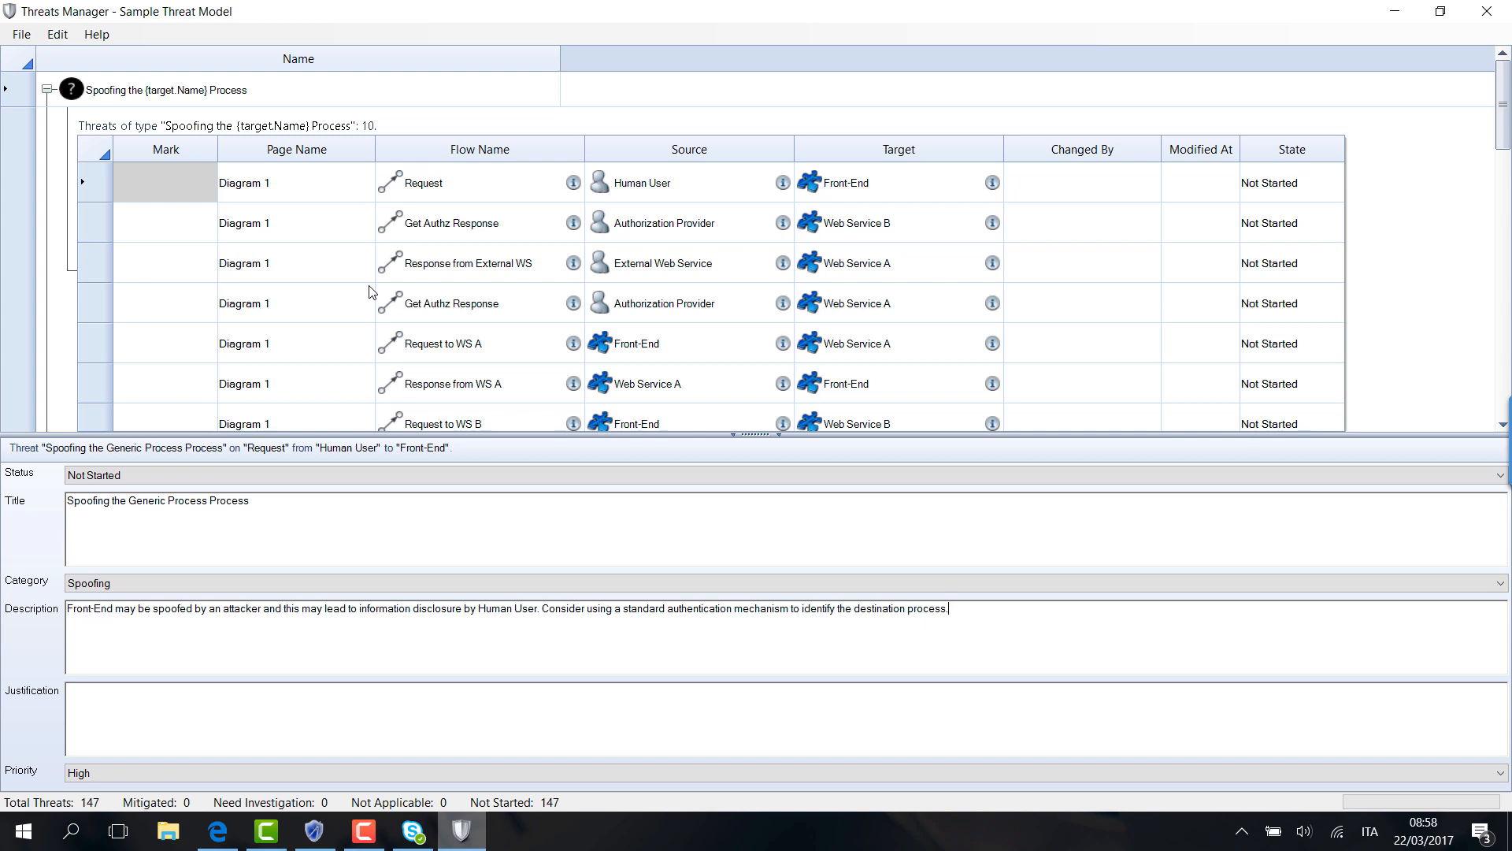
- Compare the Get Authz Response and Request threats again and adjust the height of the details pane
{"action": "left_click", "coordinate": [179, 224]}
{"action": "left_click", "coordinate": [174, 193]}
{"action": "left_click_drag", "start_coordinate": [760, 435], "coordinate": [768, 499]}
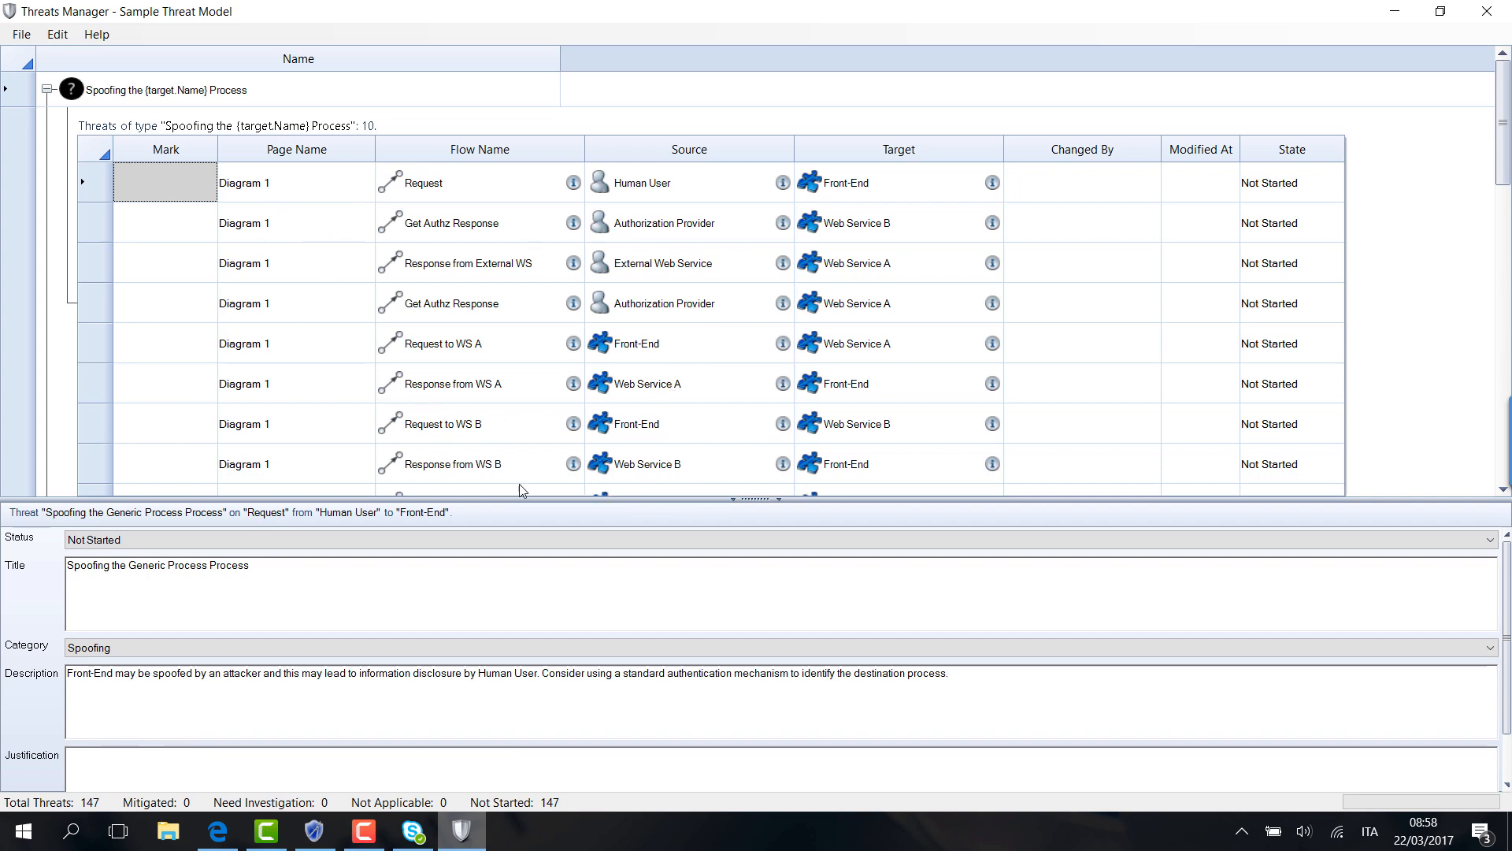
{"action": "left_click_drag", "start_coordinate": [558, 498], "coordinate": [556, 435]}
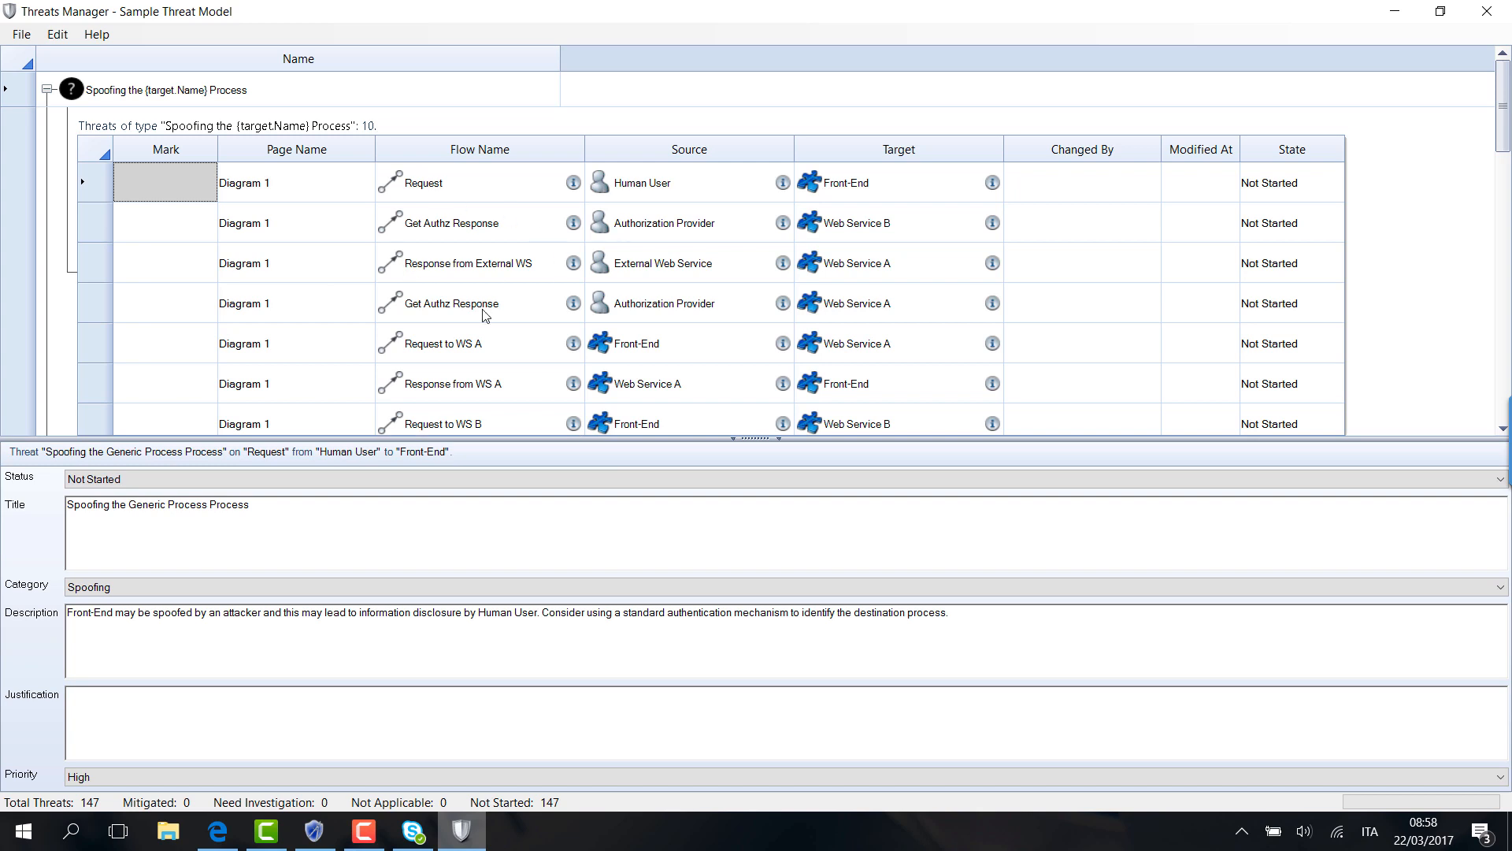
- Enter the justification "This is mitigated" for the Request threat and set its status to Mitigated
{"action": "left_click", "coordinate": [381, 692]}
{"action": "type", "text": "This"}
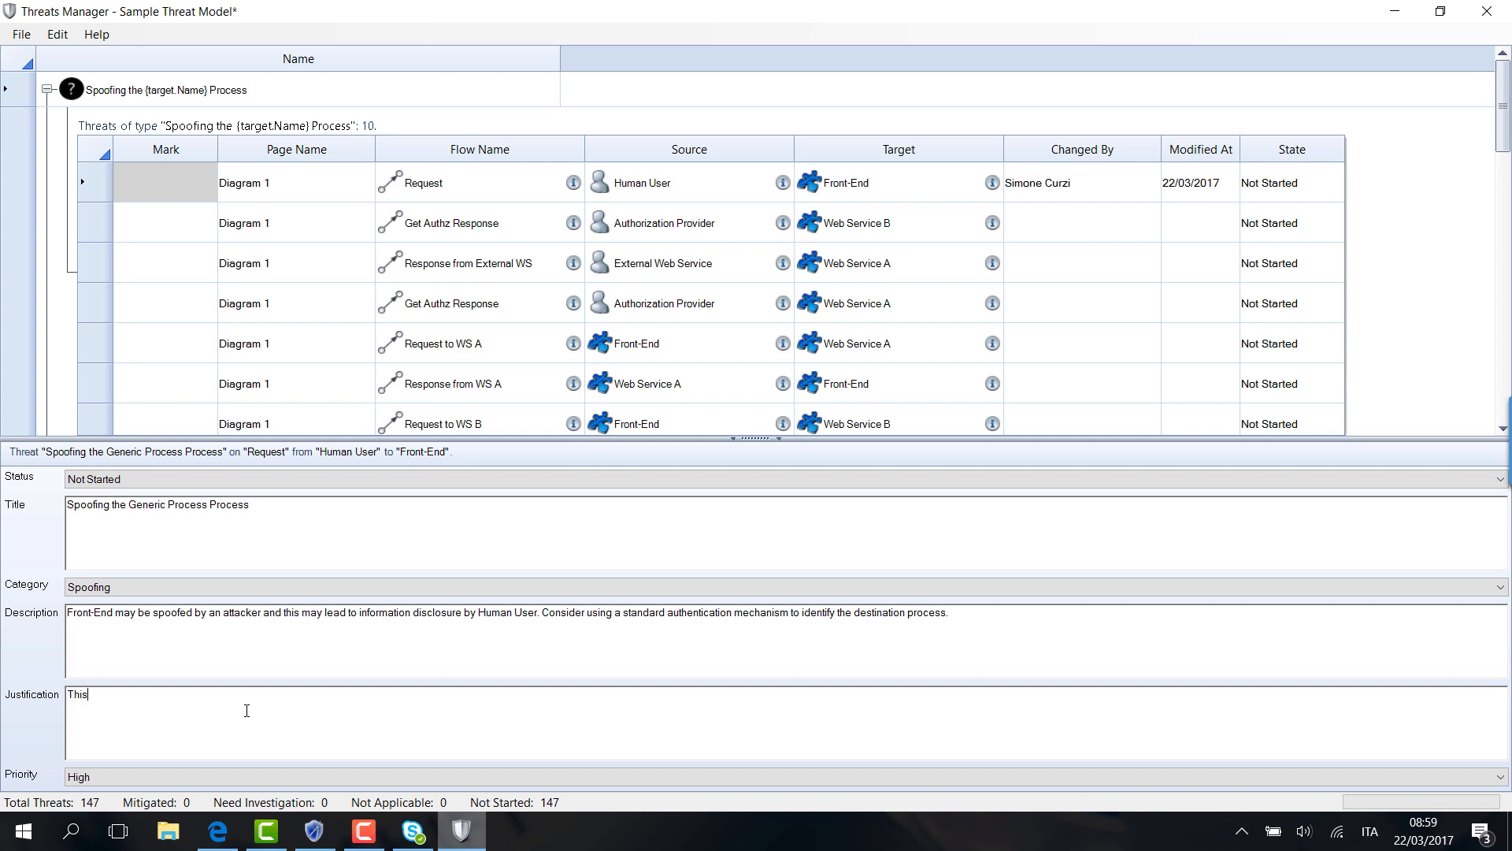
{"action": "type", "text": " is mitigated"}
{"action": "left_click", "coordinate": [317, 483]}
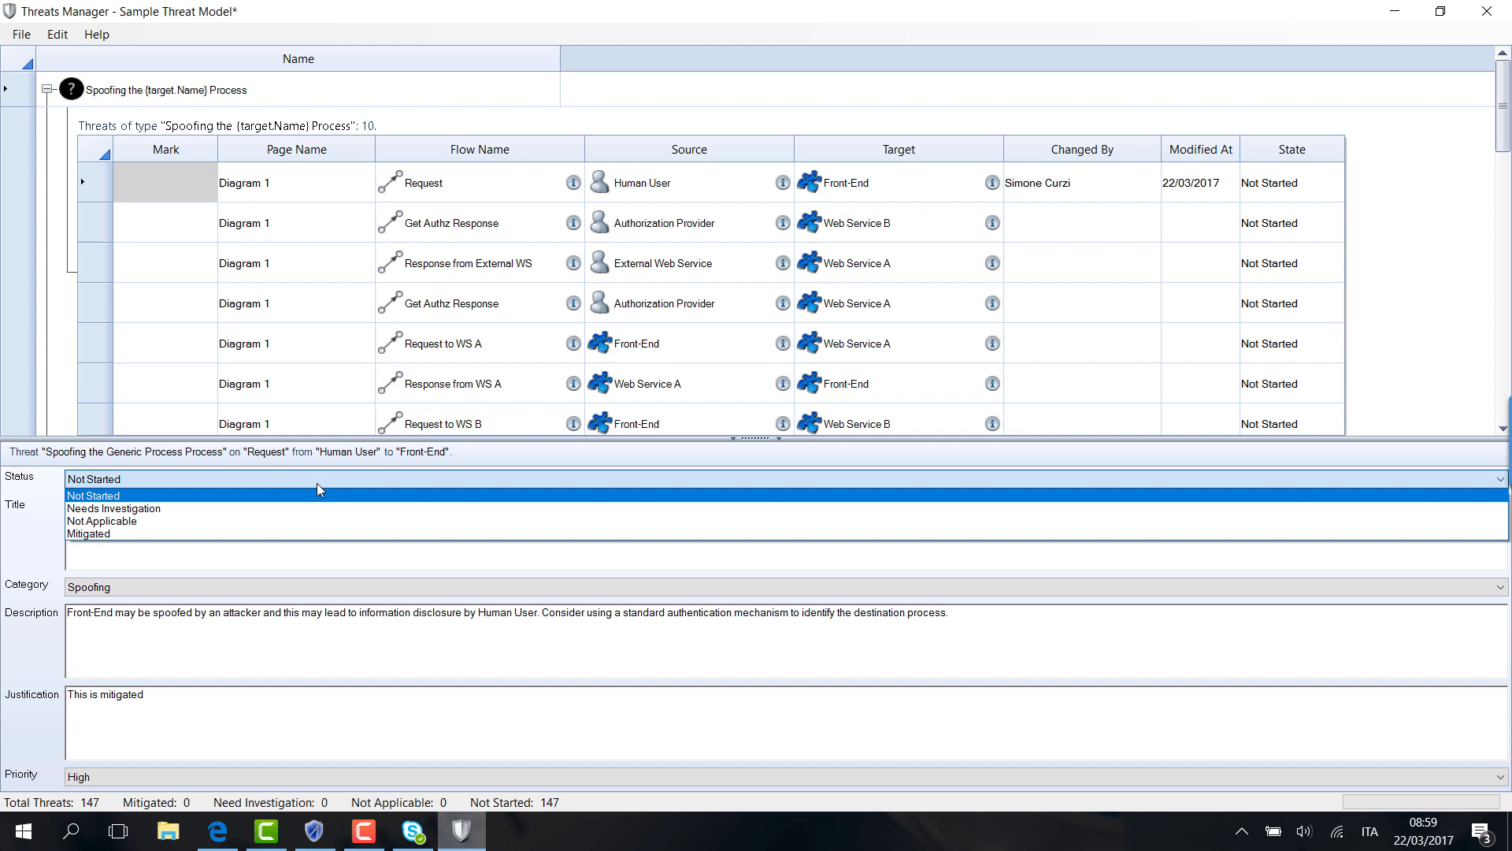
{"action": "left_click", "coordinate": [338, 537]}
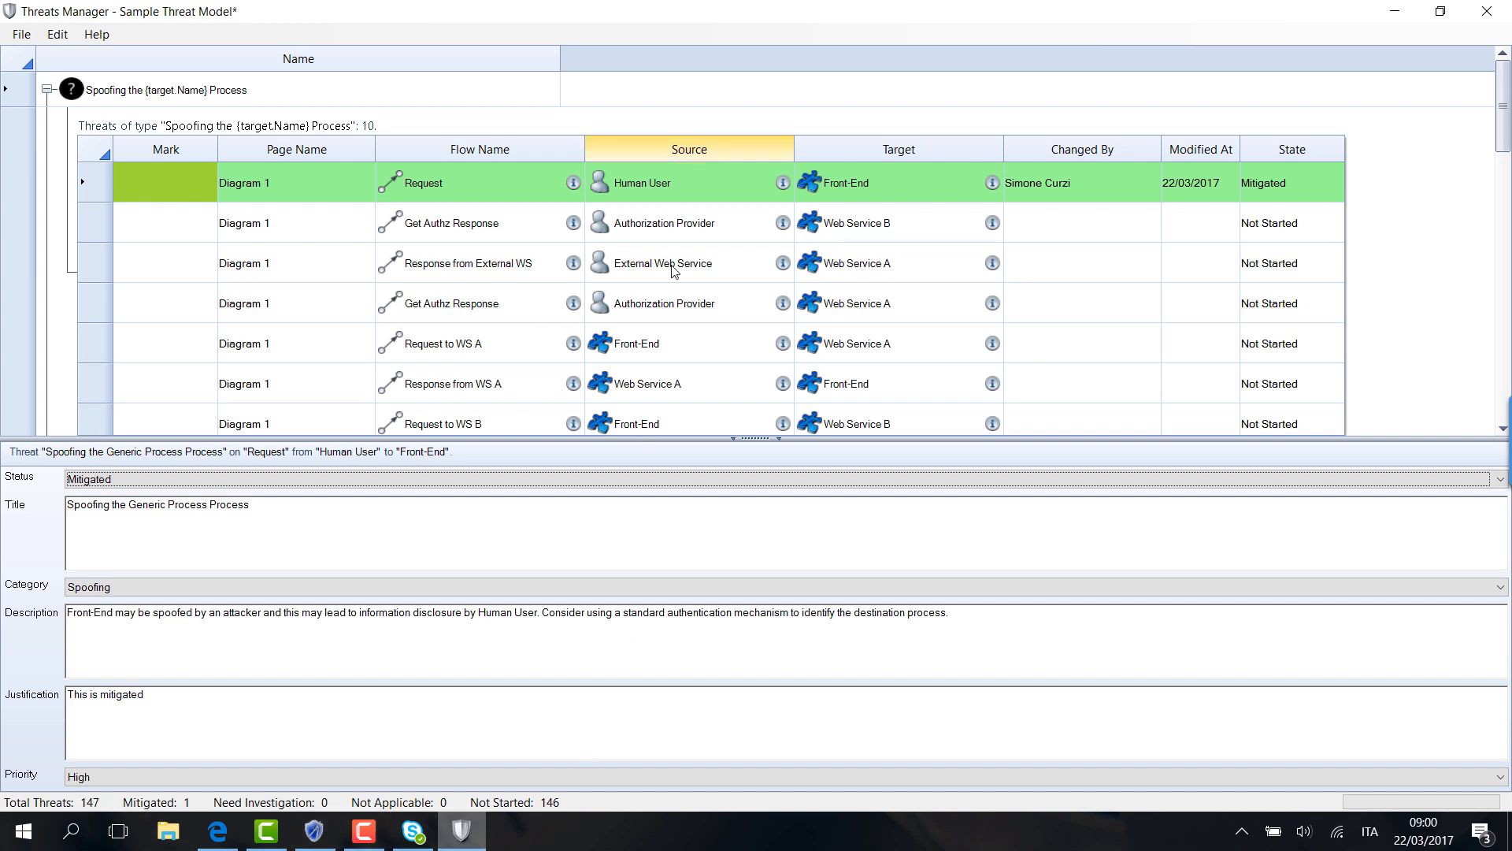
- Apply the Request threat's assessment to everything but blocked threats of the same type and check the whole list of flows
{"action": "right_click", "coordinate": [144, 189]}
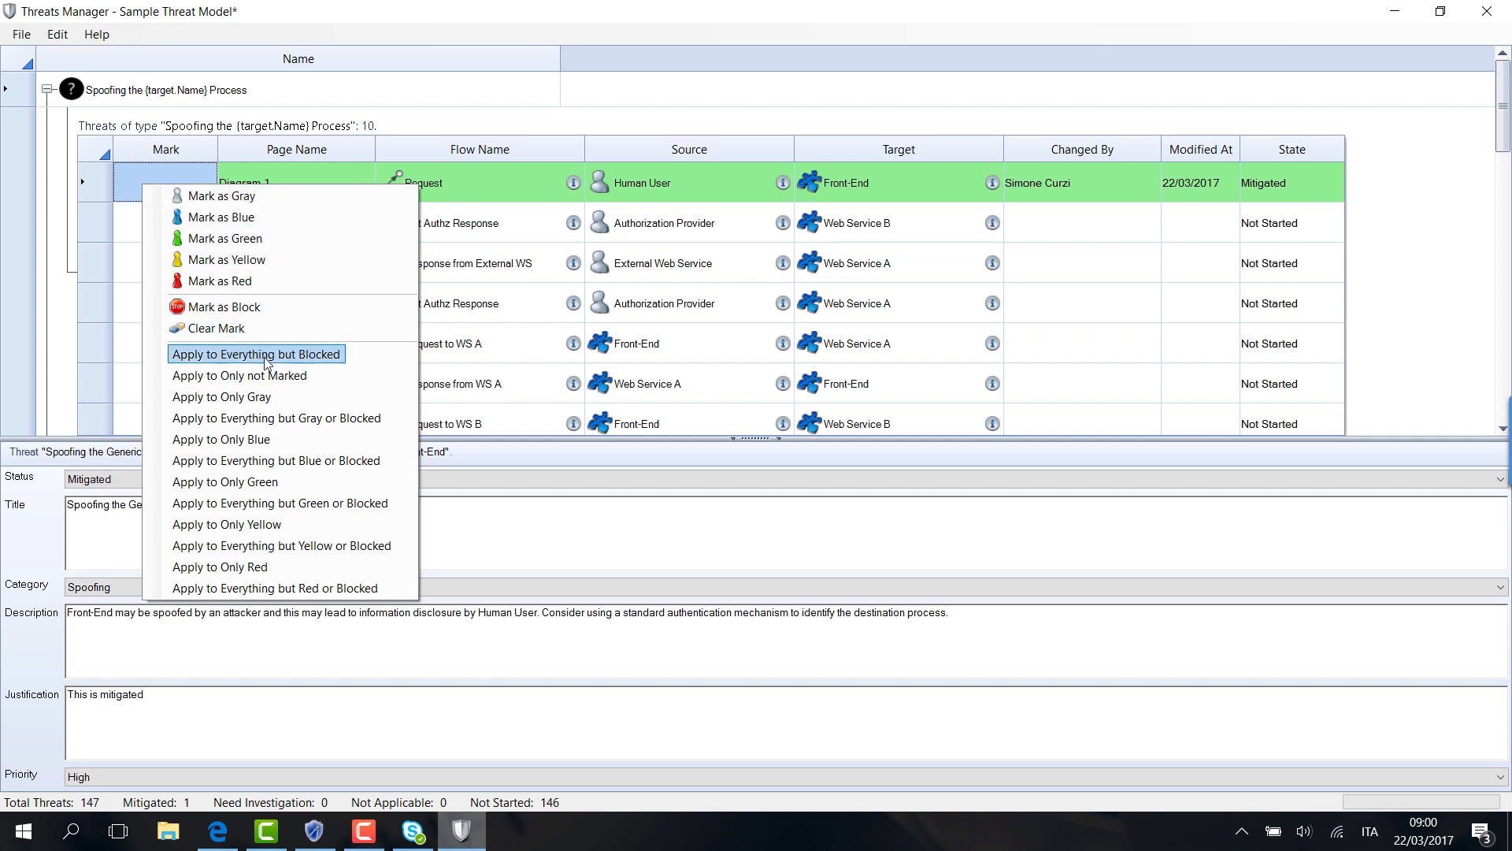
{"action": "left_click", "coordinate": [312, 358]}
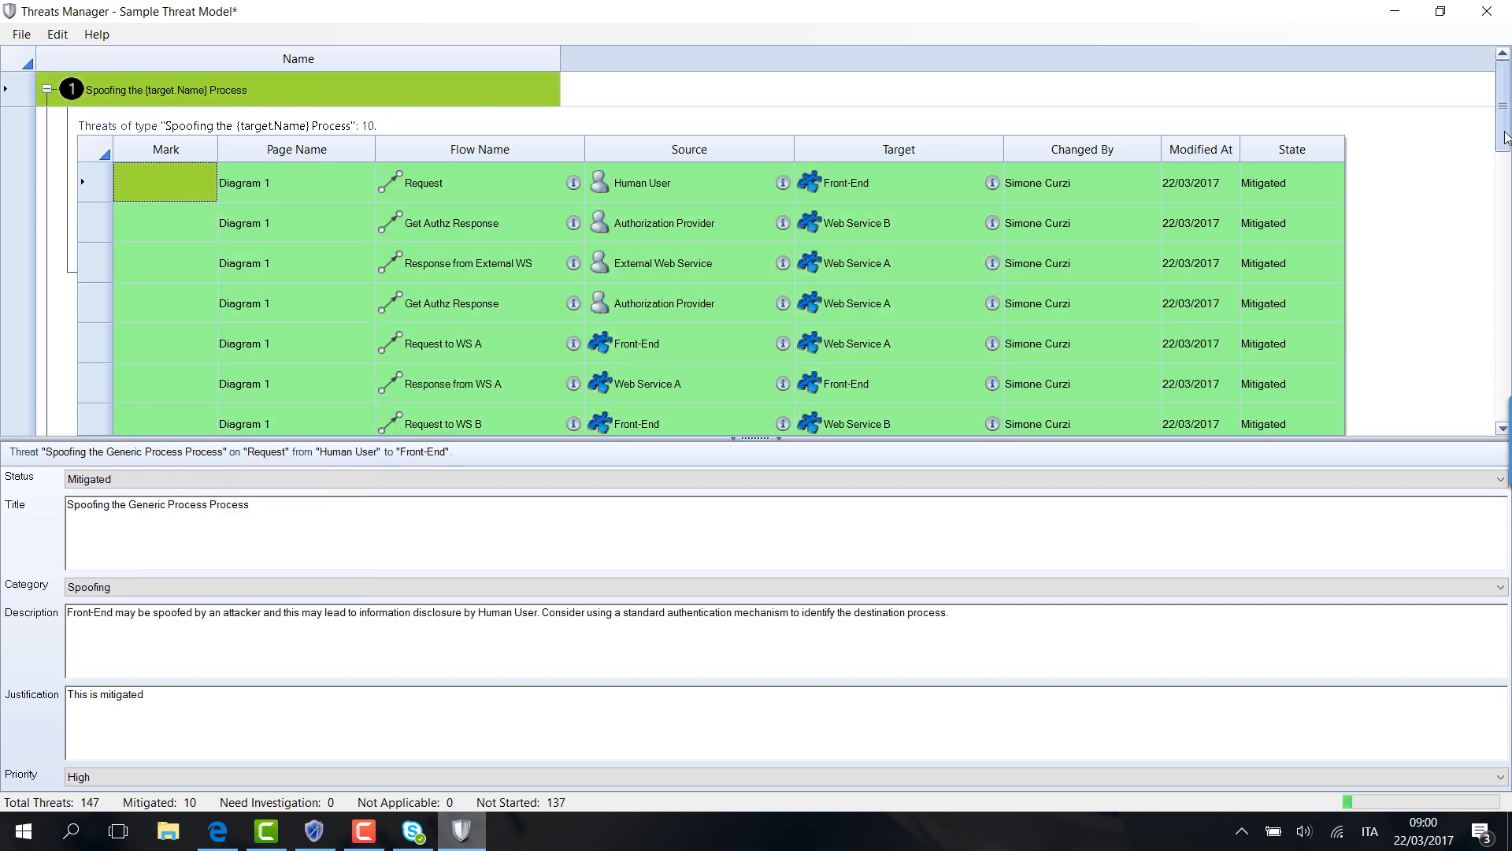
{"action": "left_click_drag", "start_coordinate": [1505, 137], "coordinate": [1504, 146]}
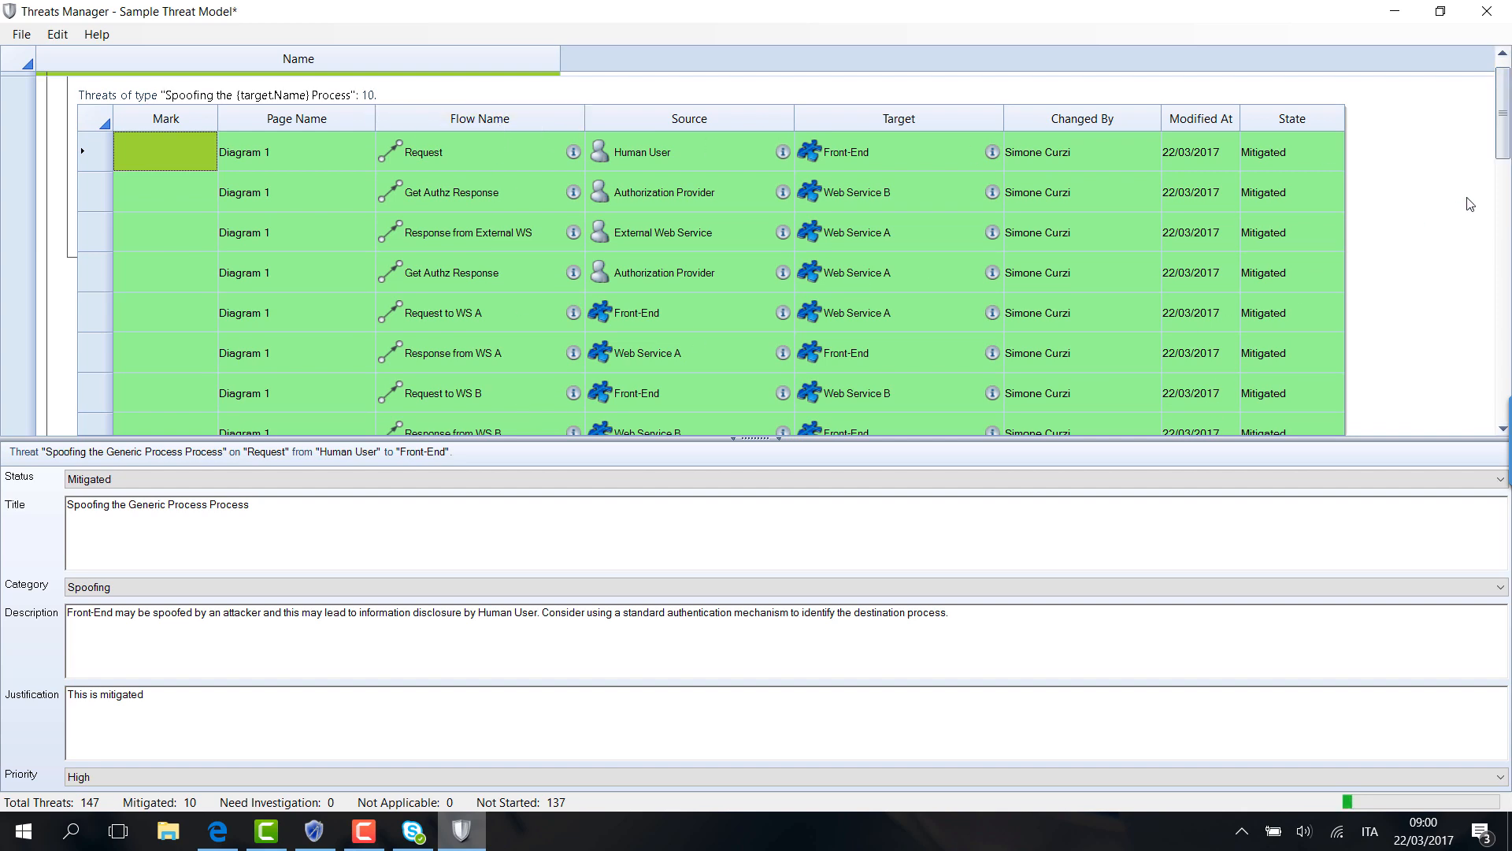
{"action": "left_click_drag", "start_coordinate": [1499, 157], "coordinate": [1499, 137]}
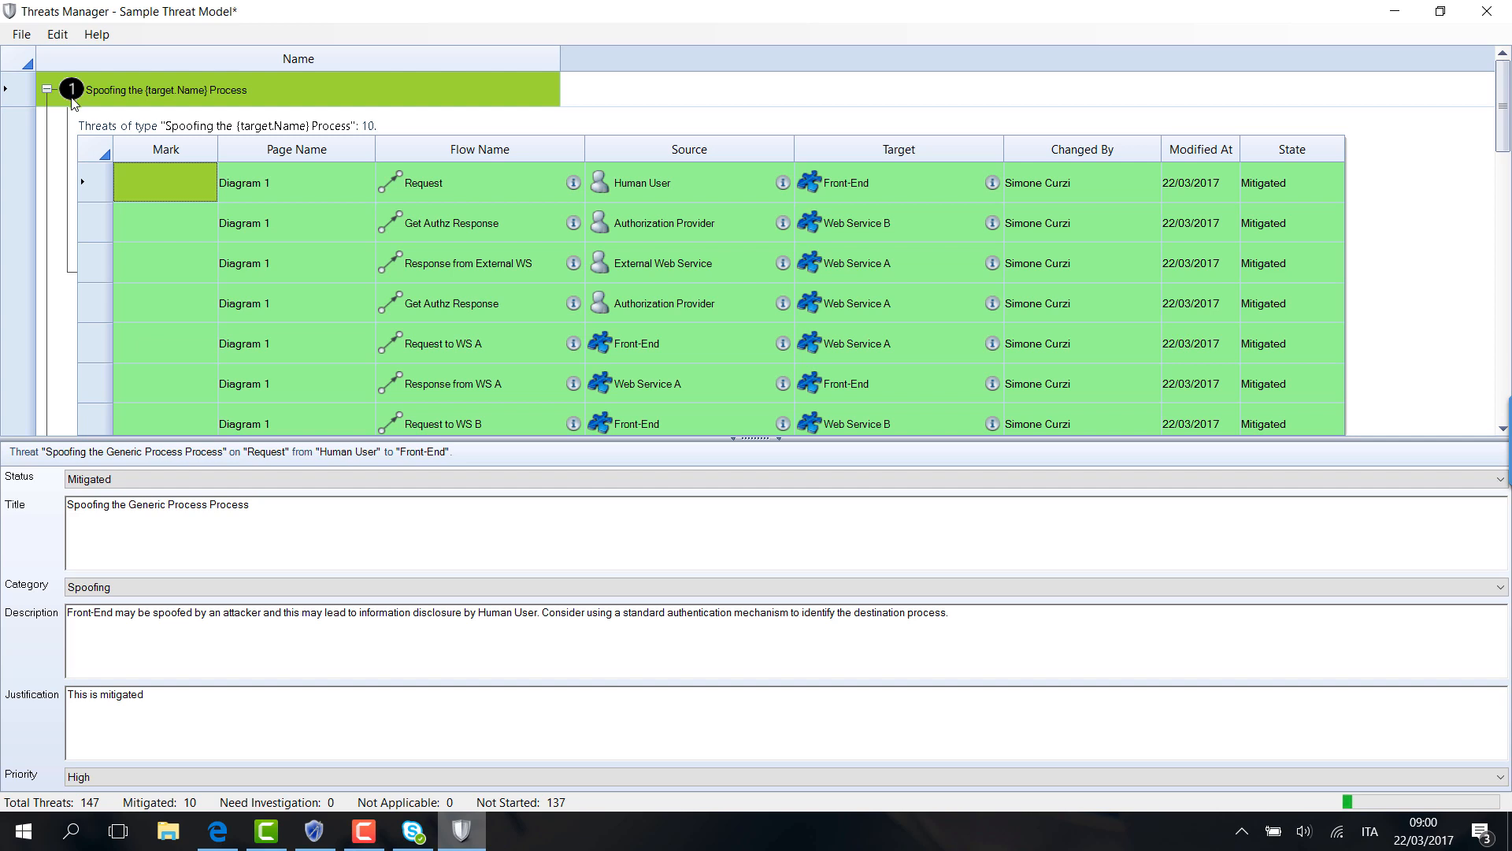
{"action": "left_click", "coordinate": [143, 194]}
{"action": "scroll", "coordinate": [386, 339], "scroll_direction": "down", "scroll_amount": 5}
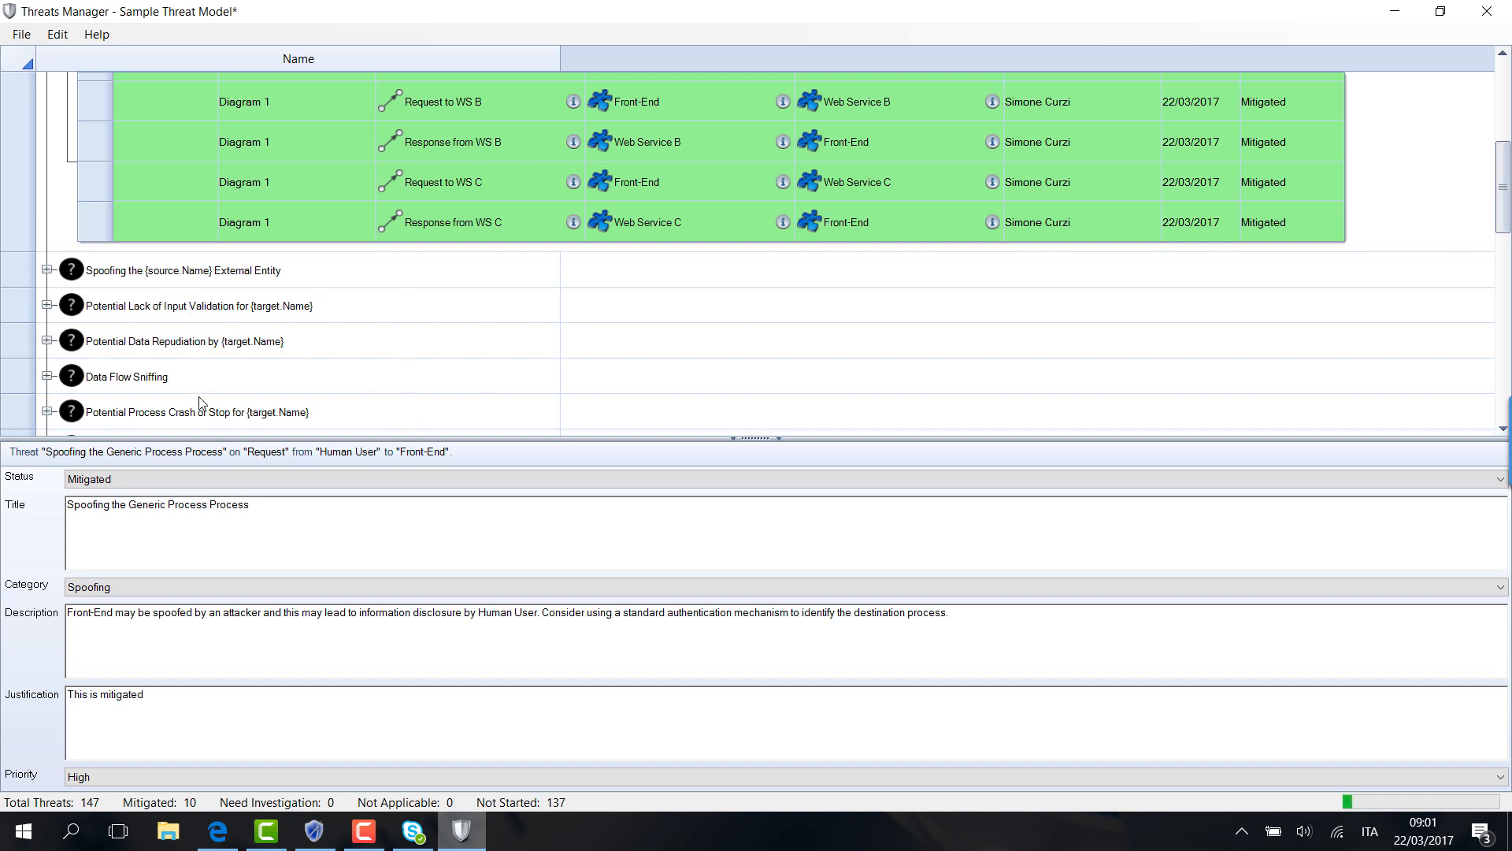
{"action": "left_click_drag", "start_coordinate": [1507, 196], "coordinate": [1502, 105]}
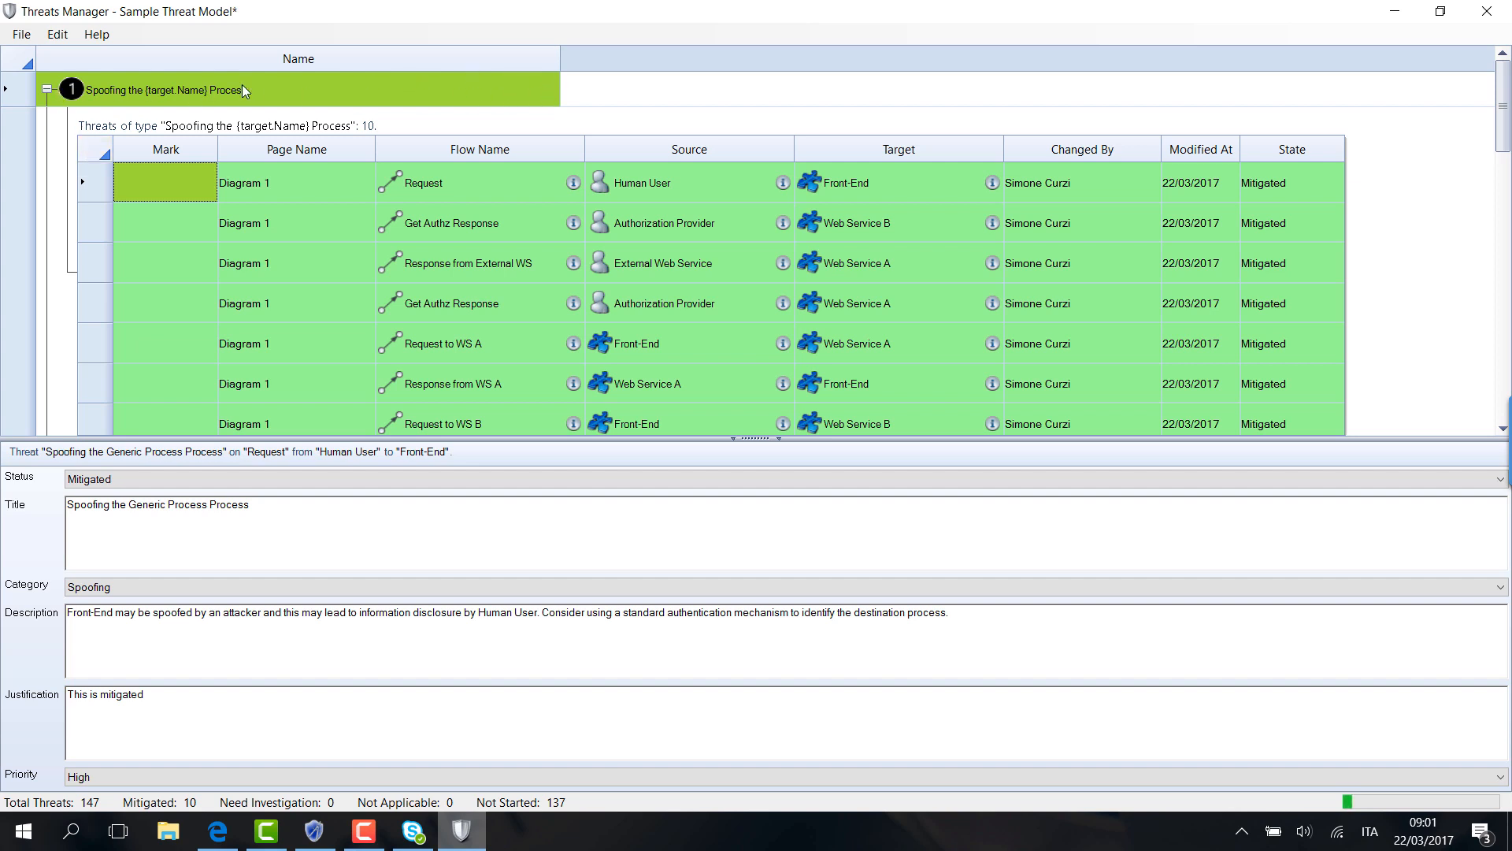
- Collapse the "Spoofing the {target.Name} Process" threat type to inspect its row in the type list, and expand it again
{"action": "double_click", "coordinate": [82, 95]}
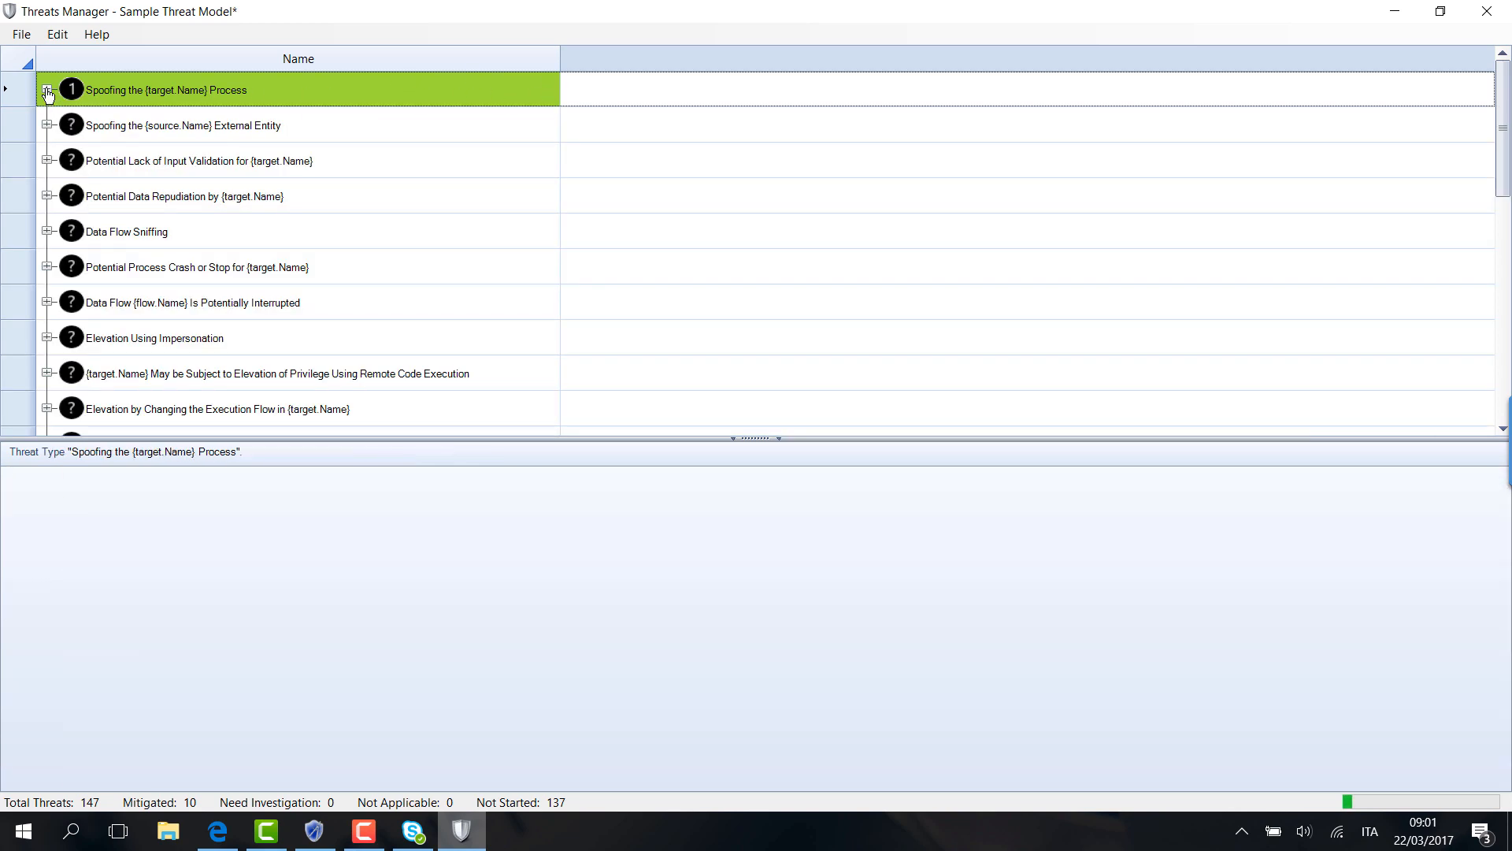
{"action": "left_click", "coordinate": [186, 128]}
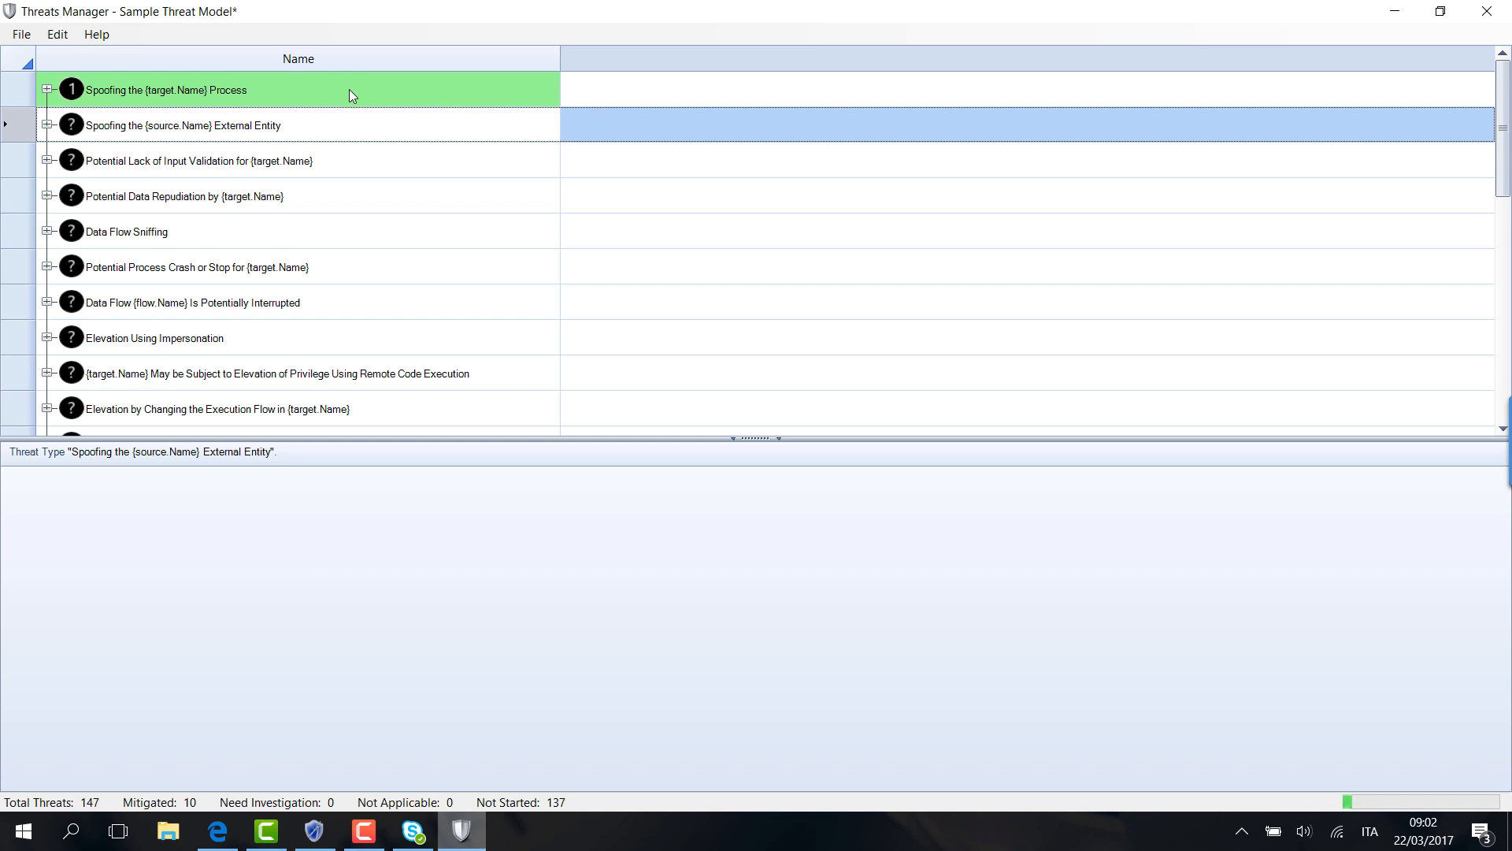
{"action": "left_click", "coordinate": [48, 90]}
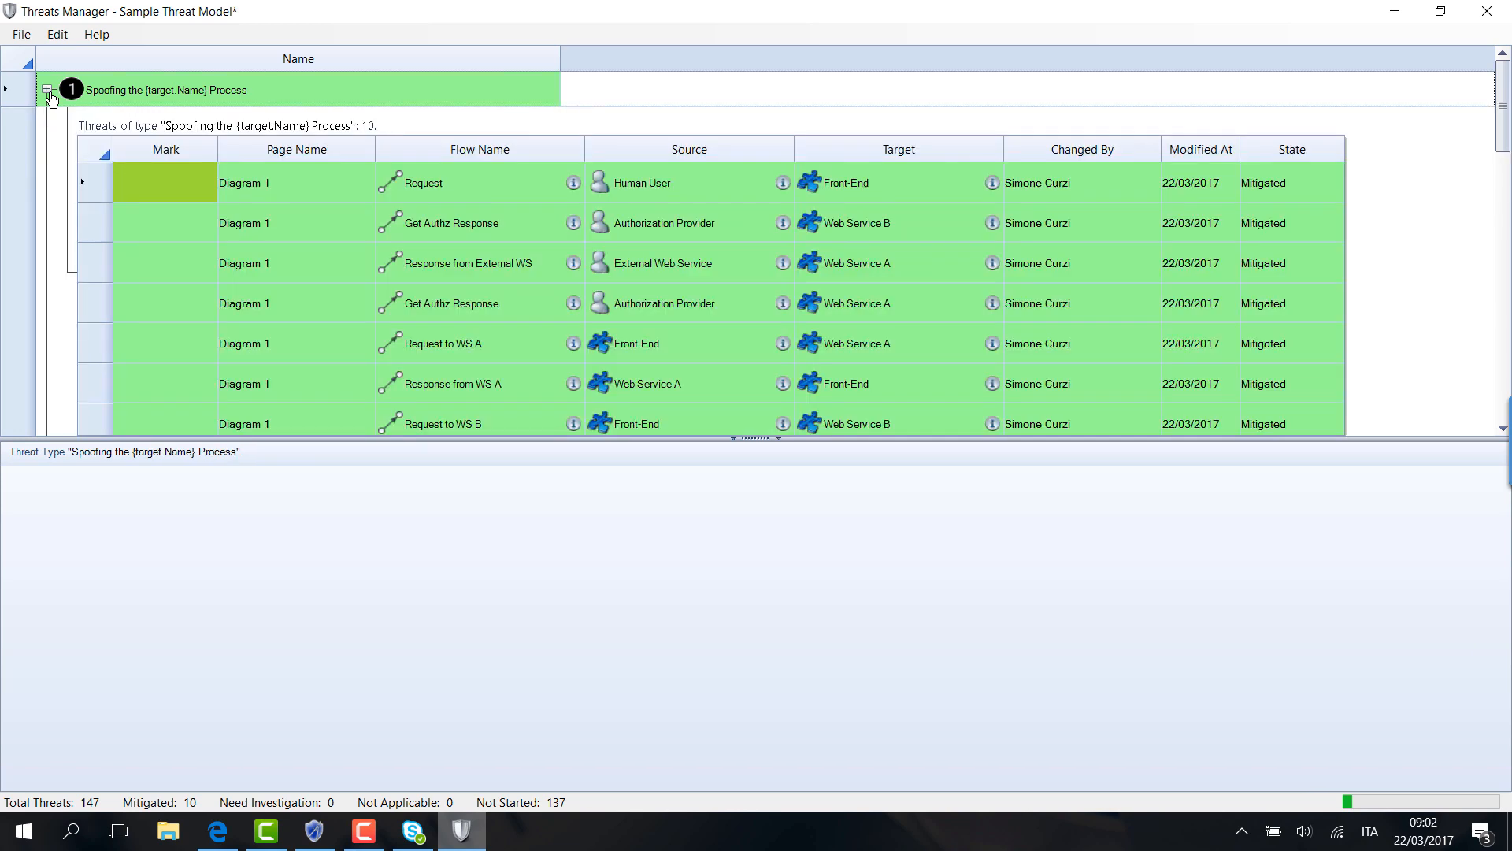
- Check the justification of the Request threat and of the Get Authz Response threat targeting Web Service B
{"action": "left_click", "coordinate": [164, 183]}
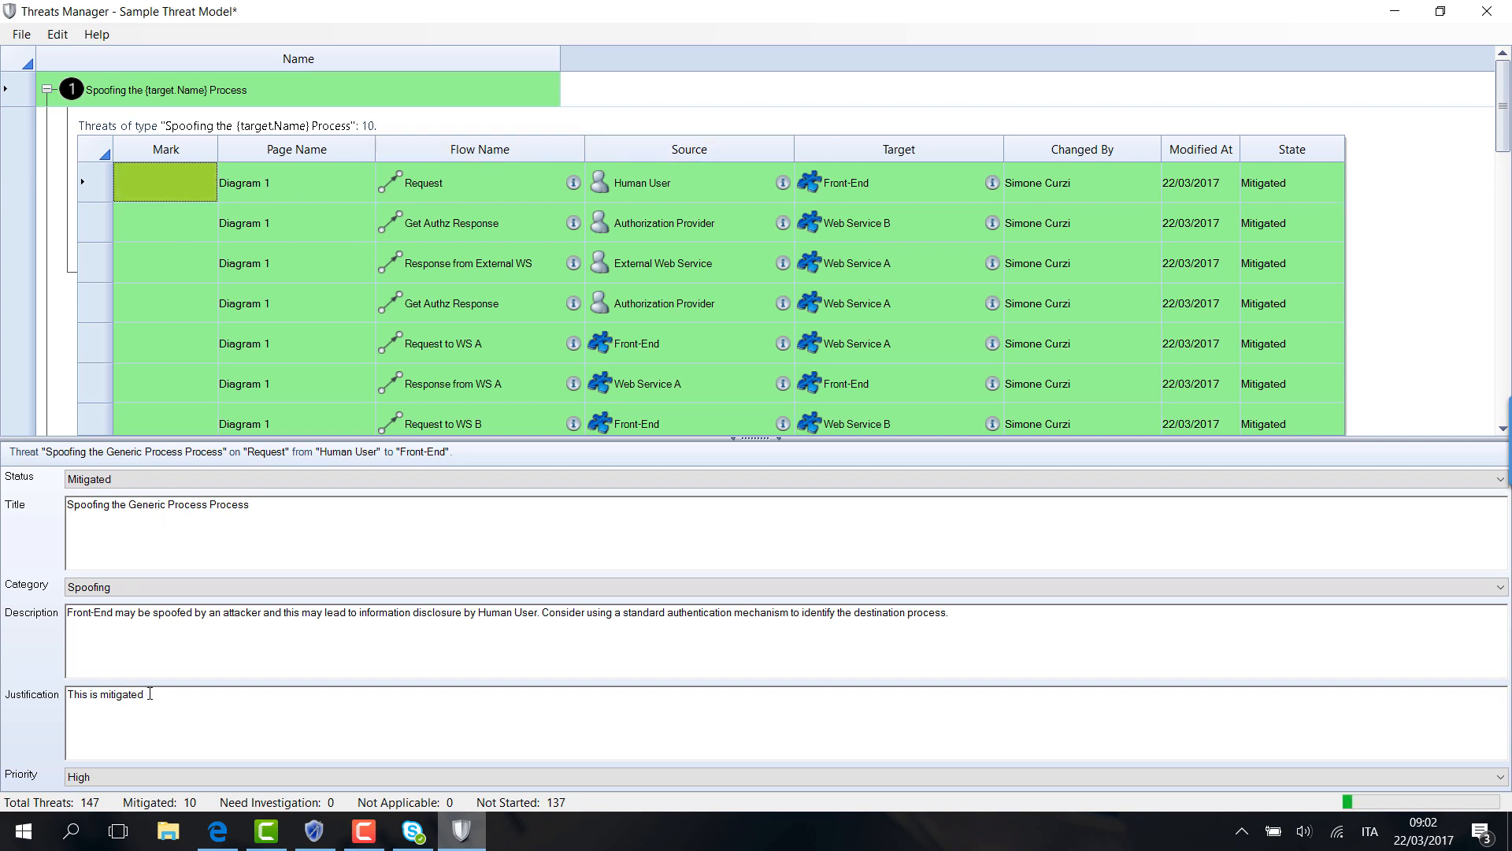
{"action": "left_click", "coordinate": [184, 221]}
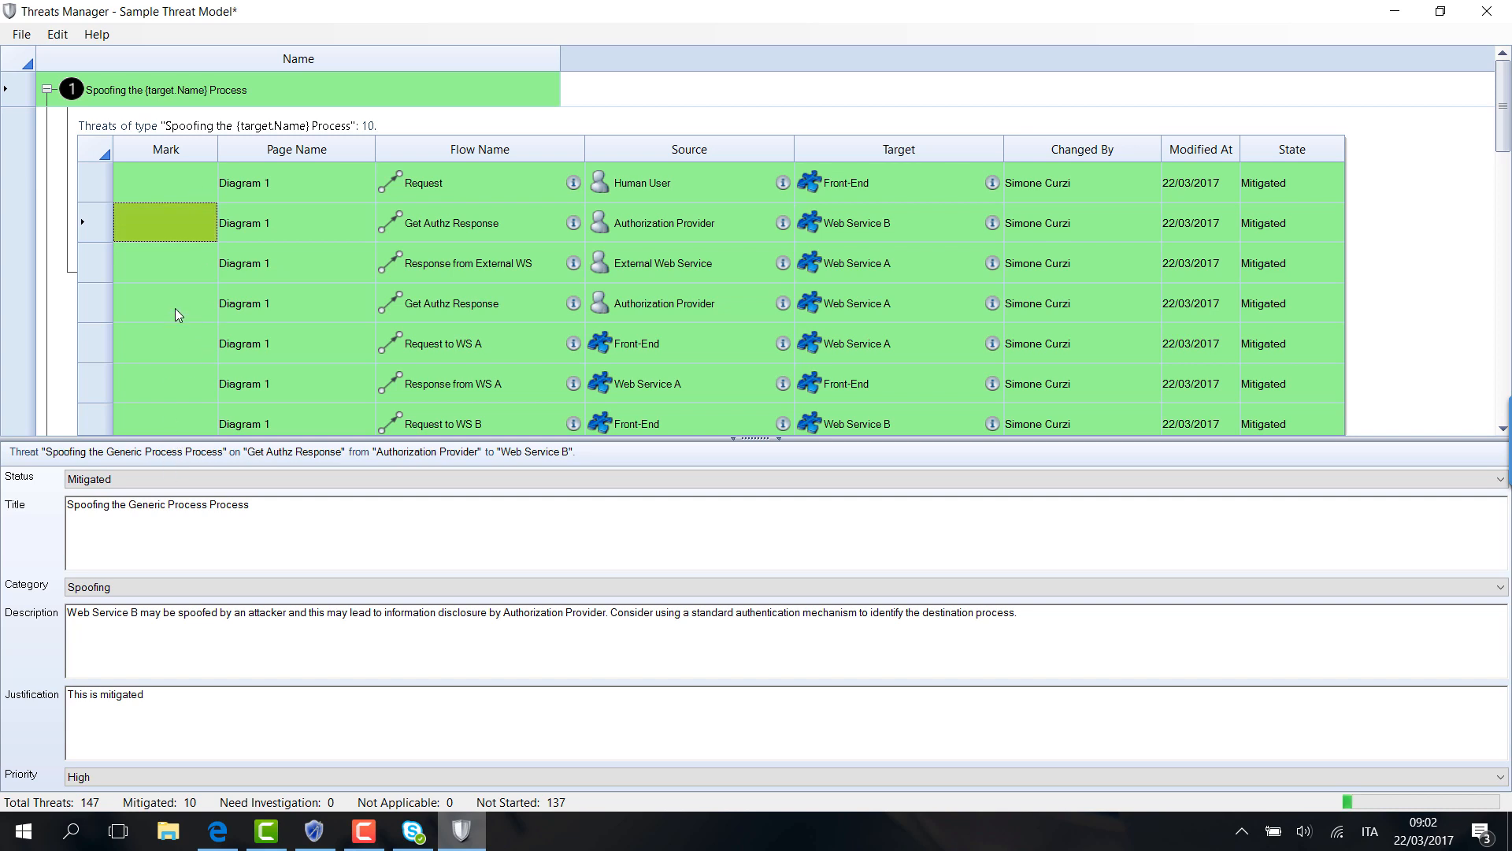
{"action": "left_click", "coordinate": [145, 221]}
- Extend the Request threat's justification to read "This is mitigated on Human User"
{"action": "left_click", "coordinate": [172, 186]}
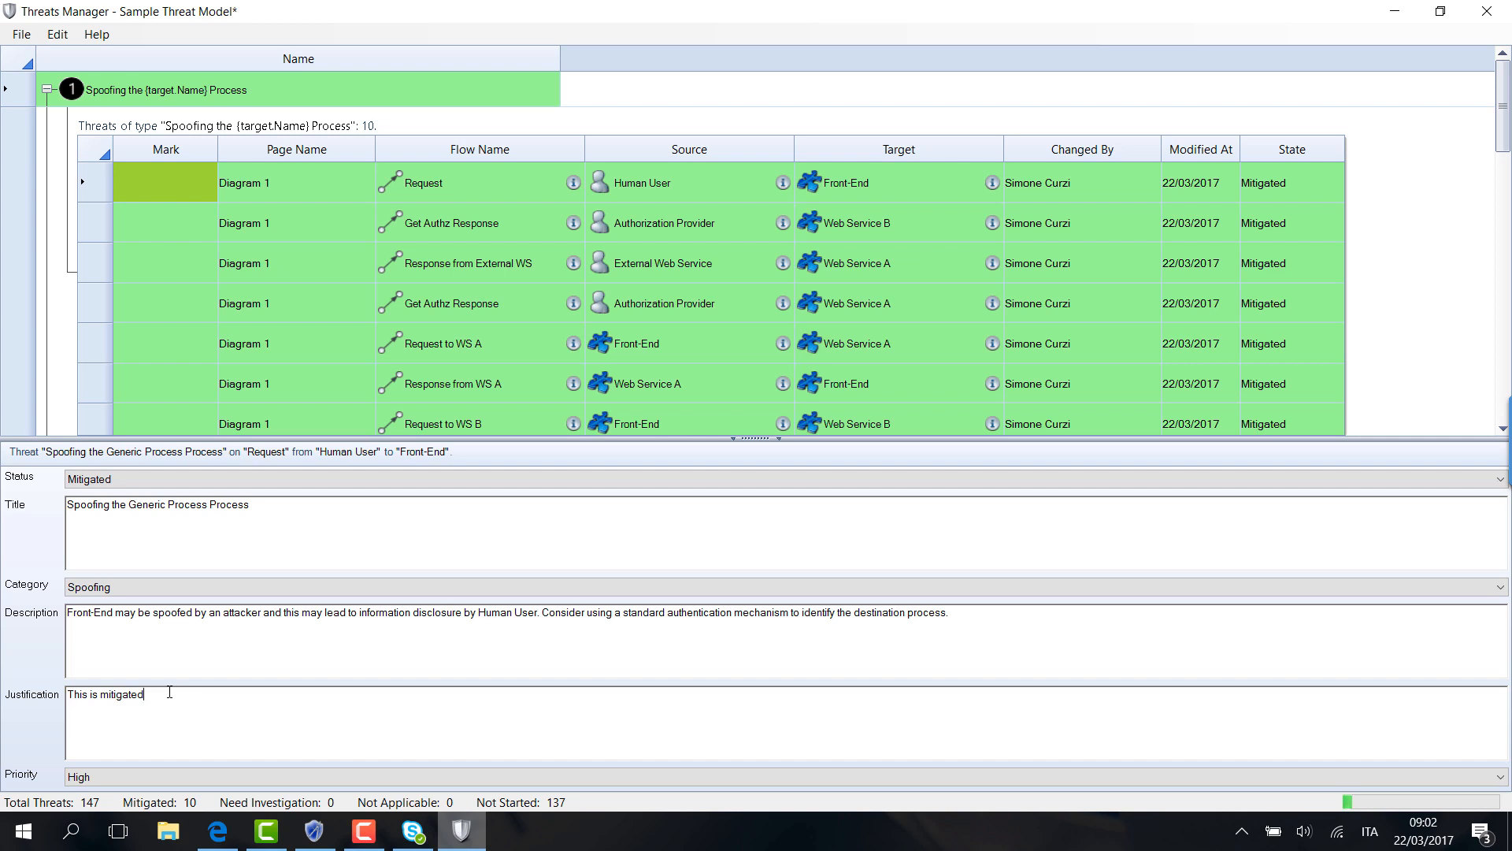
{"action": "type", "text": "on "}
{"action": "type", "text": "Hi"}
{"action": "key", "text": "BackSpace"}
{"action": "key", "text": "BackSpace"}
{"action": "type", "text": "an User"}
- Apply the revised Request threat to everything but blocked and check the justifications of the next two flows
{"action": "right_click", "coordinate": [187, 168]}
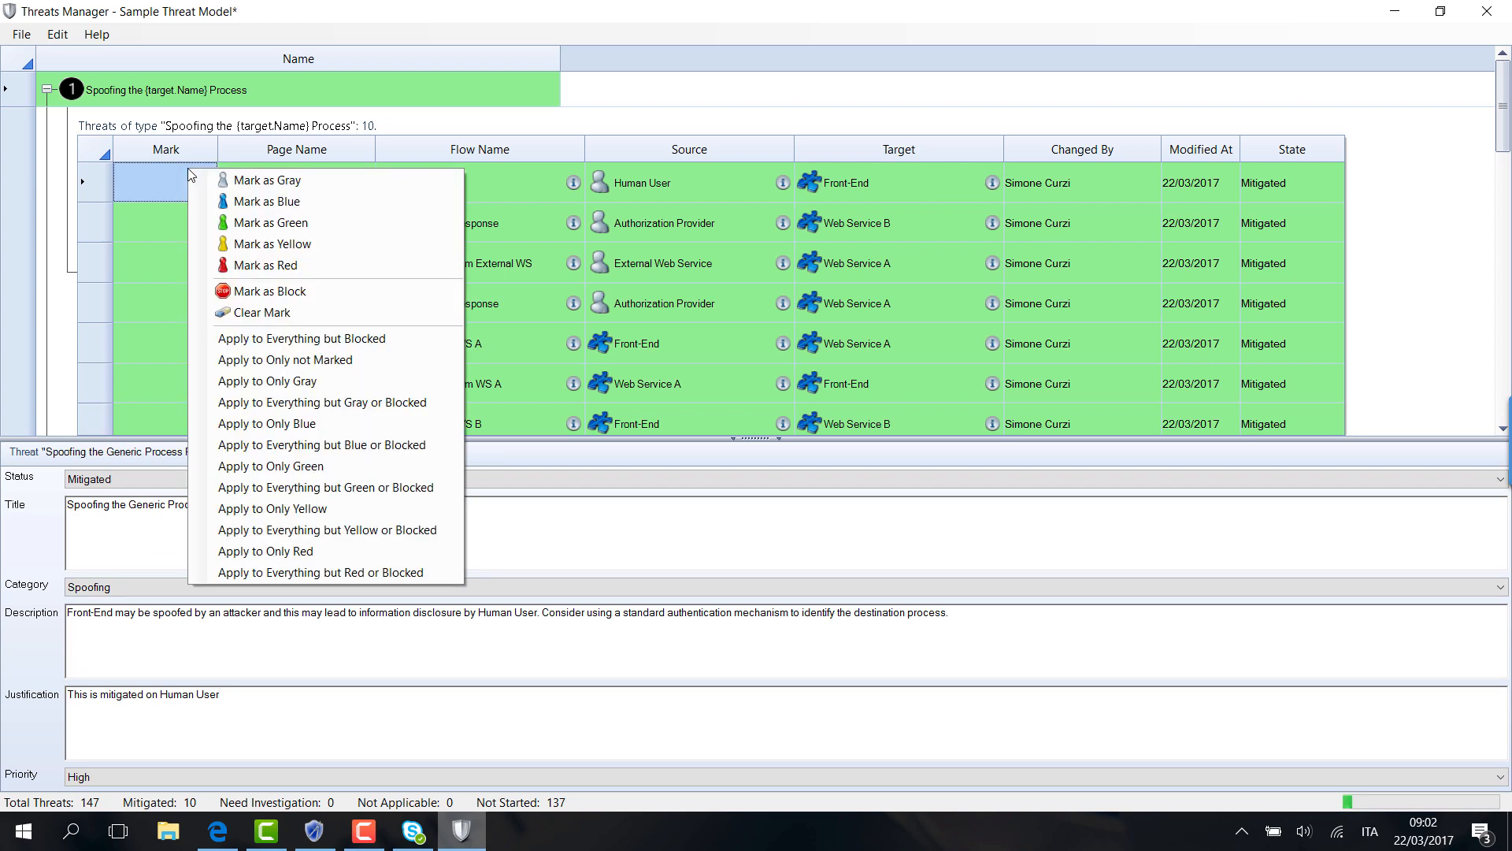
{"action": "left_click", "coordinate": [268, 331]}
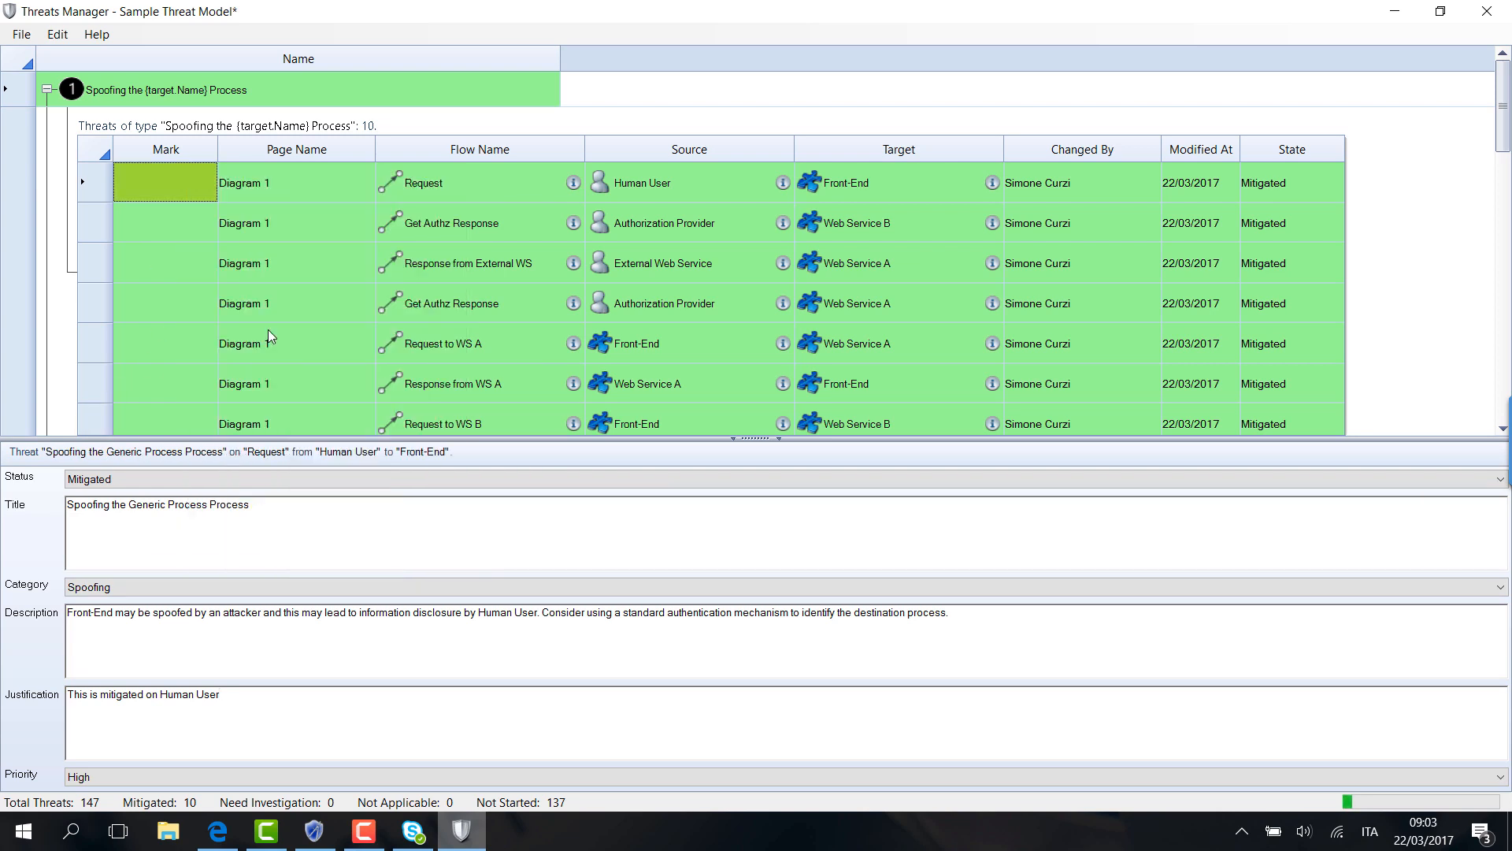
{"action": "left_click", "coordinate": [156, 223]}
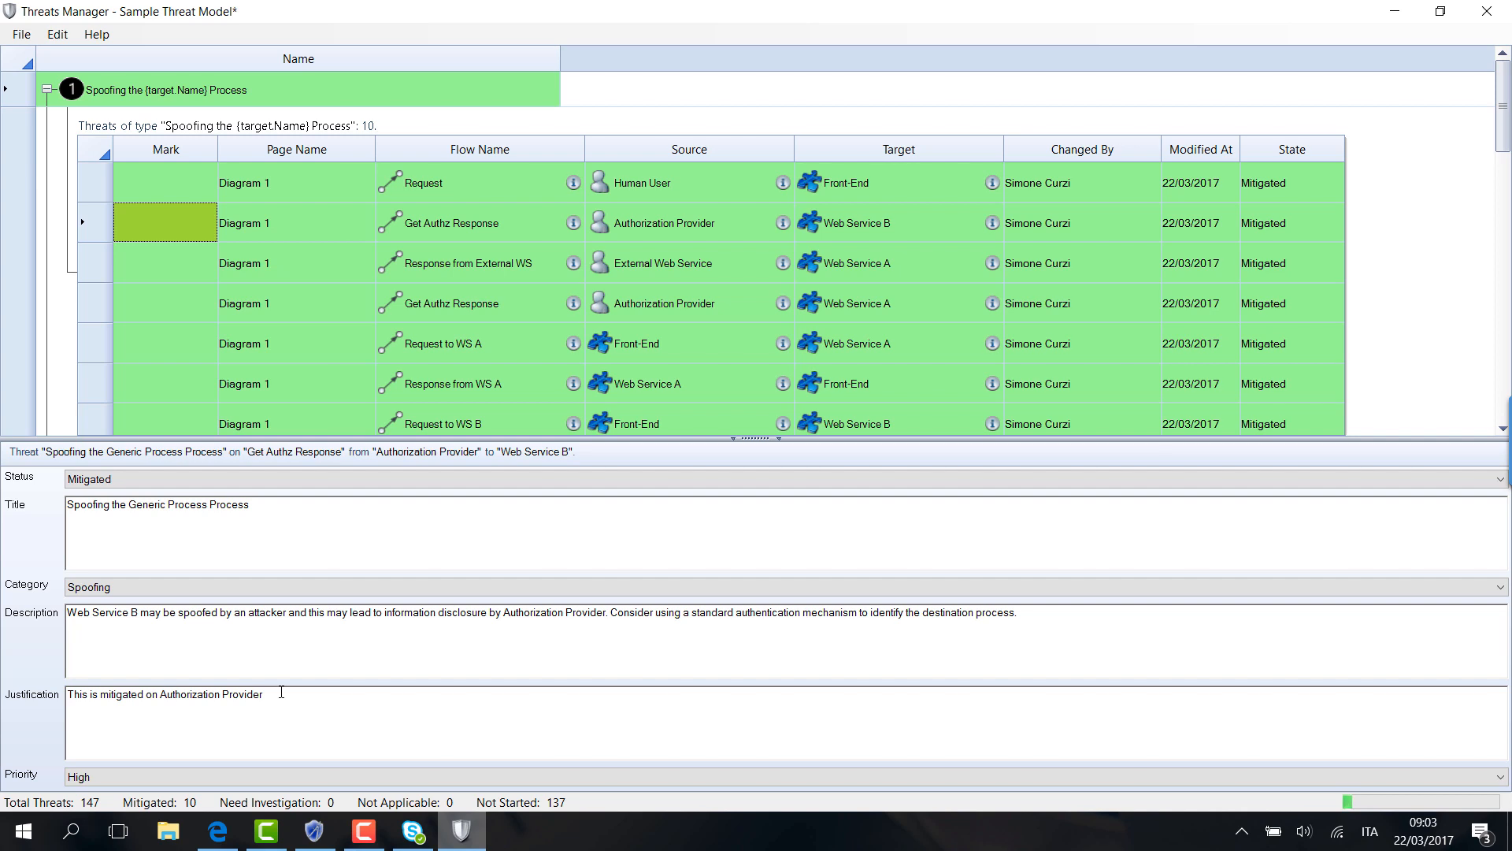
{"action": "left_click", "coordinate": [173, 266]}
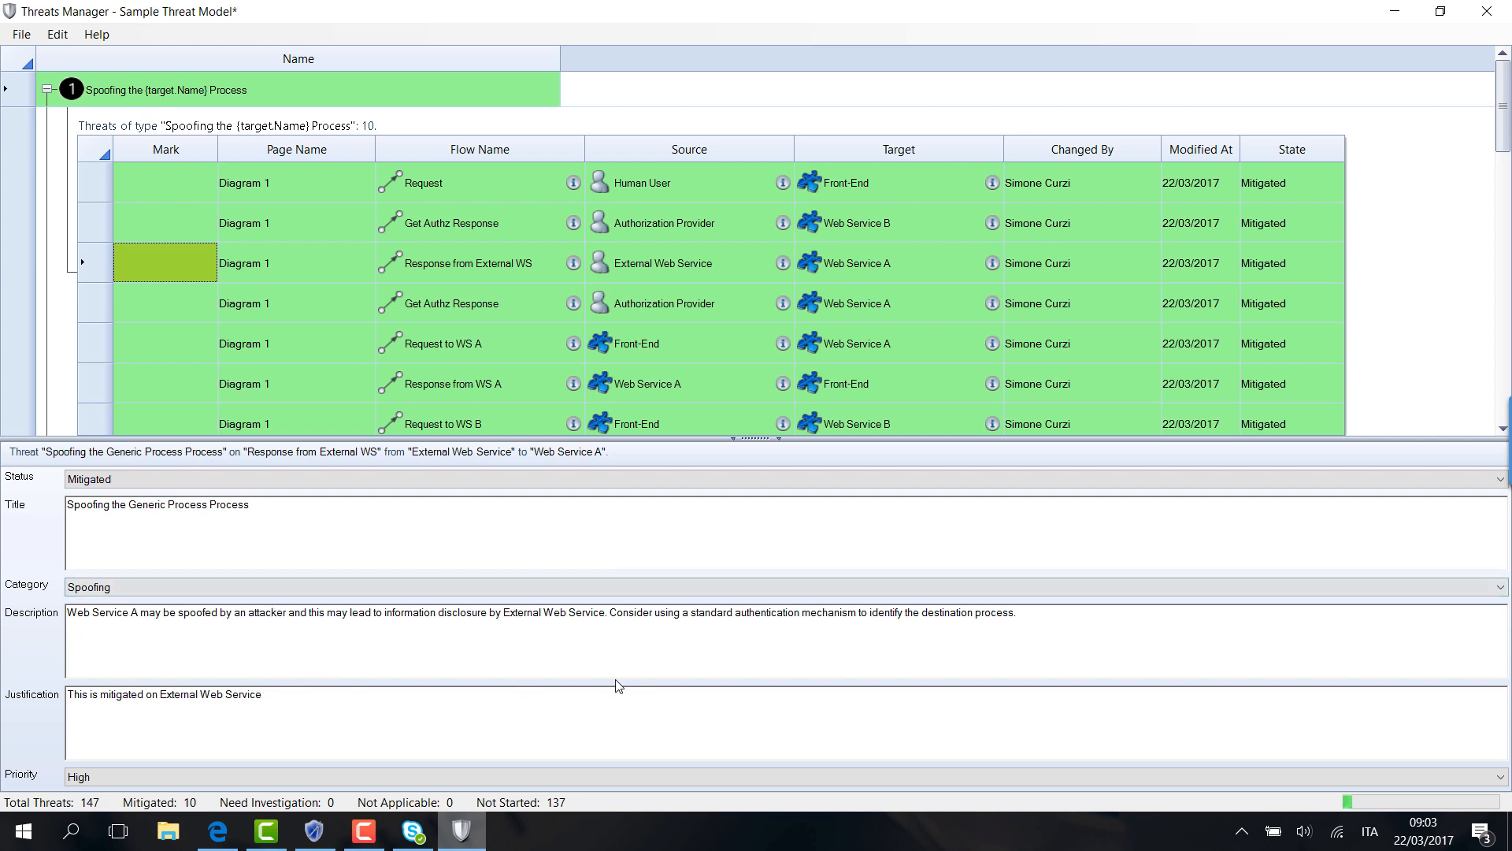
- View the mark and apply options for the Request threat, and select the Get Authz Response threat targeting Web Service B
{"action": "left_click", "coordinate": [143, 182]}
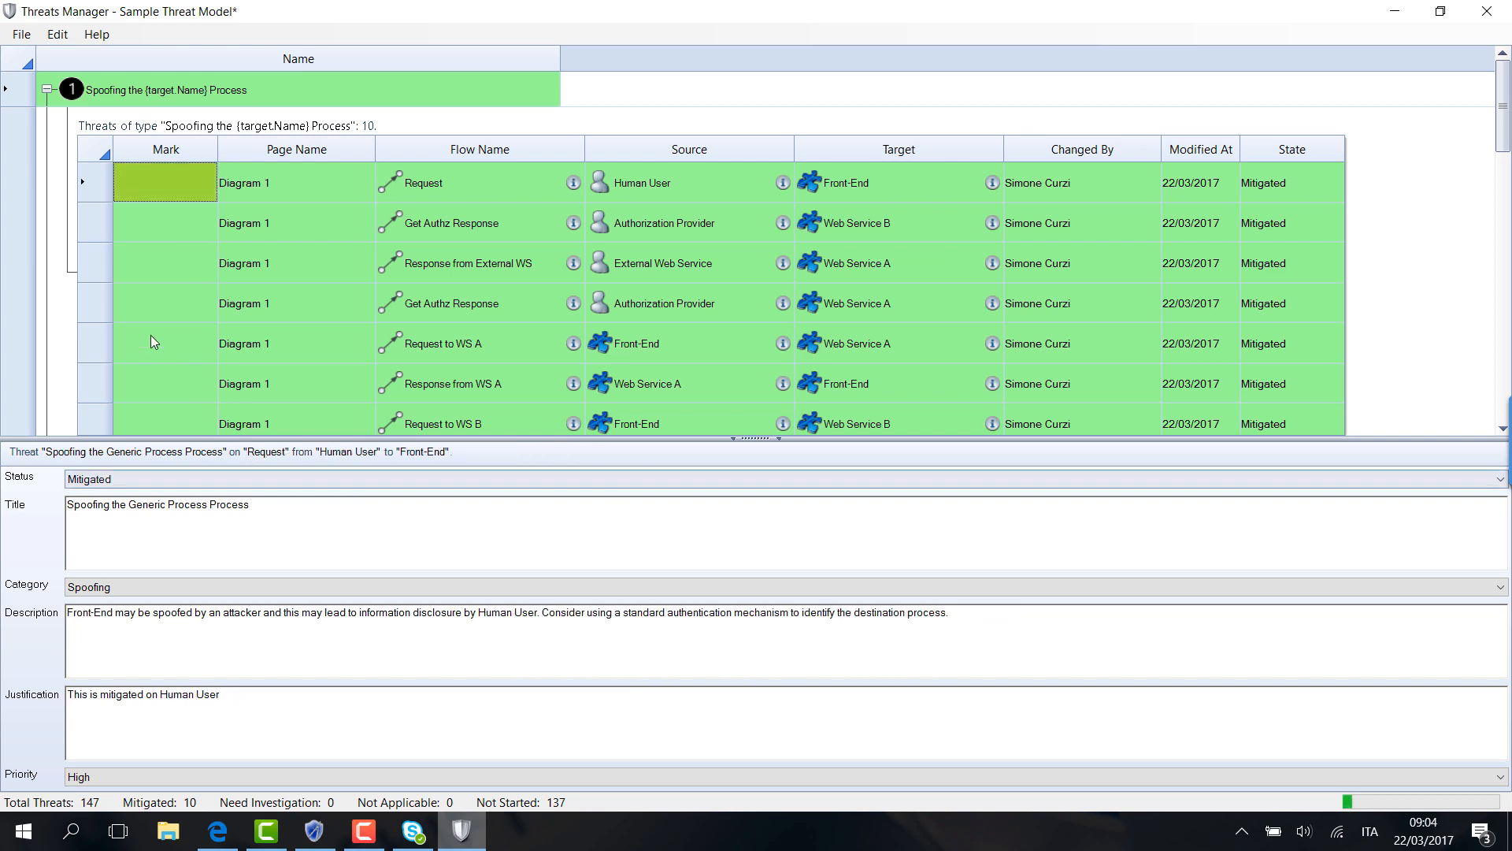
{"action": "right_click", "coordinate": [178, 191]}
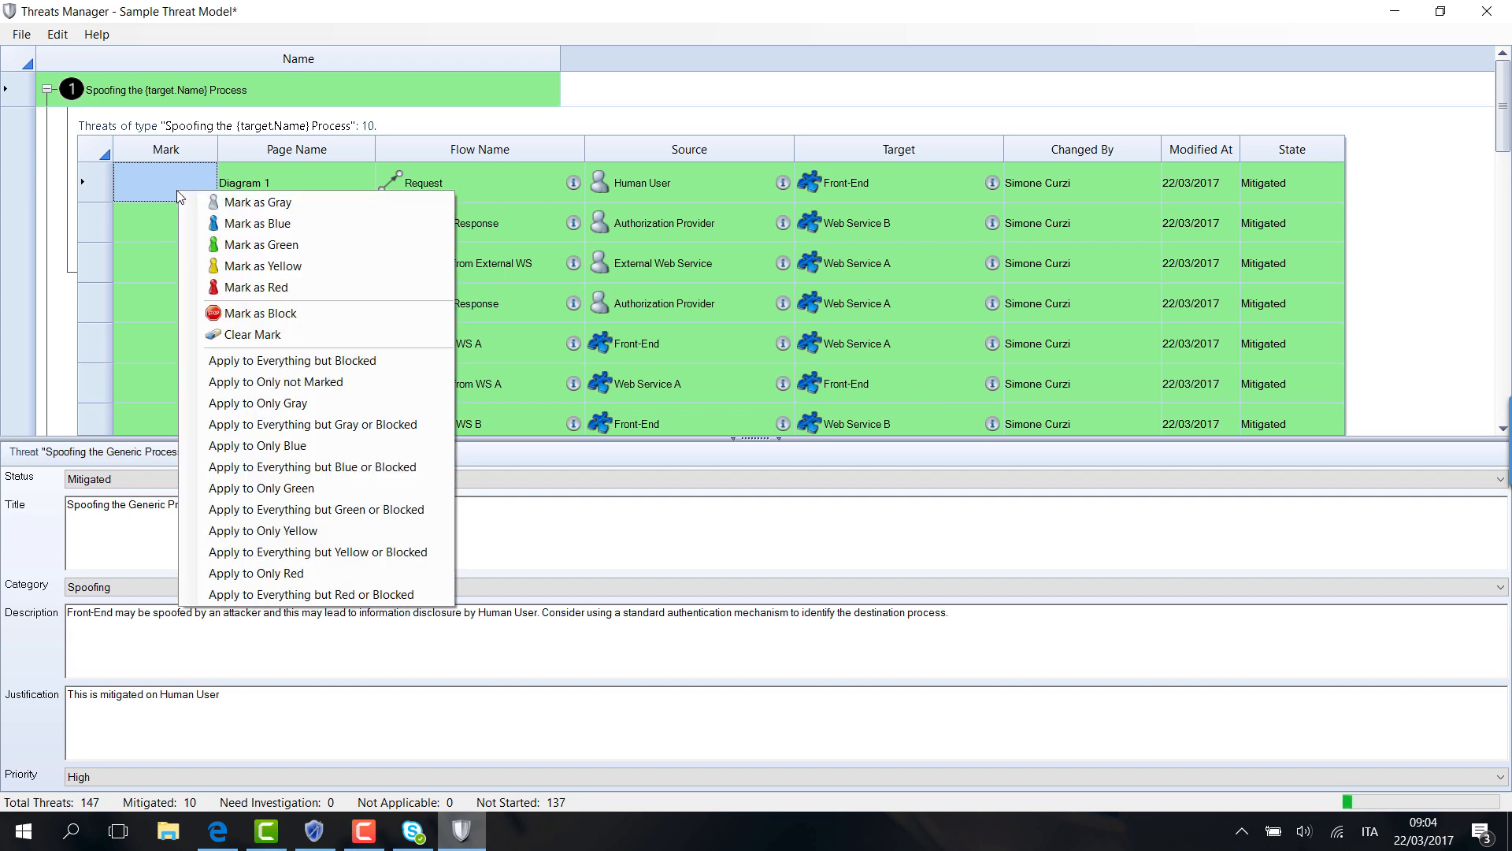
{"action": "left_click", "coordinate": [153, 227]}
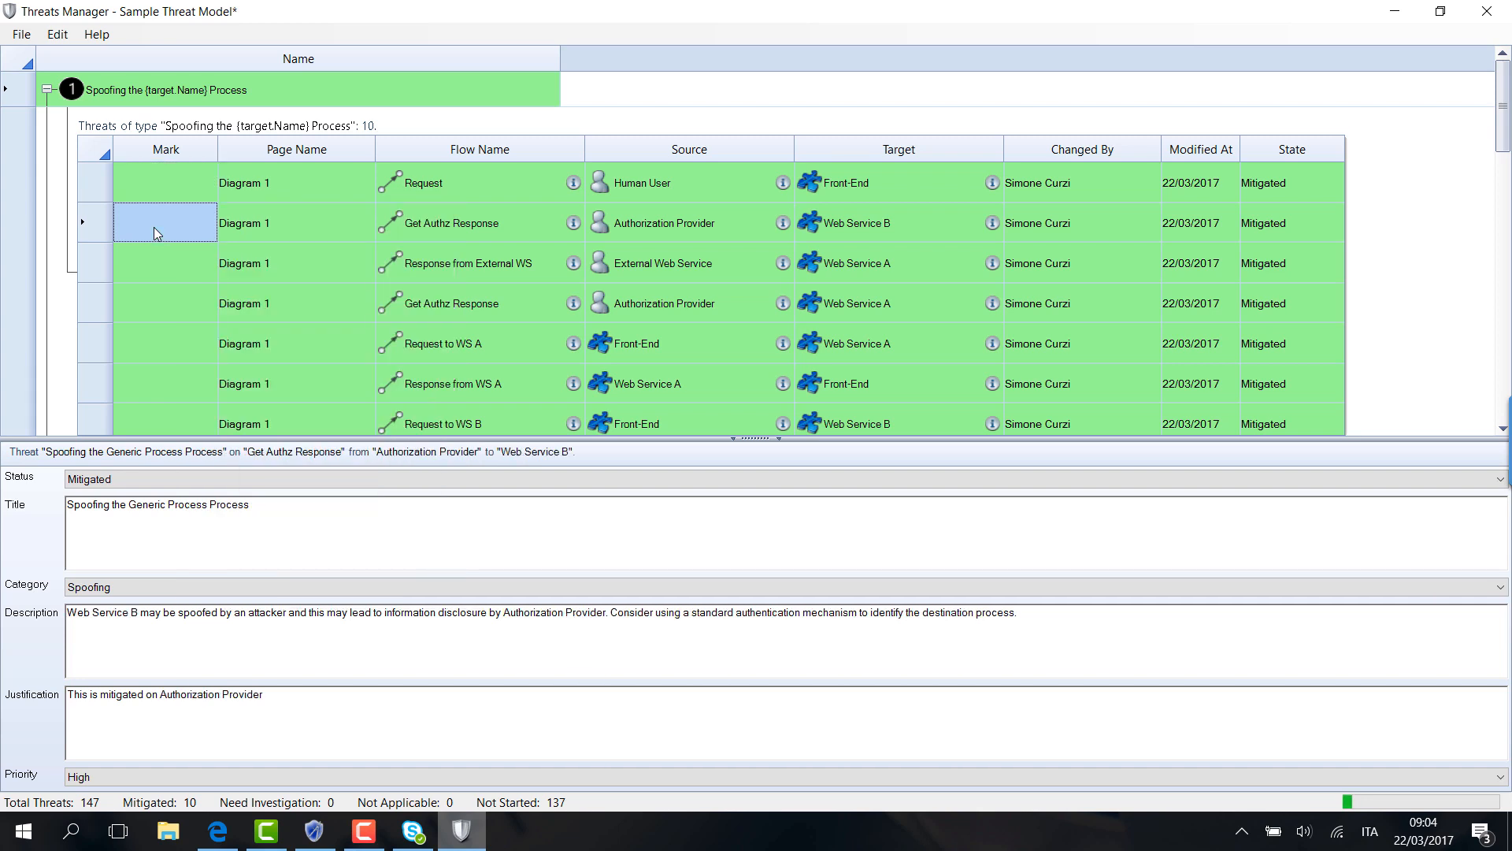
- Check the justification of the Request to WS A threat and the details of the Risks from Logging threat on Get Results from DB
{"action": "left_click", "coordinate": [148, 342]}
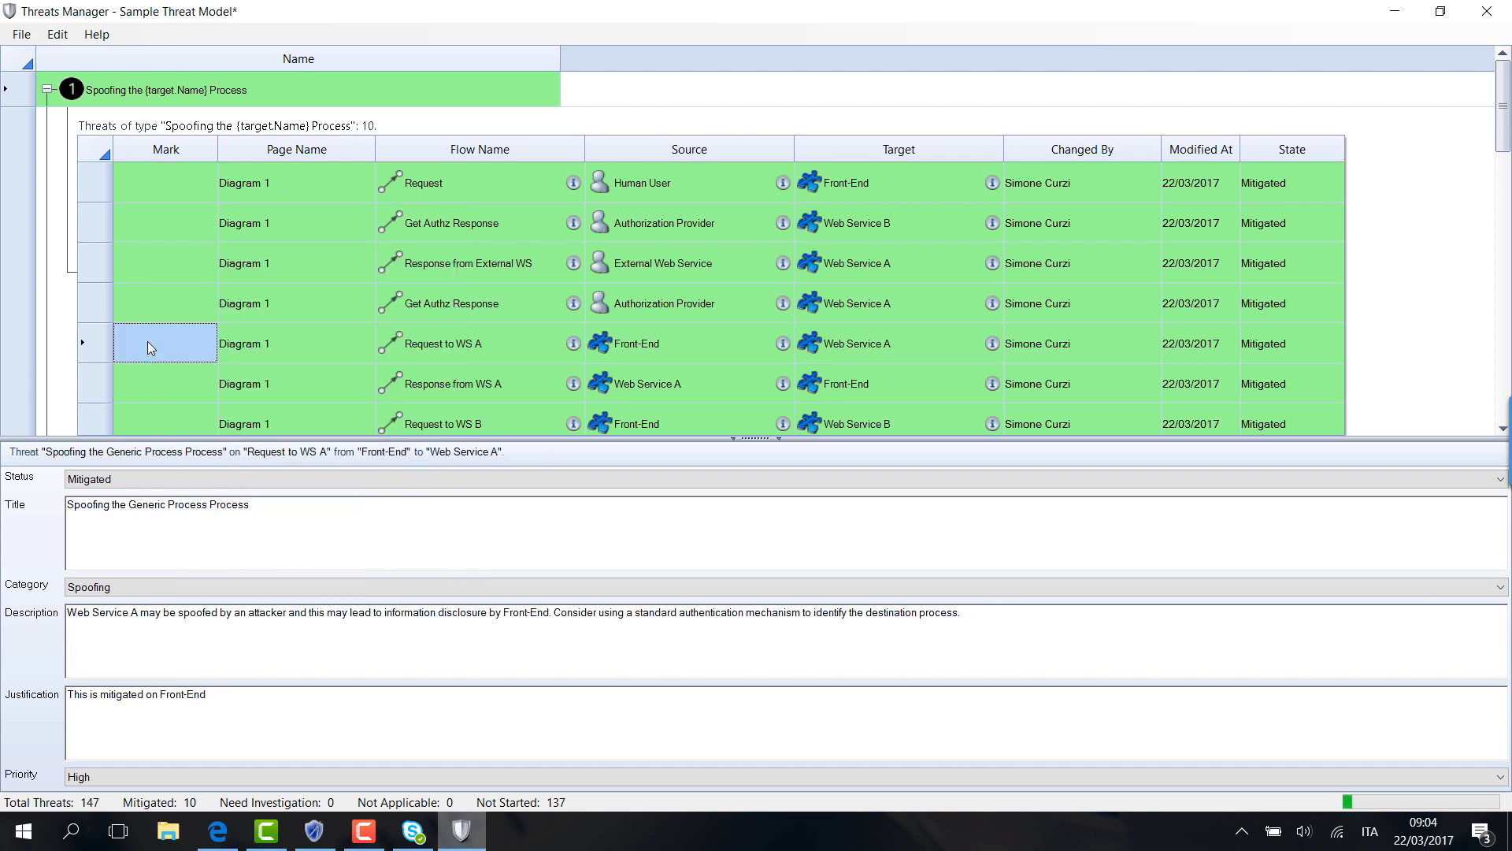
{"action": "left_click", "coordinate": [160, 333]}
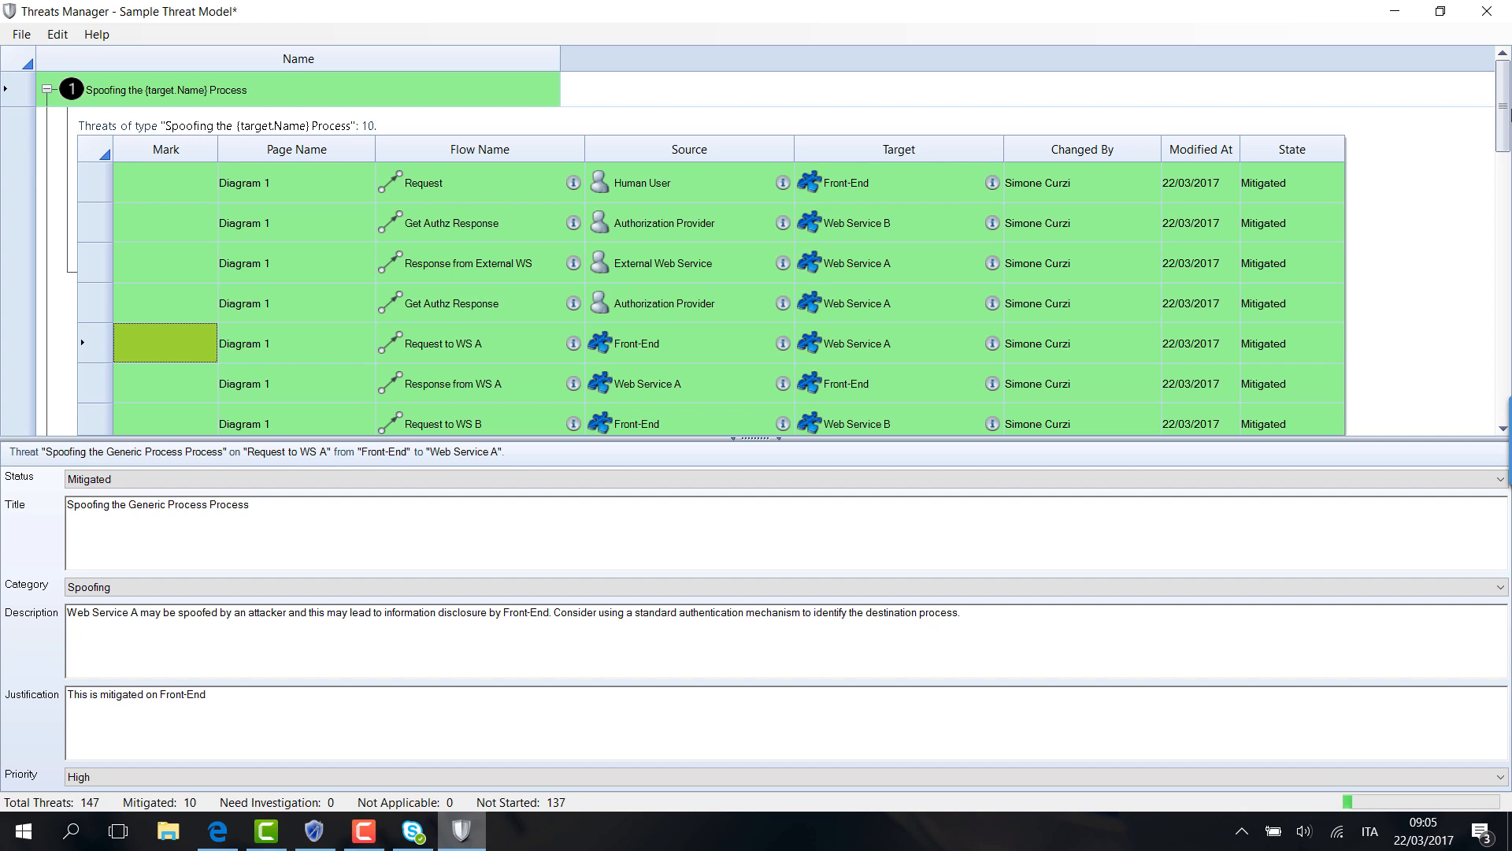
{"action": "left_click_drag", "start_coordinate": [1509, 118], "coordinate": [1509, 335]}
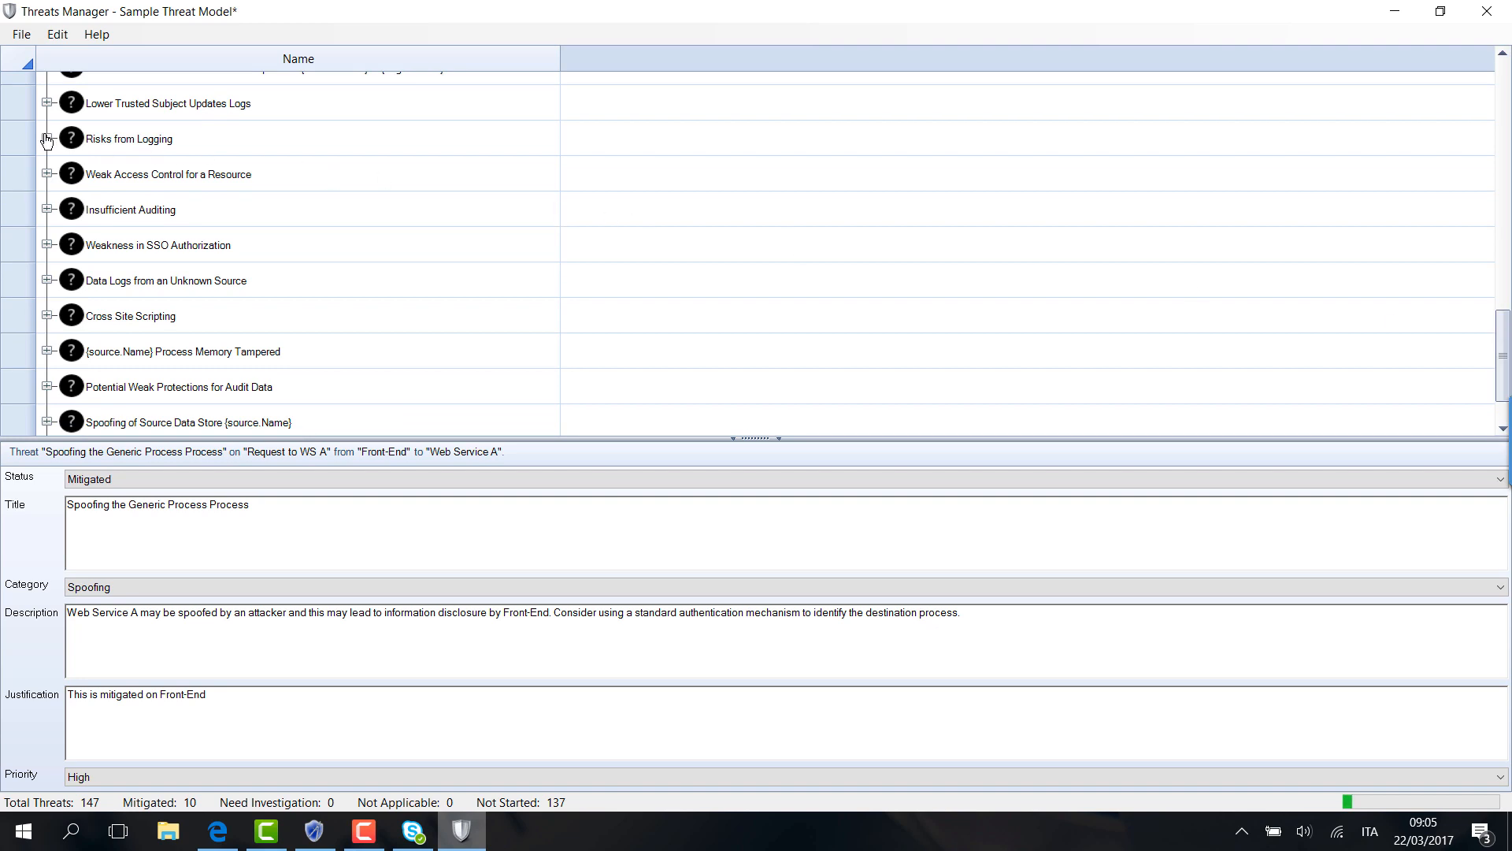
{"action": "left_click", "coordinate": [46, 138]}
{"action": "left_click", "coordinate": [610, 280]}
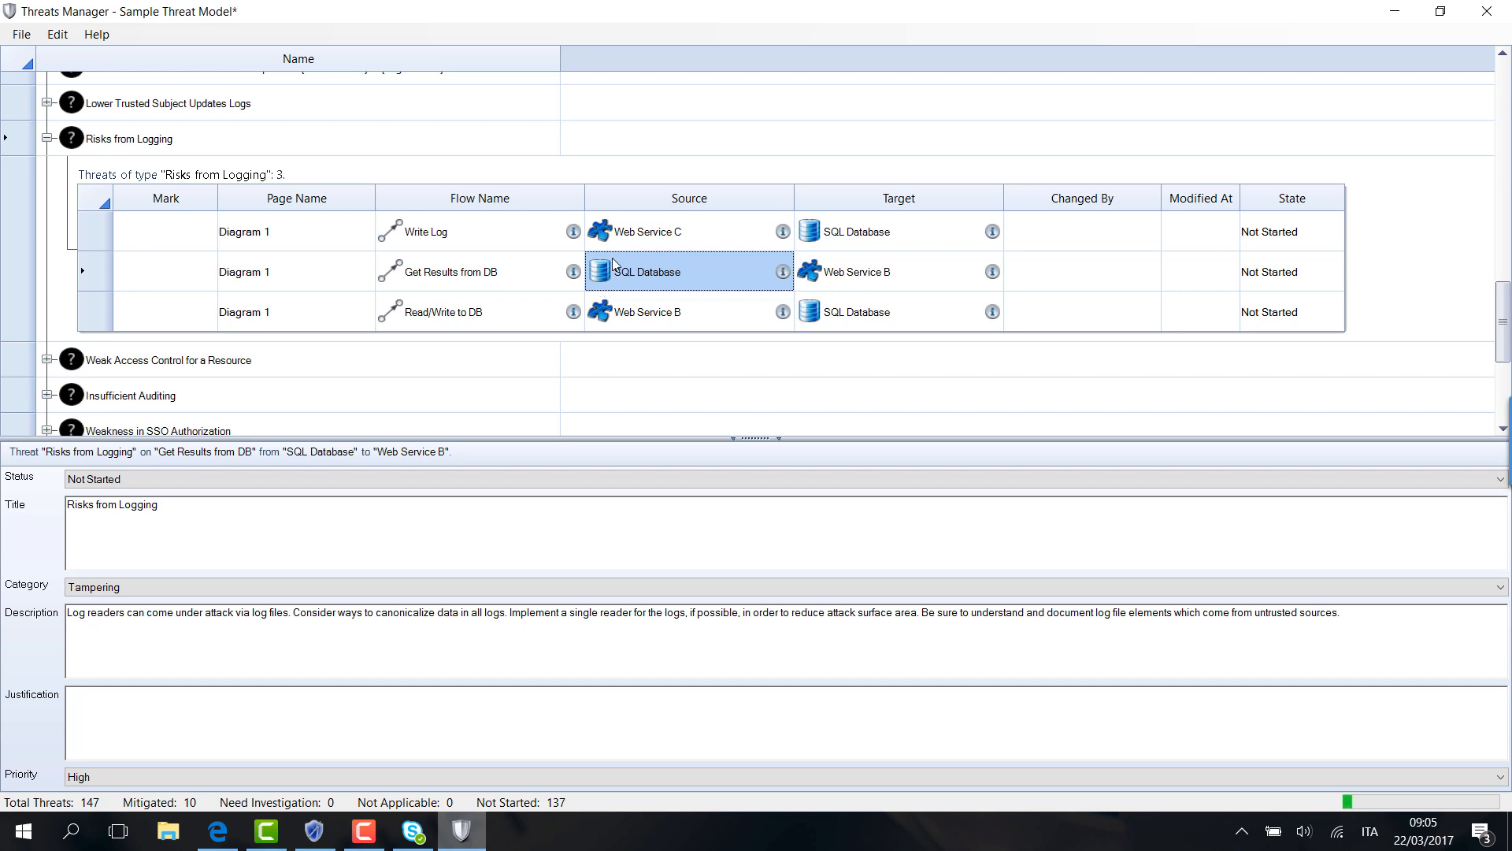
{"action": "left_click", "coordinate": [48, 141]}
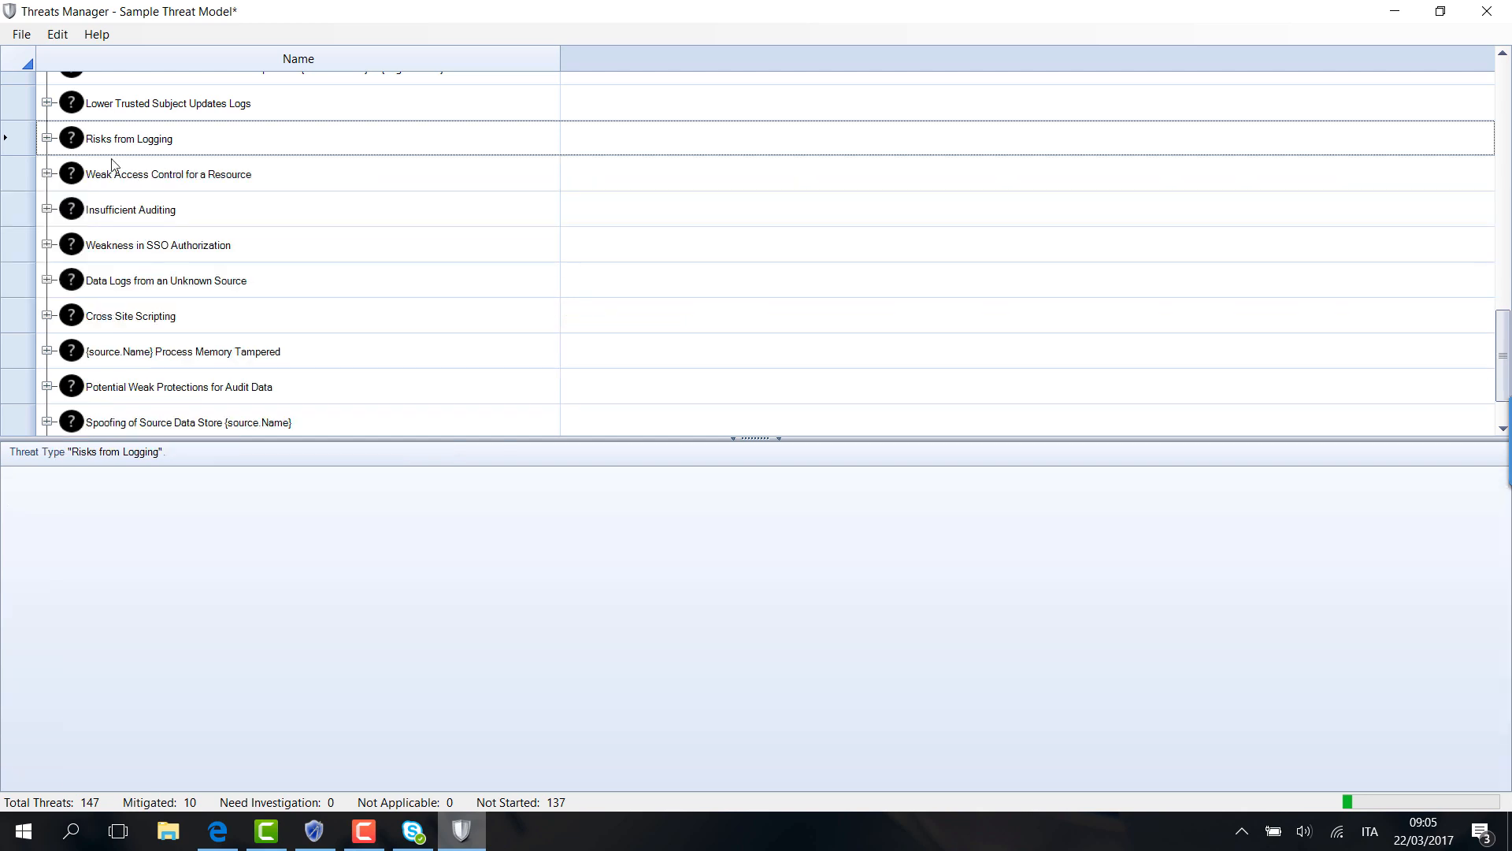
- Mark the four process-spoofing threats whose source is Human User, Authorization Provider or External Web Service as Gray
{"action": "left_click_drag", "start_coordinate": [1506, 327], "coordinate": [1506, 77]}
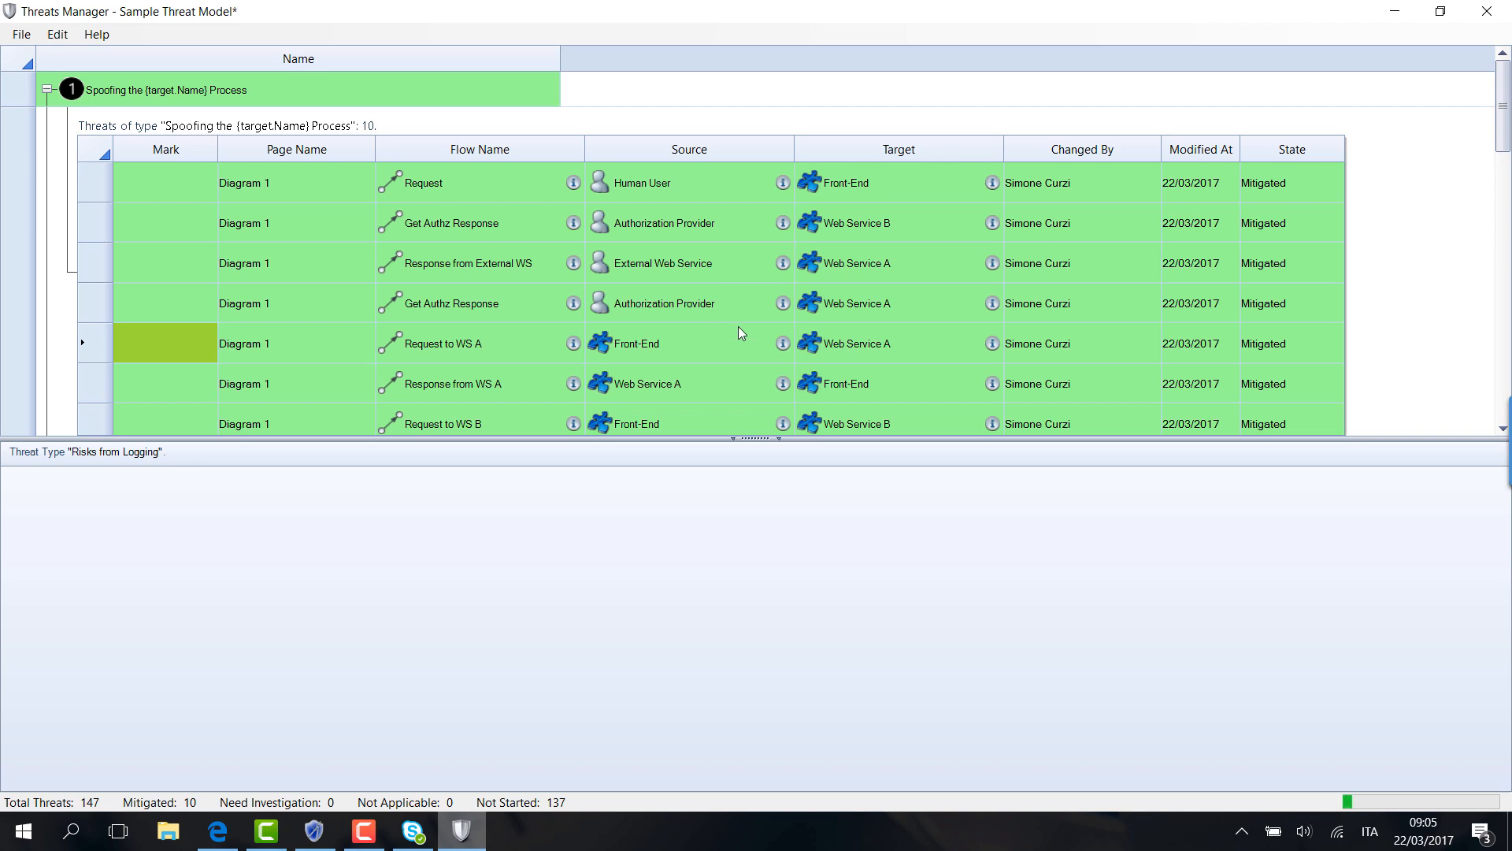
{"action": "scroll", "coordinate": [1498, 174], "scroll_direction": "down", "scroll_amount": 4}
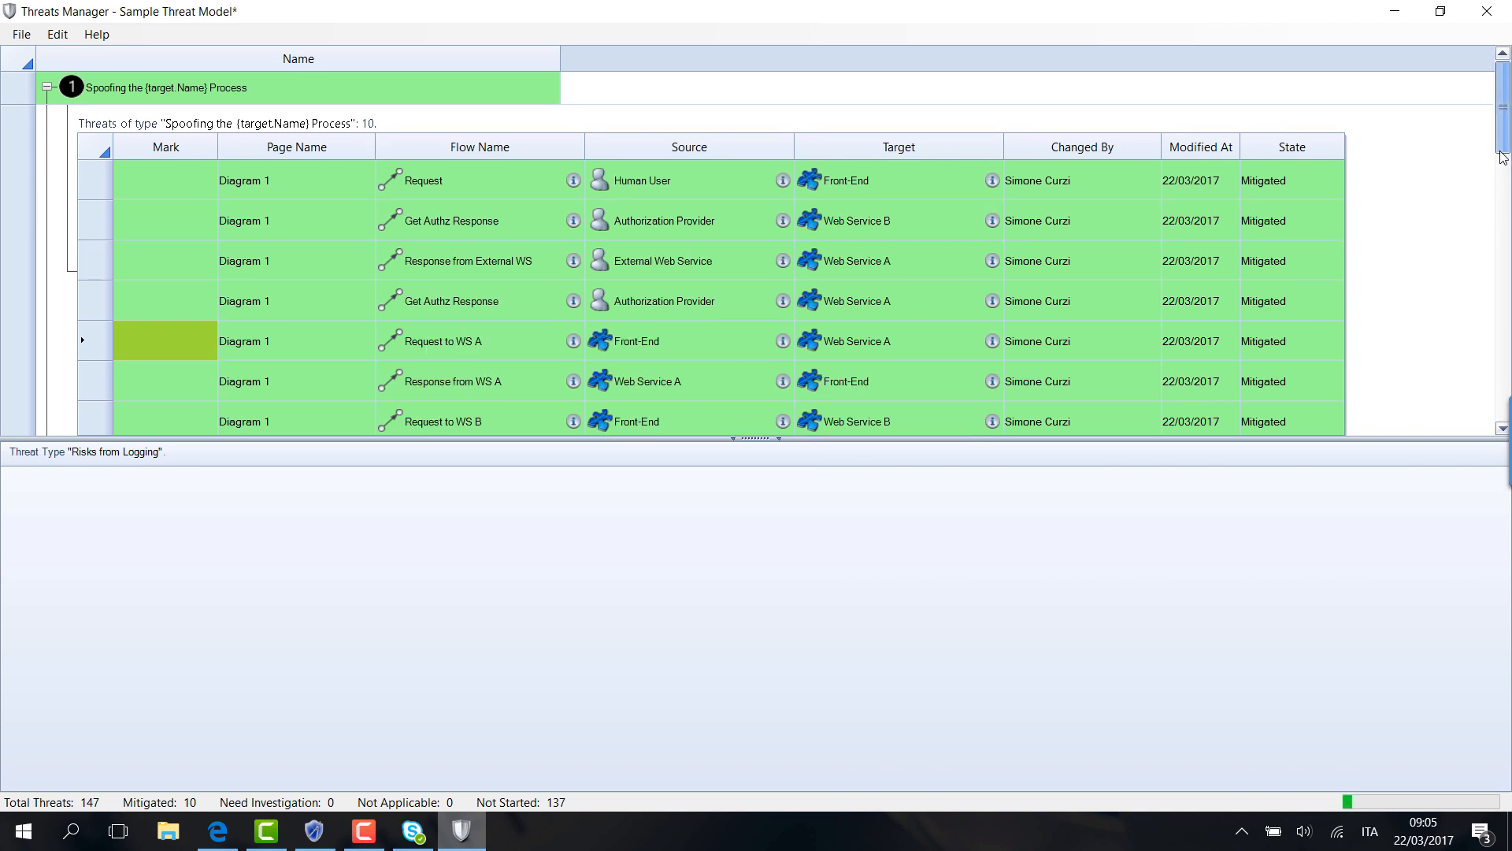
{"action": "scroll", "coordinate": [1509, 186], "scroll_direction": "up", "scroll_amount": 3}
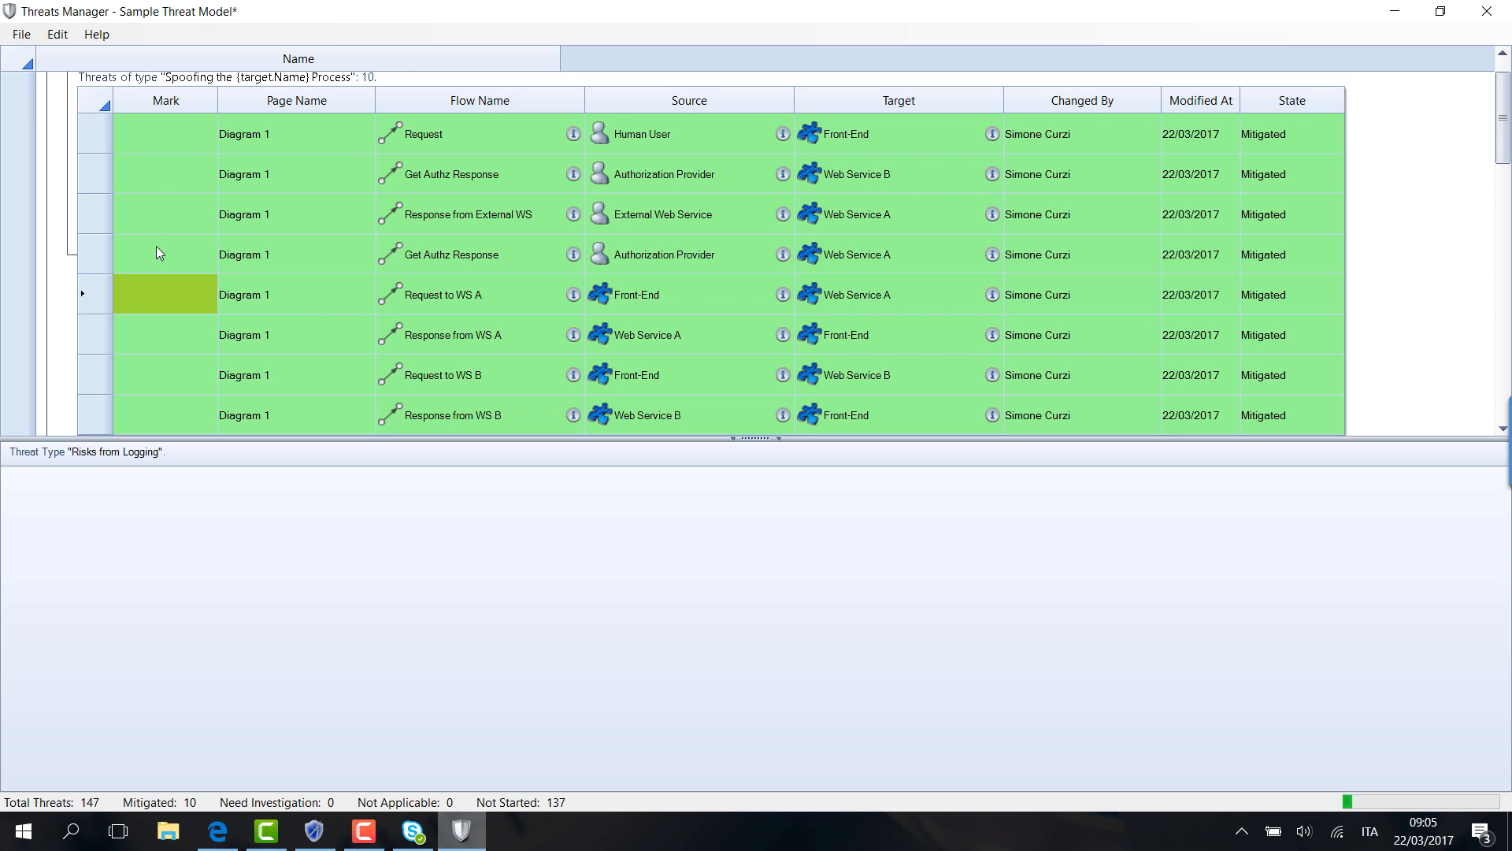
{"action": "right_click", "coordinate": [167, 136]}
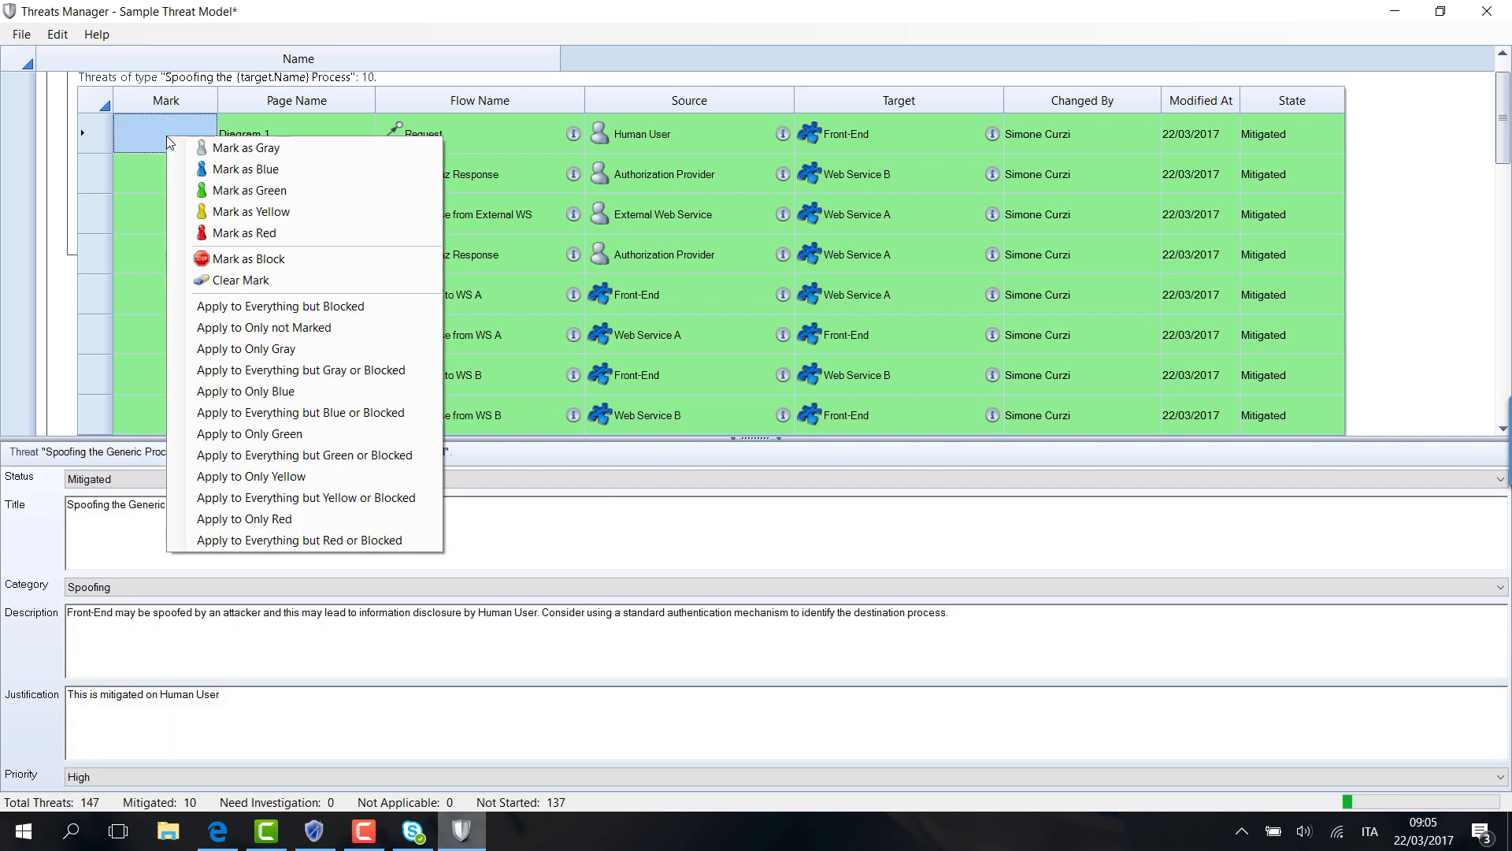
{"action": "left_click", "coordinate": [270, 148]}
{"action": "right_click", "coordinate": [166, 173]}
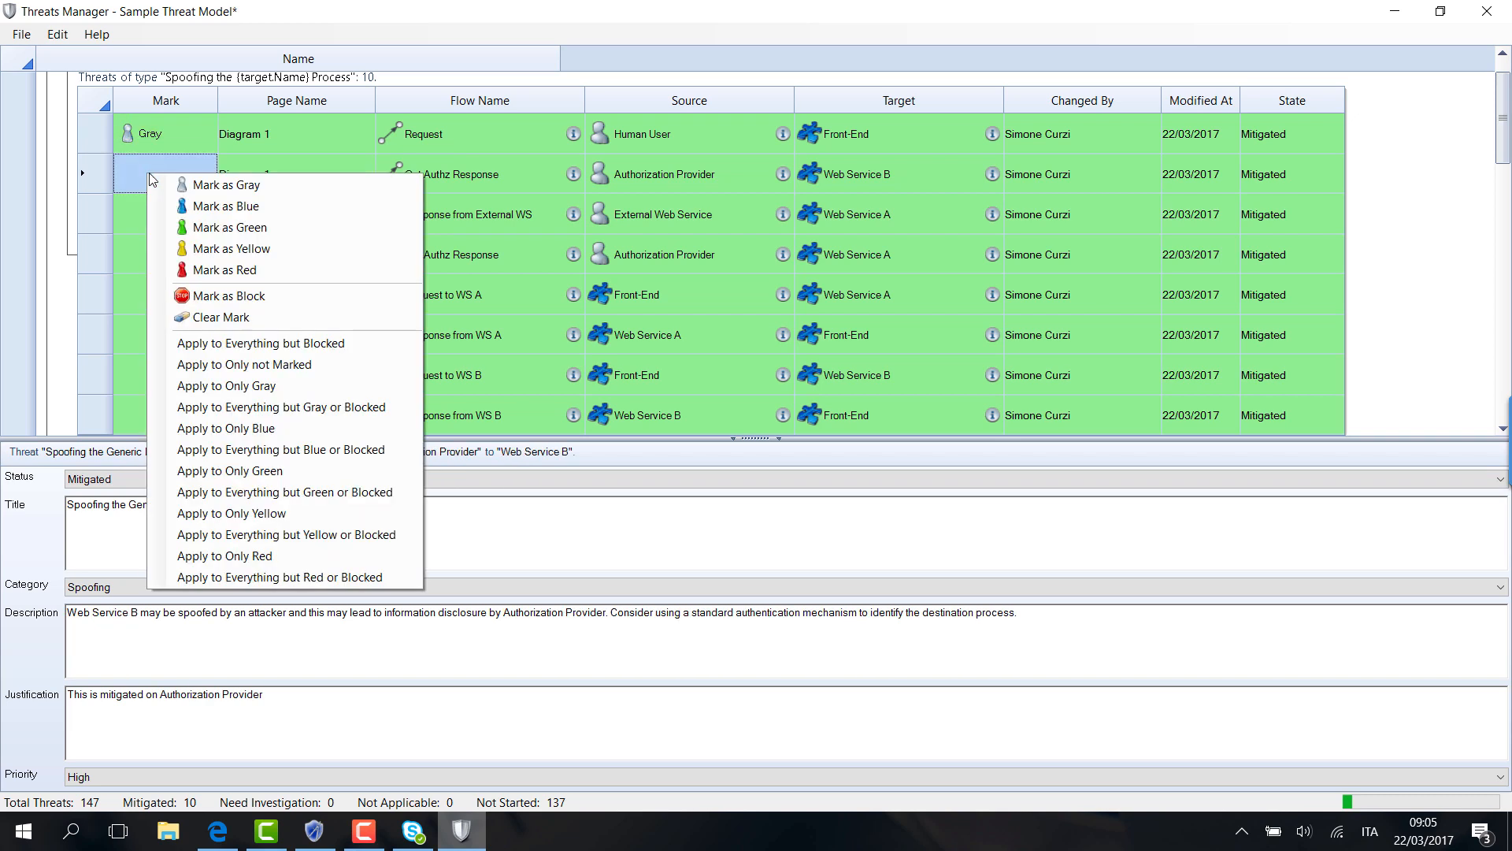
{"action": "left_click", "coordinate": [196, 187]}
{"action": "right_click", "coordinate": [154, 210]}
{"action": "left_click", "coordinate": [201, 226]}
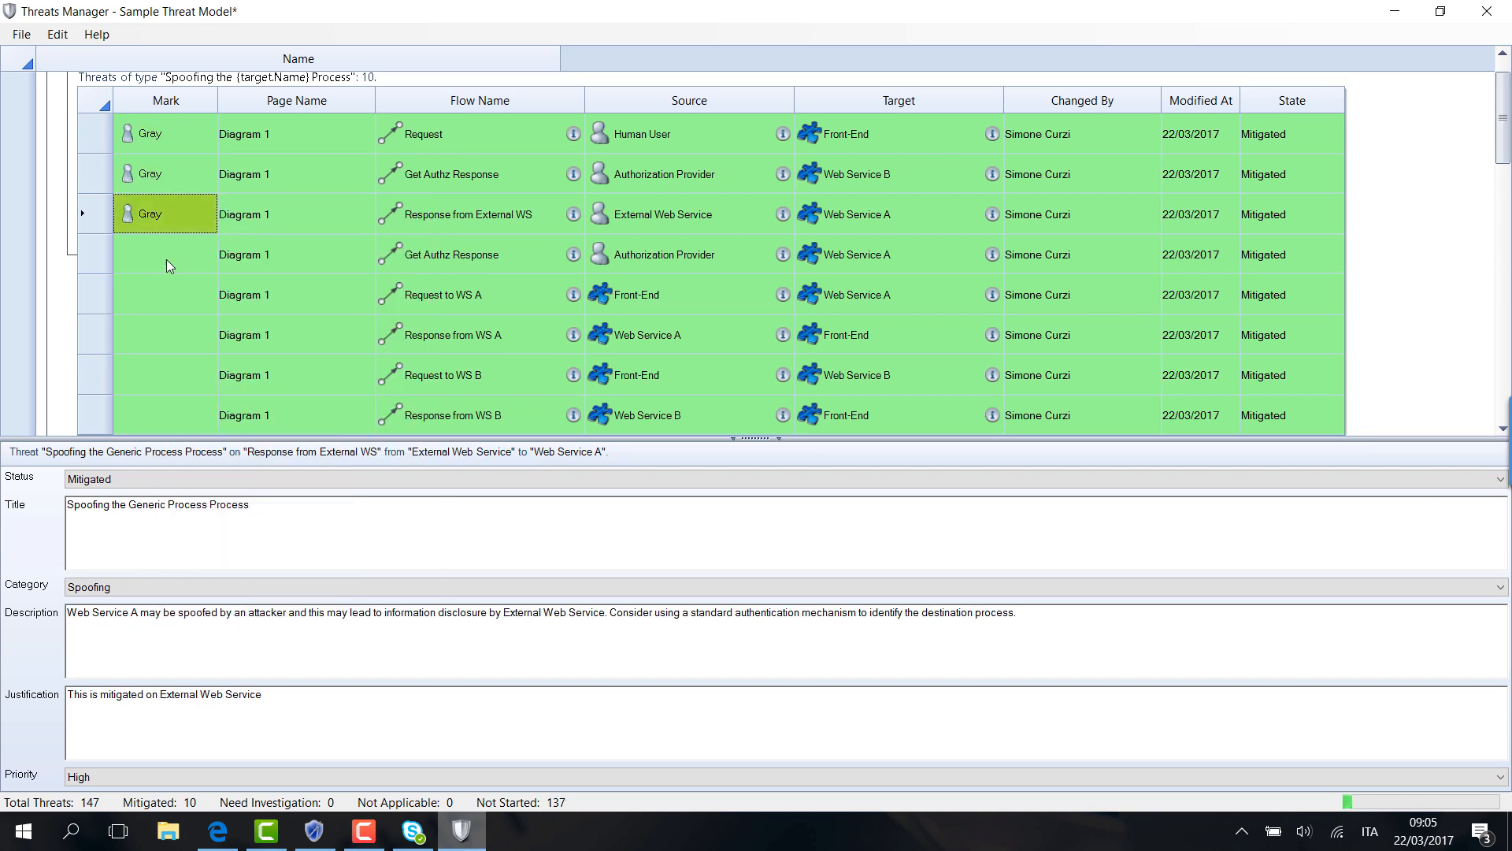
{"action": "right_click", "coordinate": [163, 261]}
{"action": "left_click", "coordinate": [212, 275]}
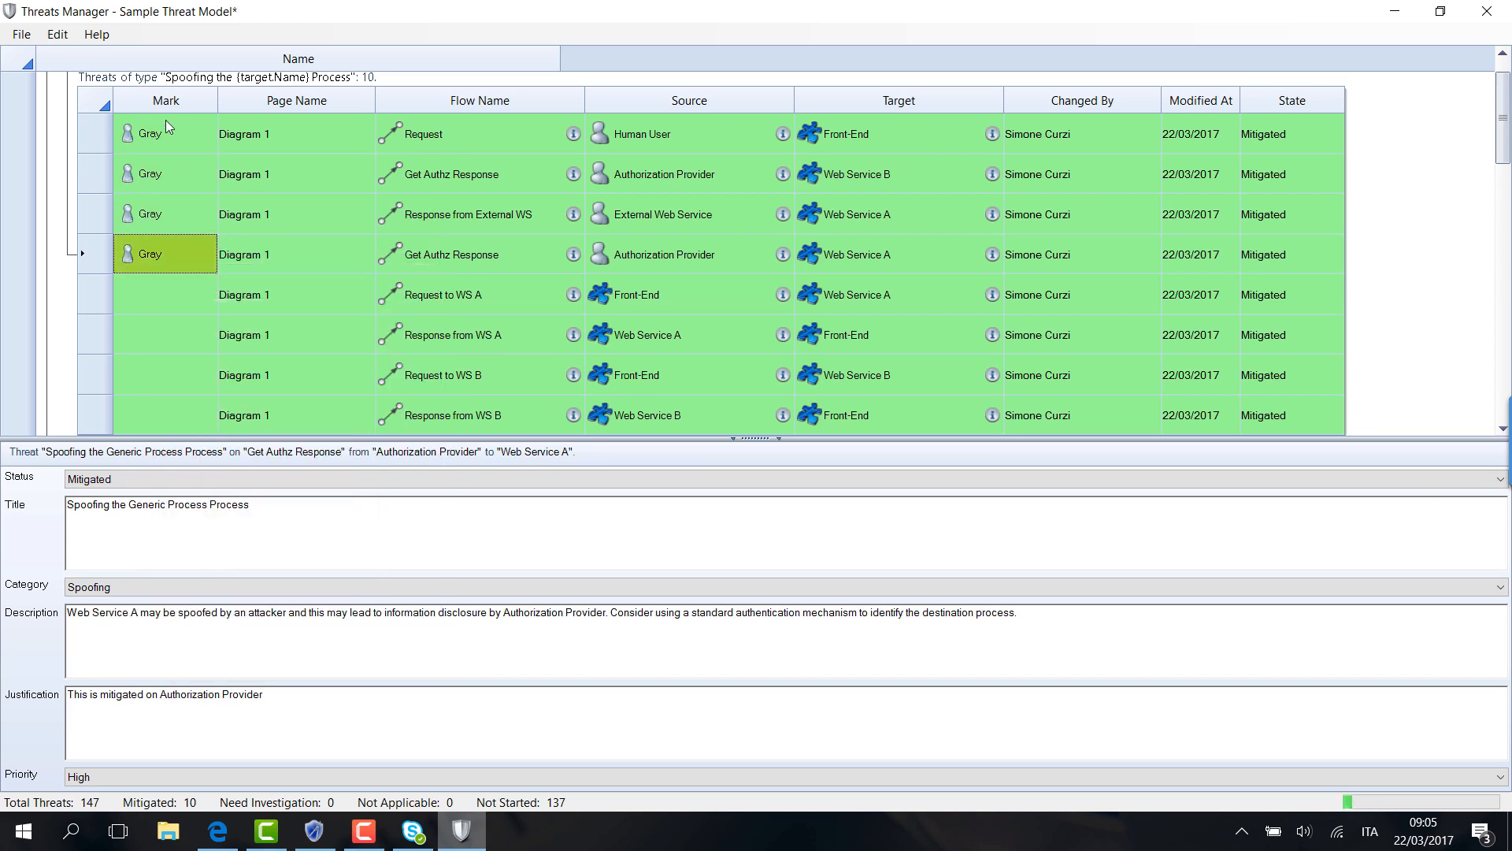
{"action": "left_click", "coordinate": [184, 296]}
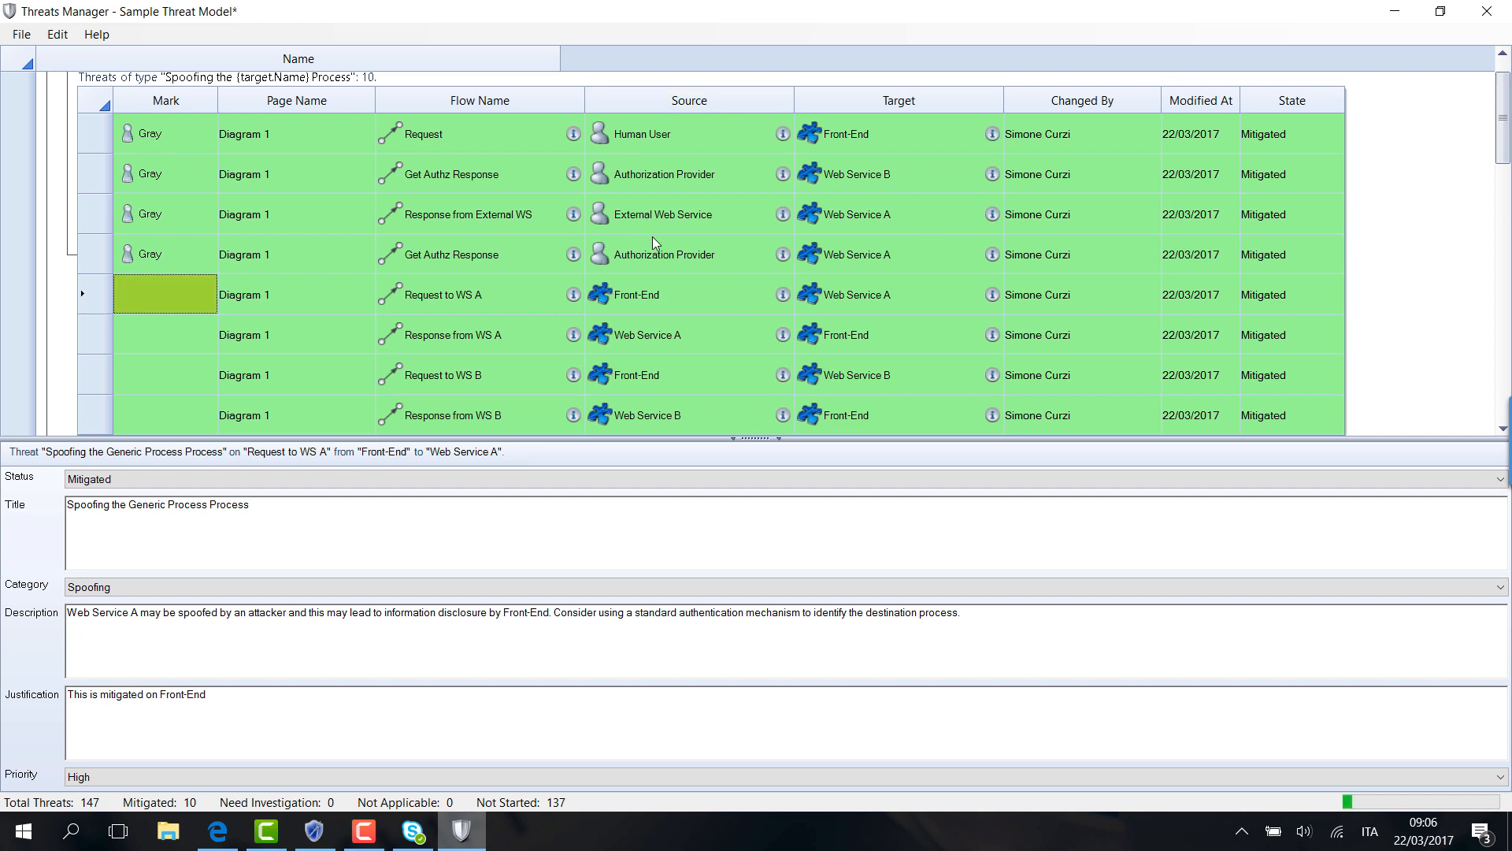
- Change the marks of the four threats from Human User, Authorization Provider and External Web Service to Green
{"action": "right_click", "coordinate": [191, 134]}
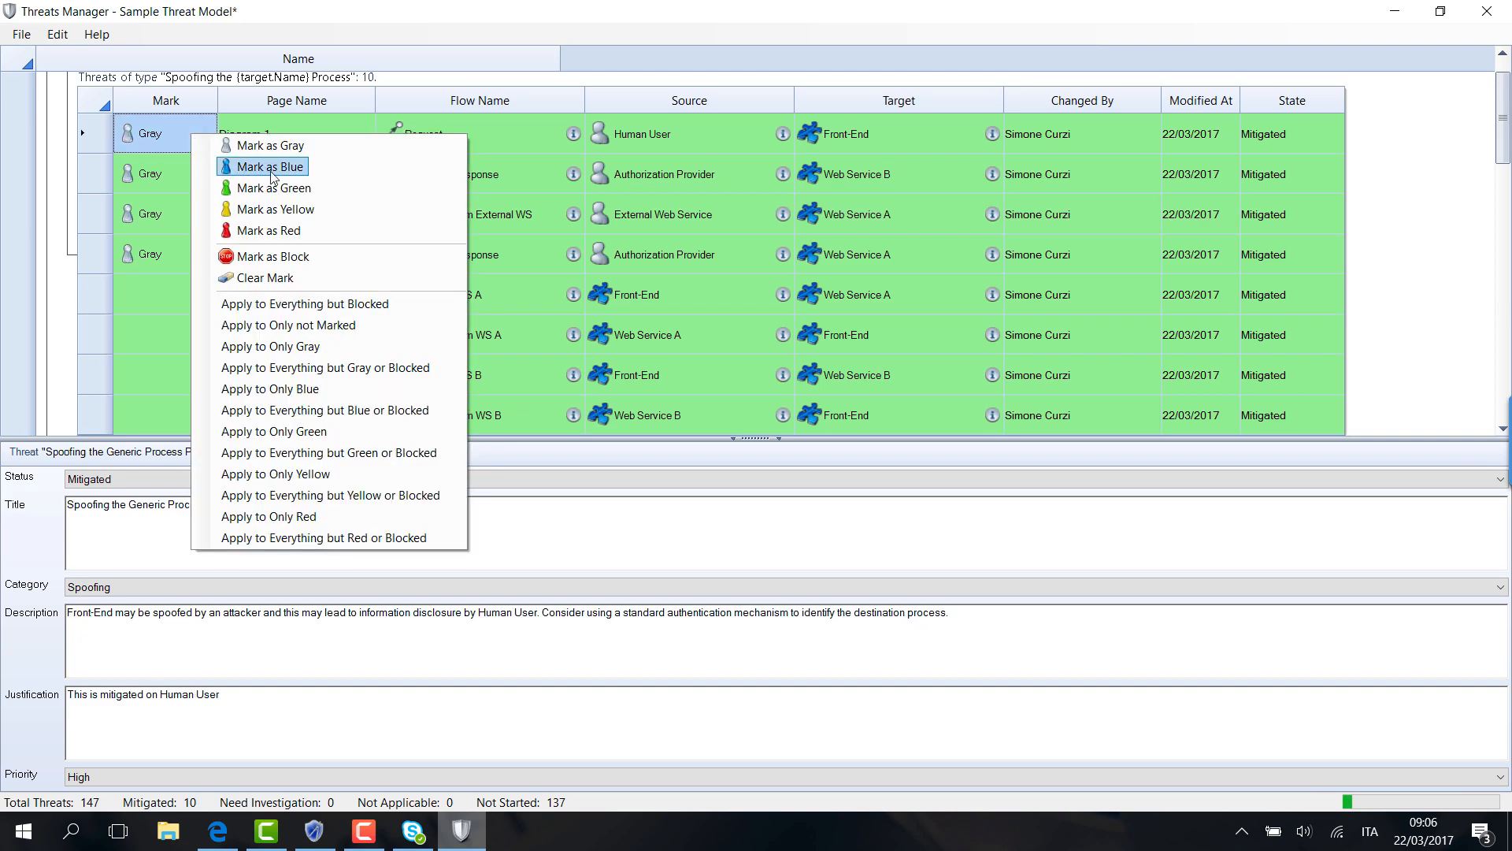
{"action": "left_click", "coordinate": [273, 187]}
{"action": "right_click", "coordinate": [183, 176]}
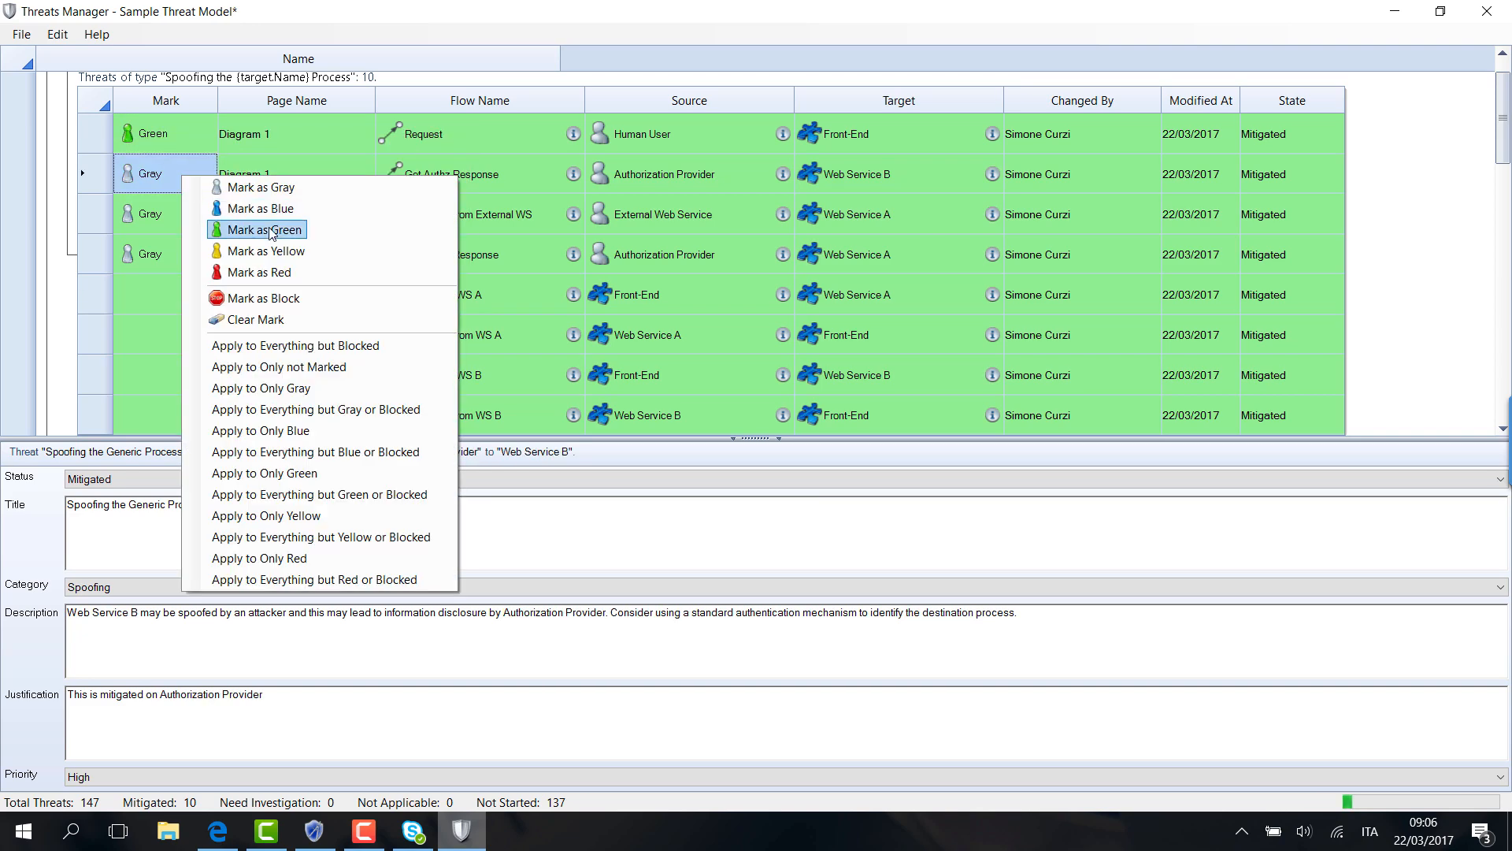
{"action": "left_click", "coordinate": [270, 230]}
{"action": "right_click", "coordinate": [191, 217]}
{"action": "left_click", "coordinate": [264, 270]}
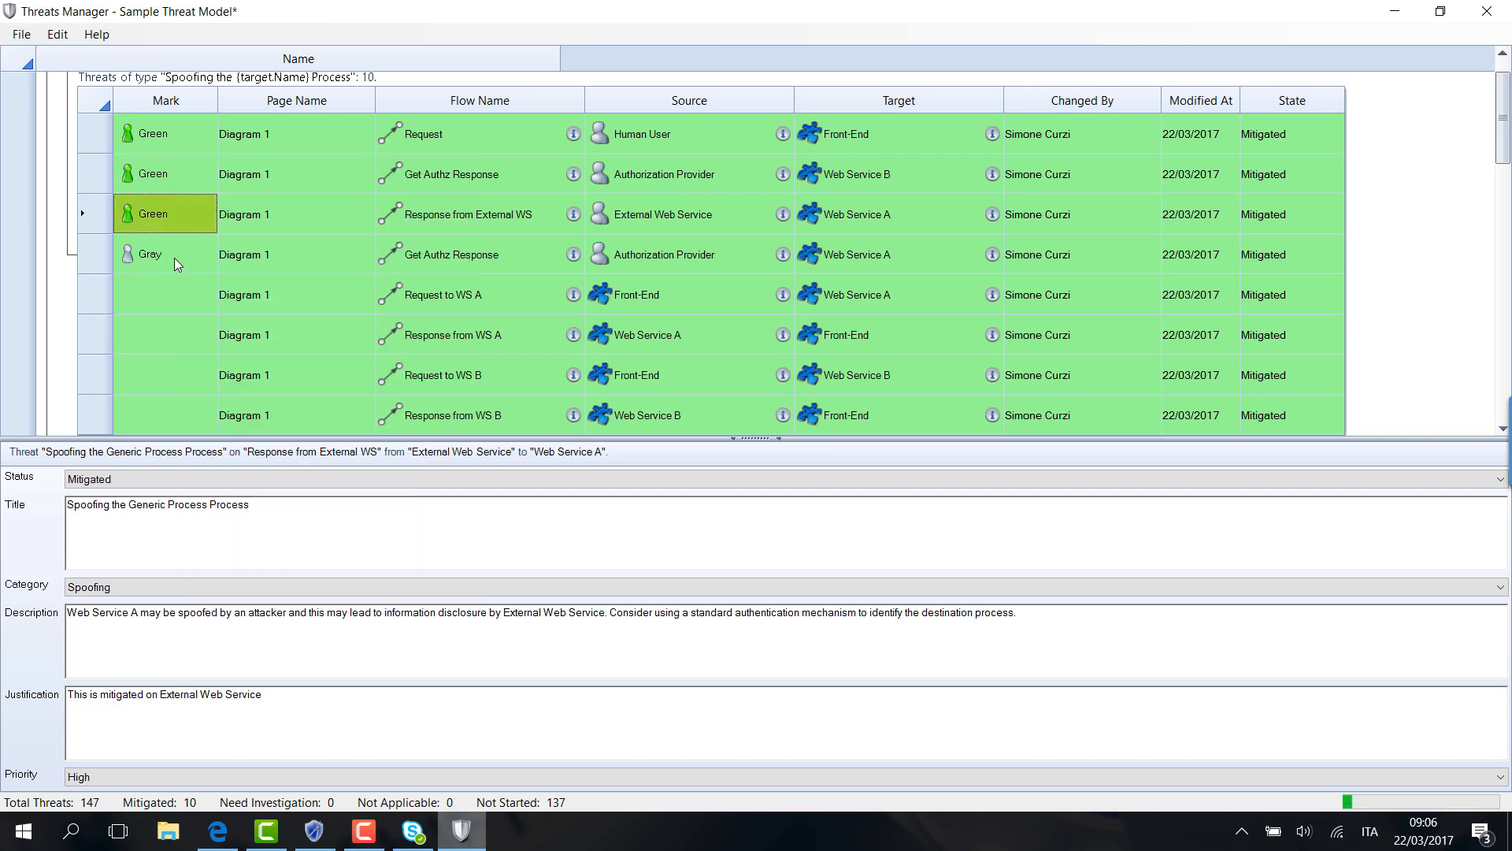
{"action": "right_click", "coordinate": [173, 257]}
{"action": "left_click", "coordinate": [252, 305]}
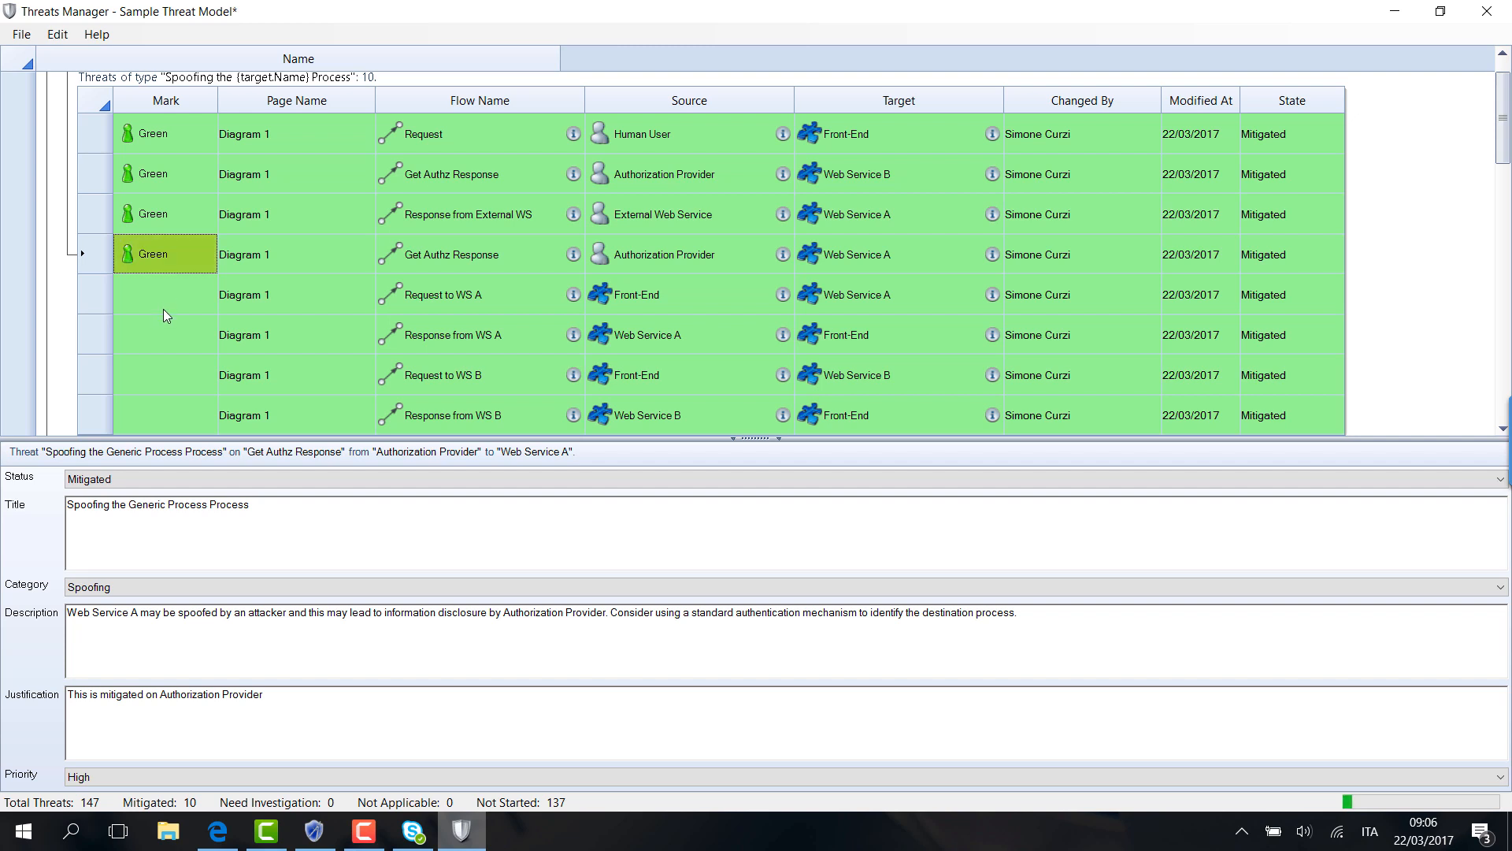
- Set the Request threat's status to Needs Investigation and apply it to only the Green-marked threats
{"action": "left_click", "coordinate": [189, 133]}
{"action": "right_click", "coordinate": [197, 135]}
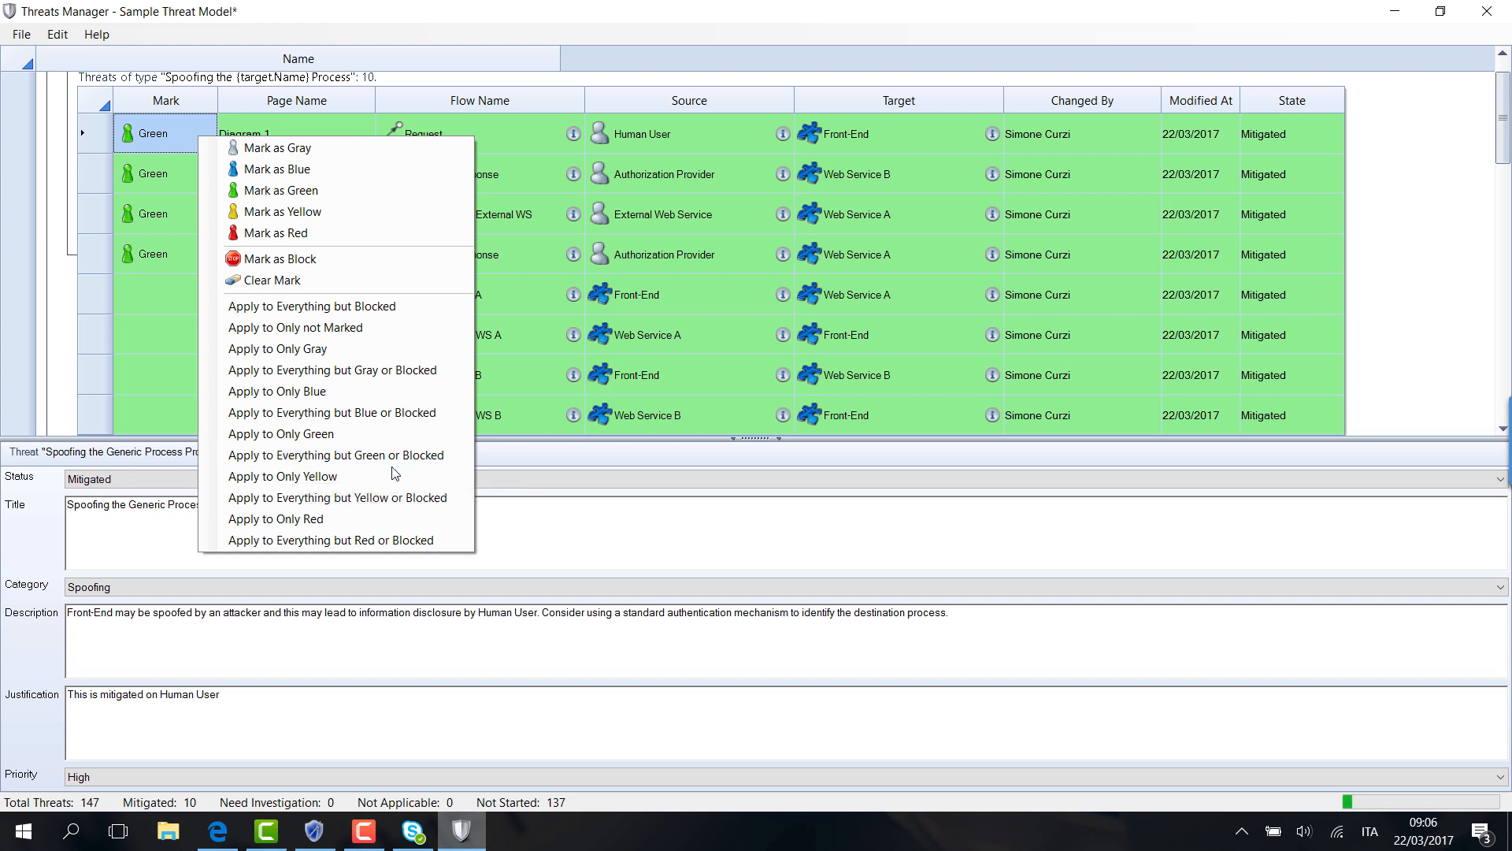
{"action": "left_click", "coordinate": [189, 484]}
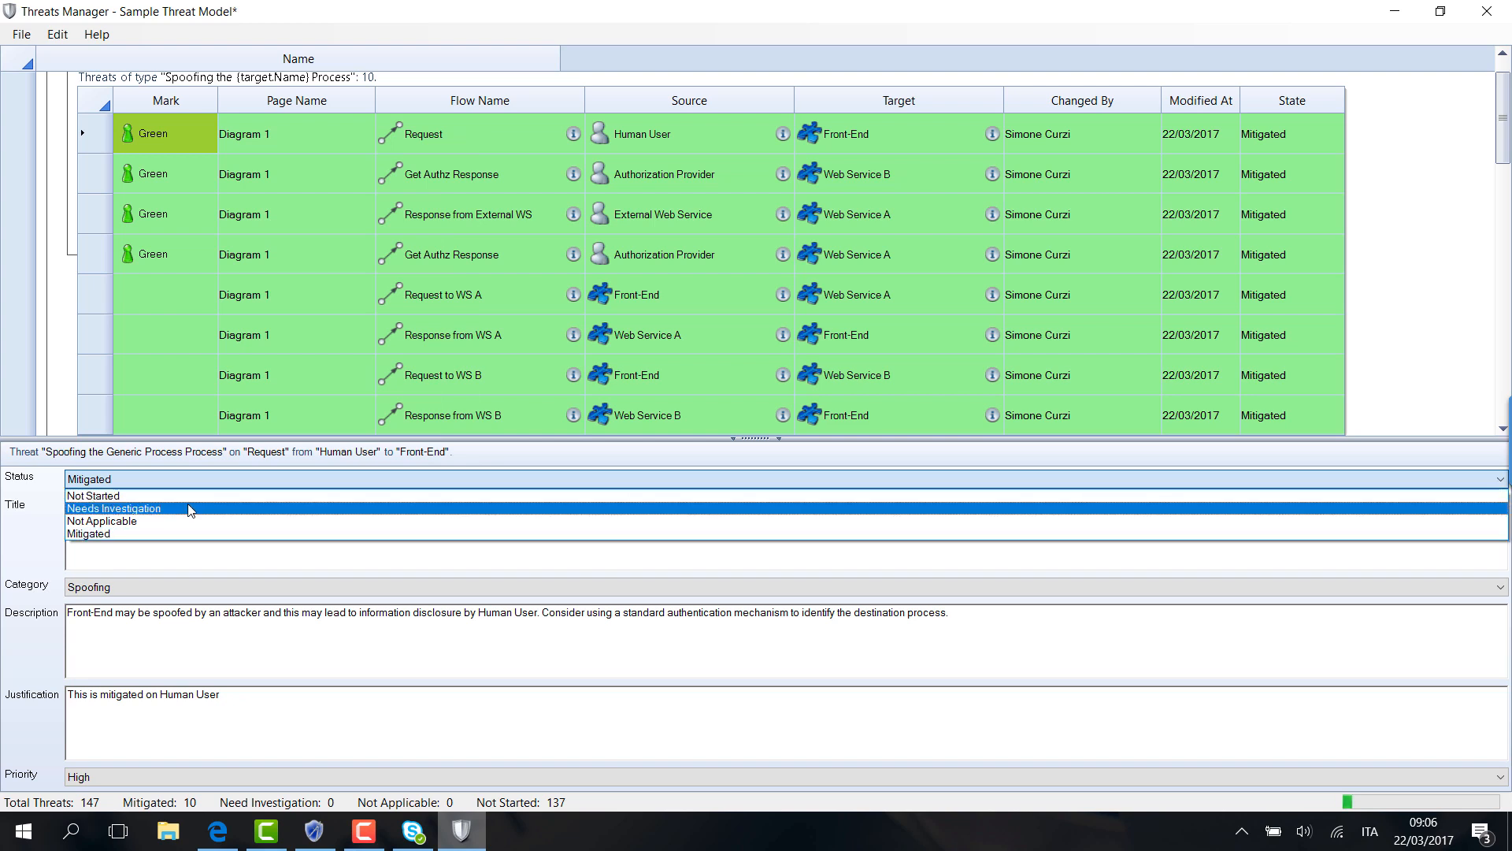
{"action": "left_click", "coordinate": [190, 509]}
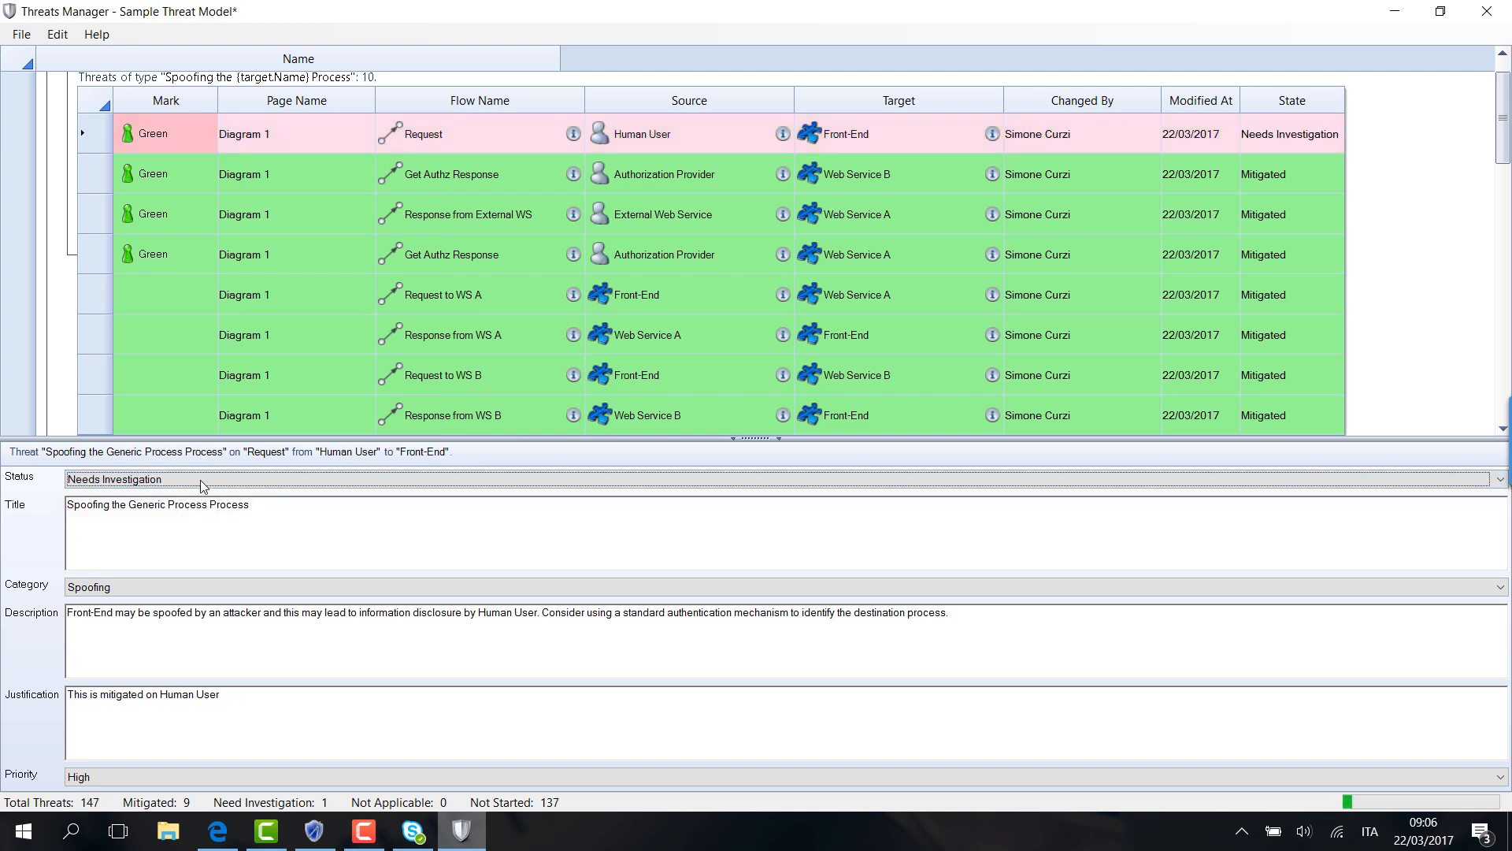
{"action": "left_click", "coordinate": [176, 139]}
{"action": "right_click", "coordinate": [176, 132]}
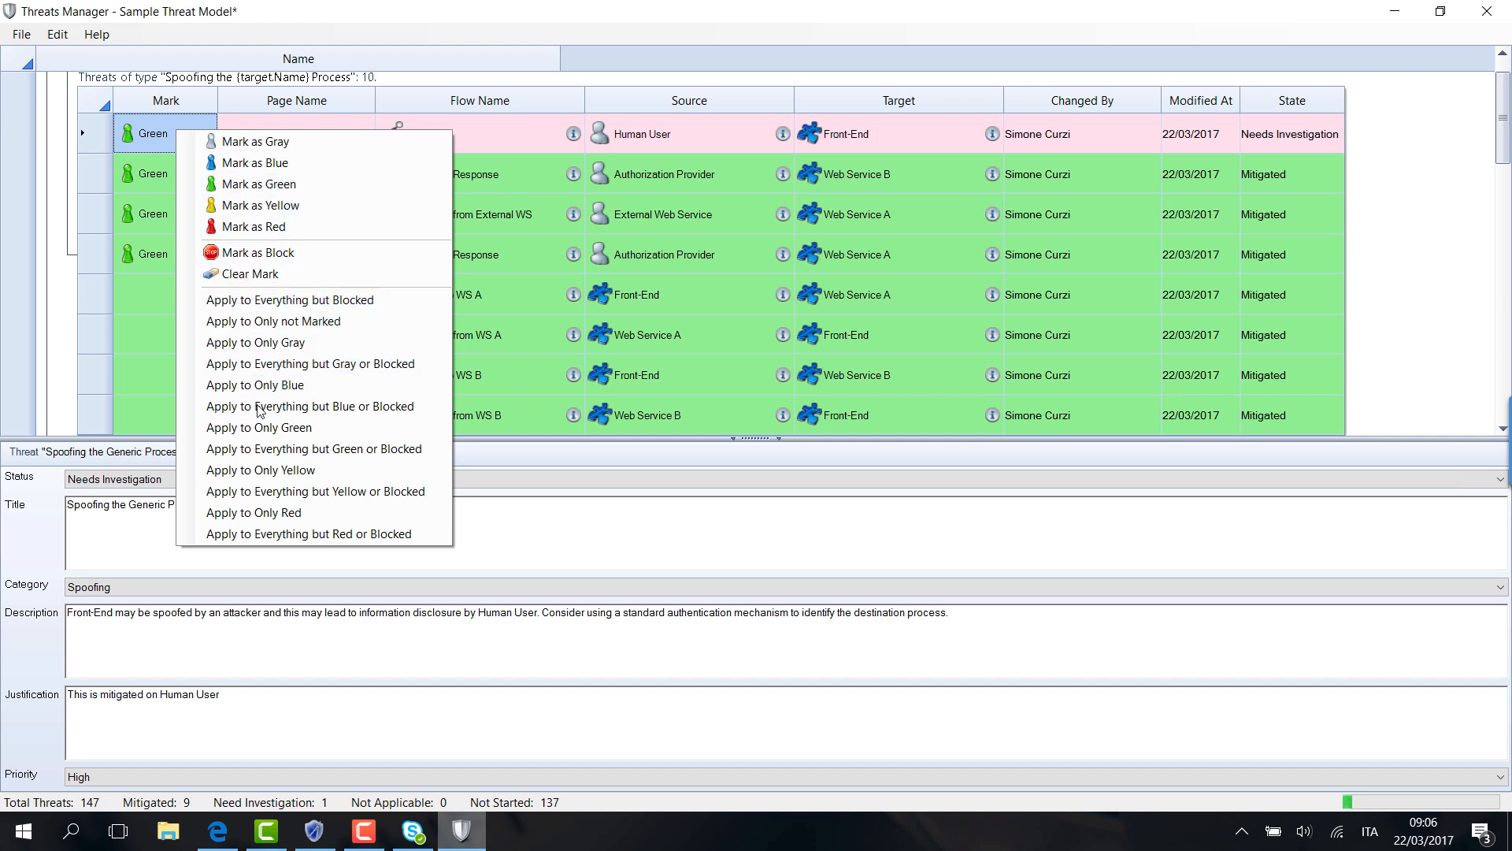
{"action": "left_click", "coordinate": [309, 428]}
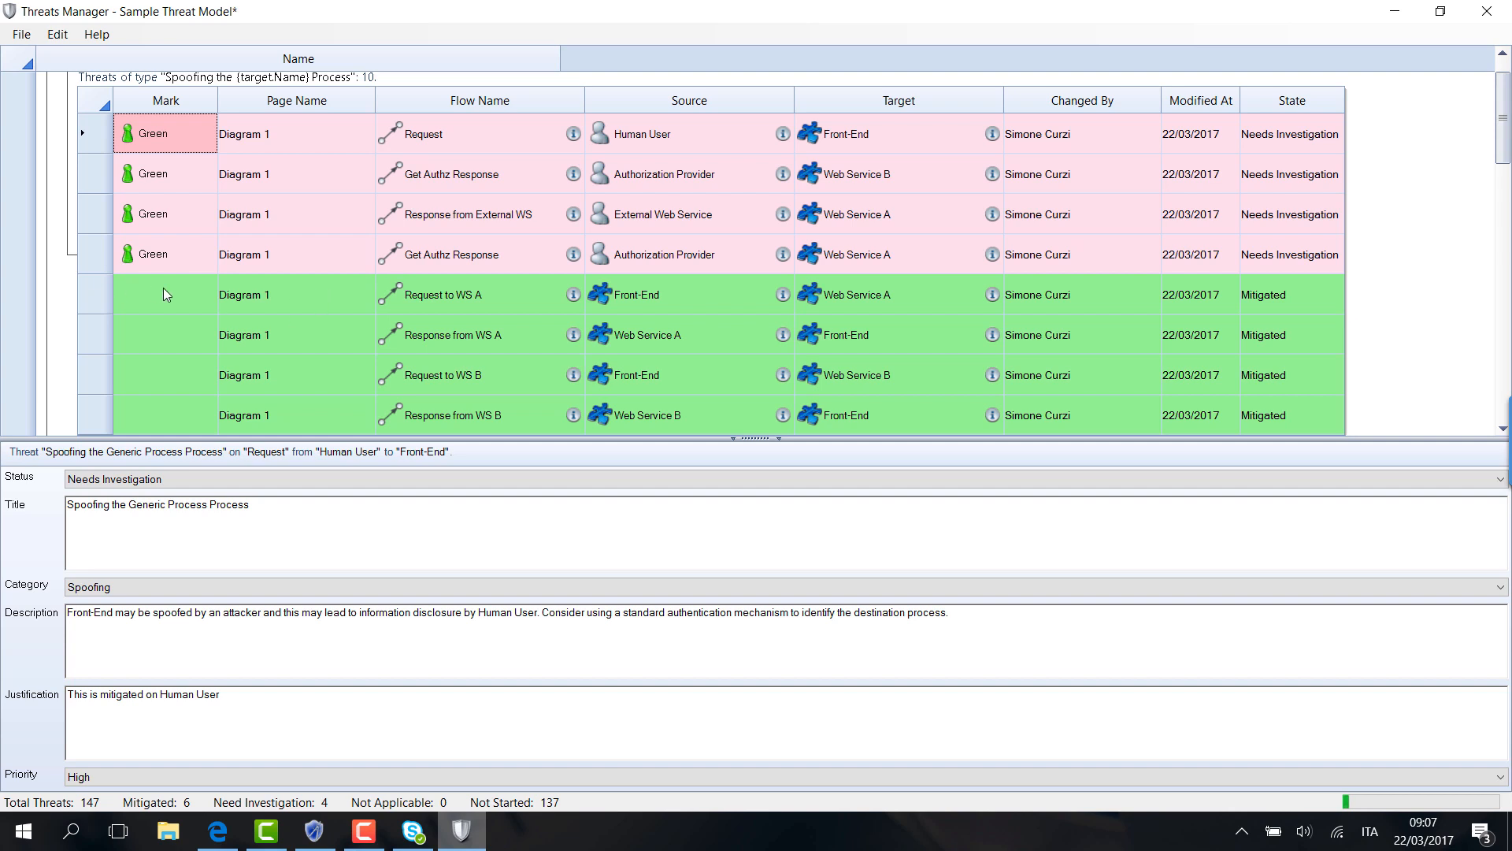
- Mark the Response from WS B threat as Block
{"action": "scroll", "coordinate": [214, 321], "scroll_direction": "down", "scroll_amount": 1}
{"action": "scroll", "coordinate": [213, 319], "scroll_direction": "up", "scroll_amount": 1}
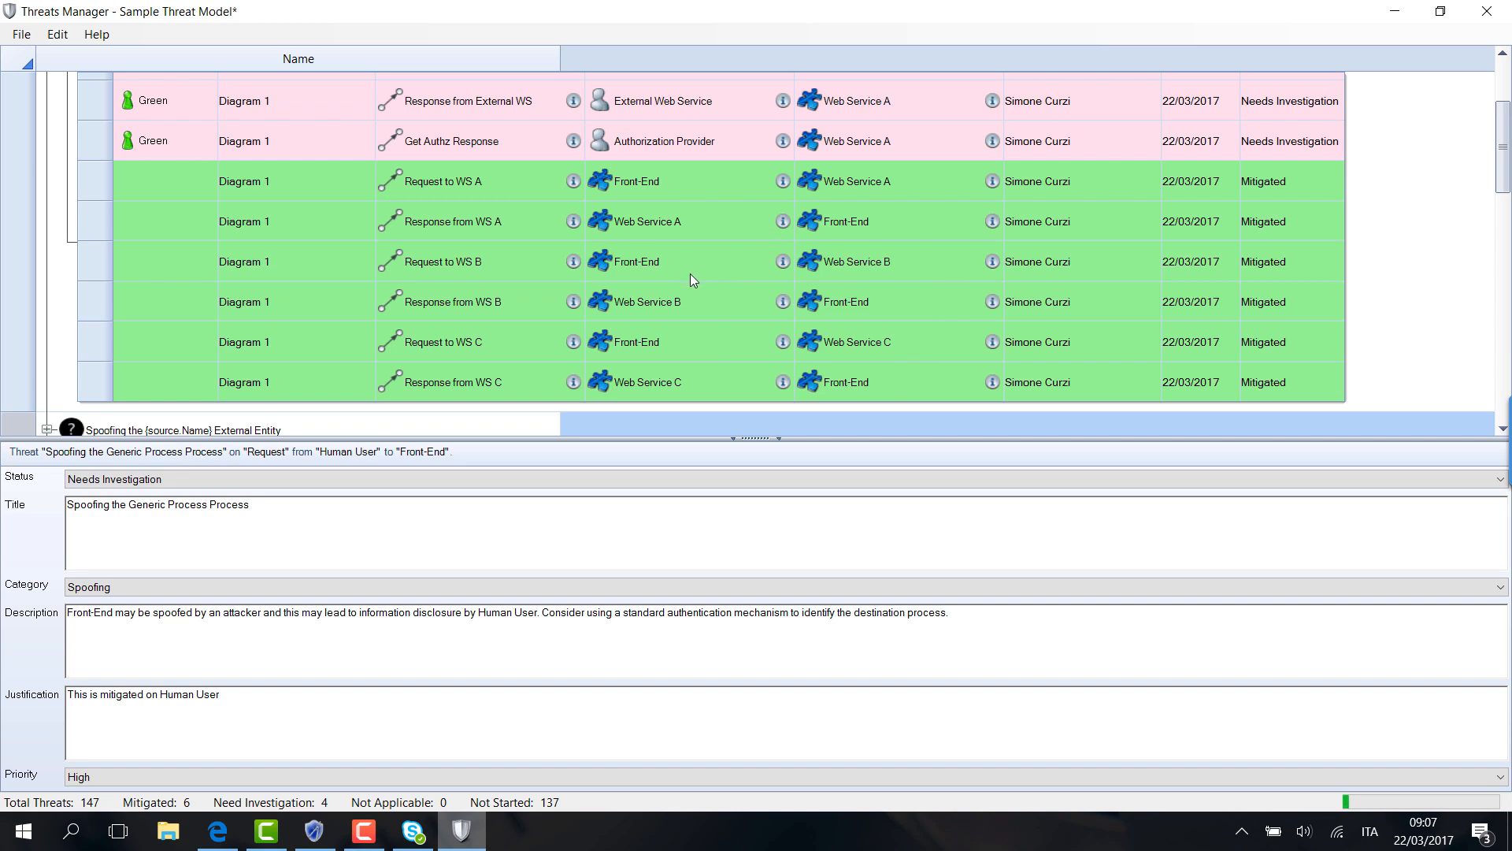
{"action": "left_click", "coordinate": [171, 302]}
{"action": "right_click", "coordinate": [170, 300]}
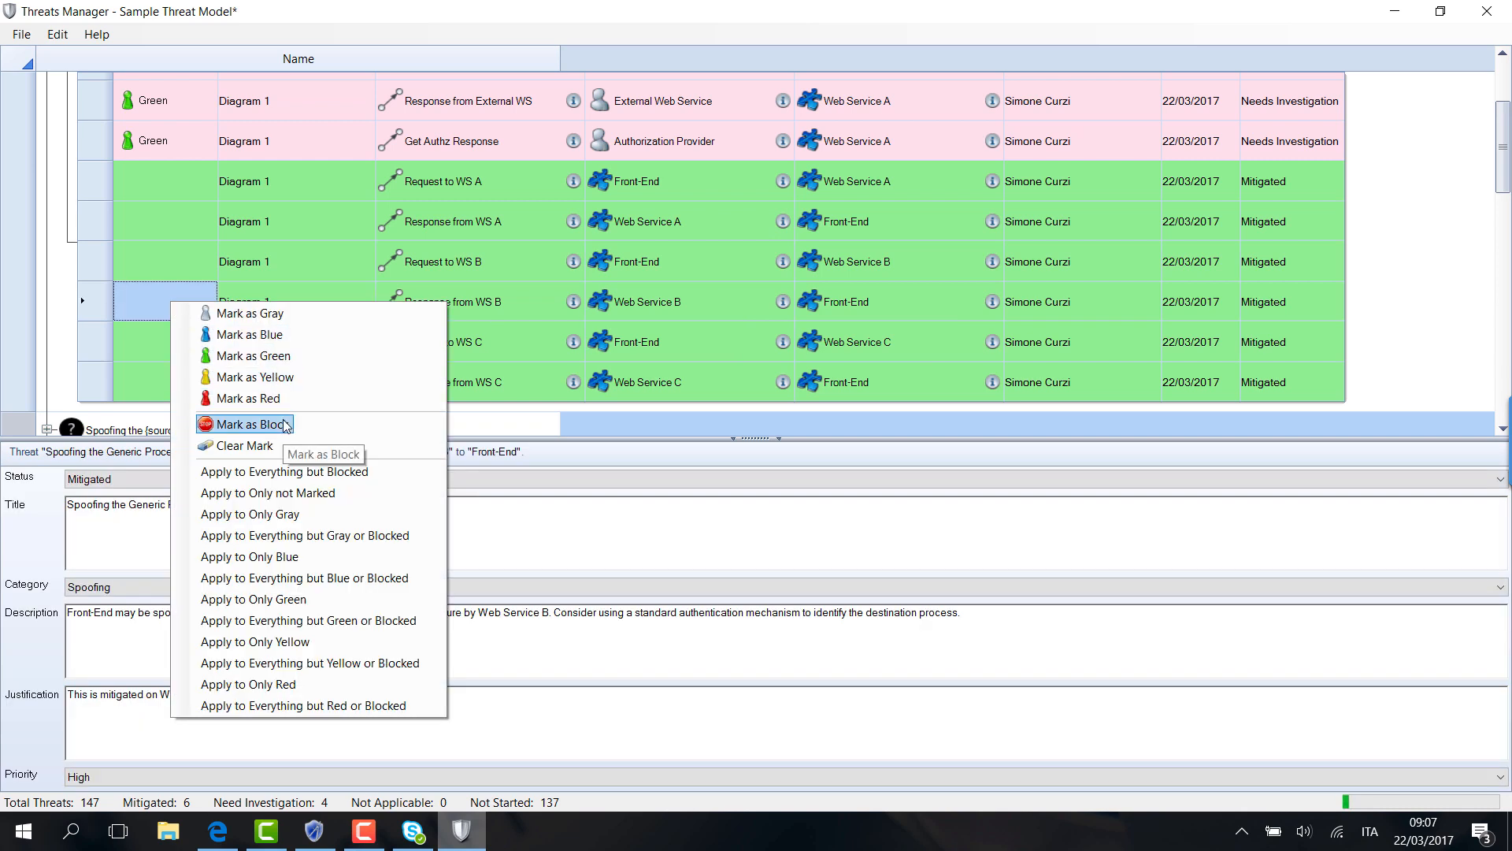
{"action": "left_click", "coordinate": [285, 427]}
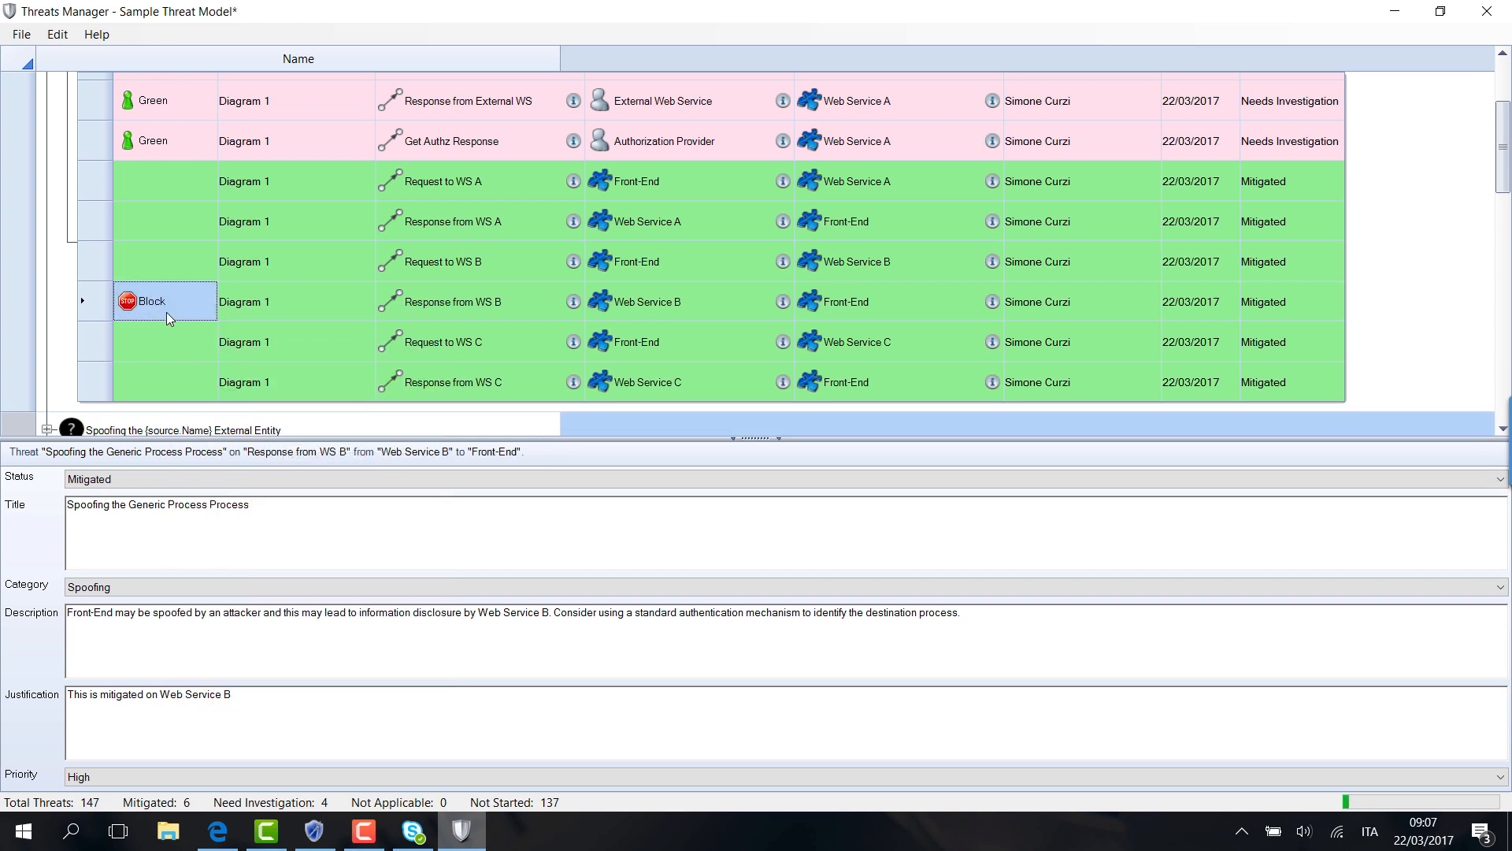
- Set the Request to WS A threat's status to Not Applicable and apply it to everything but Green or Blocked
{"action": "left_click", "coordinate": [167, 172]}
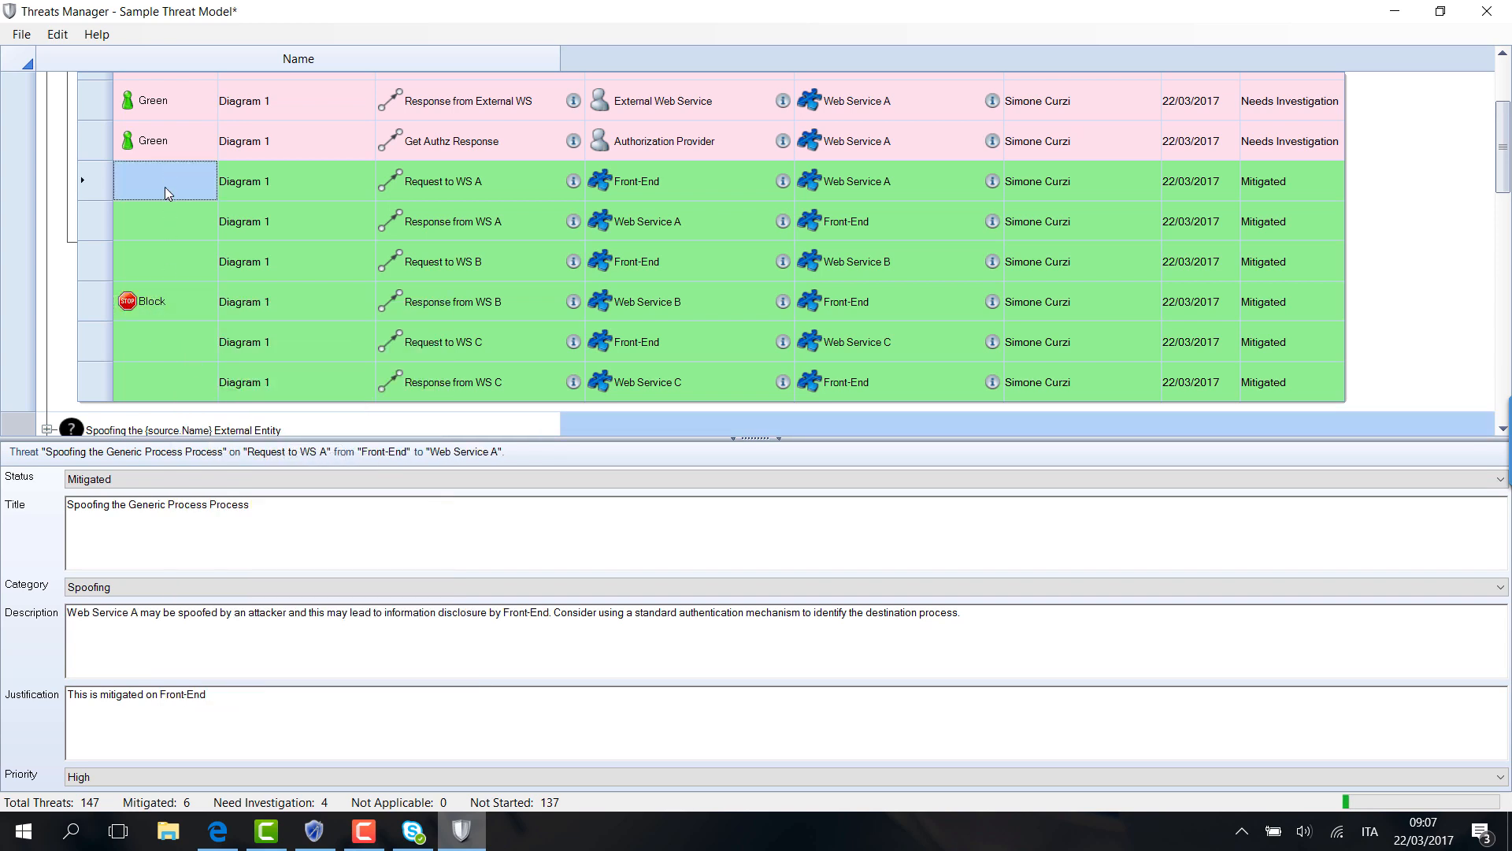
{"action": "left_click", "coordinate": [263, 482]}
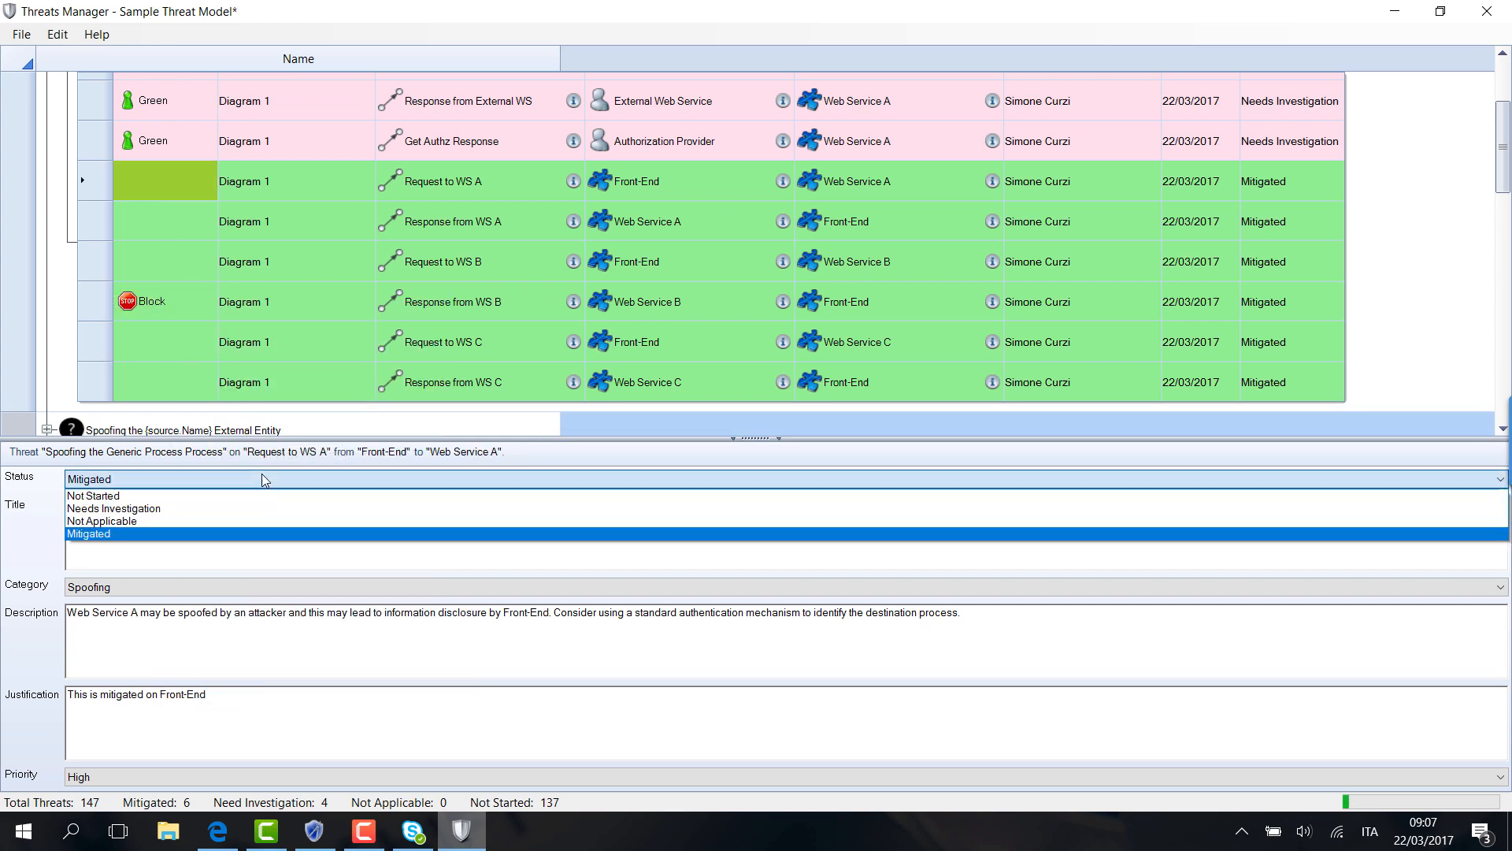
{"action": "left_click", "coordinate": [264, 521]}
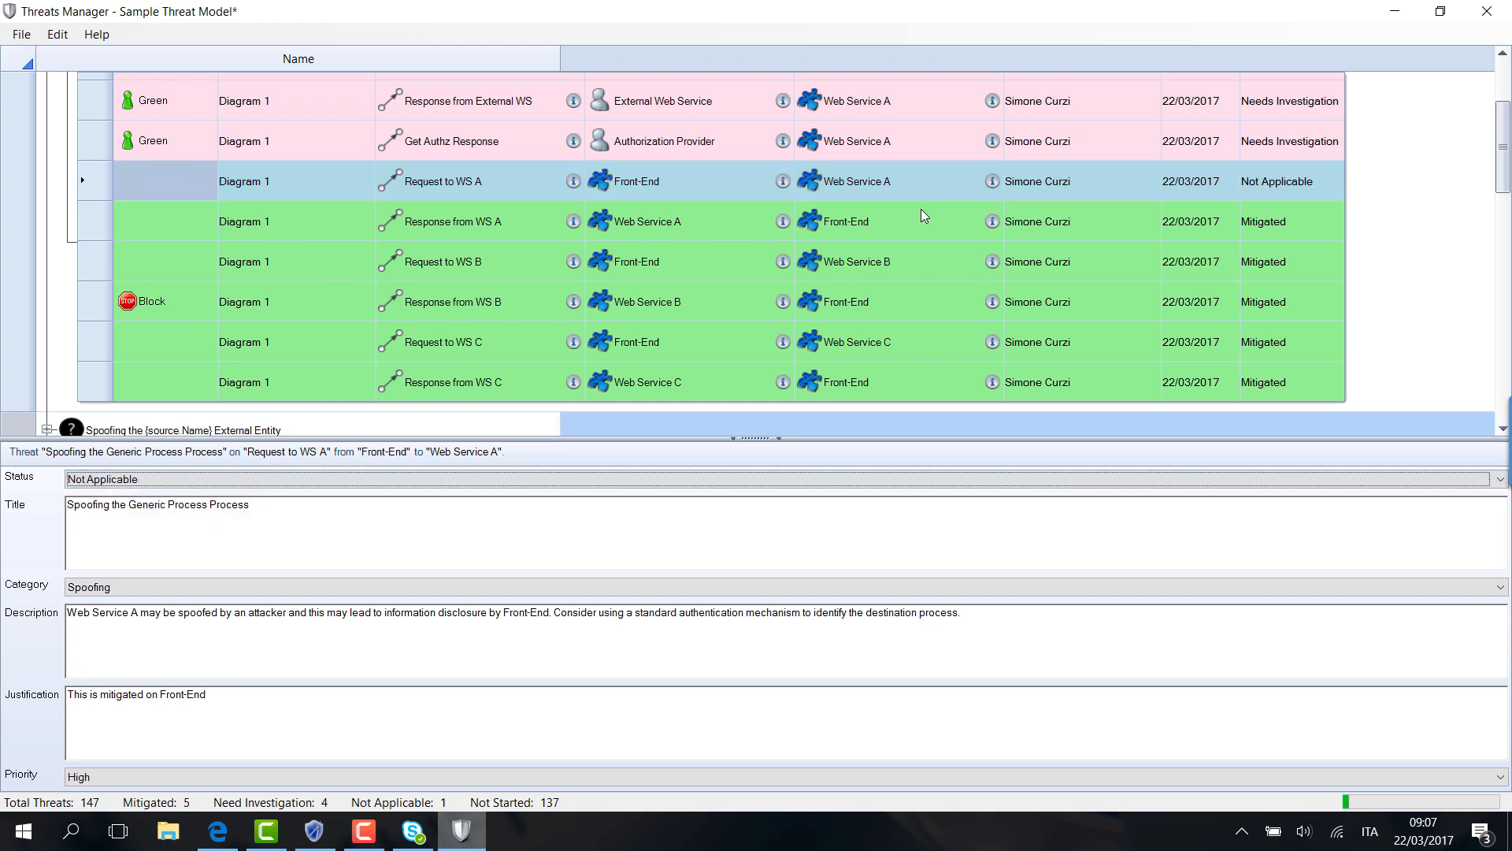
{"action": "right_click", "coordinate": [134, 182]}
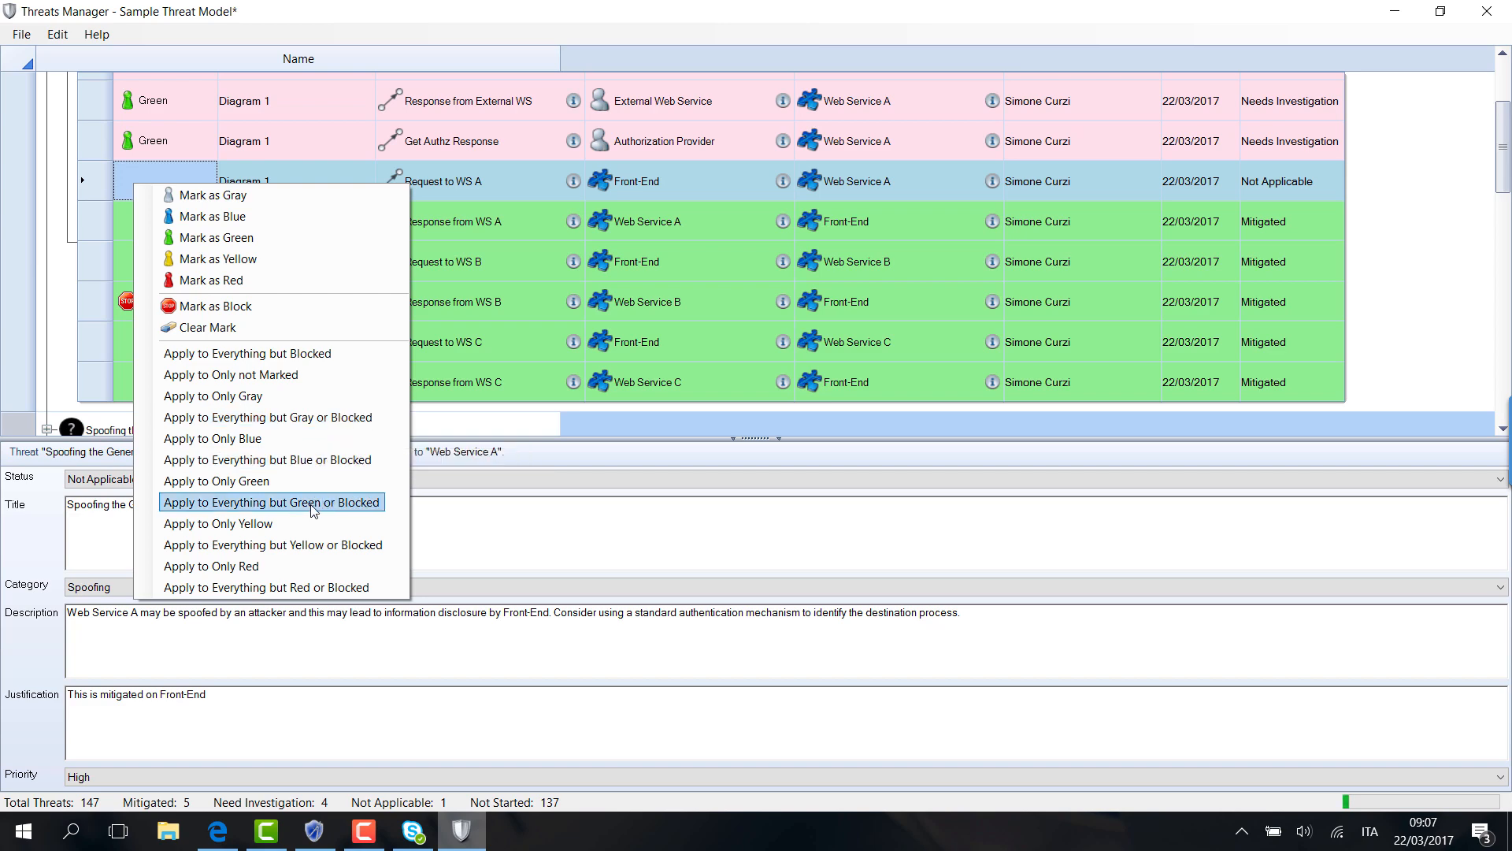
{"action": "left_click", "coordinate": [343, 503]}
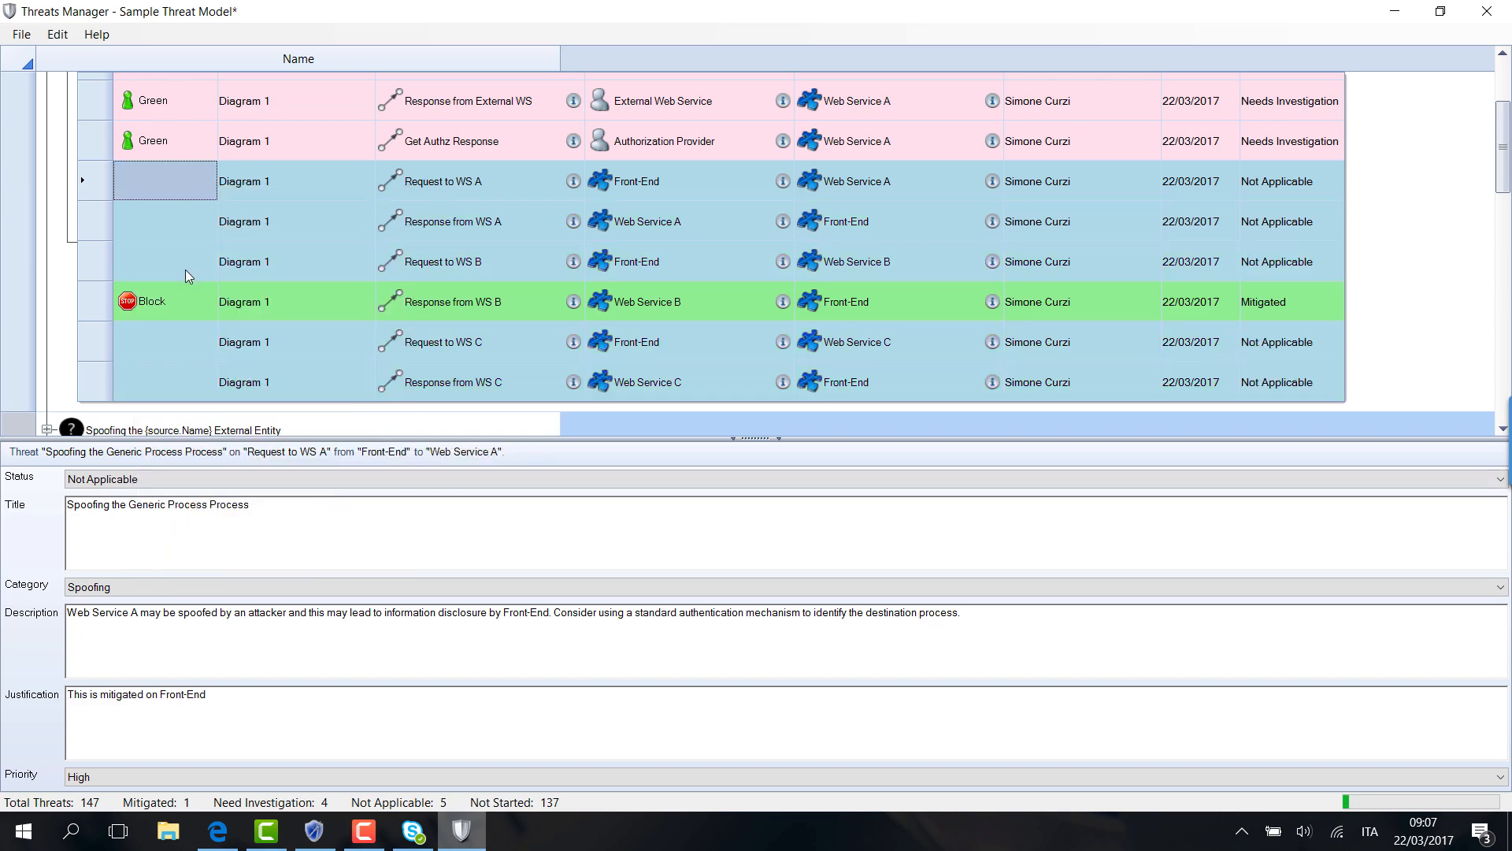
- Review the statuses across the process-spoofing threats and clear the Block mark from the Response from WS B threat
{"action": "scroll", "coordinate": [414, 233], "scroll_direction": "up", "scroll_amount": 3}
{"action": "scroll", "coordinate": [347, 215], "scroll_direction": "down", "scroll_amount": 2}
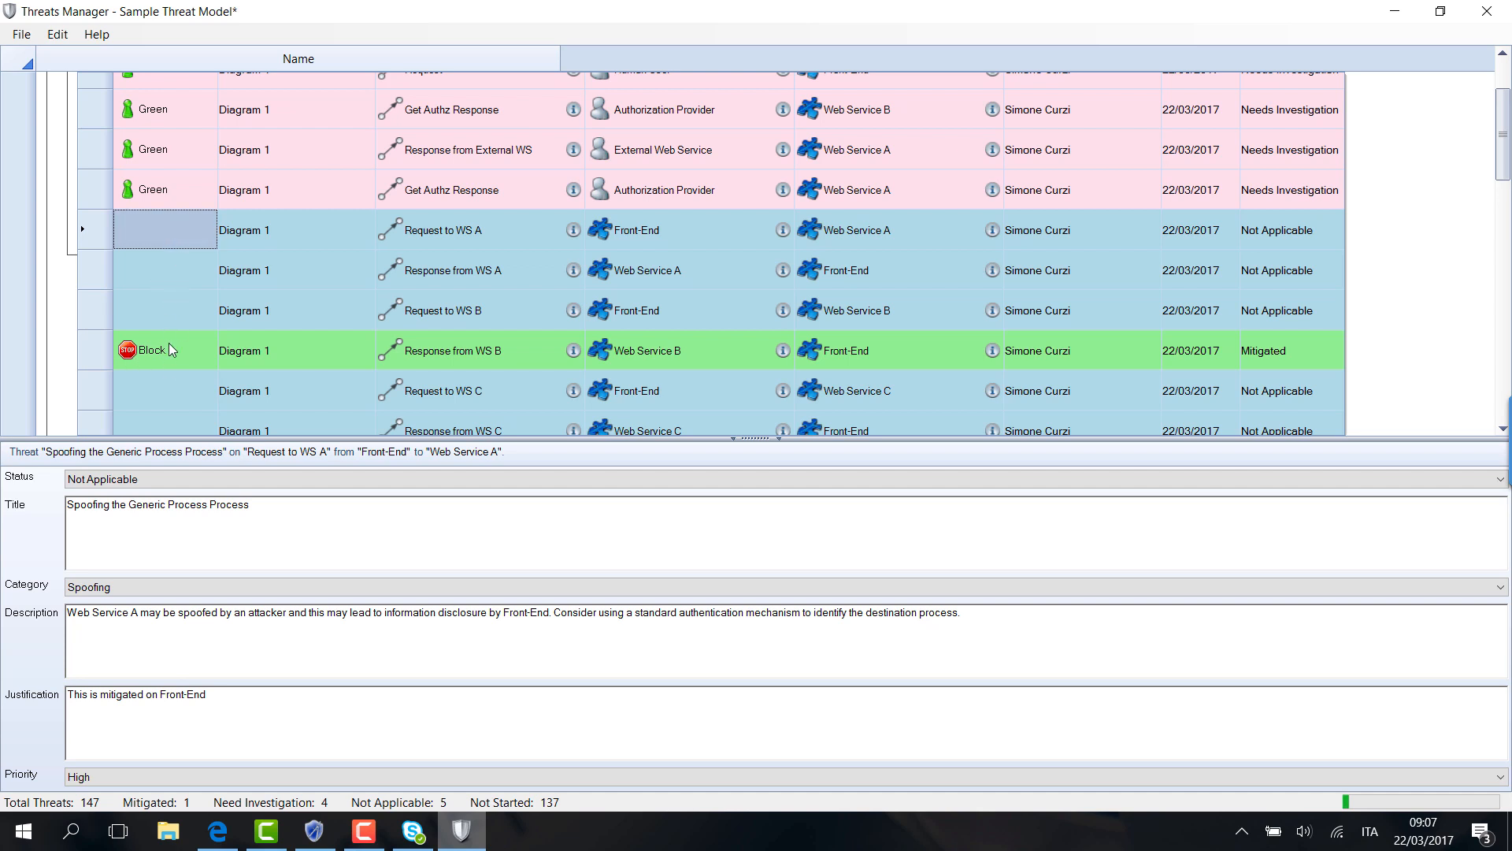
{"action": "scroll", "coordinate": [170, 367], "scroll_direction": "down", "scroll_amount": 1}
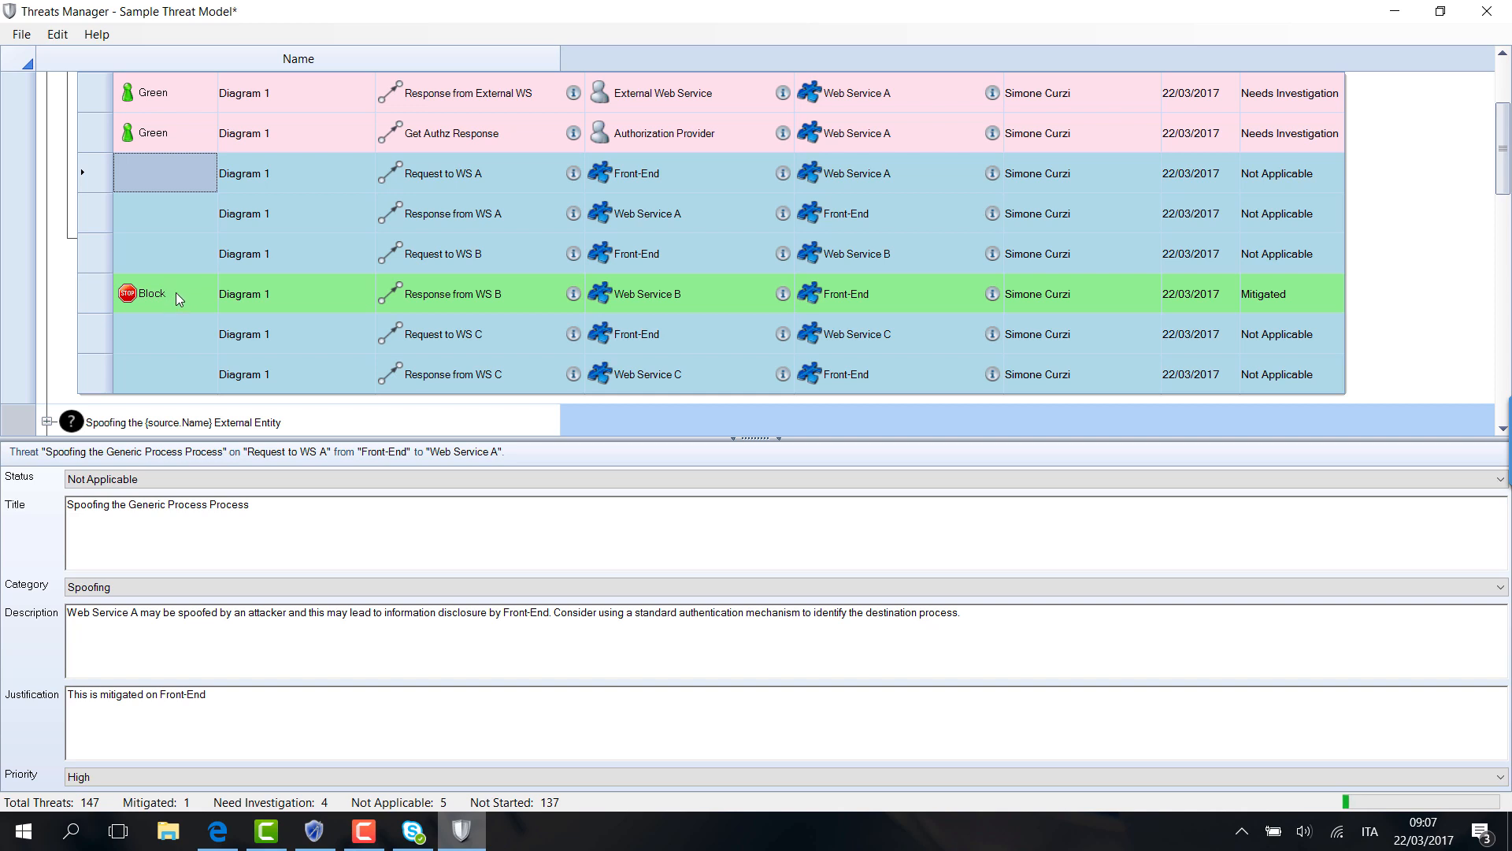
{"action": "right_click", "coordinate": [197, 176]}
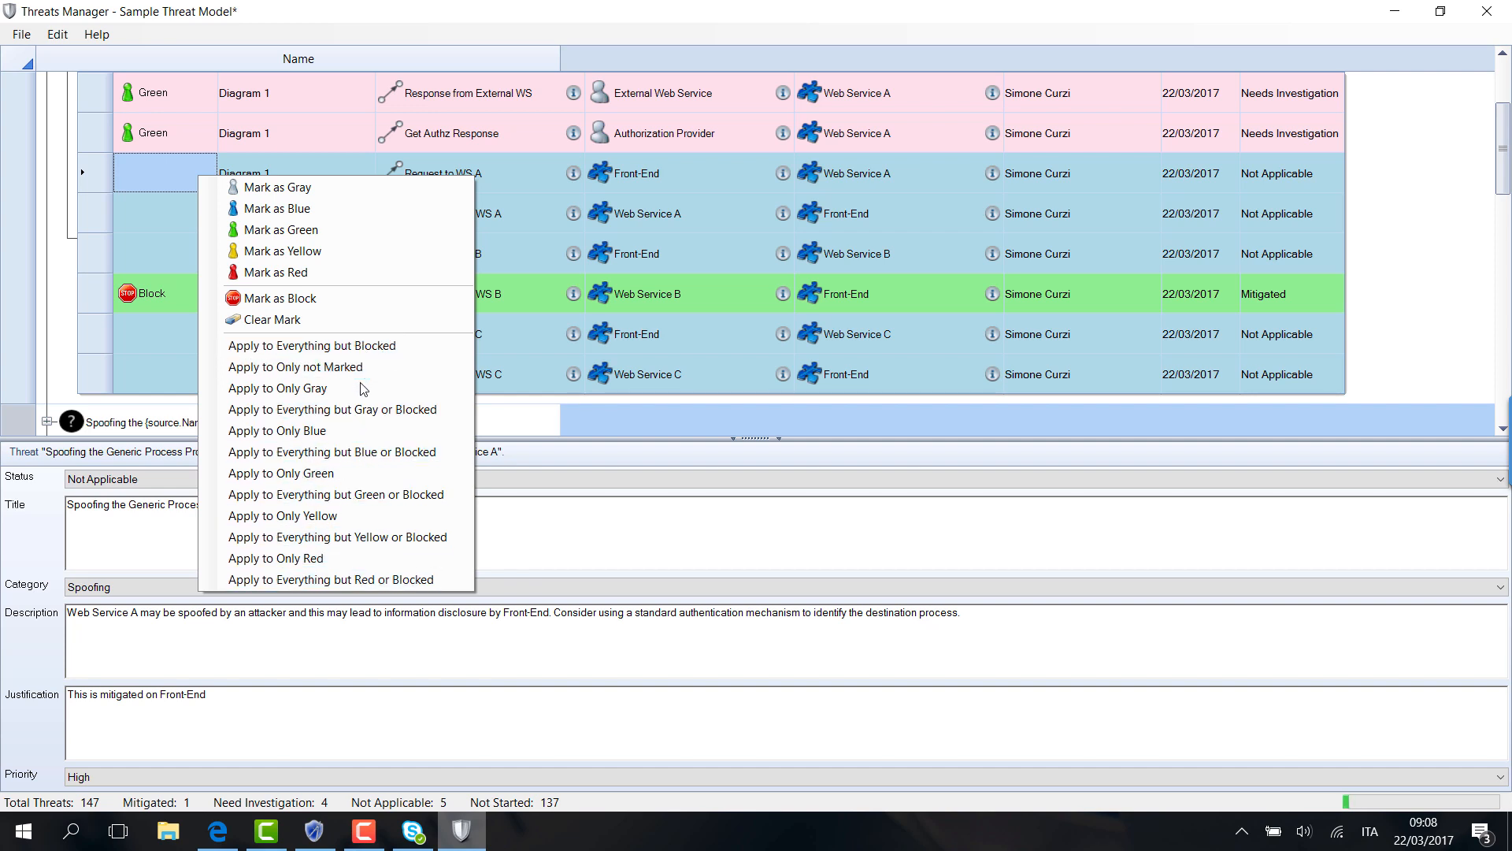
{"action": "left_click", "coordinate": [171, 299]}
{"action": "right_click", "coordinate": [174, 299]}
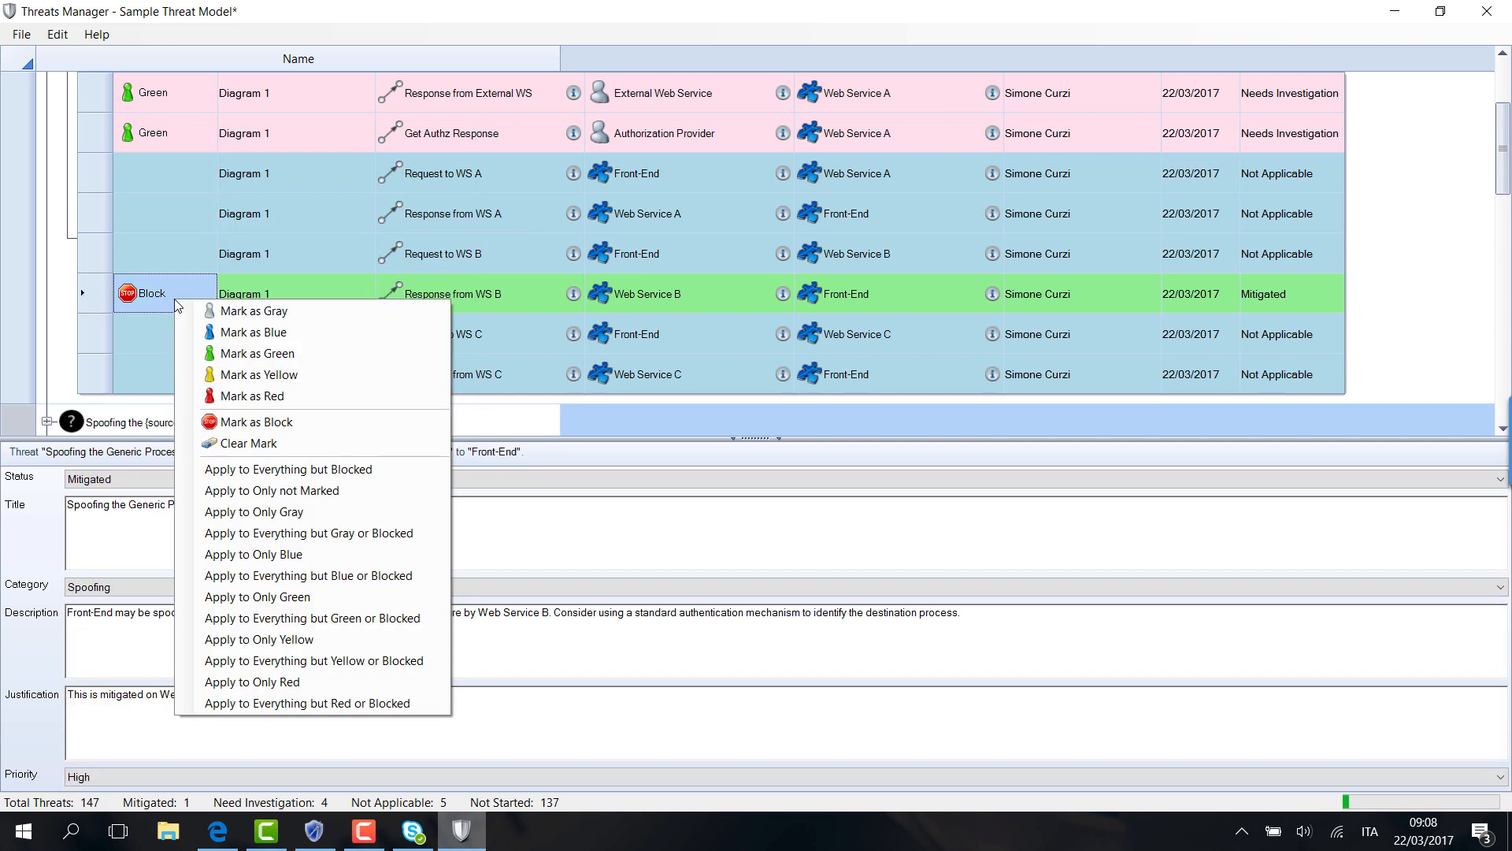
{"action": "left_click", "coordinate": [244, 442]}
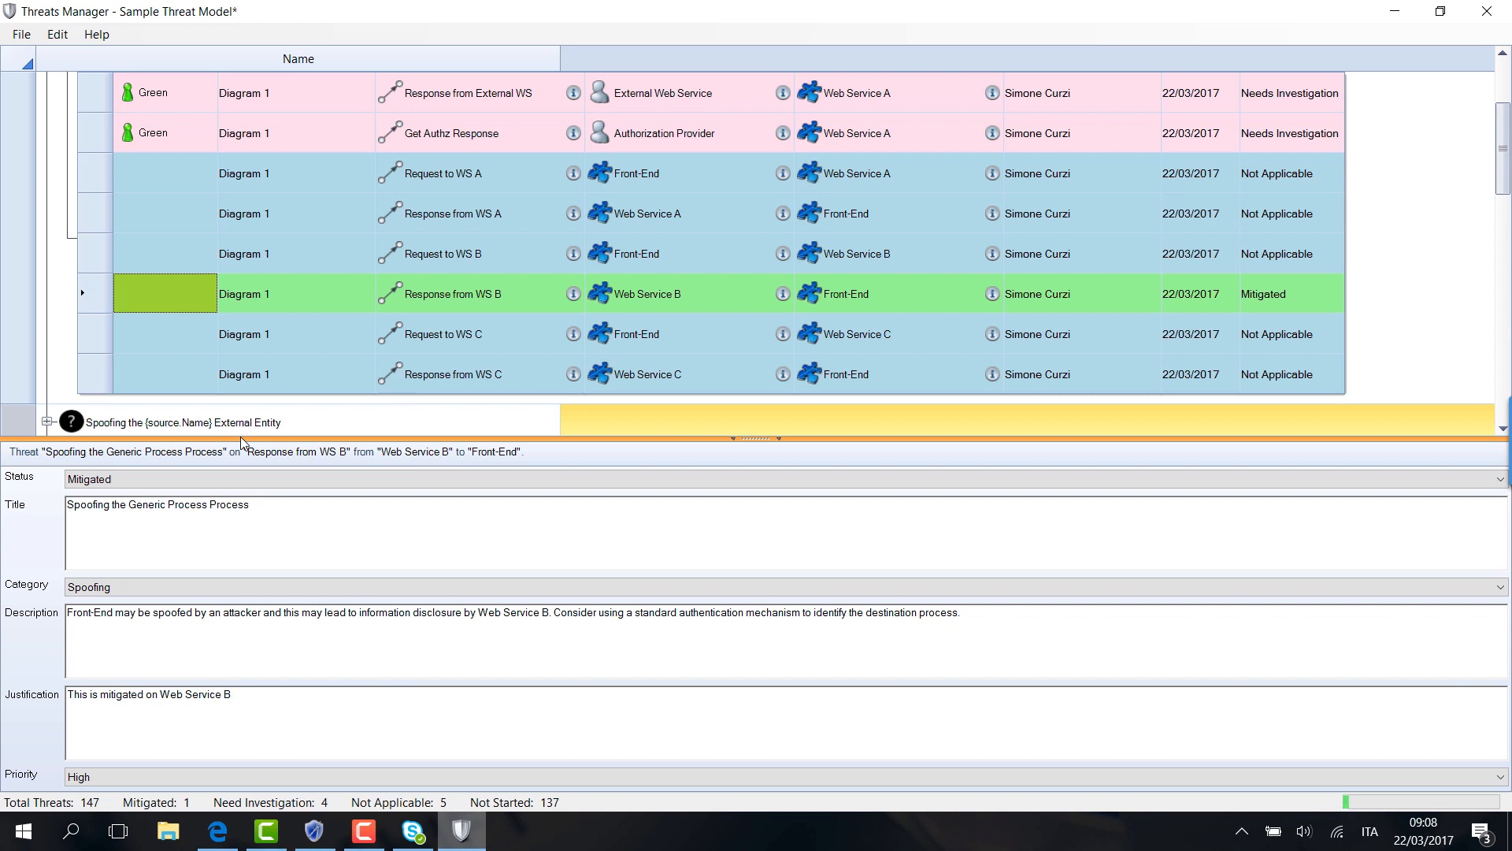
- Collapse the Spoofing the {target.Name} Process threat type and expand Spoofing the {source.Name} External Entity
{"action": "left_click", "coordinate": [192, 296]}
{"action": "scroll", "coordinate": [187, 236], "scroll_direction": "up", "scroll_amount": 2}
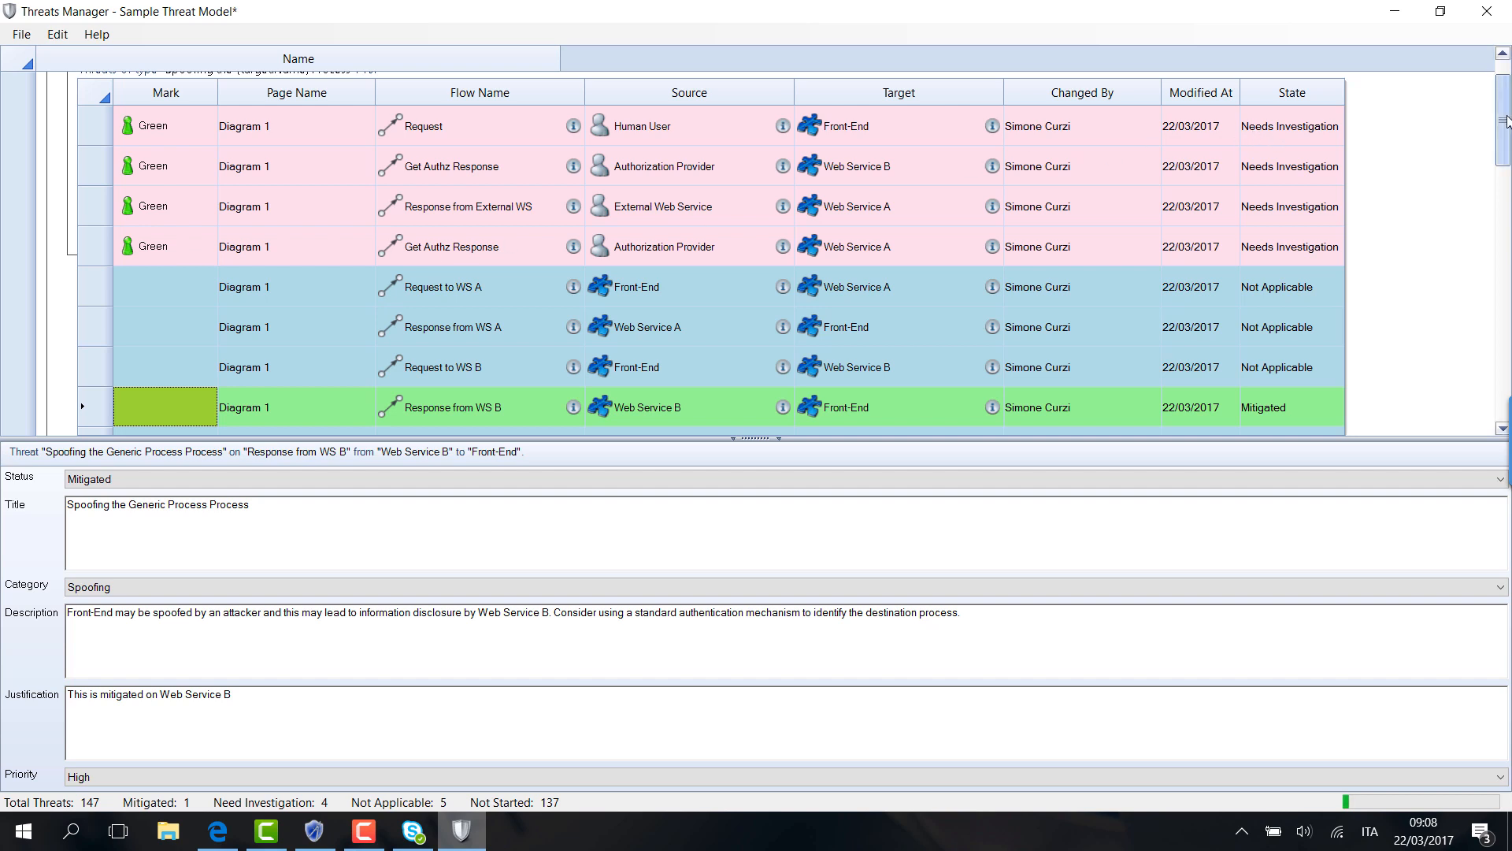
{"action": "left_click_drag", "start_coordinate": [1506, 120], "coordinate": [1506, 96]}
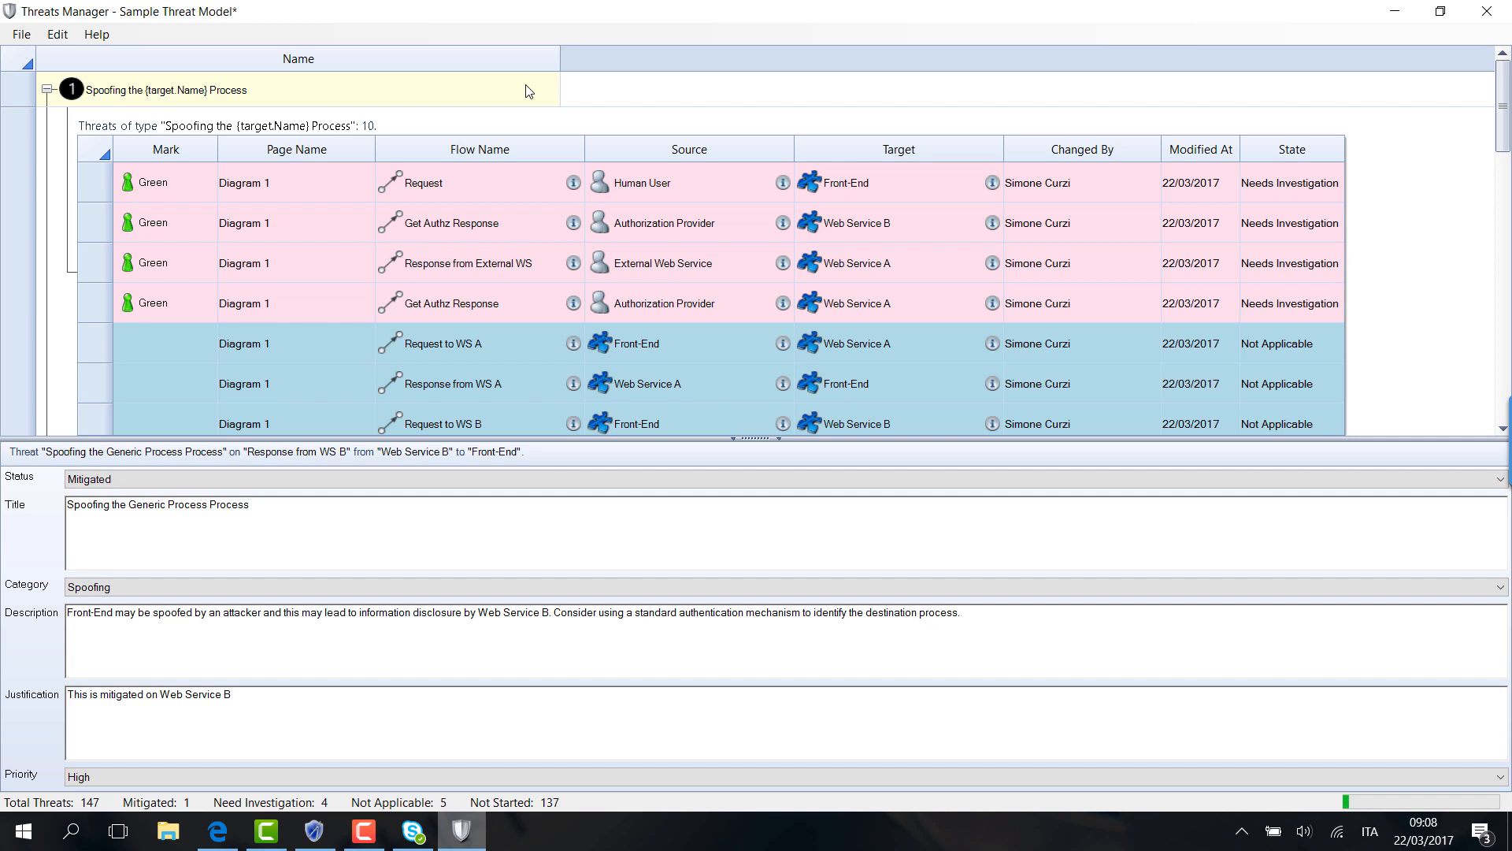
{"action": "left_click", "coordinate": [47, 91]}
{"action": "left_click", "coordinate": [46, 124]}
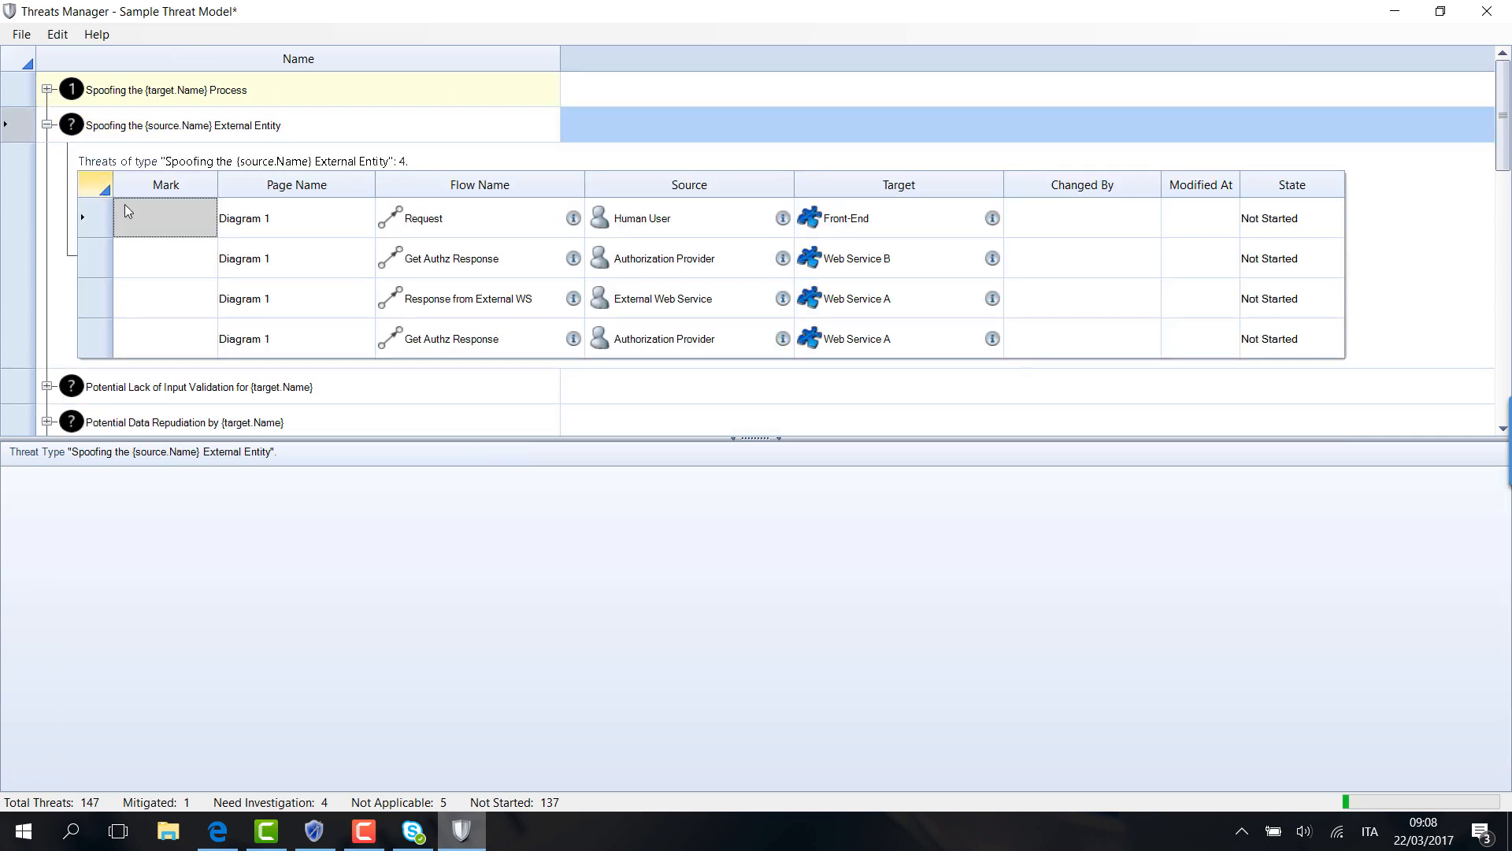
- Set the external entity spoofing Request threat's status to Mitigated and apply it to everything but Blocked
{"action": "left_click", "coordinate": [286, 478]}
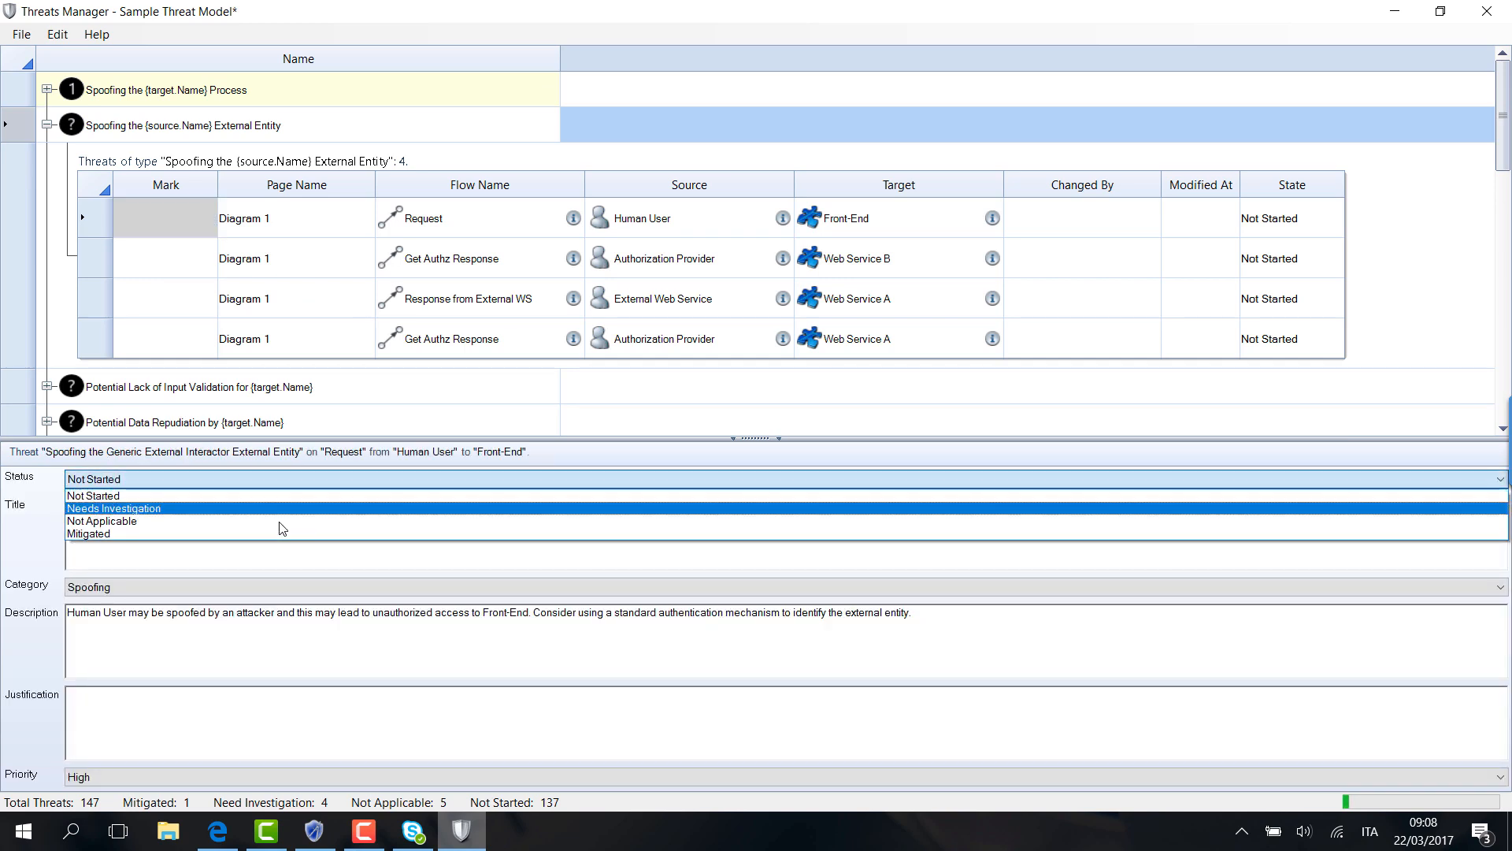
{"action": "left_click", "coordinate": [281, 533]}
{"action": "right_click", "coordinate": [178, 233]}
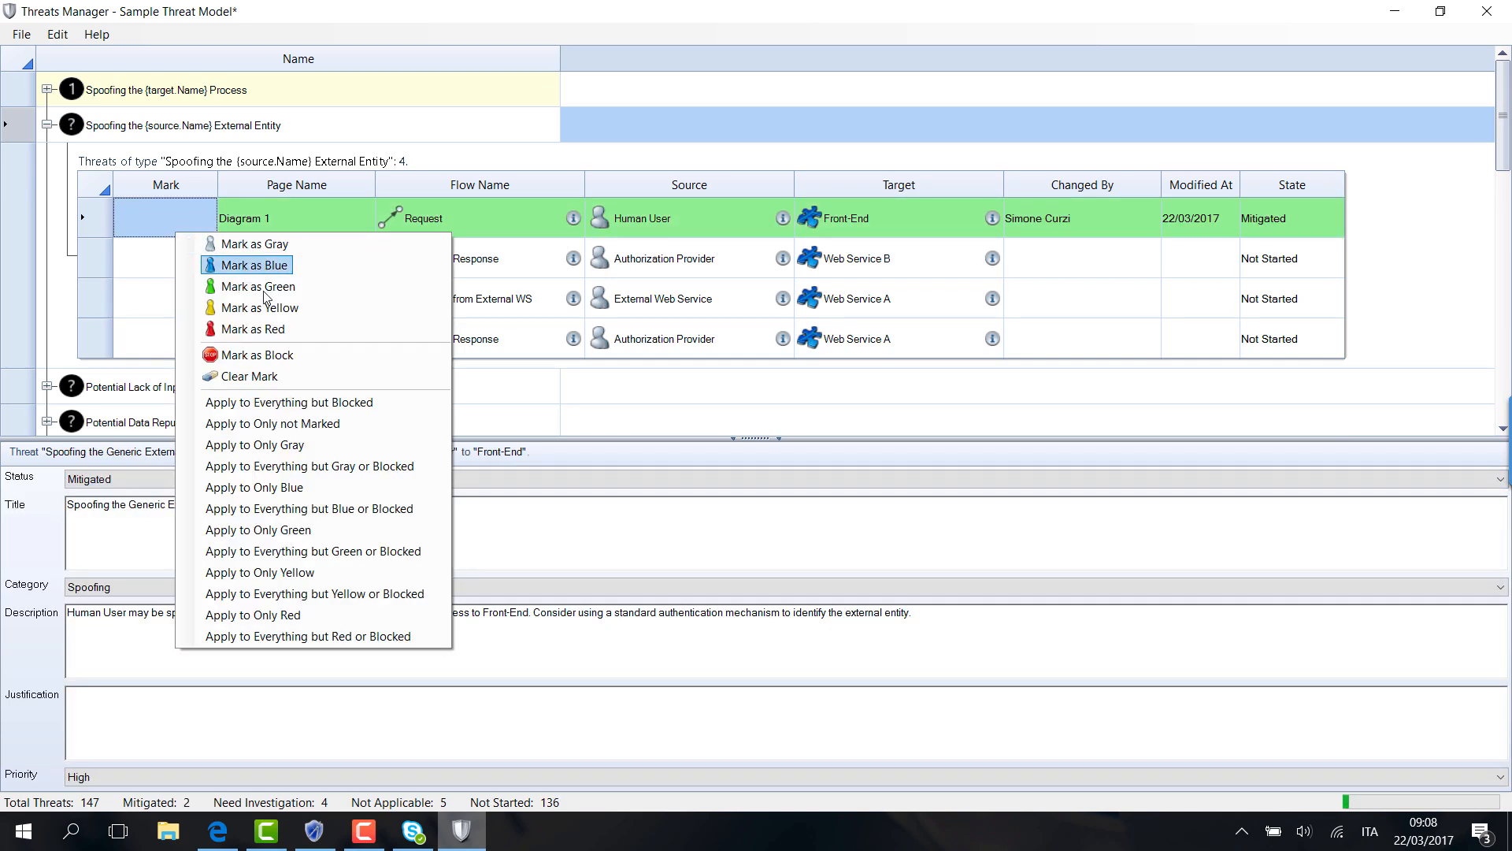
{"action": "left_click", "coordinate": [260, 402]}
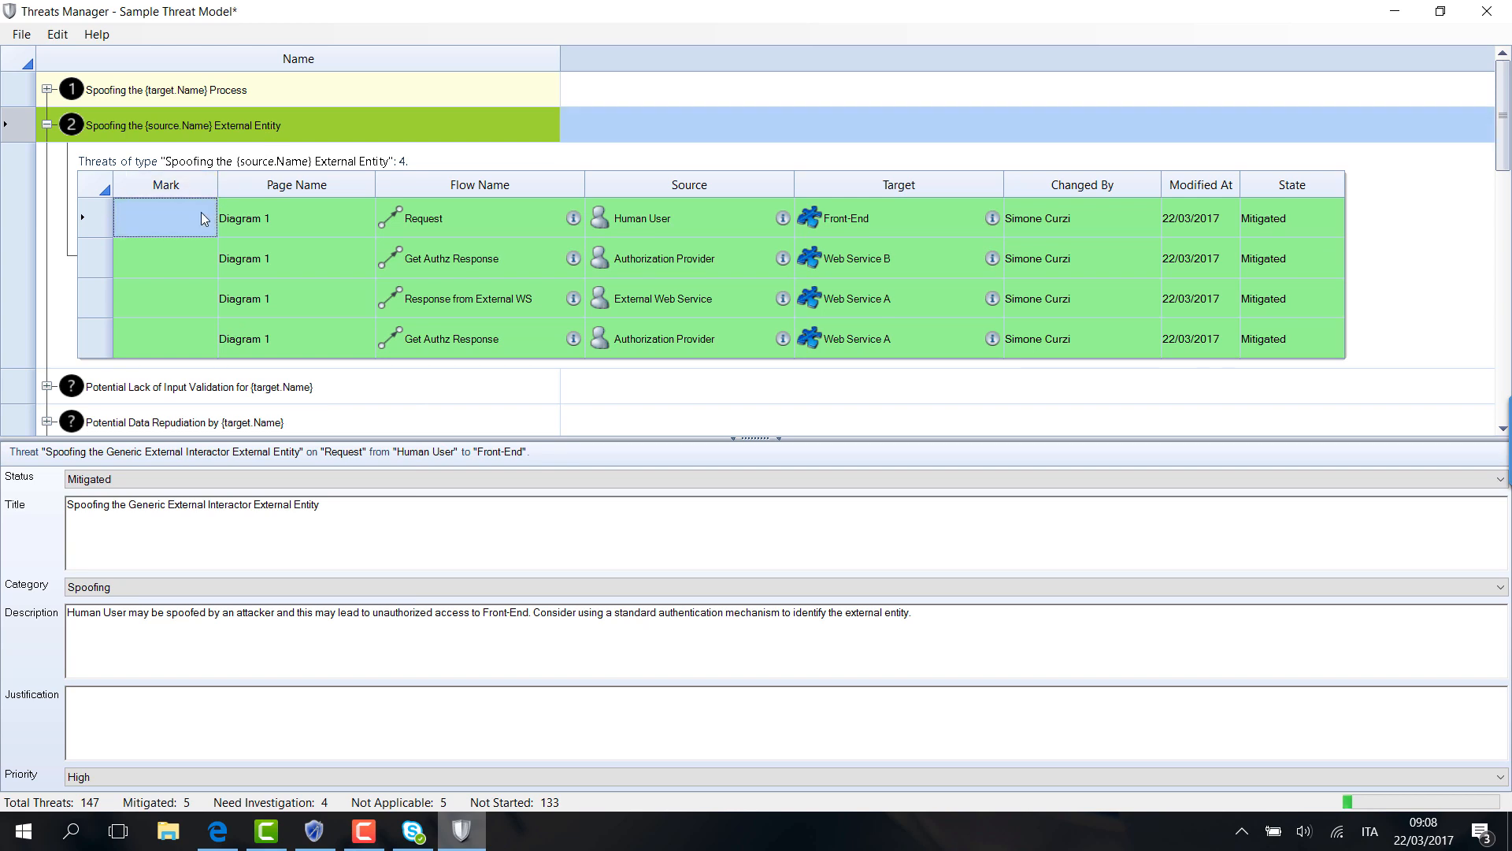
{"action": "left_click", "coordinate": [198, 394]}
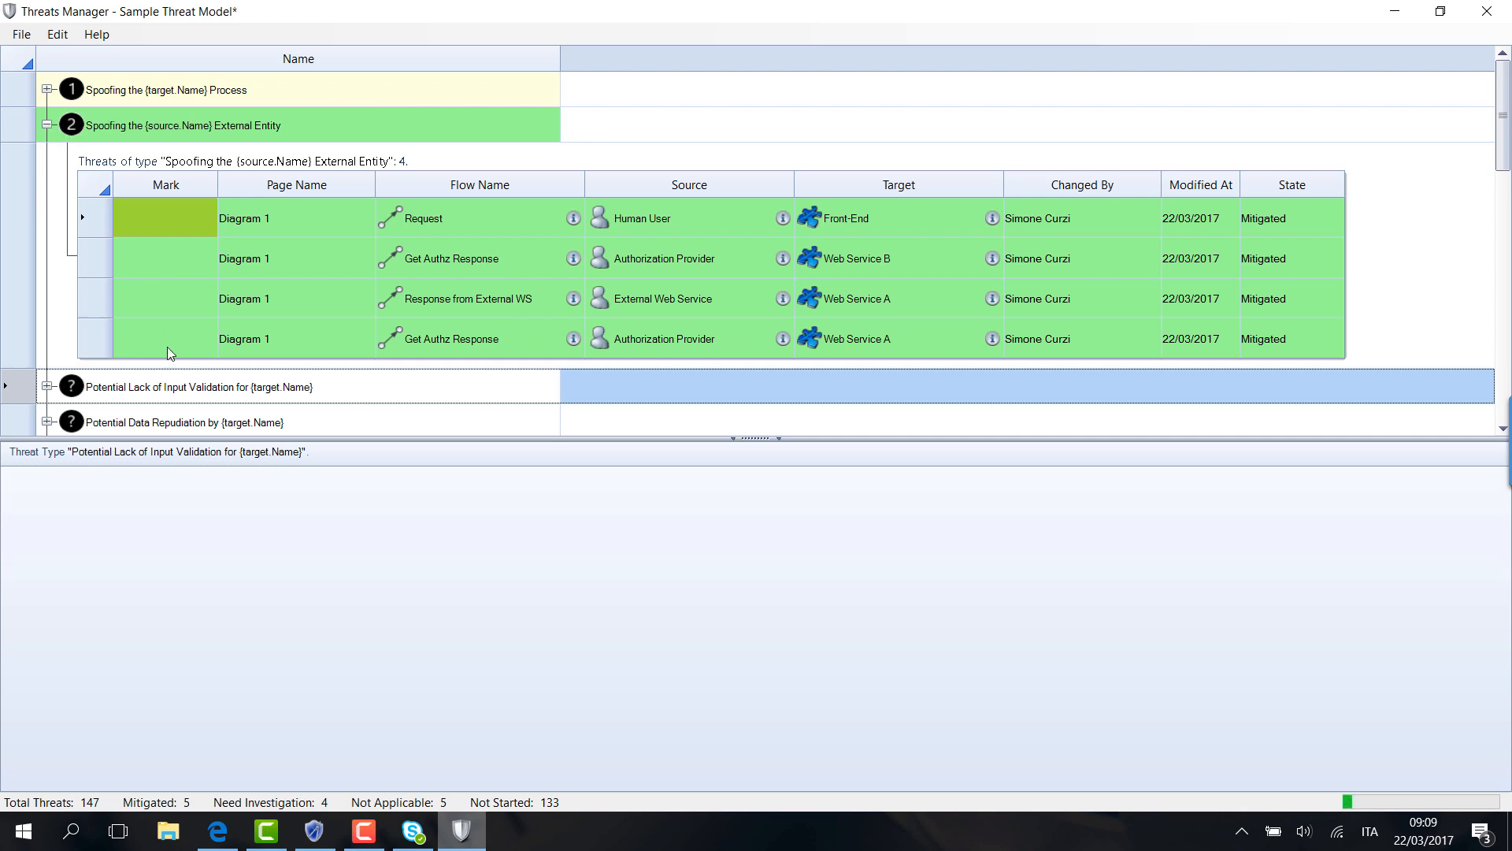
{"action": "left_click", "coordinate": [159, 206]}
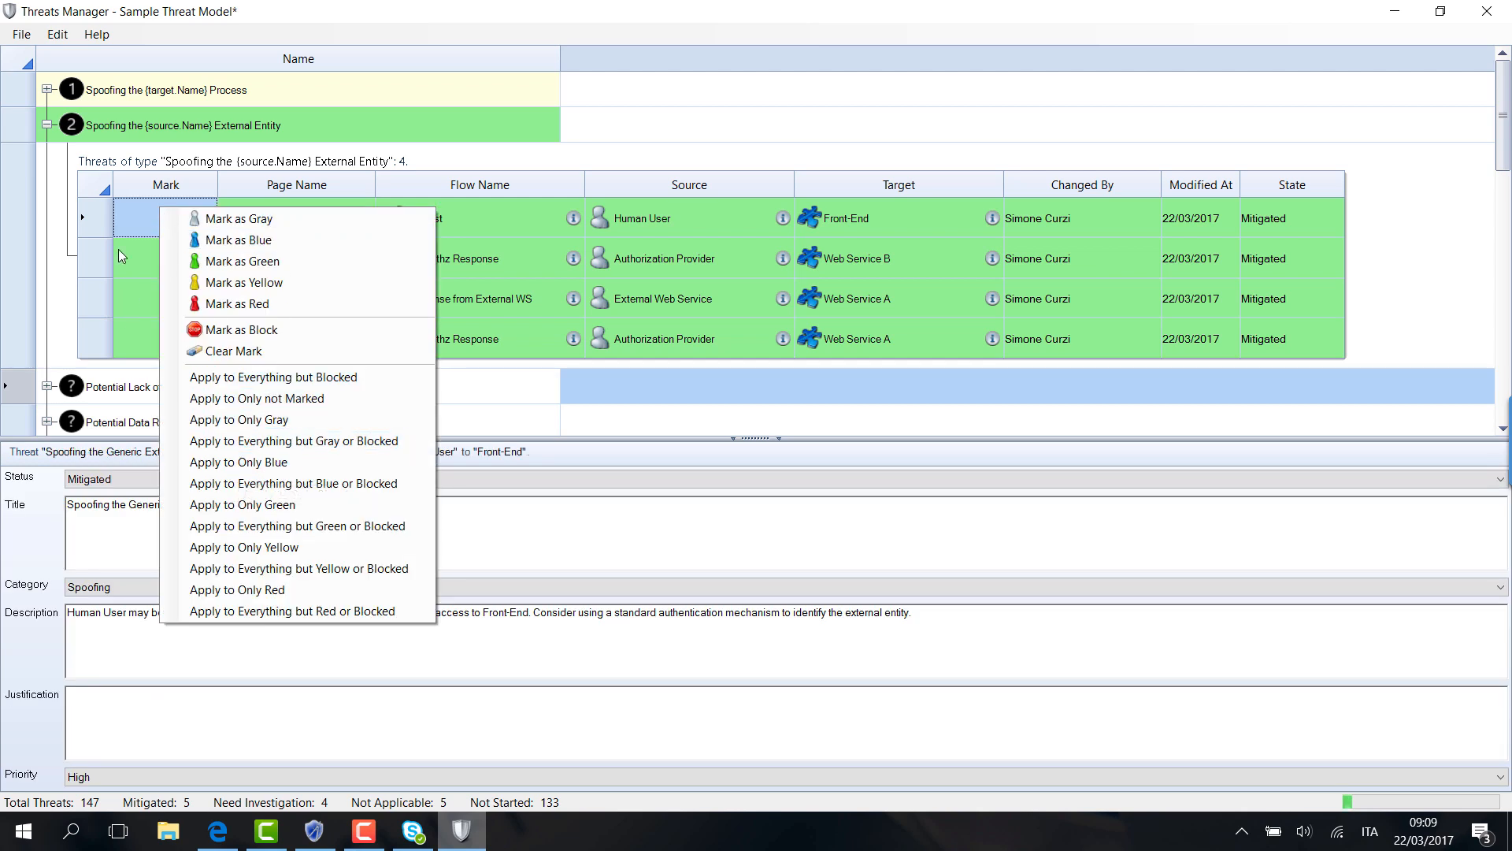
{"action": "left_click", "coordinate": [139, 219]}
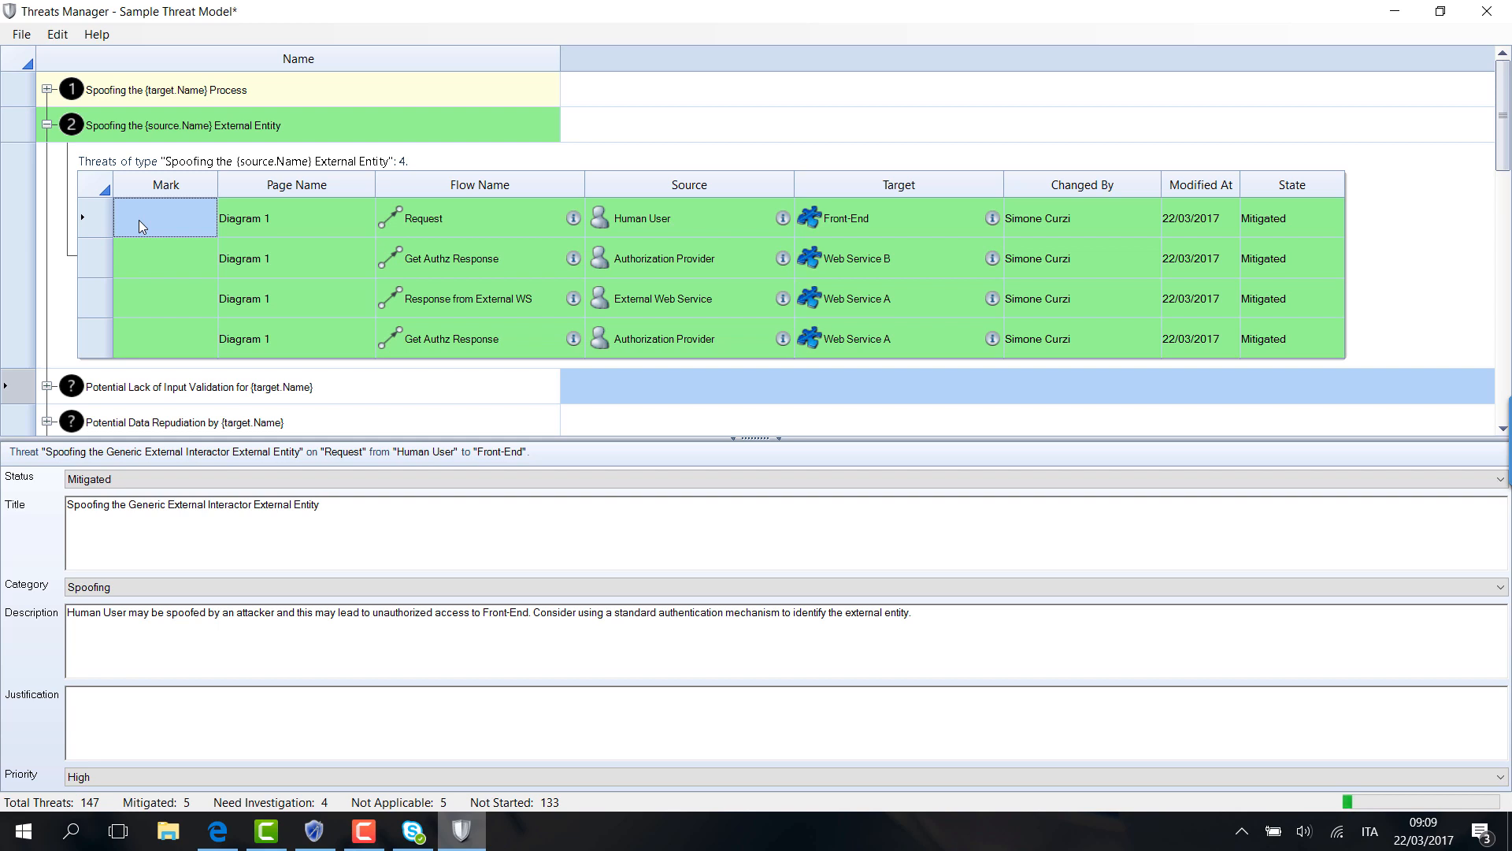
{"action": "left_click", "coordinate": [58, 35]}
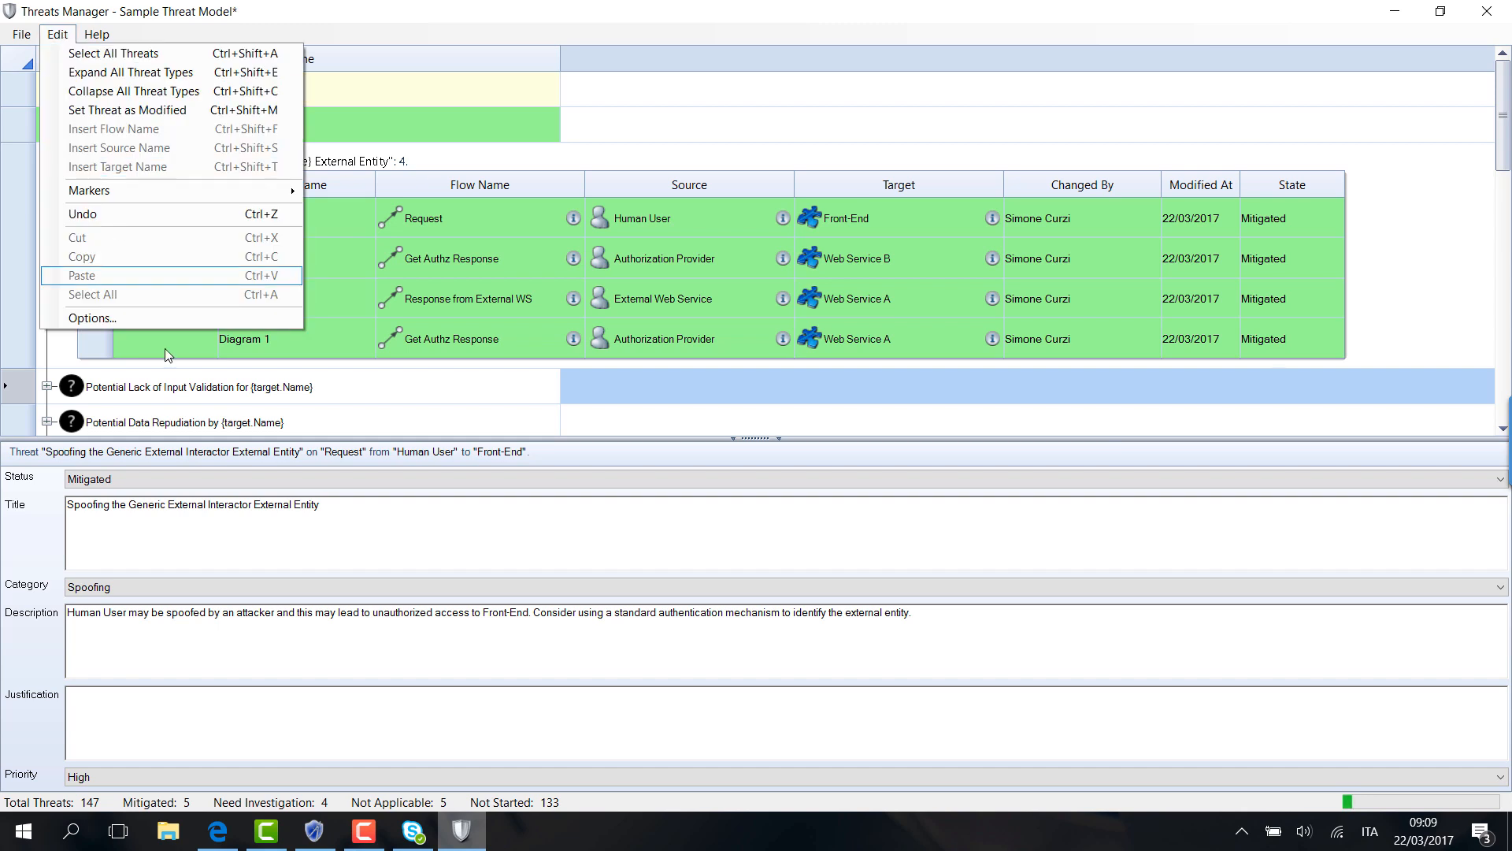
- Insert the flow name, source name and target name into the justification of the external entity spoofing Request threat
{"action": "left_click", "coordinate": [211, 689]}
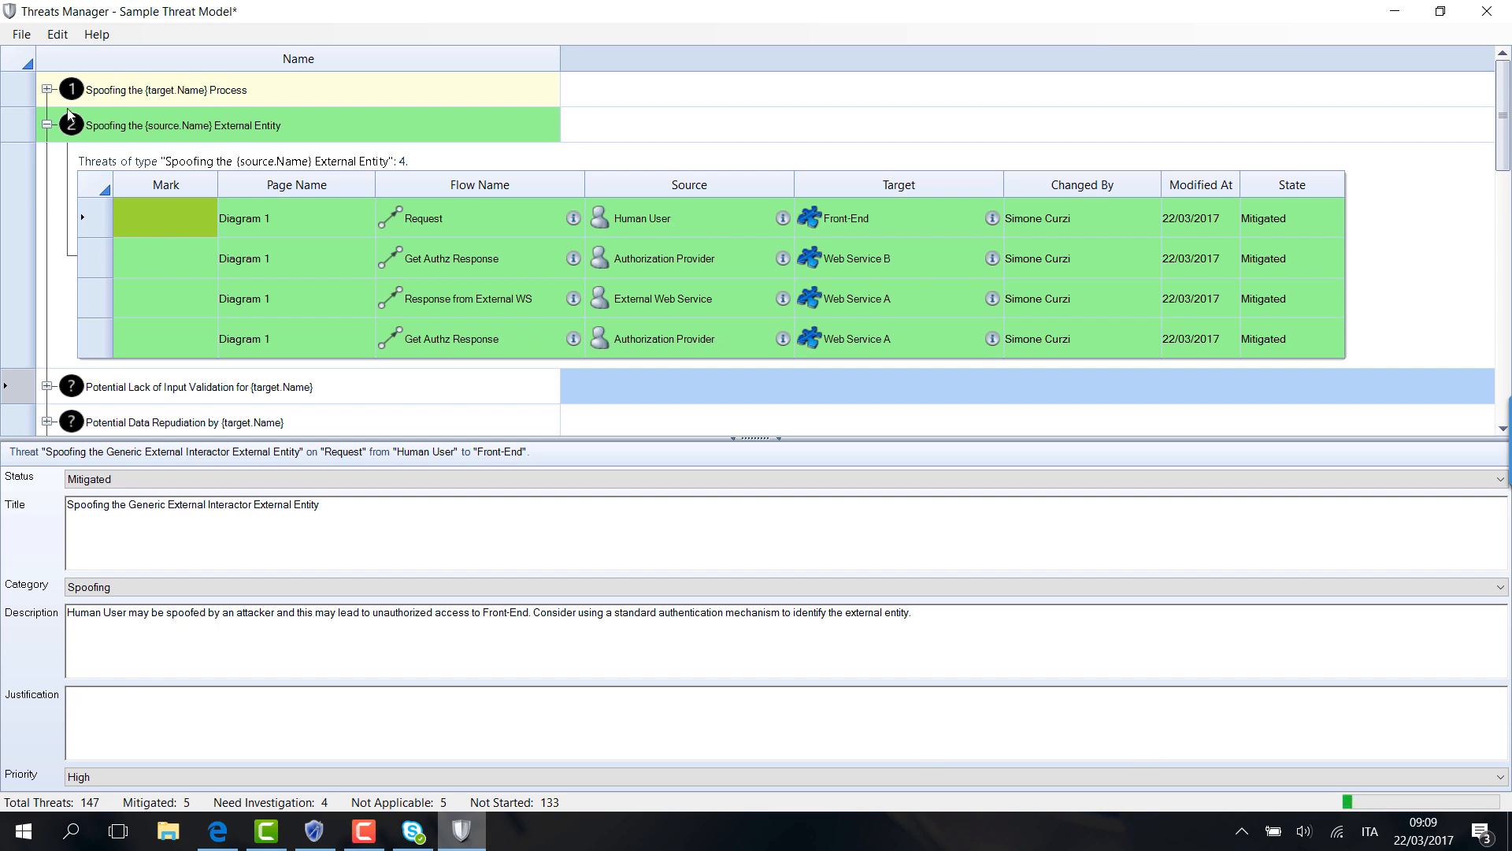
{"action": "left_click", "coordinate": [57, 34]}
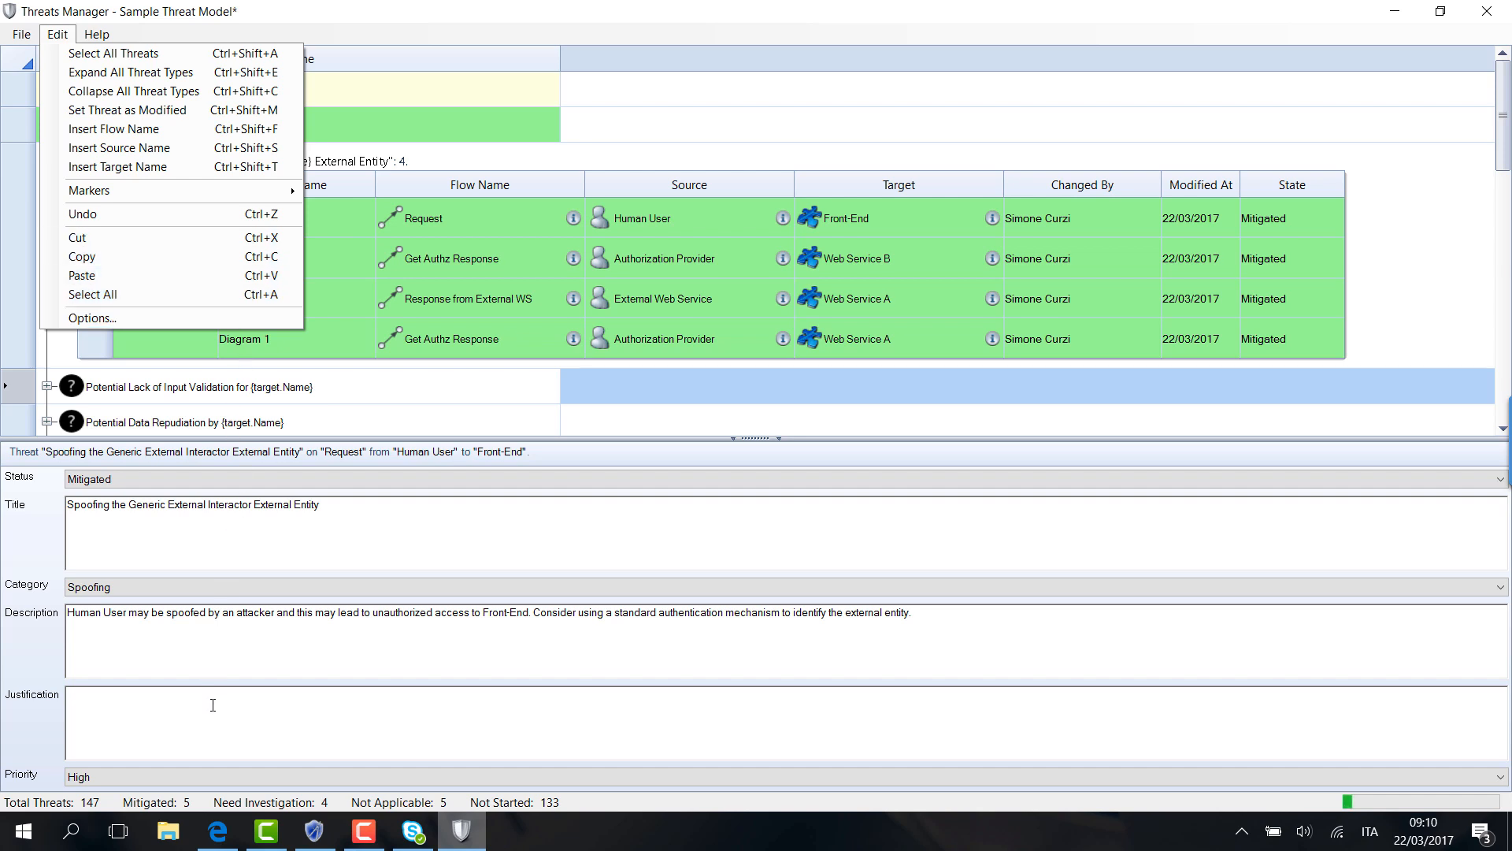
{"action": "left_click", "coordinate": [189, 129]}
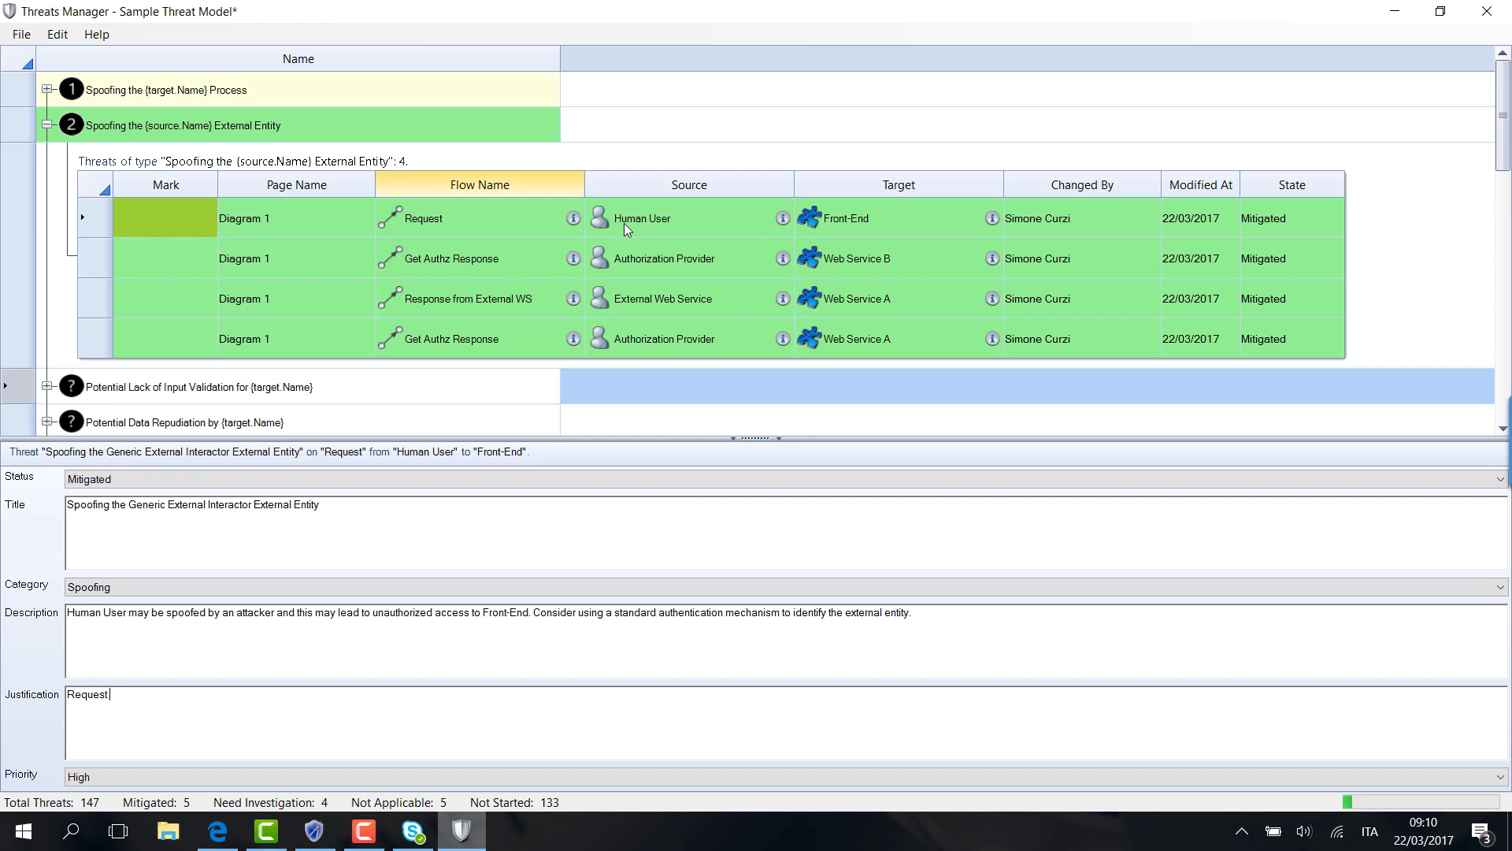
{"action": "left_click", "coordinate": [57, 35]}
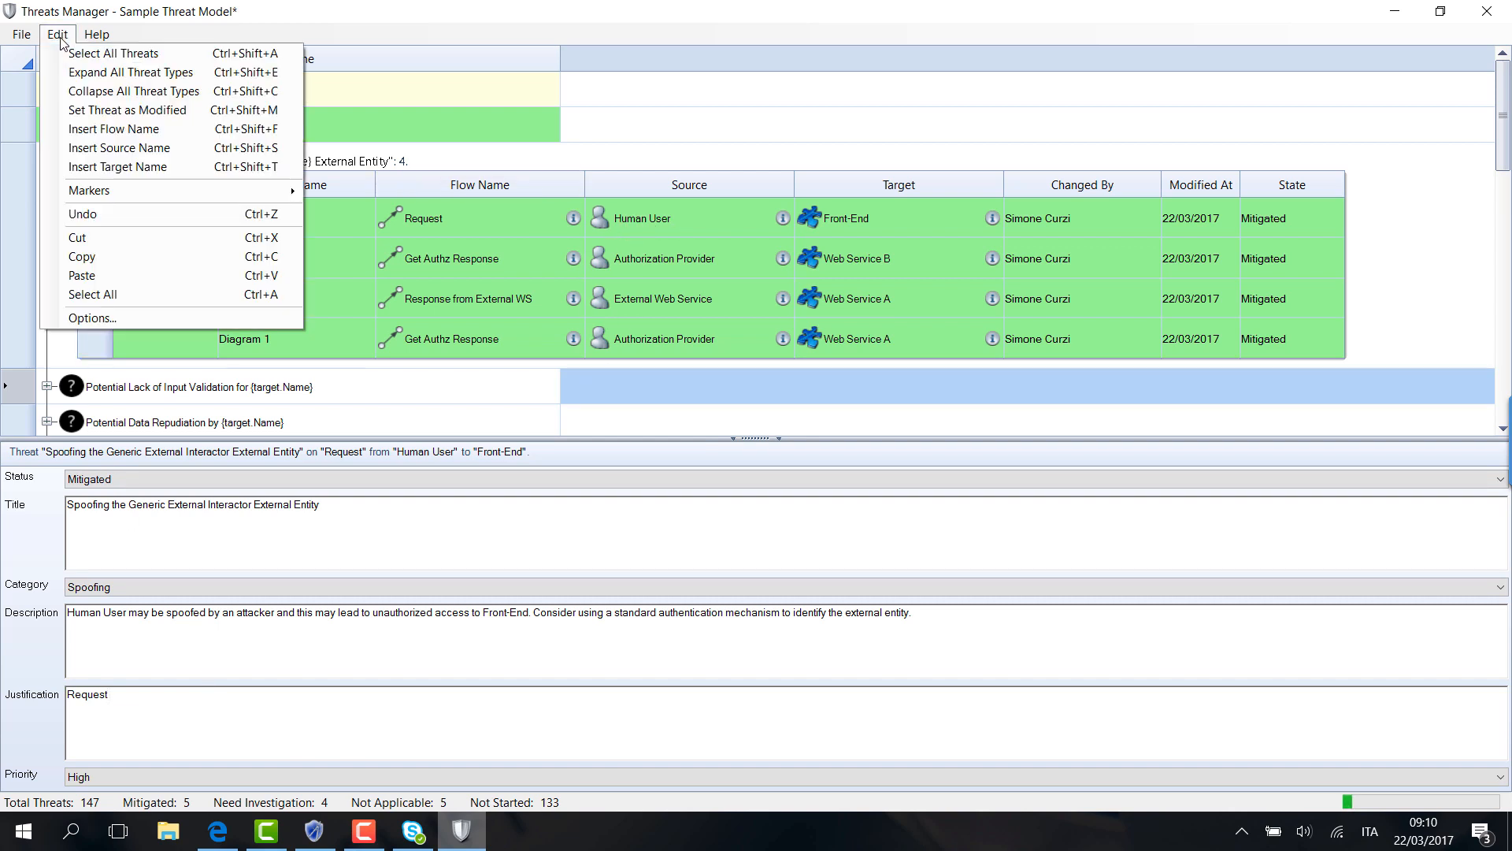
{"action": "left_click", "coordinate": [202, 155]}
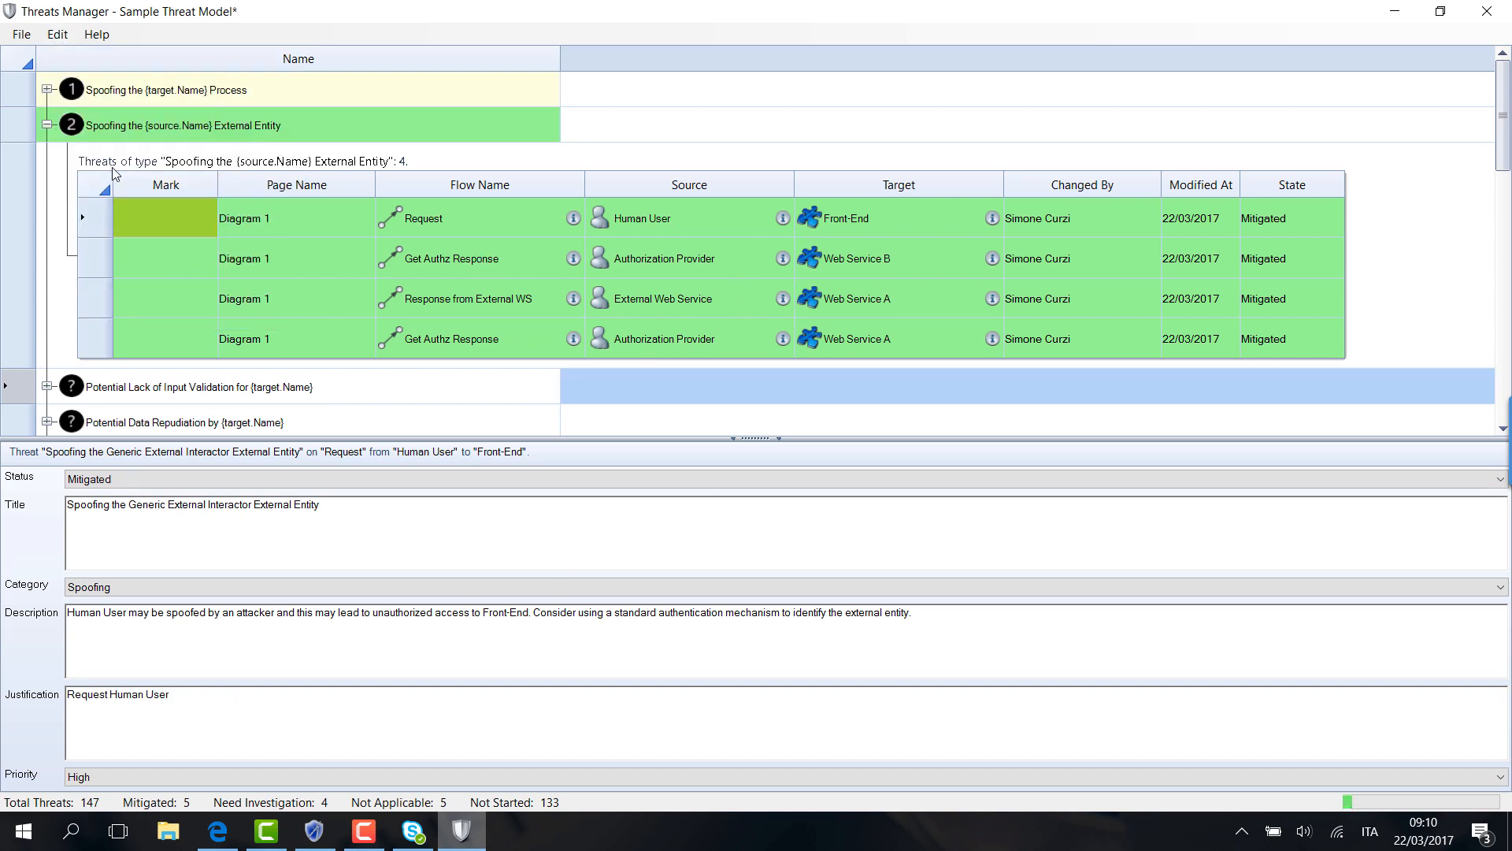
{"action": "left_click", "coordinate": [60, 35]}
{"action": "left_click", "coordinate": [110, 167]}
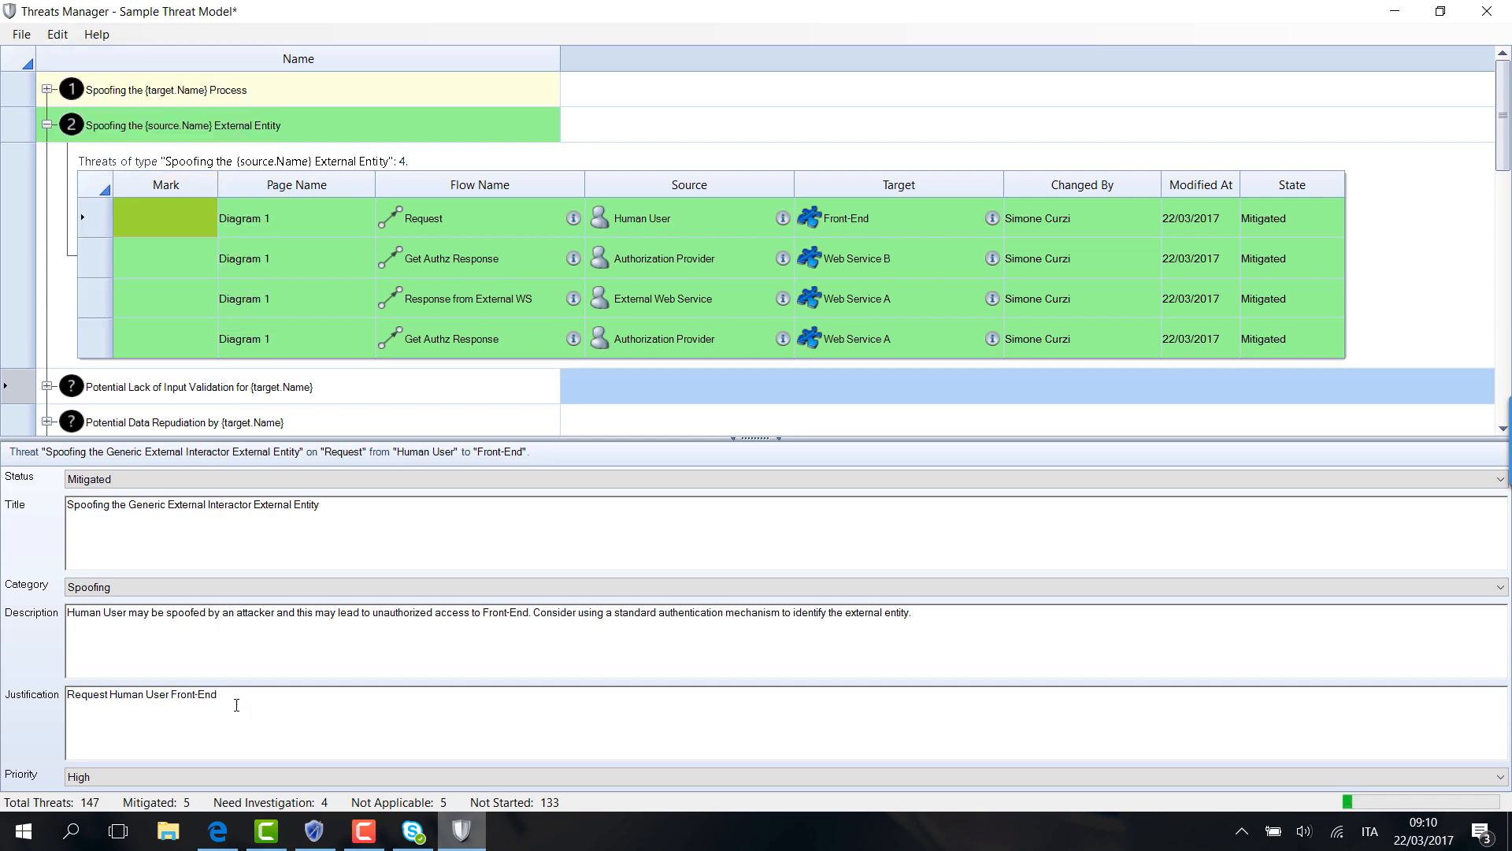
- Apply the Request threat's justification to everything but Blocked and check the justifications of the other external entity spoofing threats
{"action": "left_click", "coordinate": [57, 35]}
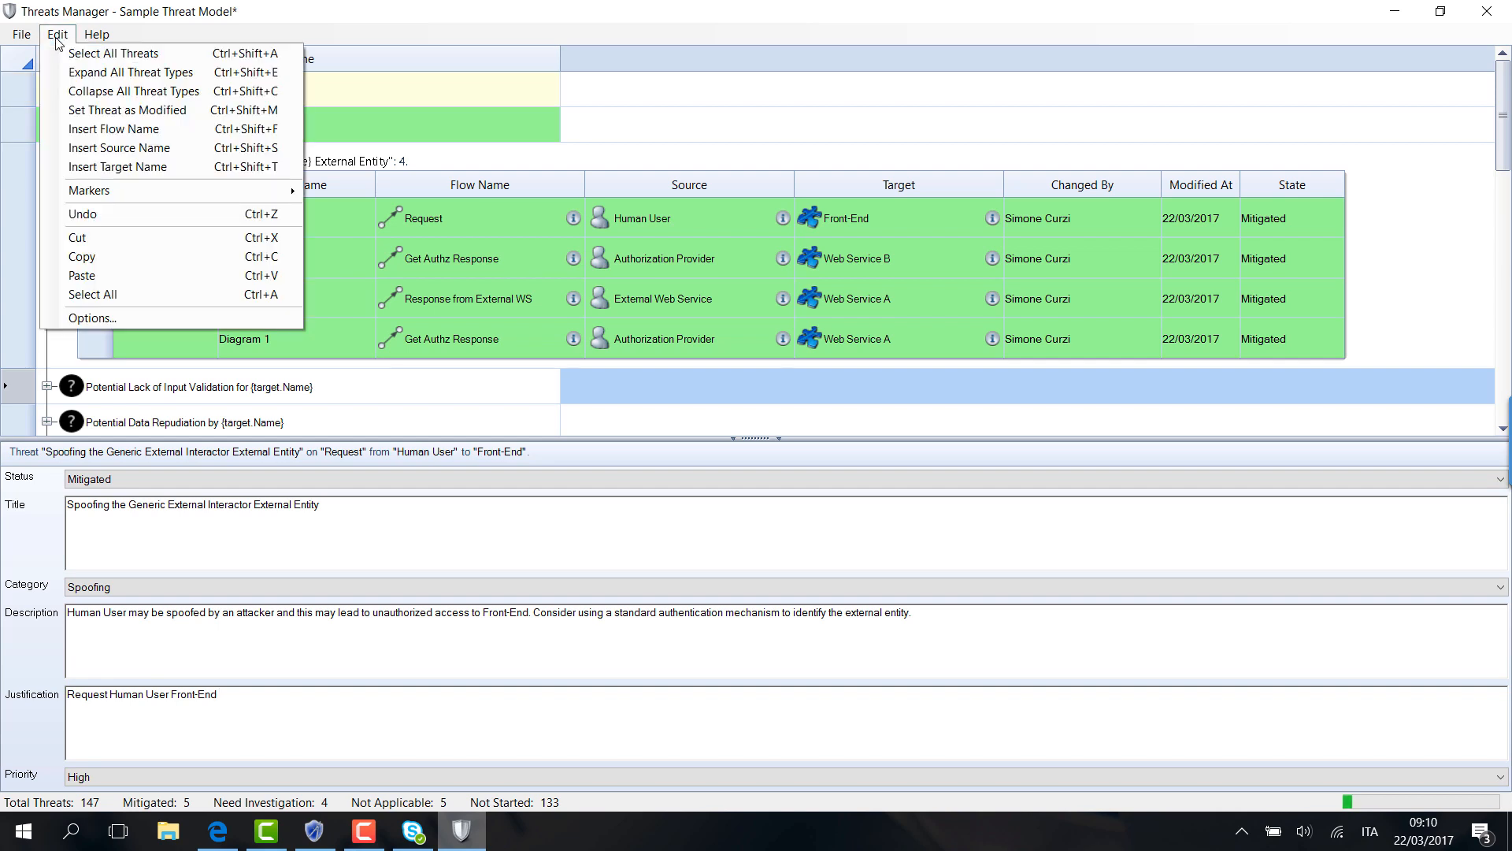
{"action": "left_click", "coordinate": [56, 39]}
{"action": "right_click", "coordinate": [137, 219]}
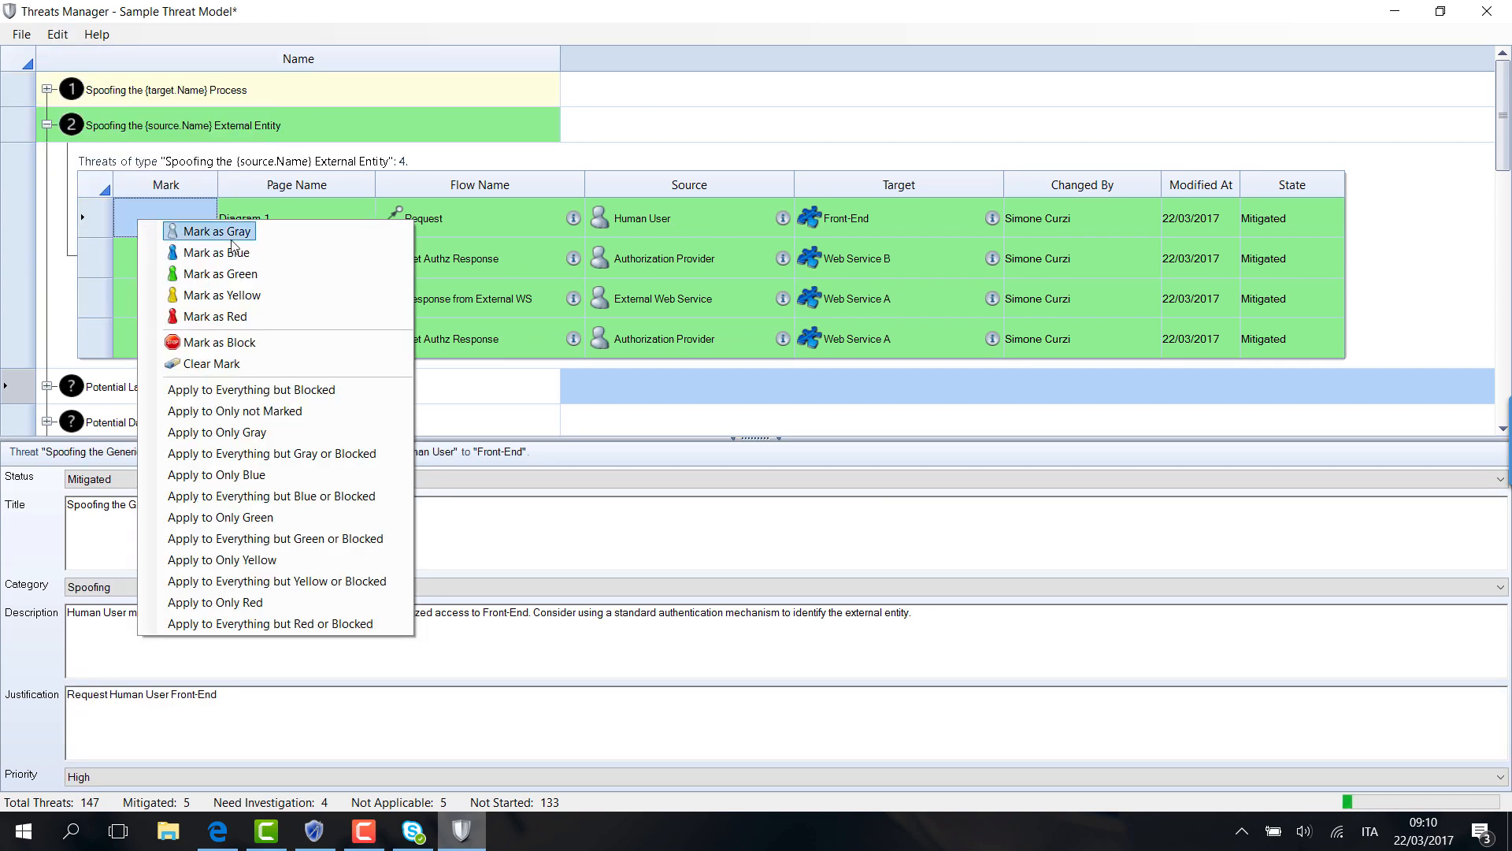
{"action": "left_click", "coordinate": [264, 389]}
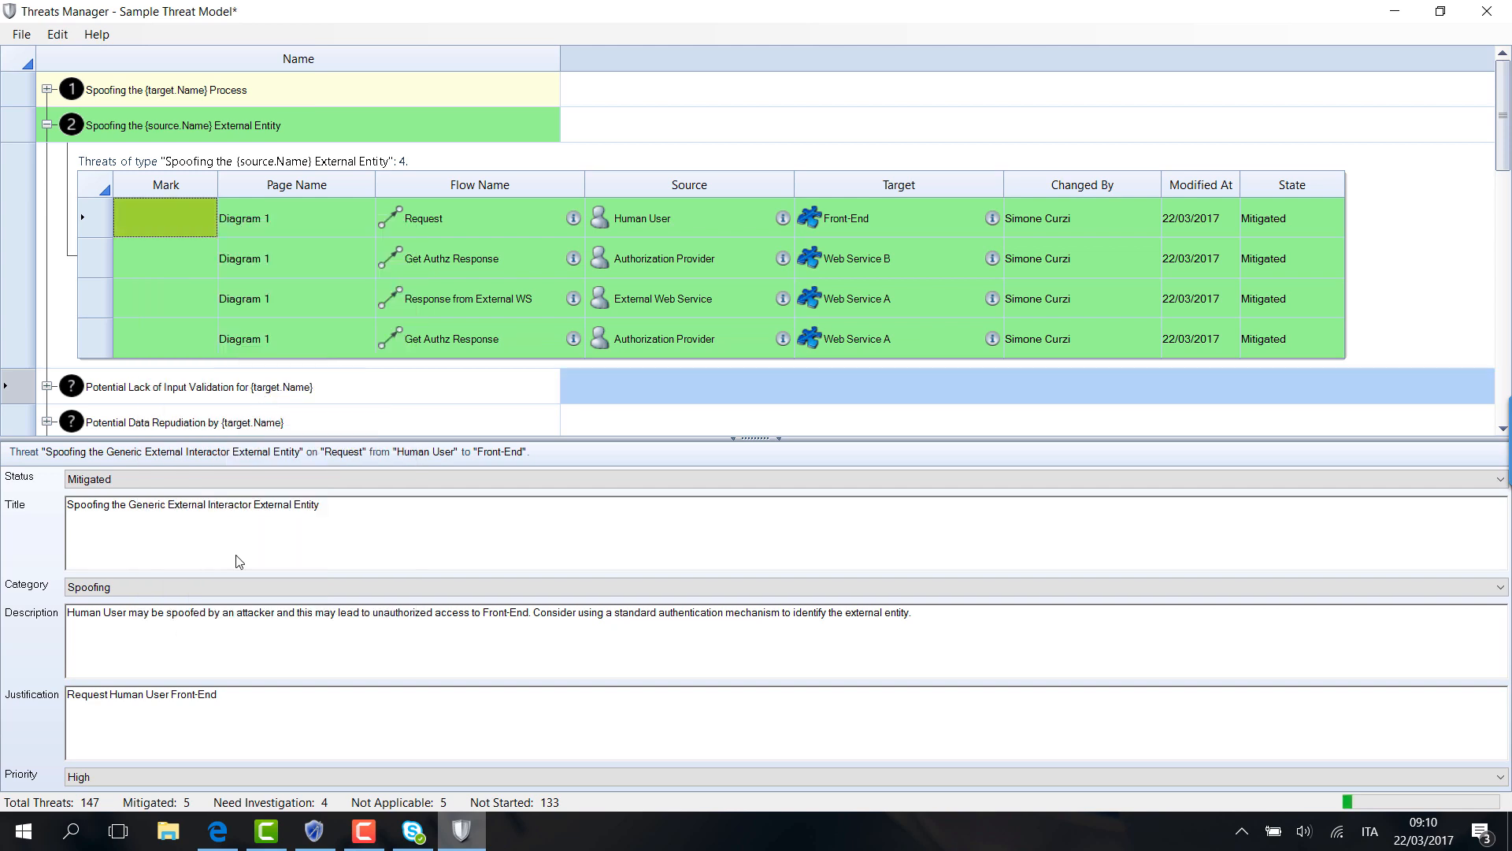
{"action": "left_click", "coordinate": [169, 257]}
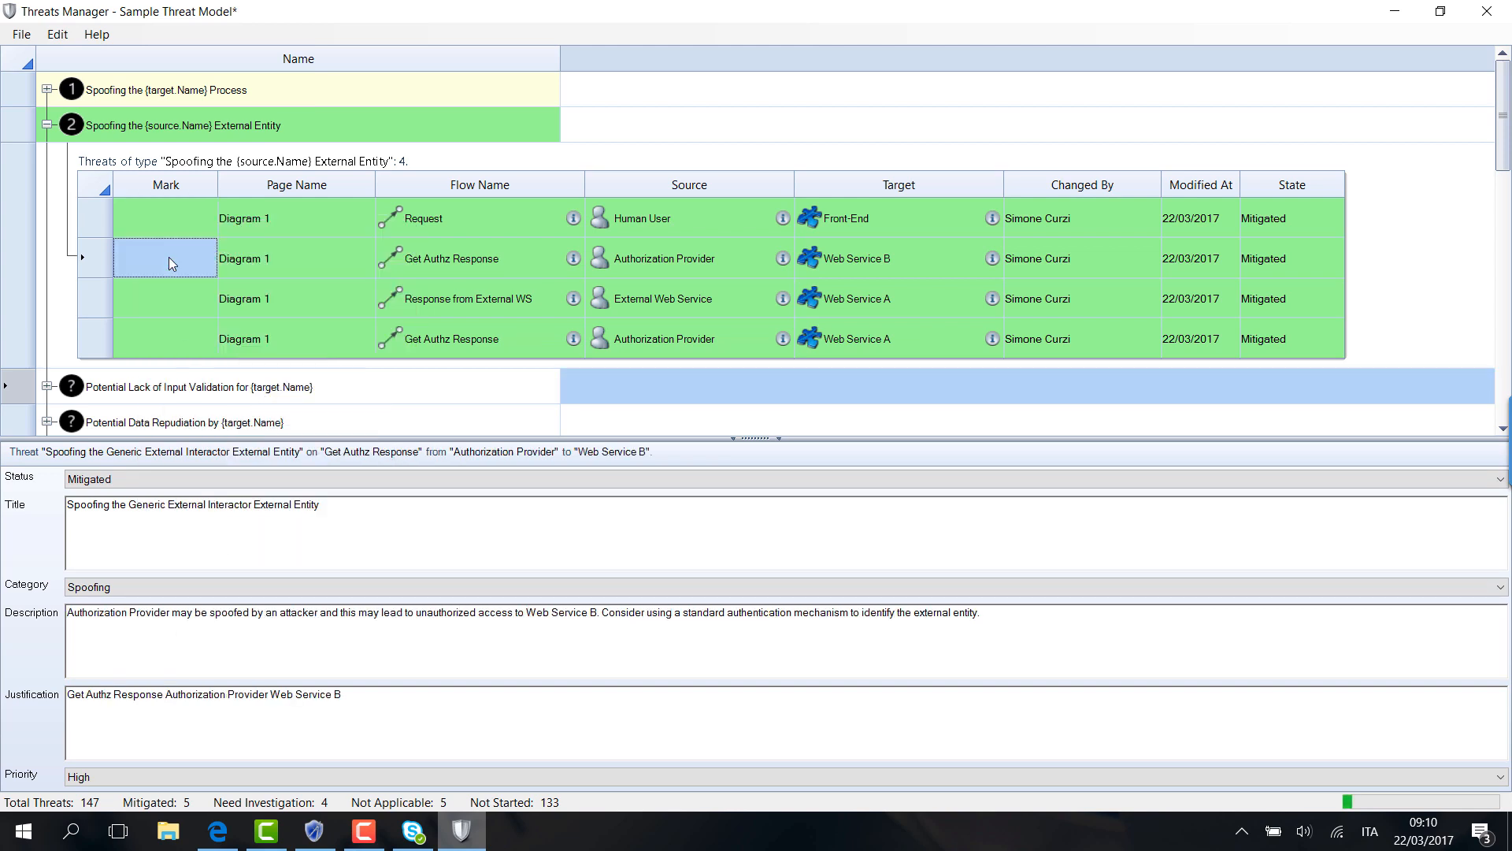
{"action": "left_click", "coordinate": [177, 295]}
{"action": "left_click", "coordinate": [178, 347]}
{"action": "left_click", "coordinate": [183, 301]}
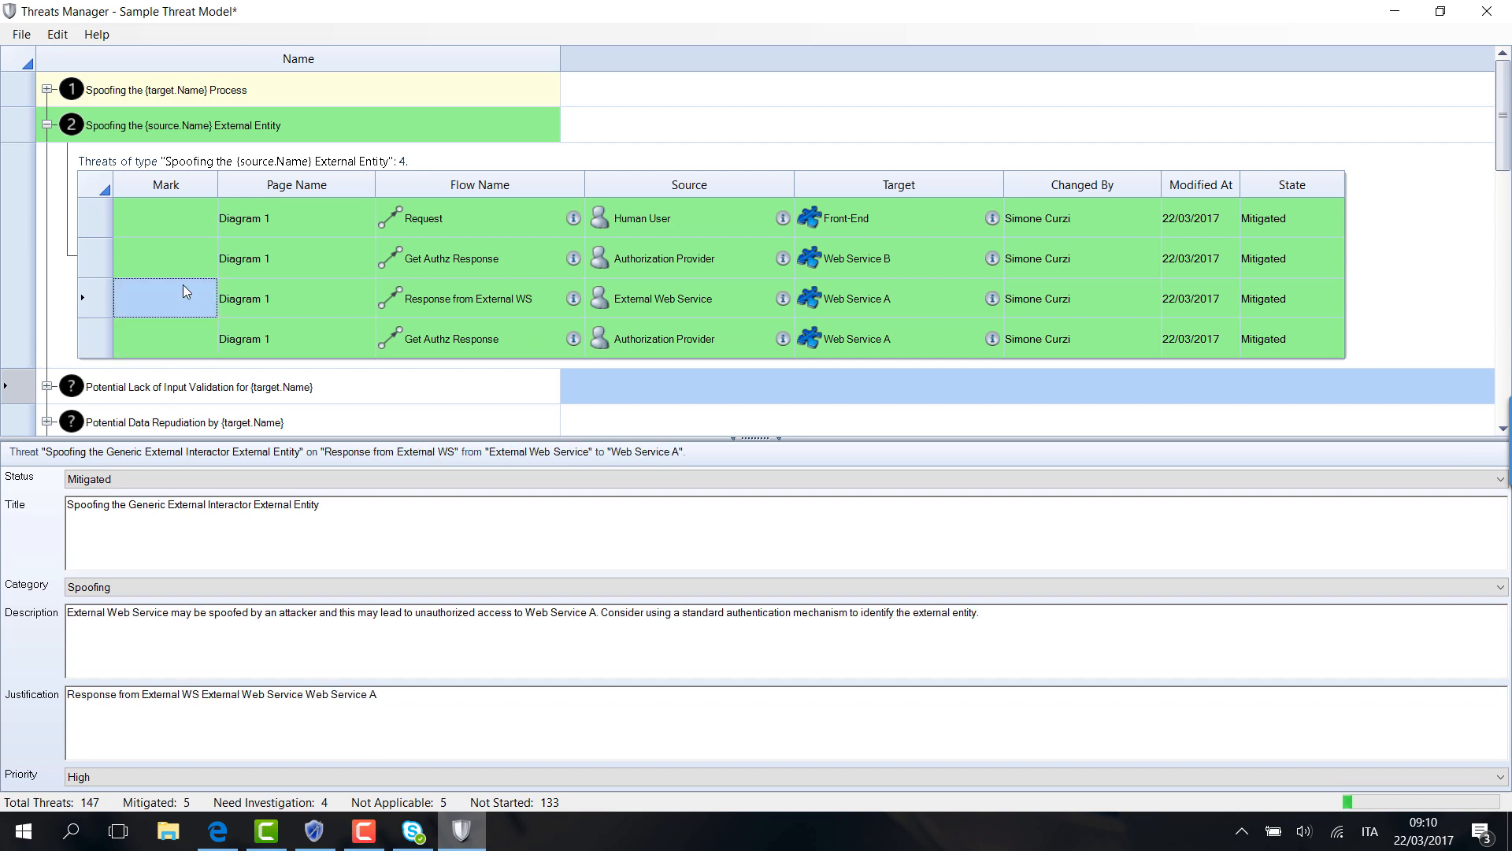
{"action": "left_click", "coordinate": [183, 260]}
{"action": "left_click", "coordinate": [181, 217]}
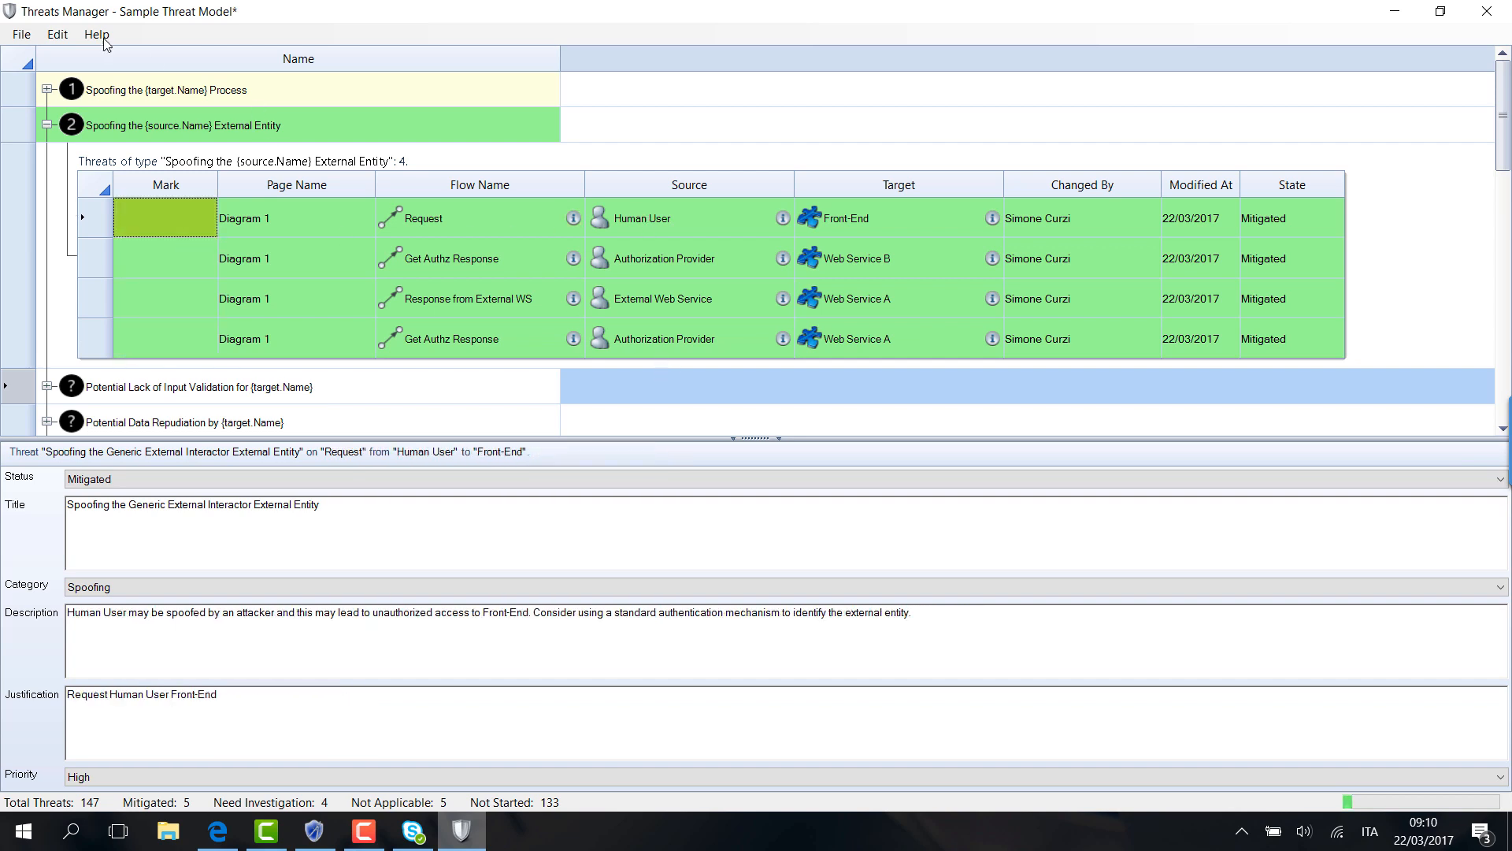
{"action": "left_click", "coordinate": [59, 34]}
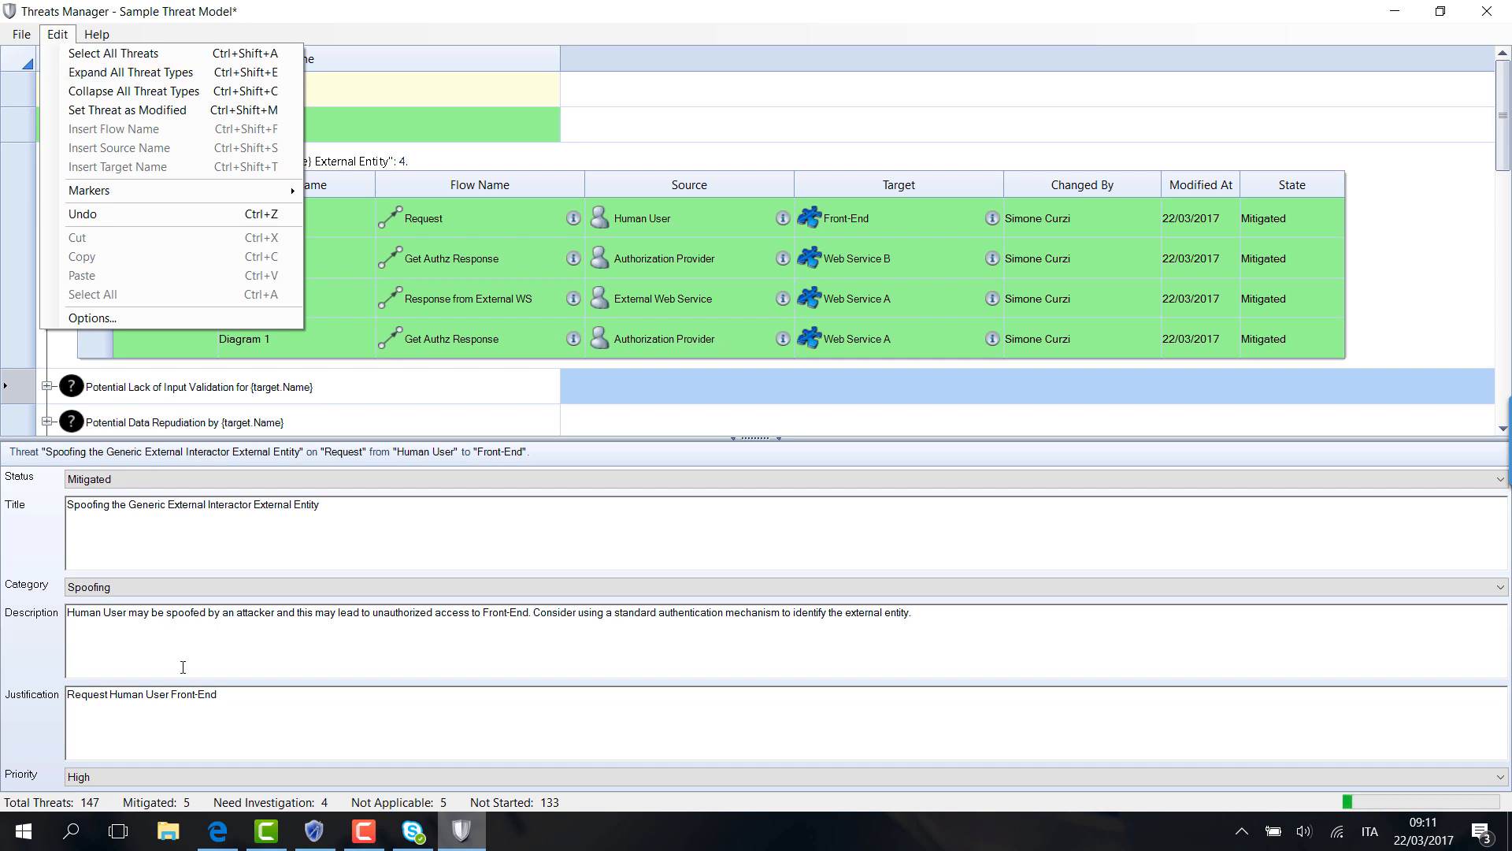
{"action": "left_click", "coordinate": [226, 701]}
{"action": "left_click", "coordinate": [57, 35]}
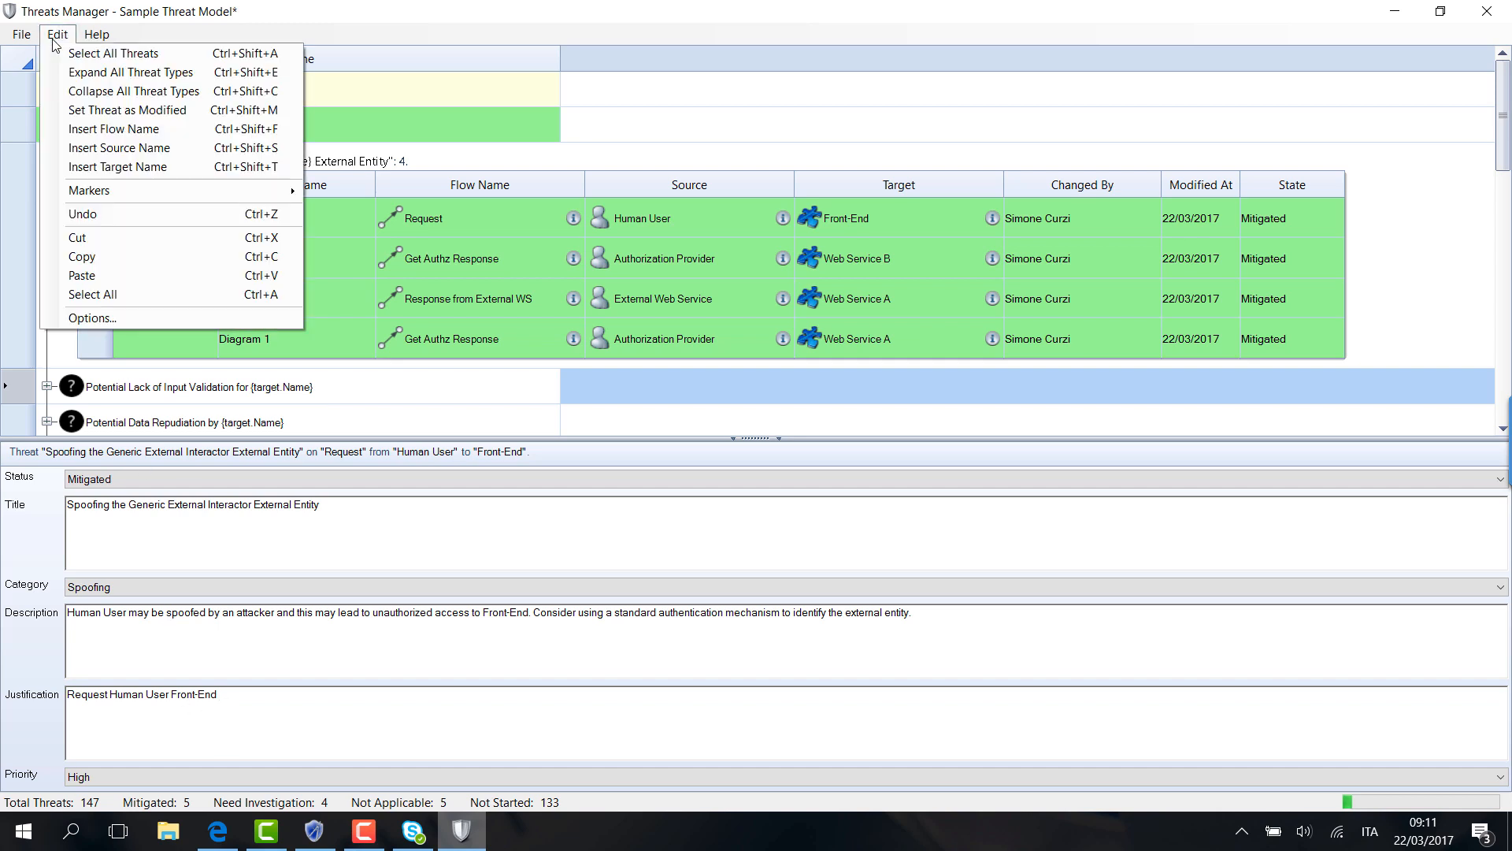
{"action": "left_click", "coordinate": [138, 394]}
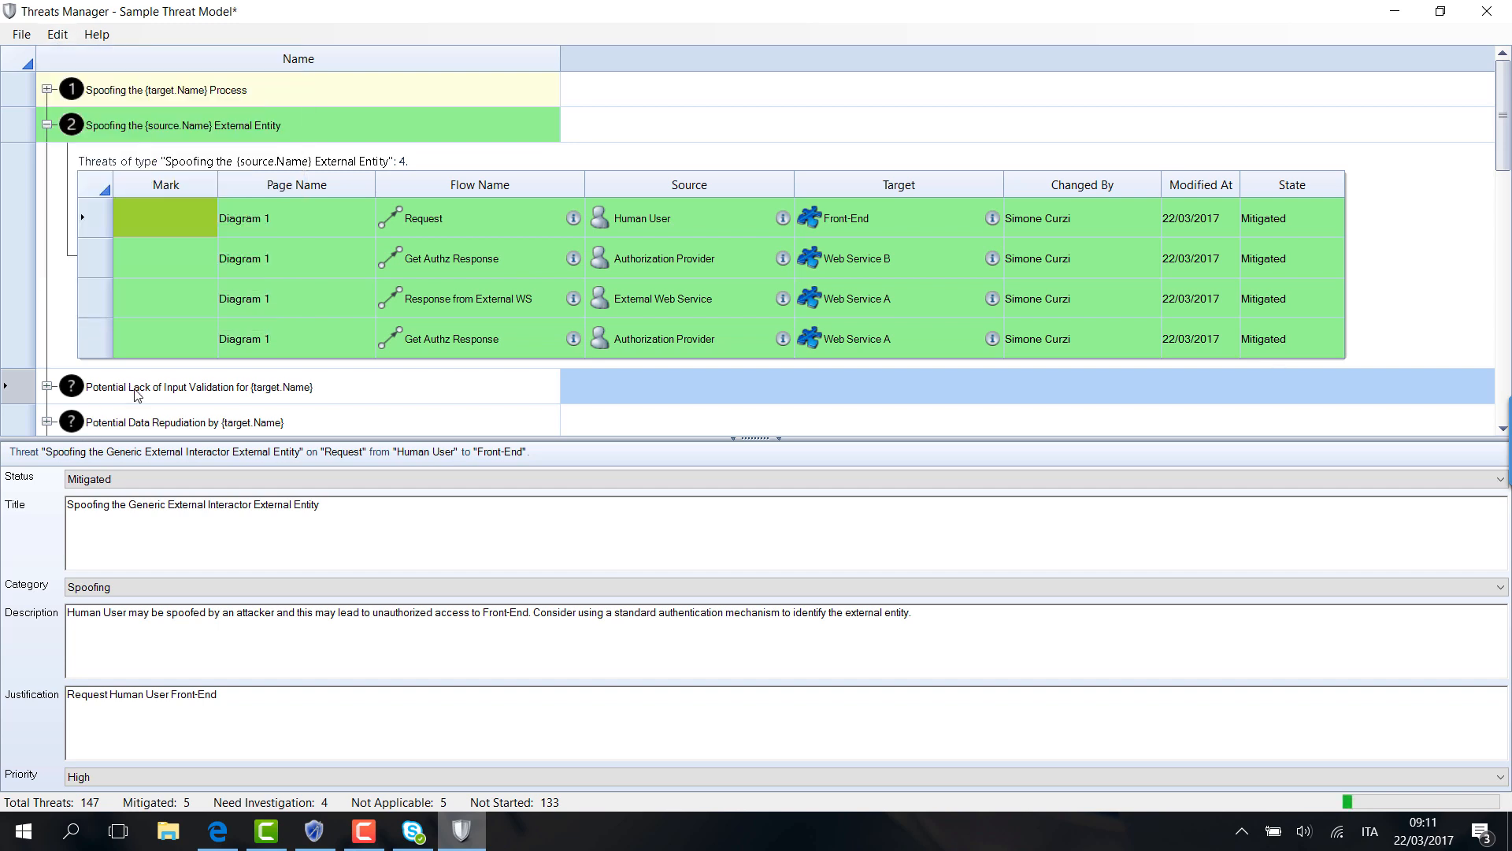
- Expand the Potential Lack of Input Validation for {target.Name} threat type and set its Request threat as modified
{"action": "left_click", "coordinate": [47, 387]}
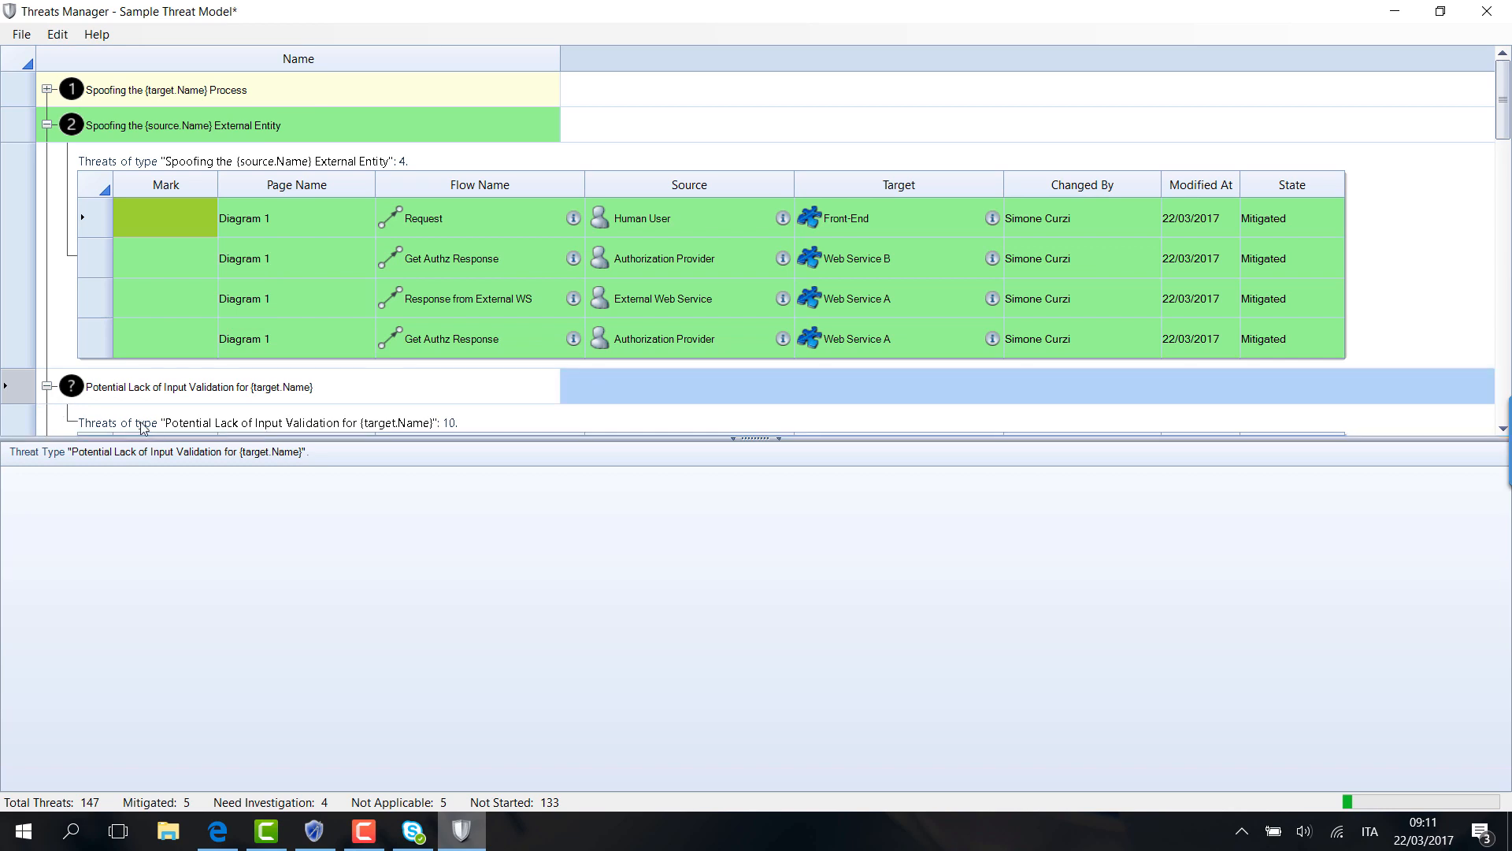
{"action": "scroll", "coordinate": [234, 409], "scroll_direction": "down", "scroll_amount": 2}
{"action": "left_click", "coordinate": [158, 367]}
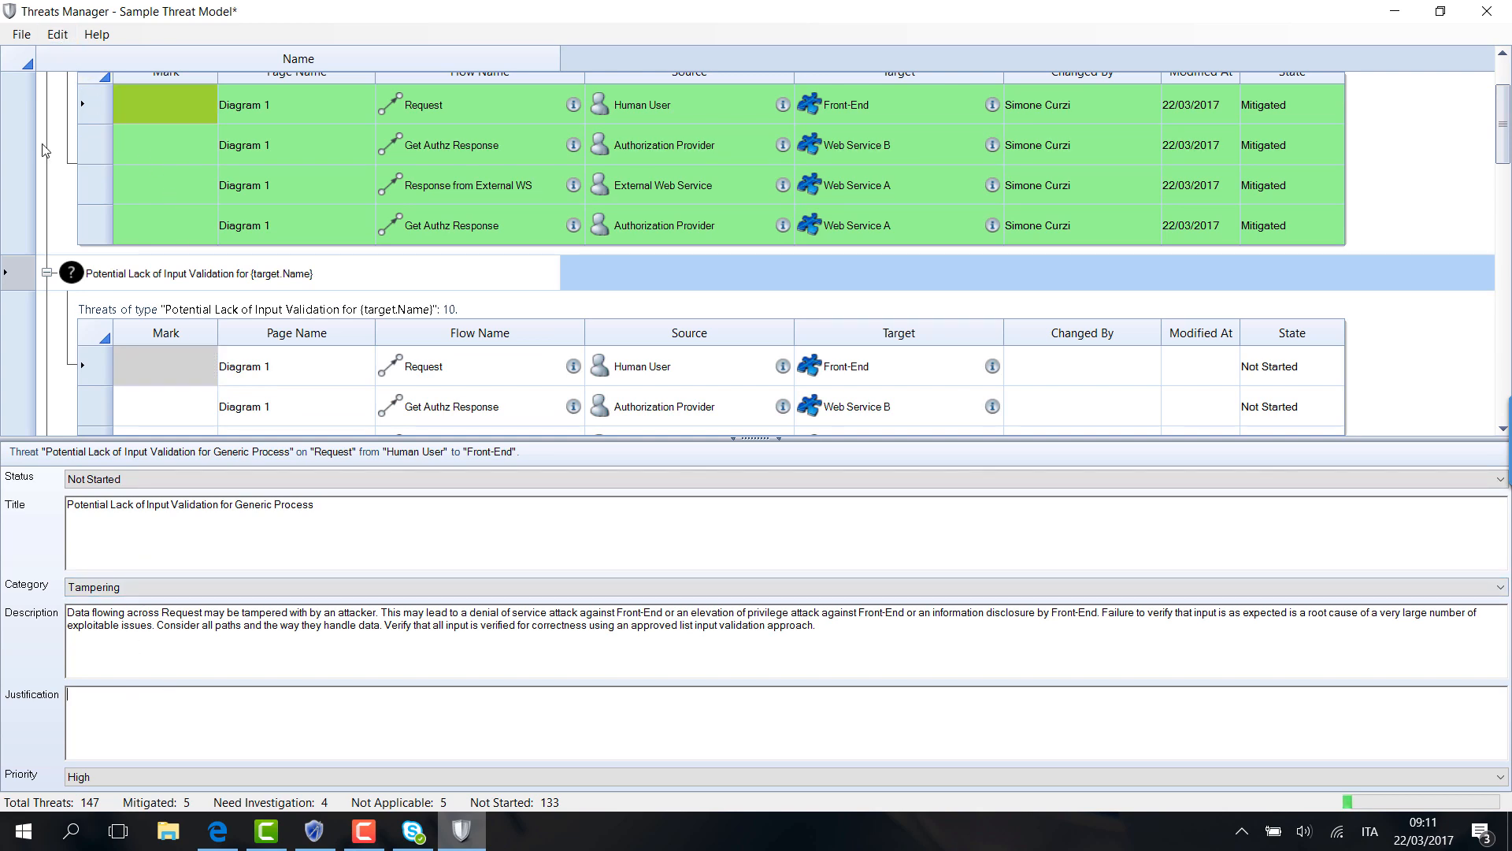
{"action": "left_click", "coordinate": [53, 37]}
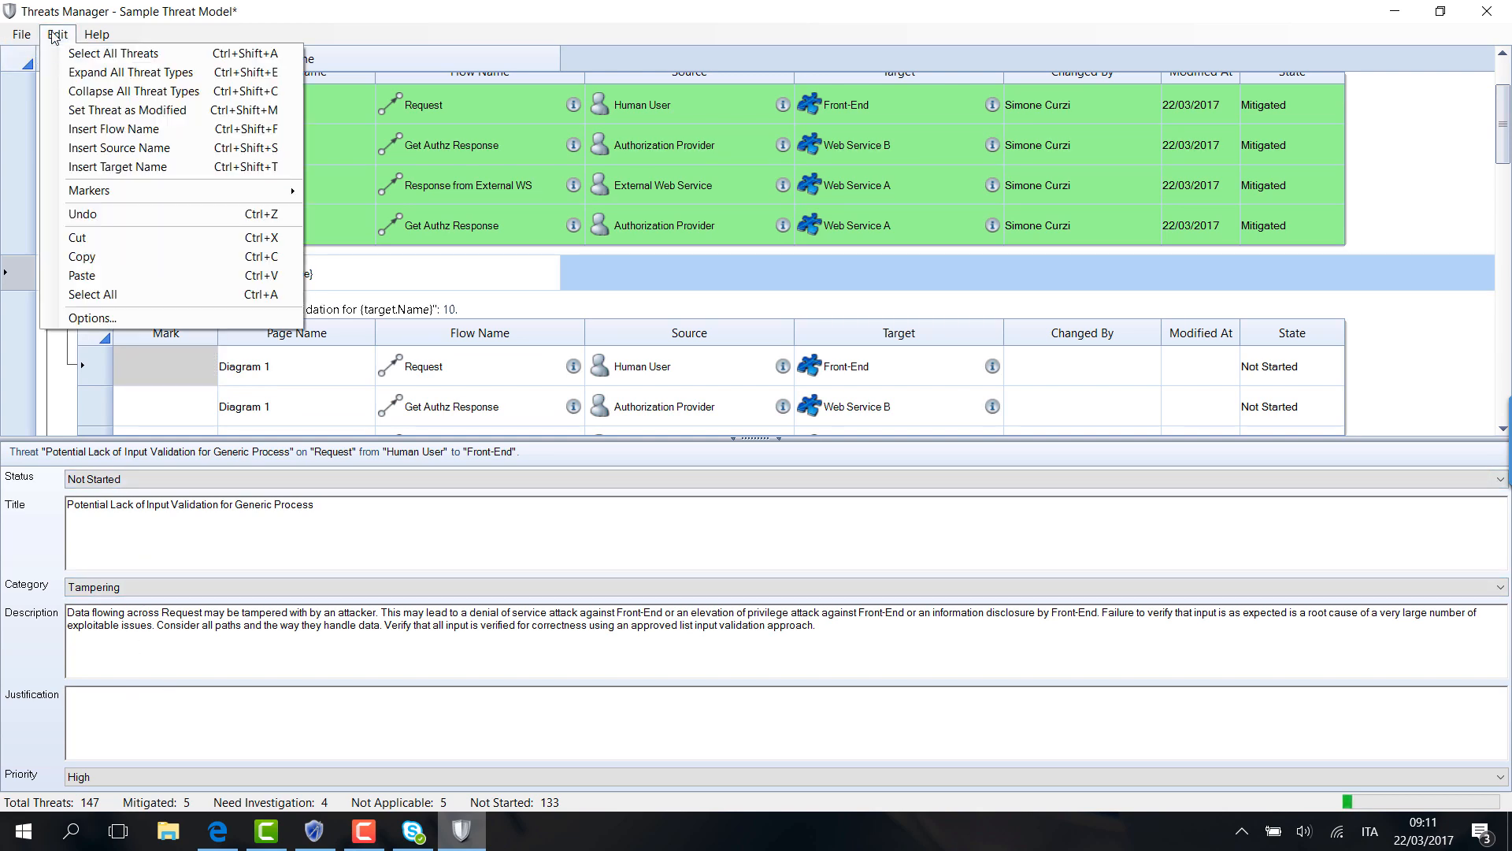
{"action": "left_click", "coordinate": [248, 114]}
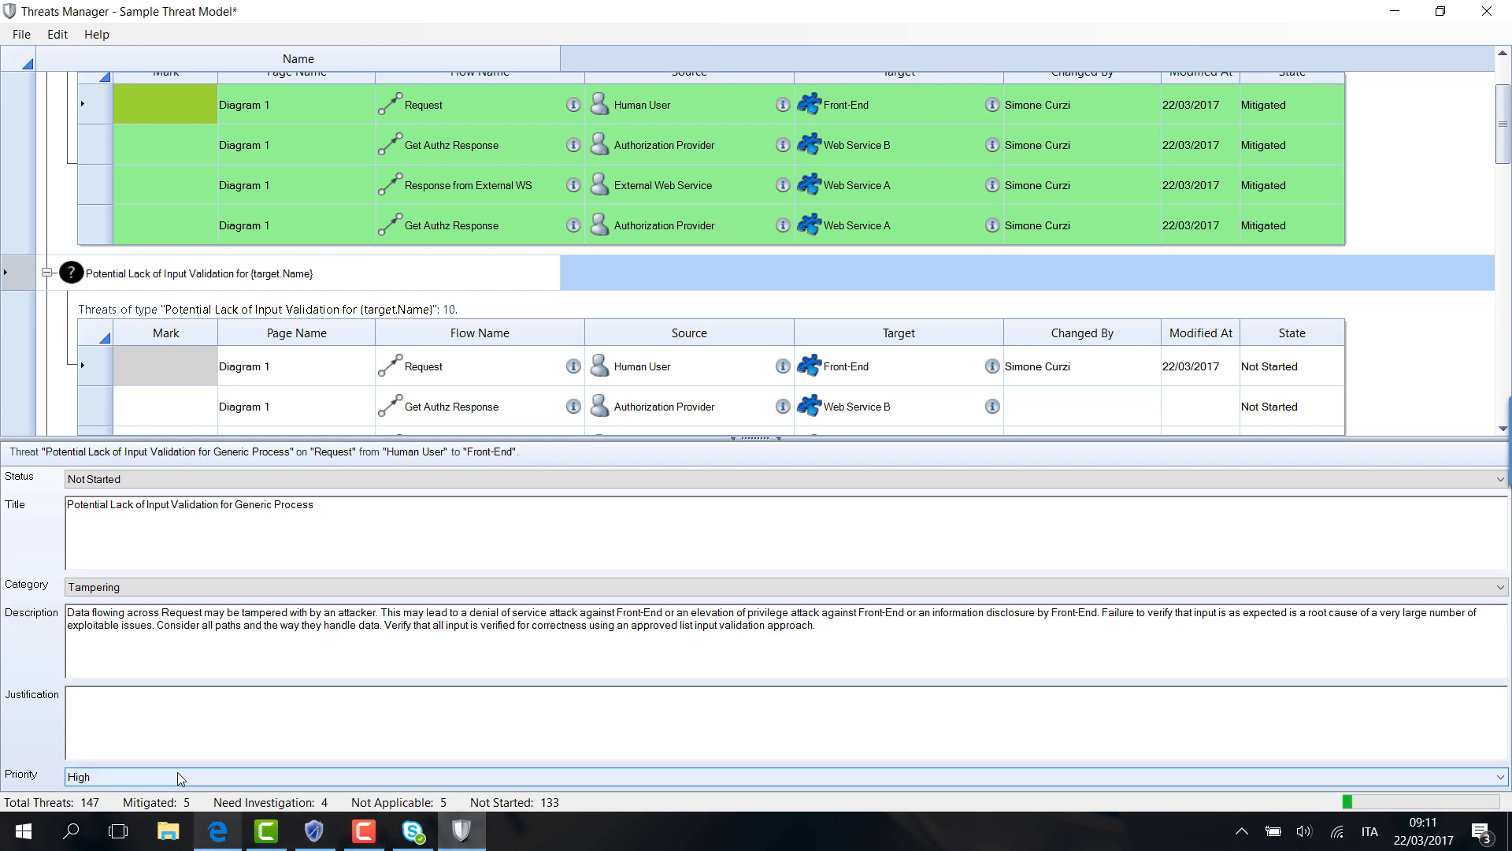
- Set the input validation threat on Get Authz Response to Web Service B as modified
{"action": "left_click", "coordinate": [197, 397]}
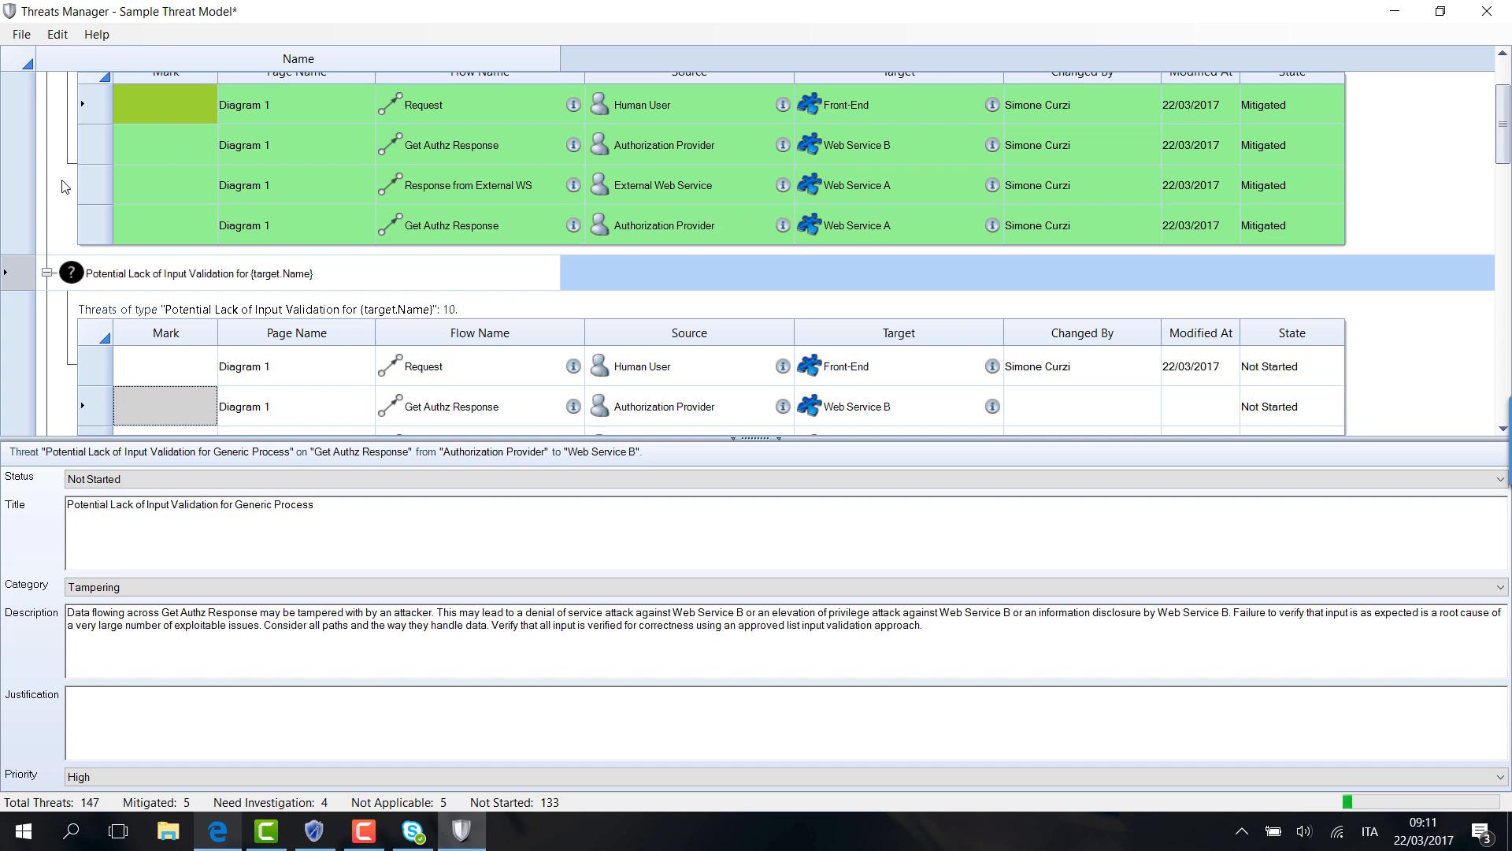
{"action": "left_click", "coordinate": [57, 35]}
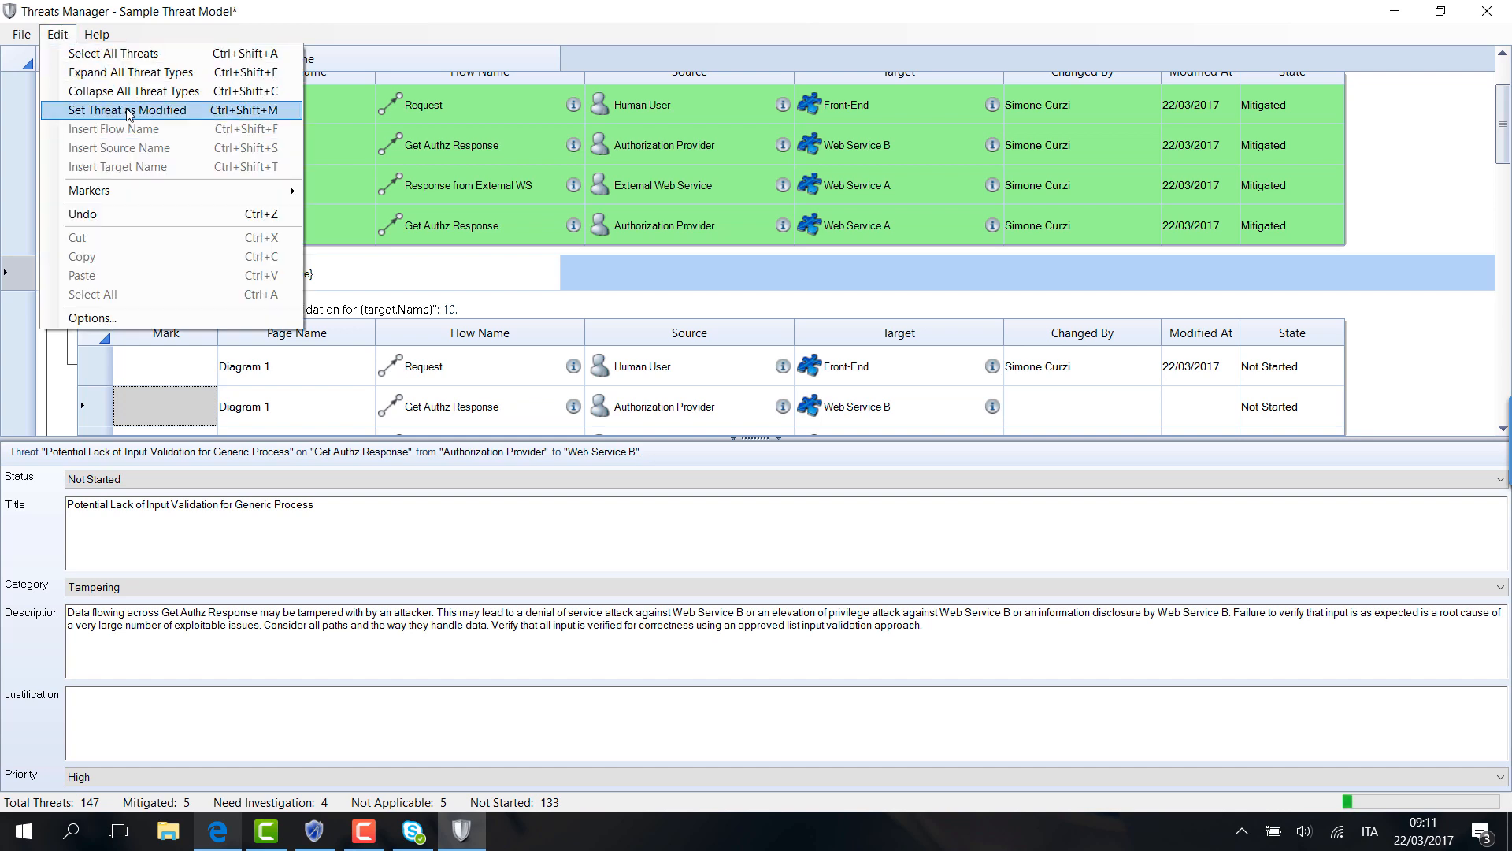
{"action": "left_click", "coordinate": [129, 111]}
{"action": "scroll", "coordinate": [305, 347], "scroll_direction": "down", "scroll_amount": 3}
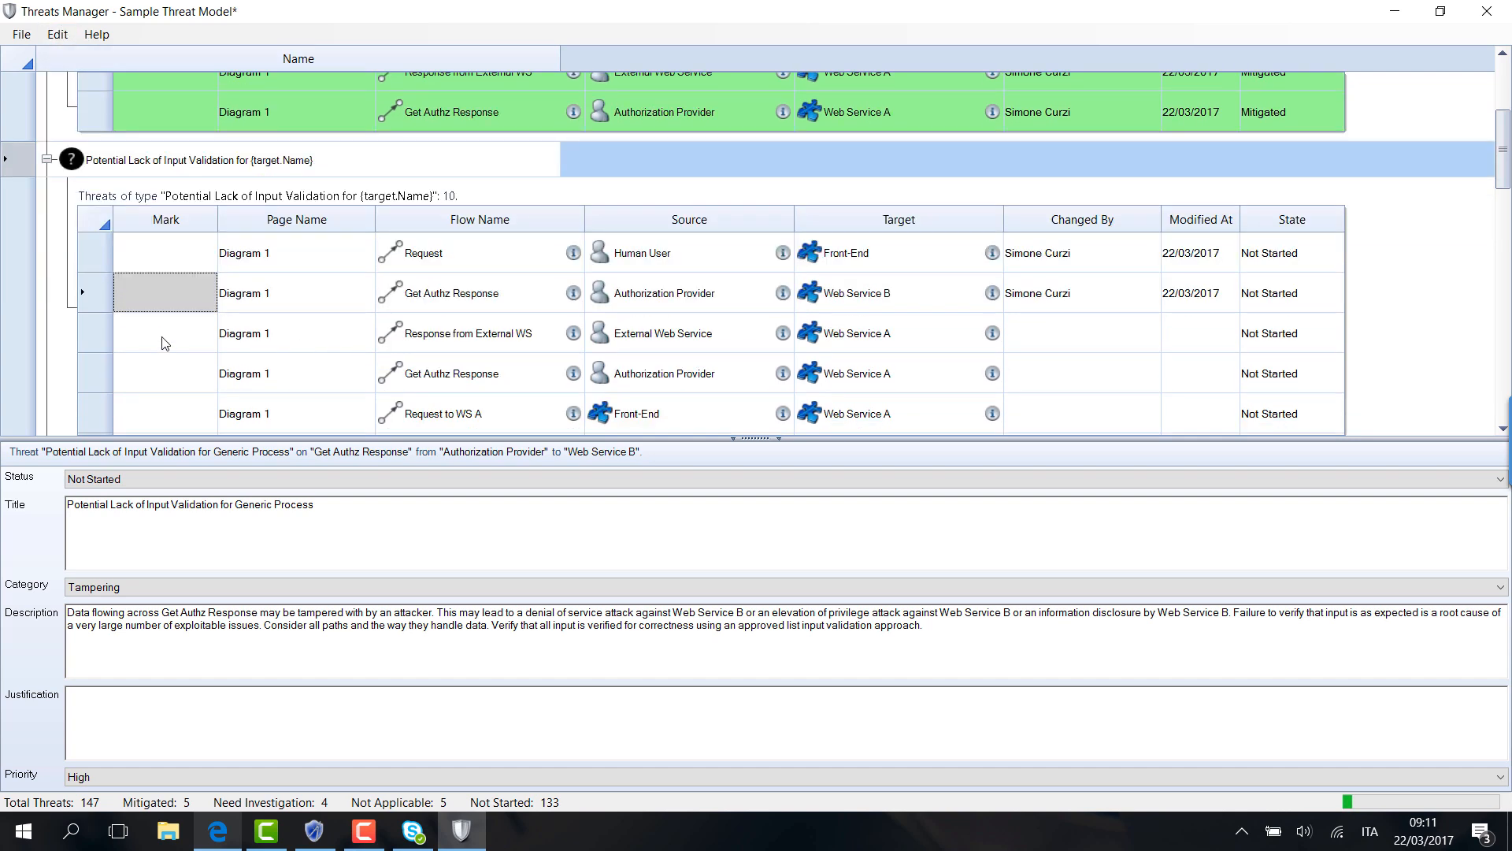
{"action": "scroll", "coordinate": [182, 323], "scroll_direction": "down", "scroll_amount": 1}
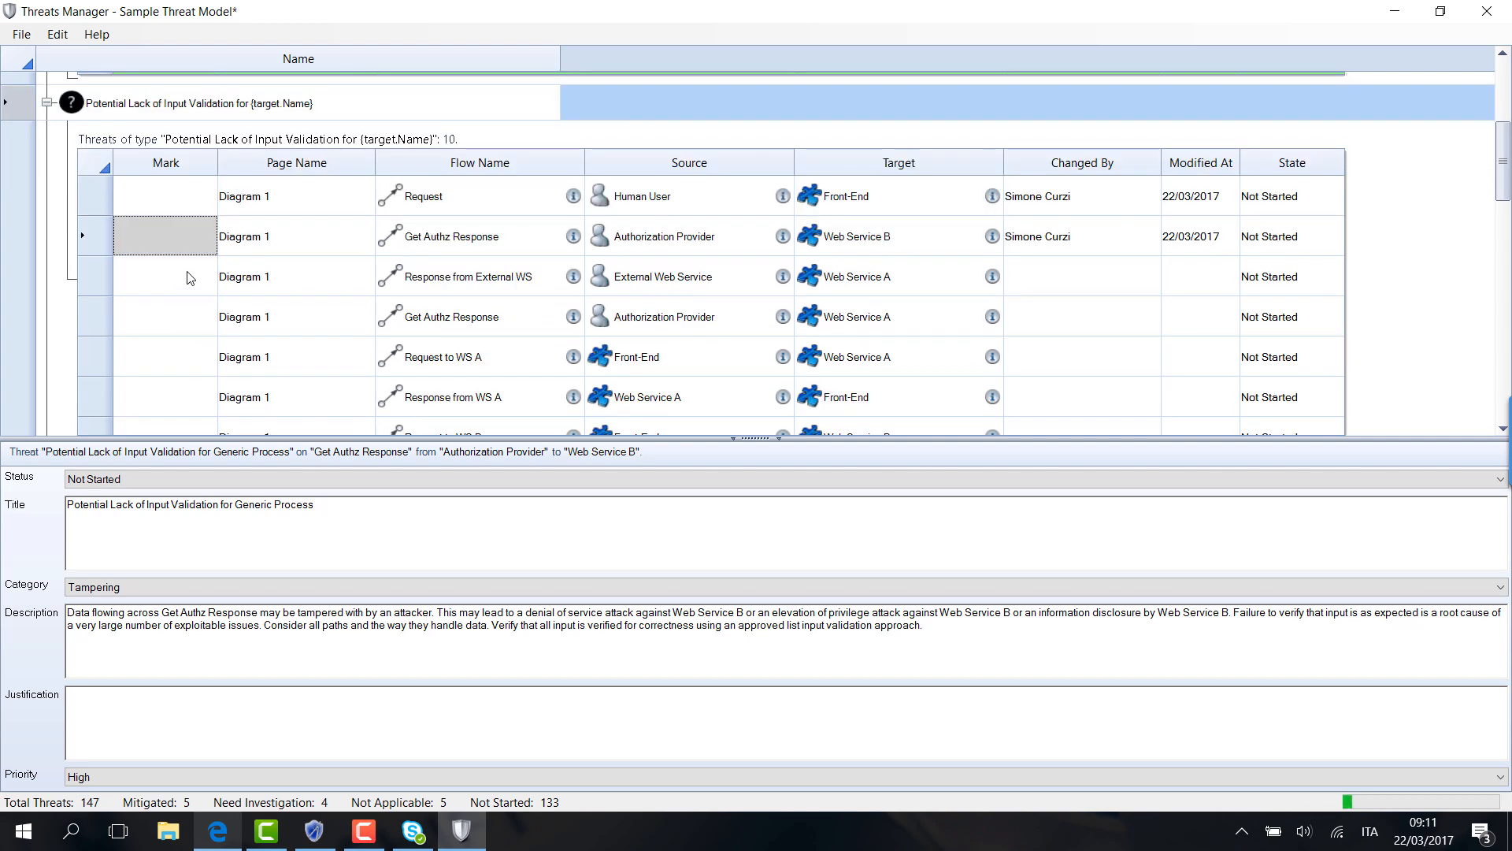
{"action": "scroll", "coordinate": [190, 278], "scroll_direction": "down", "scroll_amount": 4}
{"action": "scroll", "coordinate": [192, 277], "scroll_direction": "up", "scroll_amount": 3}
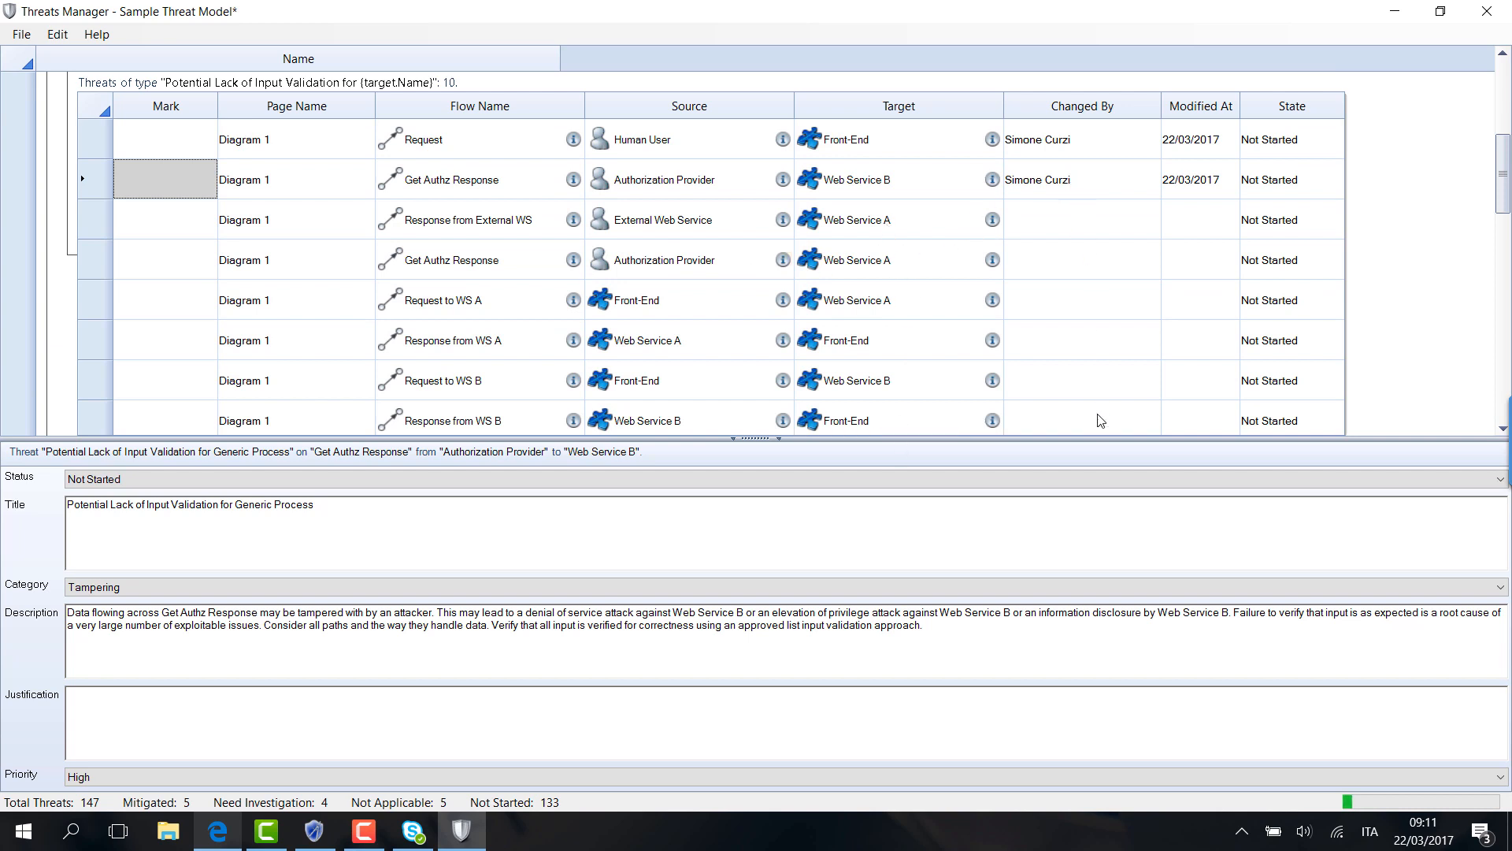
{"action": "scroll", "coordinate": [836, 311], "scroll_direction": "up", "scroll_amount": 1}
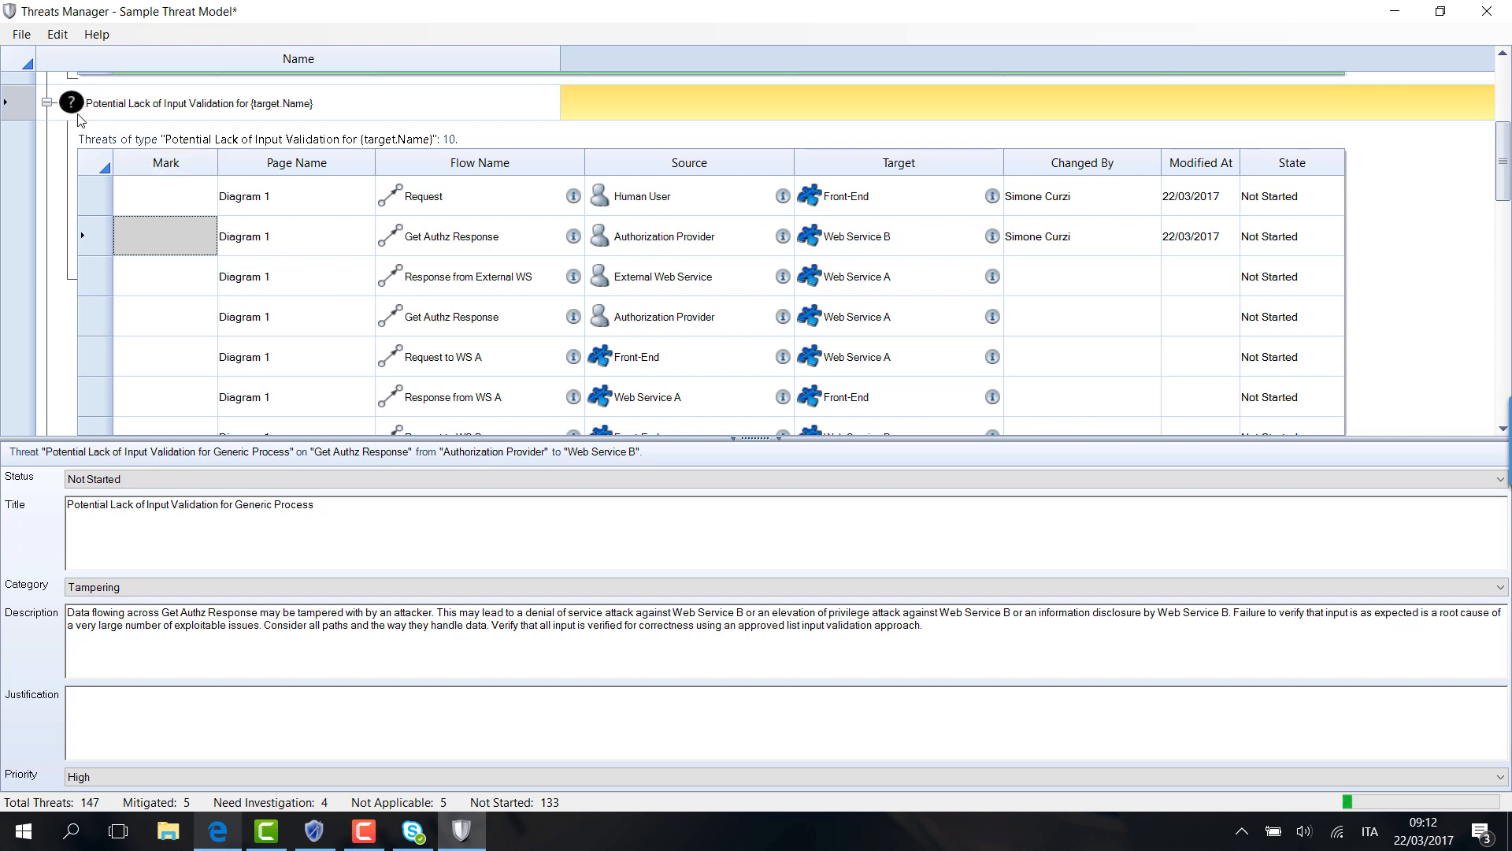
- Apply the input validation threat on Get Authz Response to Web Service B to everything but Blocked
{"action": "left_click", "coordinate": [189, 279]}
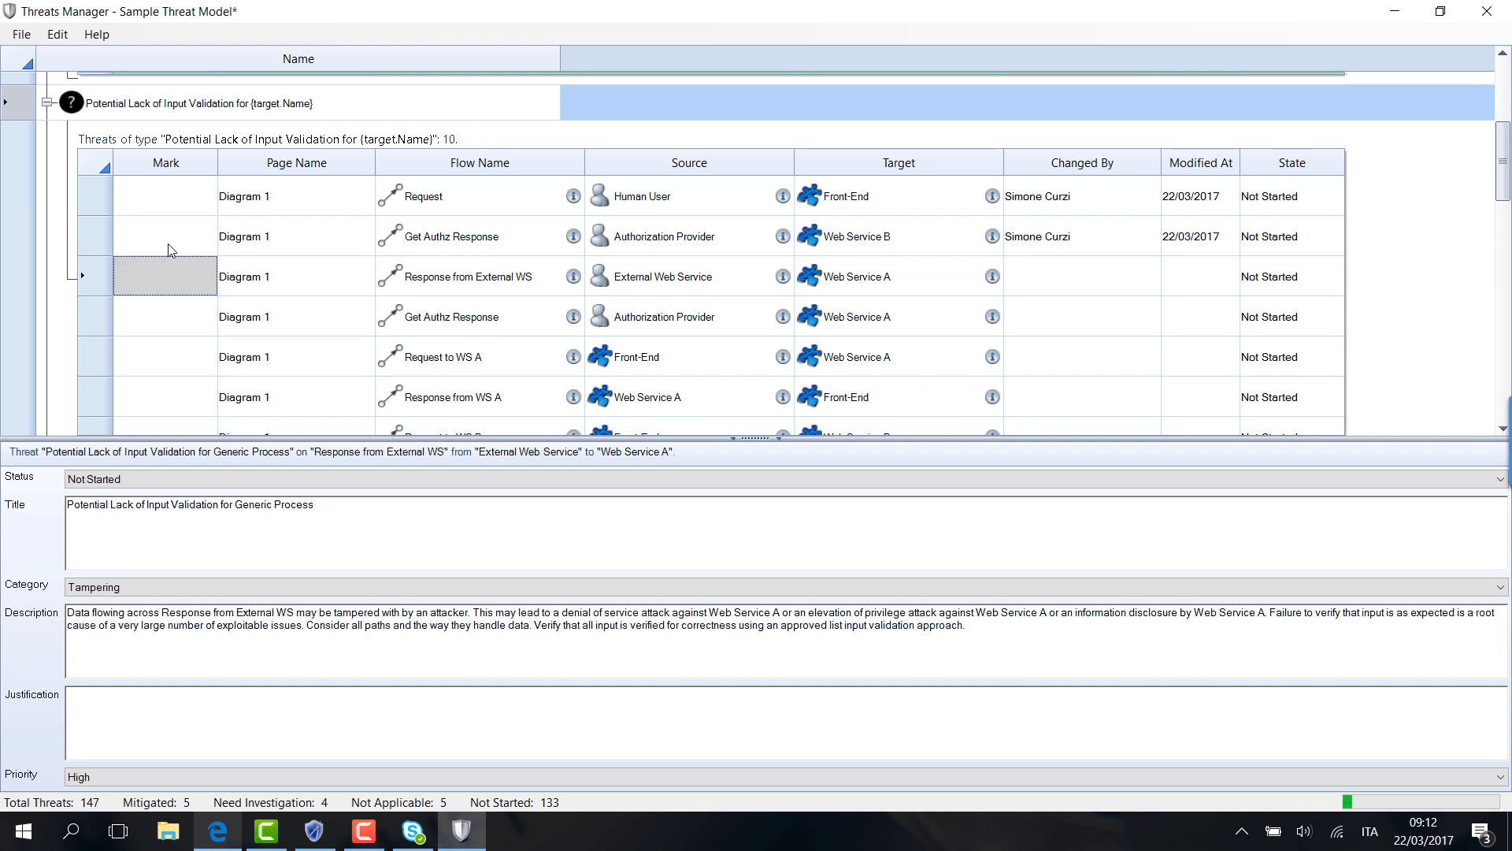
{"action": "left_click", "coordinate": [169, 244]}
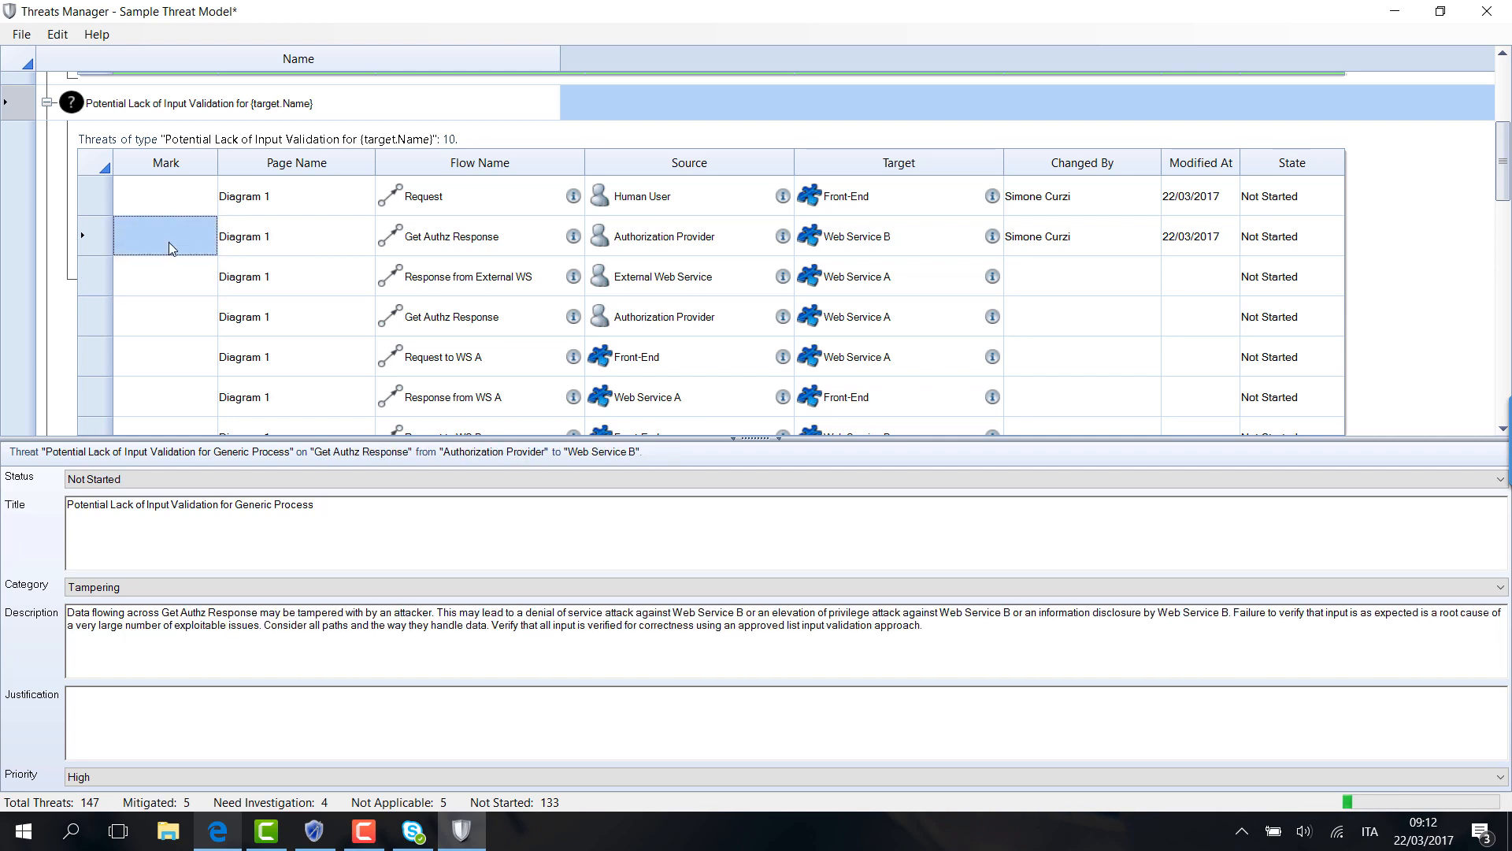
{"action": "left_click", "coordinate": [74, 42]}
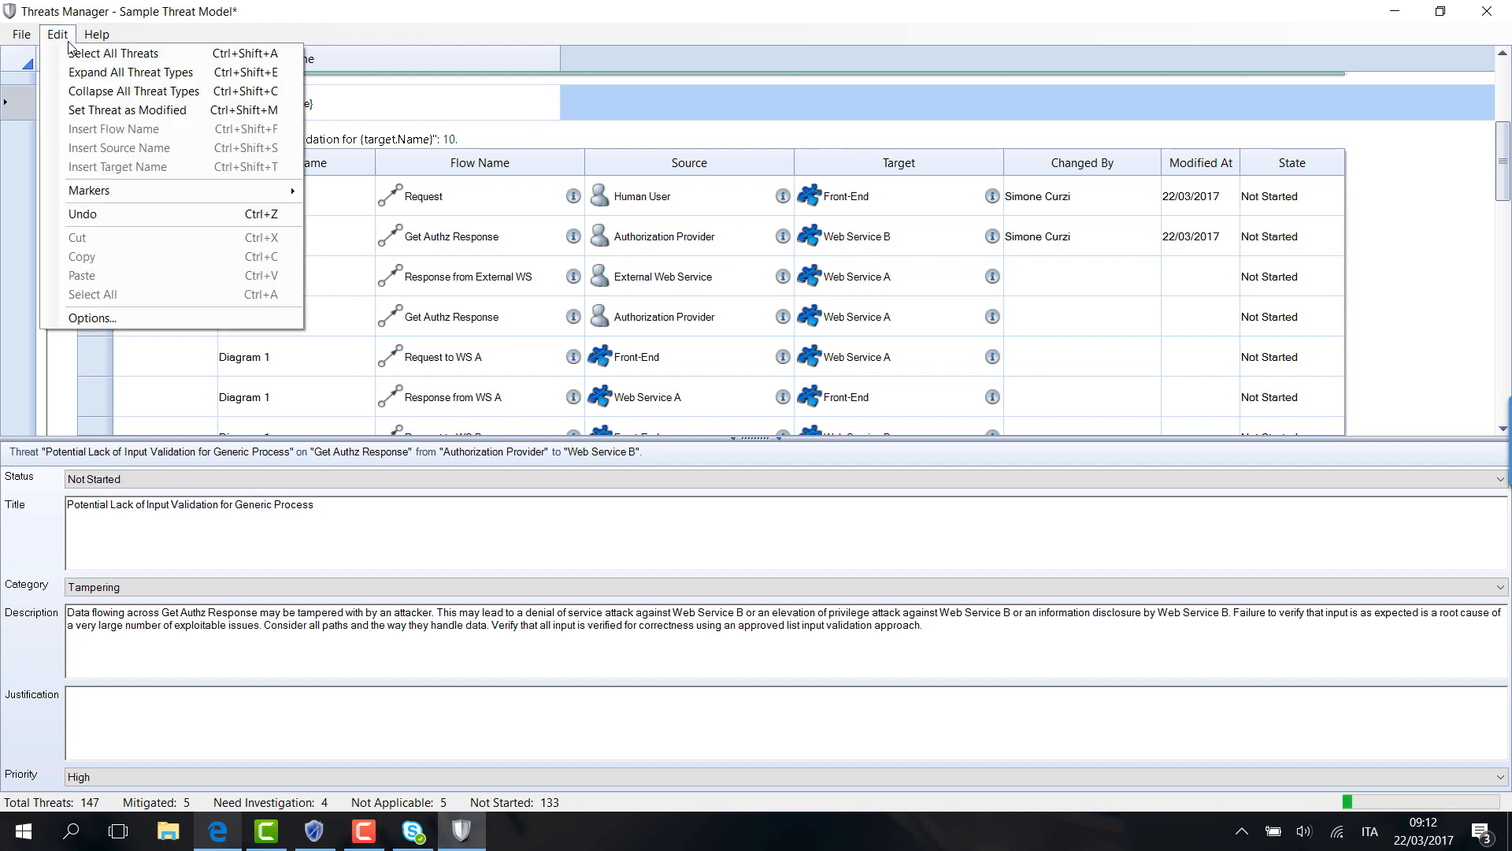
{"action": "left_click", "coordinate": [74, 43]}
{"action": "right_click", "coordinate": [178, 241]}
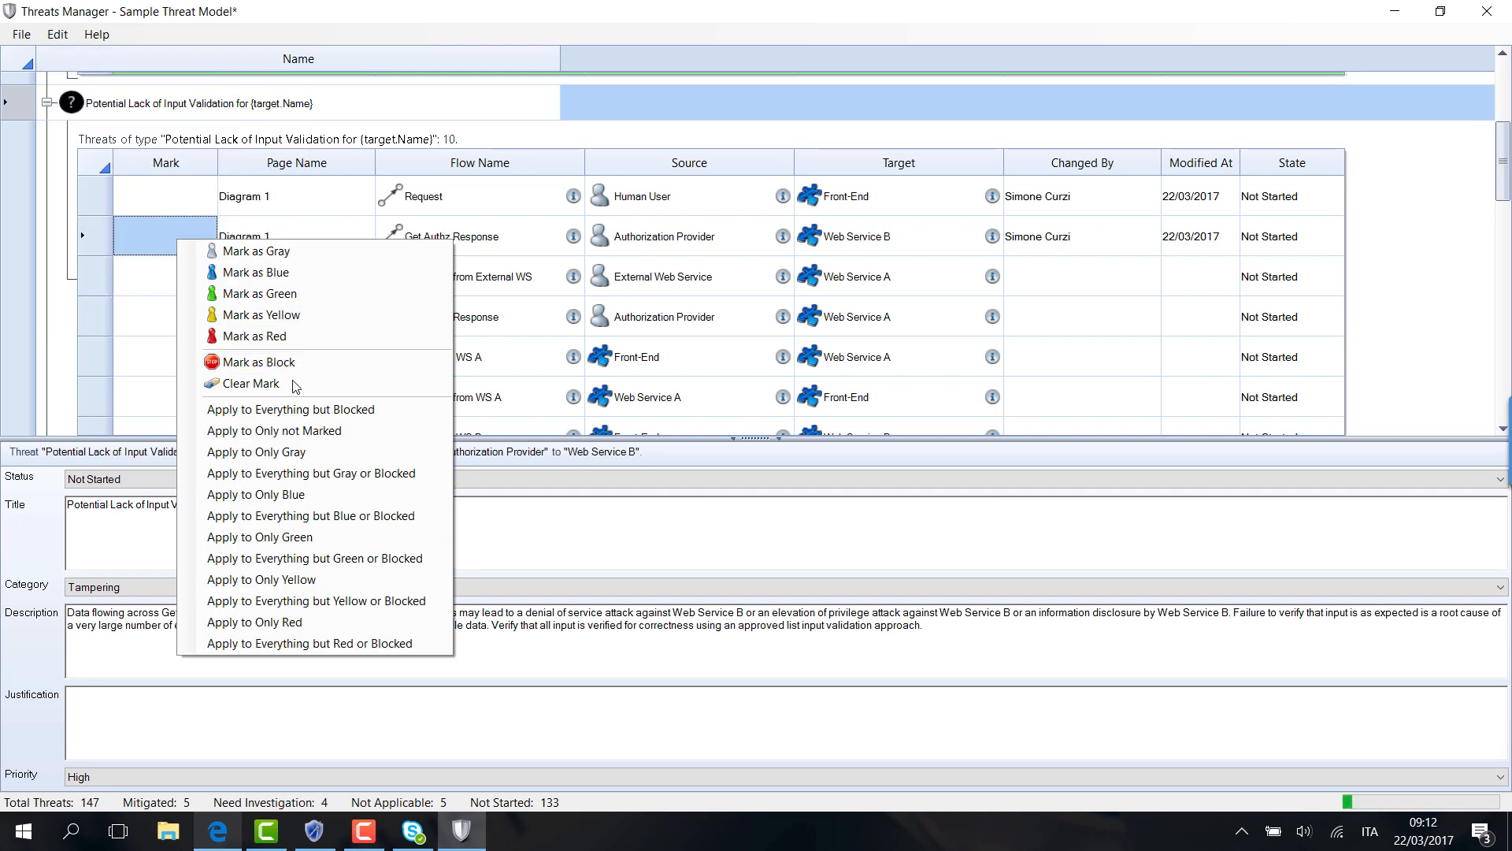
{"action": "left_click", "coordinate": [304, 415]}
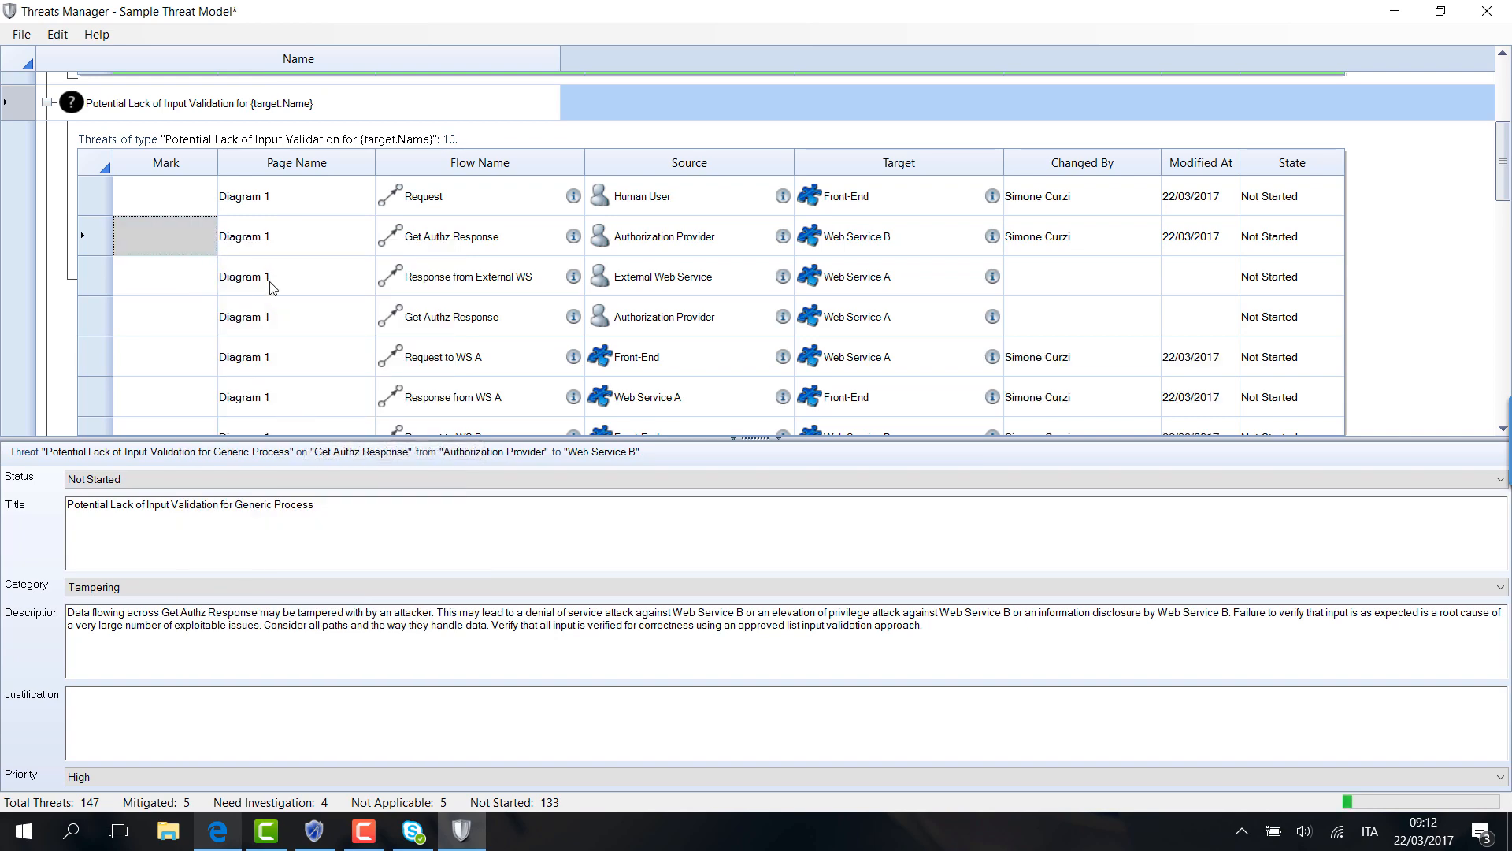
{"action": "scroll", "coordinate": [1053, 381], "scroll_direction": "down", "scroll_amount": 3}
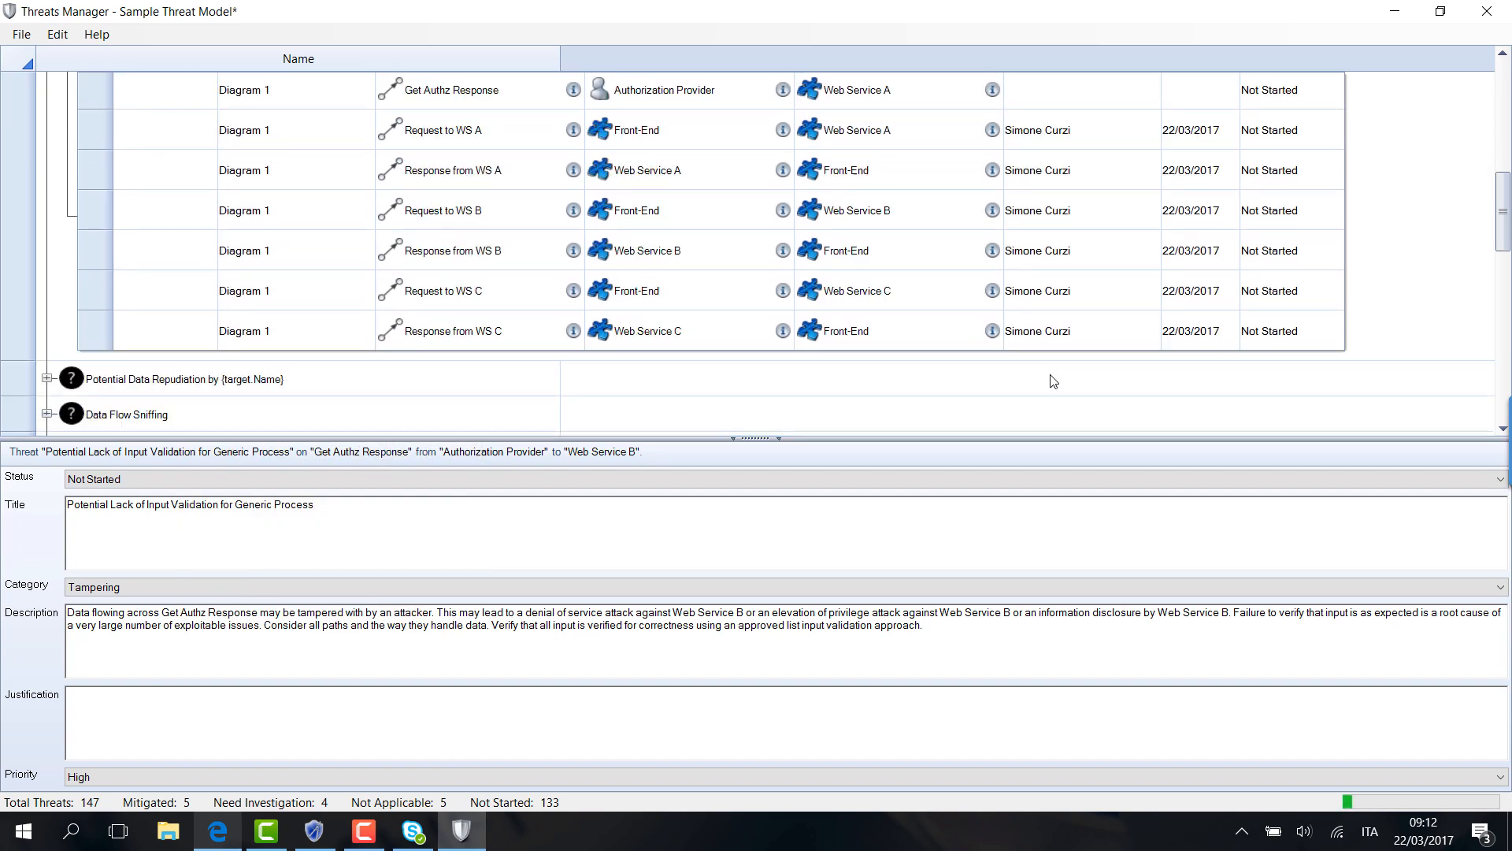
{"action": "scroll", "coordinate": [1053, 380], "scroll_direction": "up", "scroll_amount": 2}
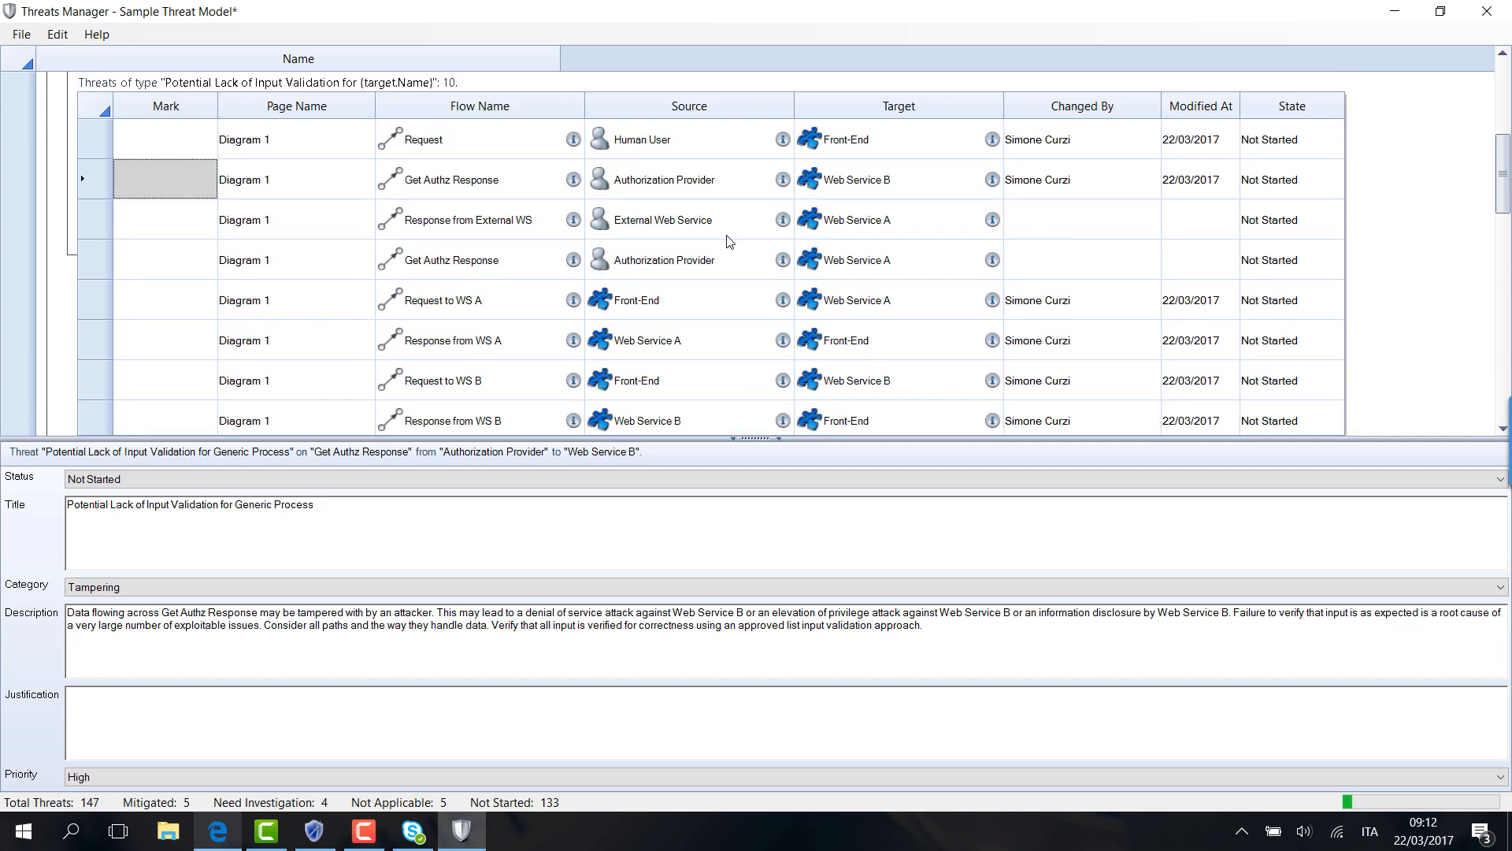
- Go through the input validation threats from Response from External WS to Response from WS C, examining each one's details
{"action": "left_click", "coordinate": [169, 220]}
{"action": "left_click", "coordinate": [172, 266]}
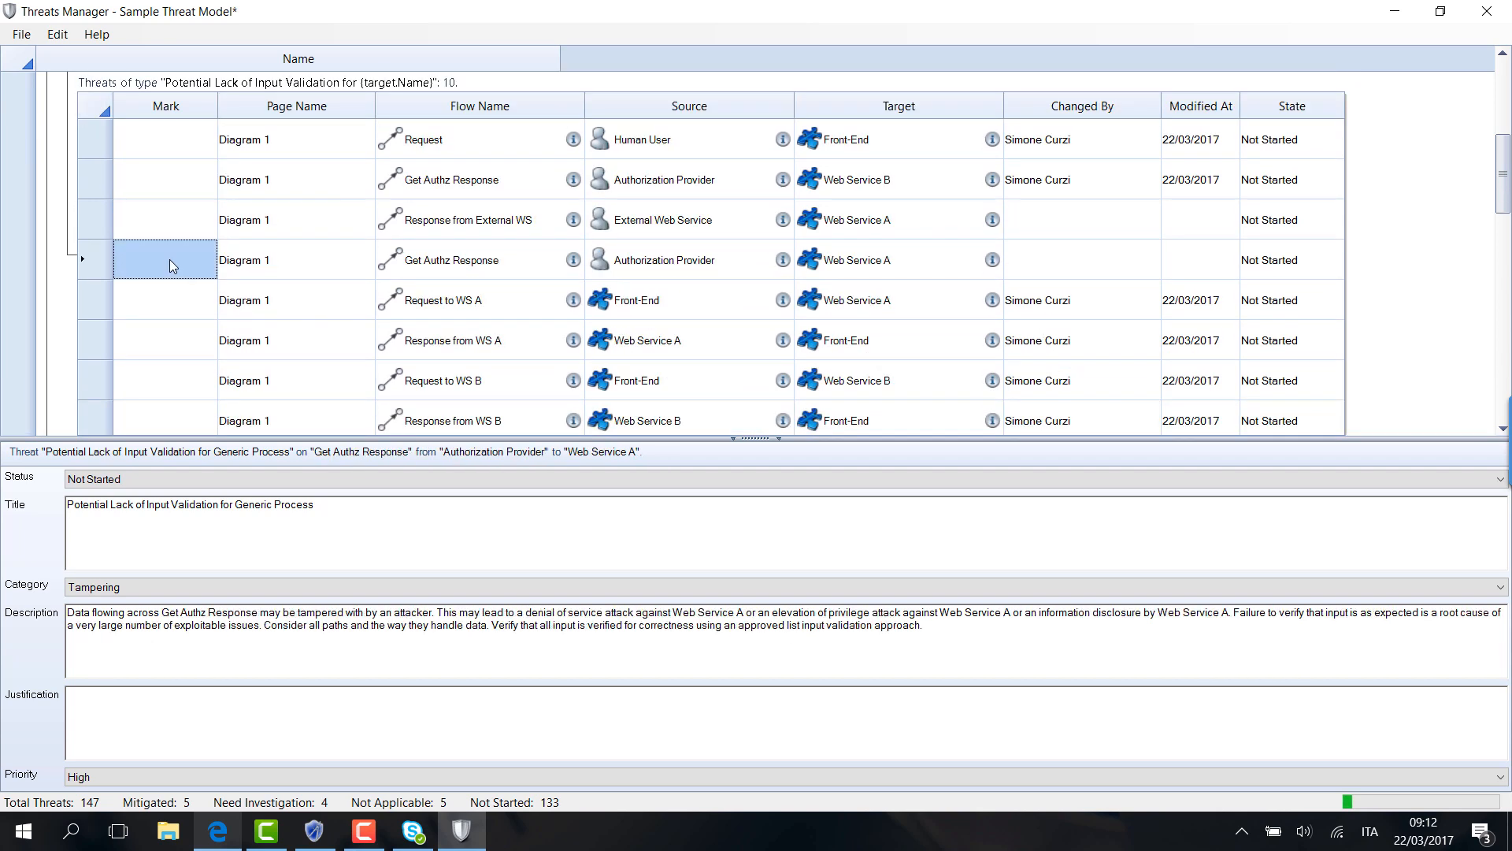
{"action": "left_click", "coordinate": [175, 305]}
{"action": "left_click", "coordinate": [175, 344]}
{"action": "left_click", "coordinate": [175, 385]}
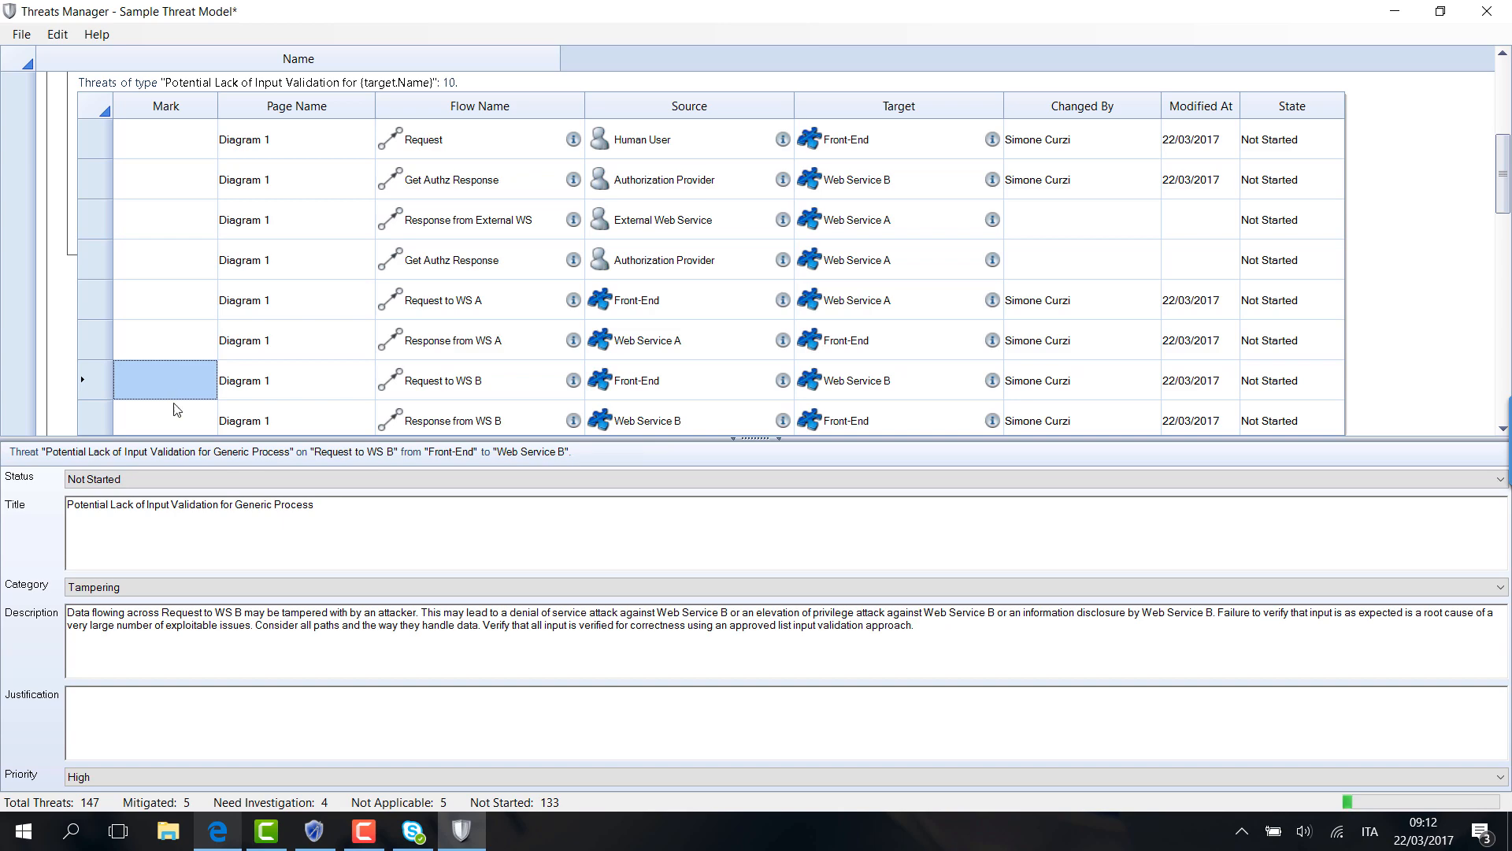
{"action": "left_click", "coordinate": [174, 417]}
{"action": "scroll", "coordinate": [166, 355], "scroll_direction": "down", "scroll_amount": 3}
{"action": "left_click", "coordinate": [150, 303]}
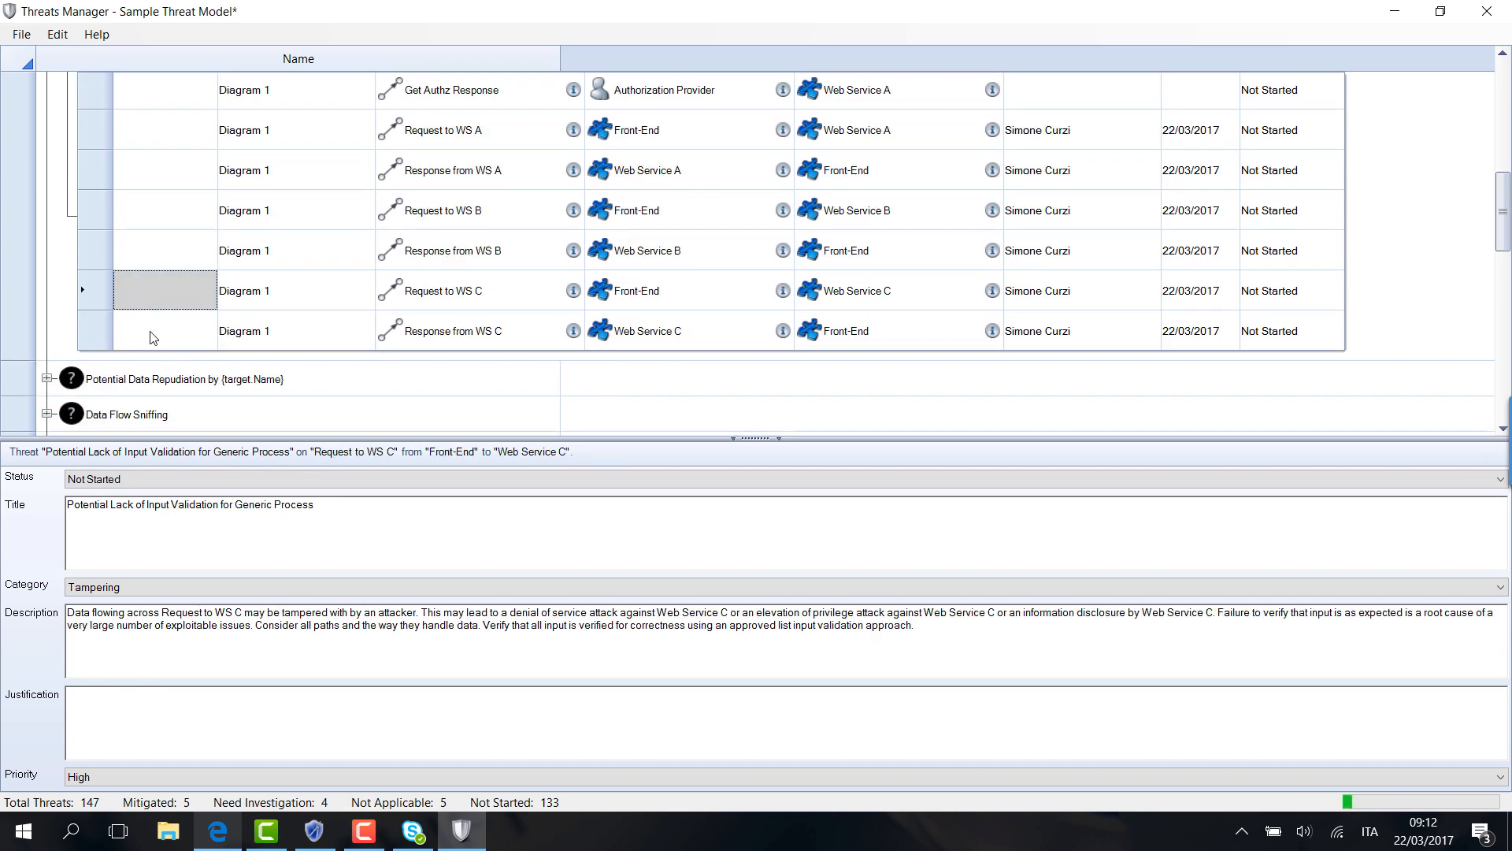
{"action": "left_click", "coordinate": [153, 337]}
{"action": "scroll", "coordinate": [236, 293], "scroll_direction": "up", "scroll_amount": 3}
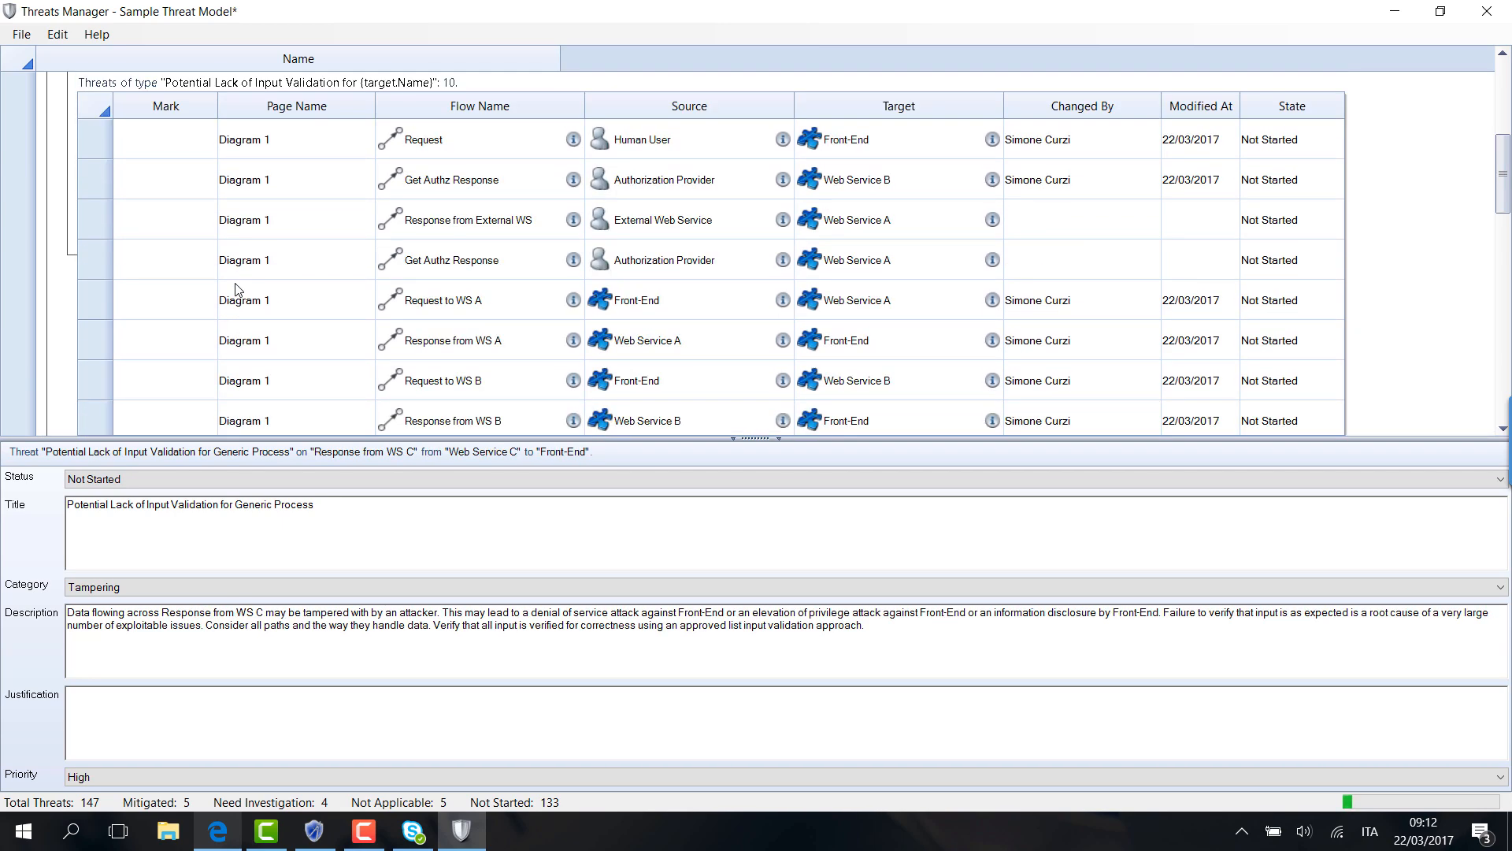
- Compare the change records of the Response from External WS and Get Authz Response threats that target Web Service A
{"action": "left_click", "coordinate": [1078, 220]}
{"action": "left_click", "coordinate": [1084, 258]}
{"action": "left_click", "coordinate": [1084, 227]}
{"action": "left_click", "coordinate": [1088, 269]}
{"action": "left_click", "coordinate": [1094, 228]}
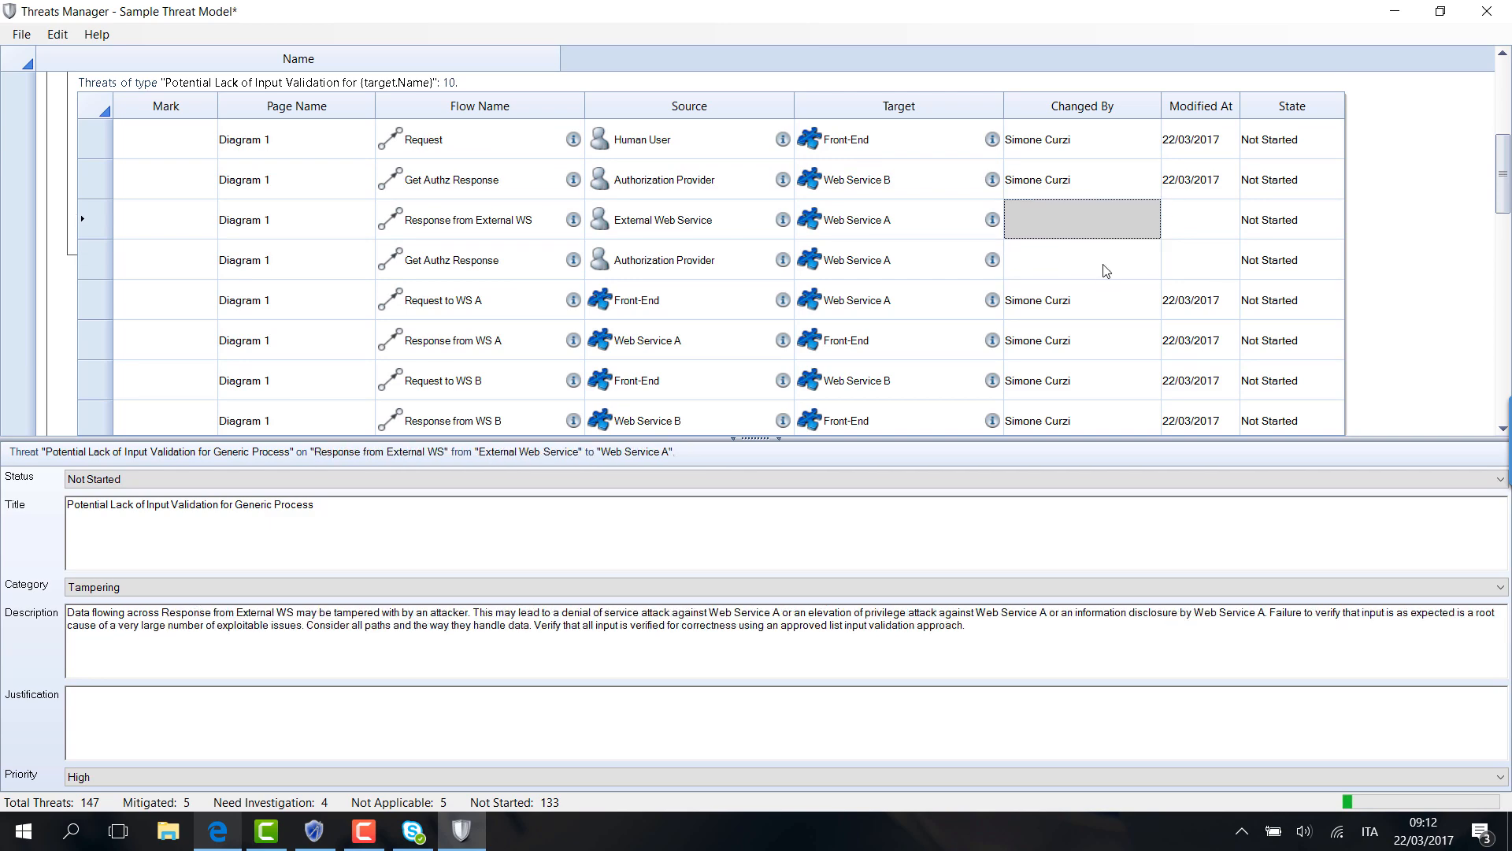
{"action": "left_click", "coordinate": [1105, 270]}
{"action": "left_click", "coordinate": [1107, 229]}
{"action": "left_click", "coordinate": [1113, 265]}
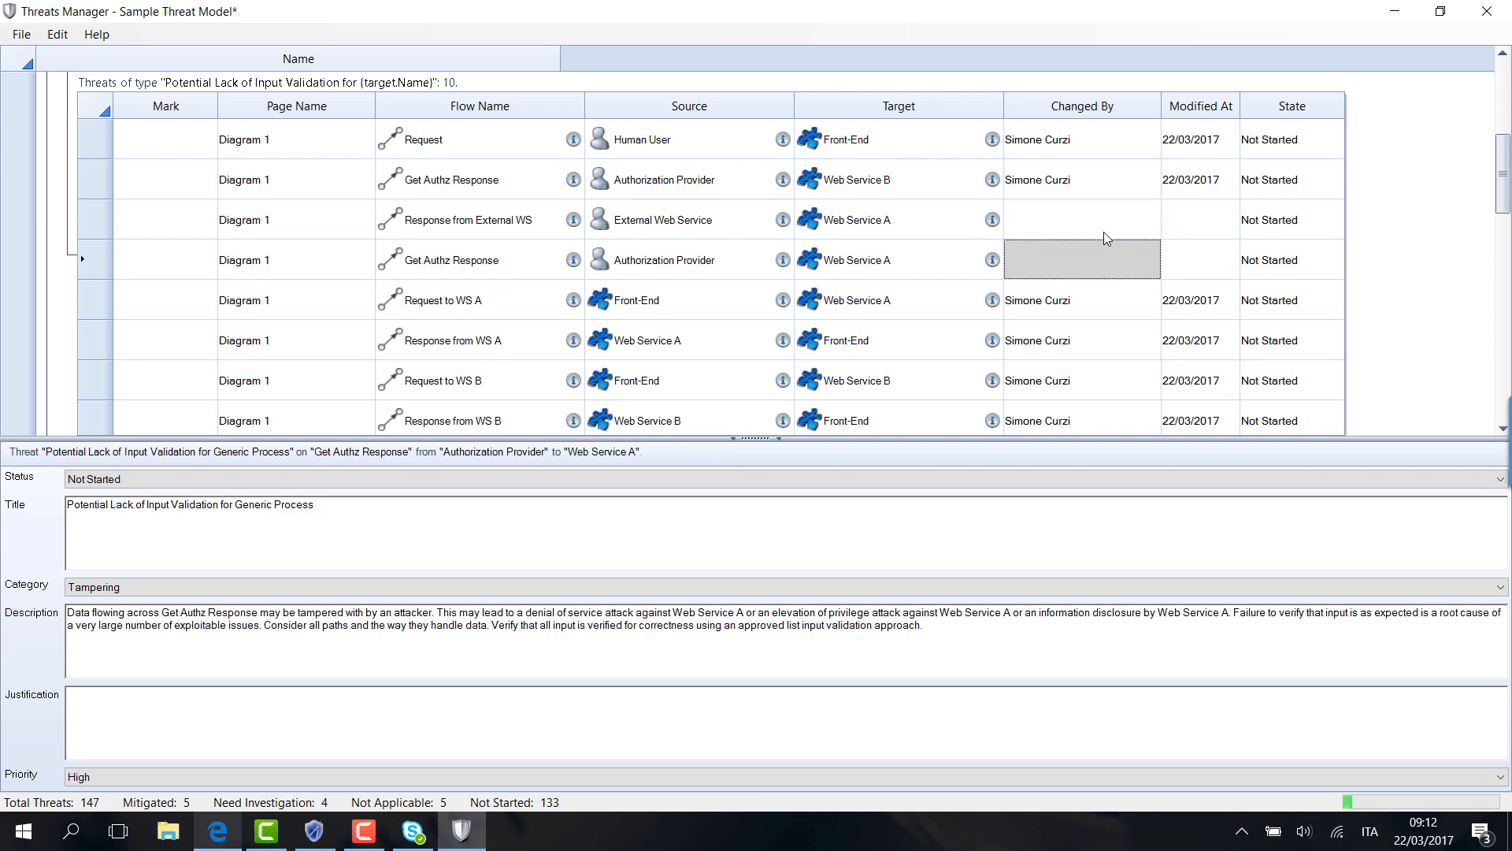
{"action": "left_click", "coordinate": [1103, 231]}
{"action": "left_click", "coordinate": [1083, 249]}
{"action": "left_click", "coordinate": [1095, 229]}
{"action": "left_click", "coordinate": [1100, 263]}
{"action": "left_click", "coordinate": [1099, 228]}
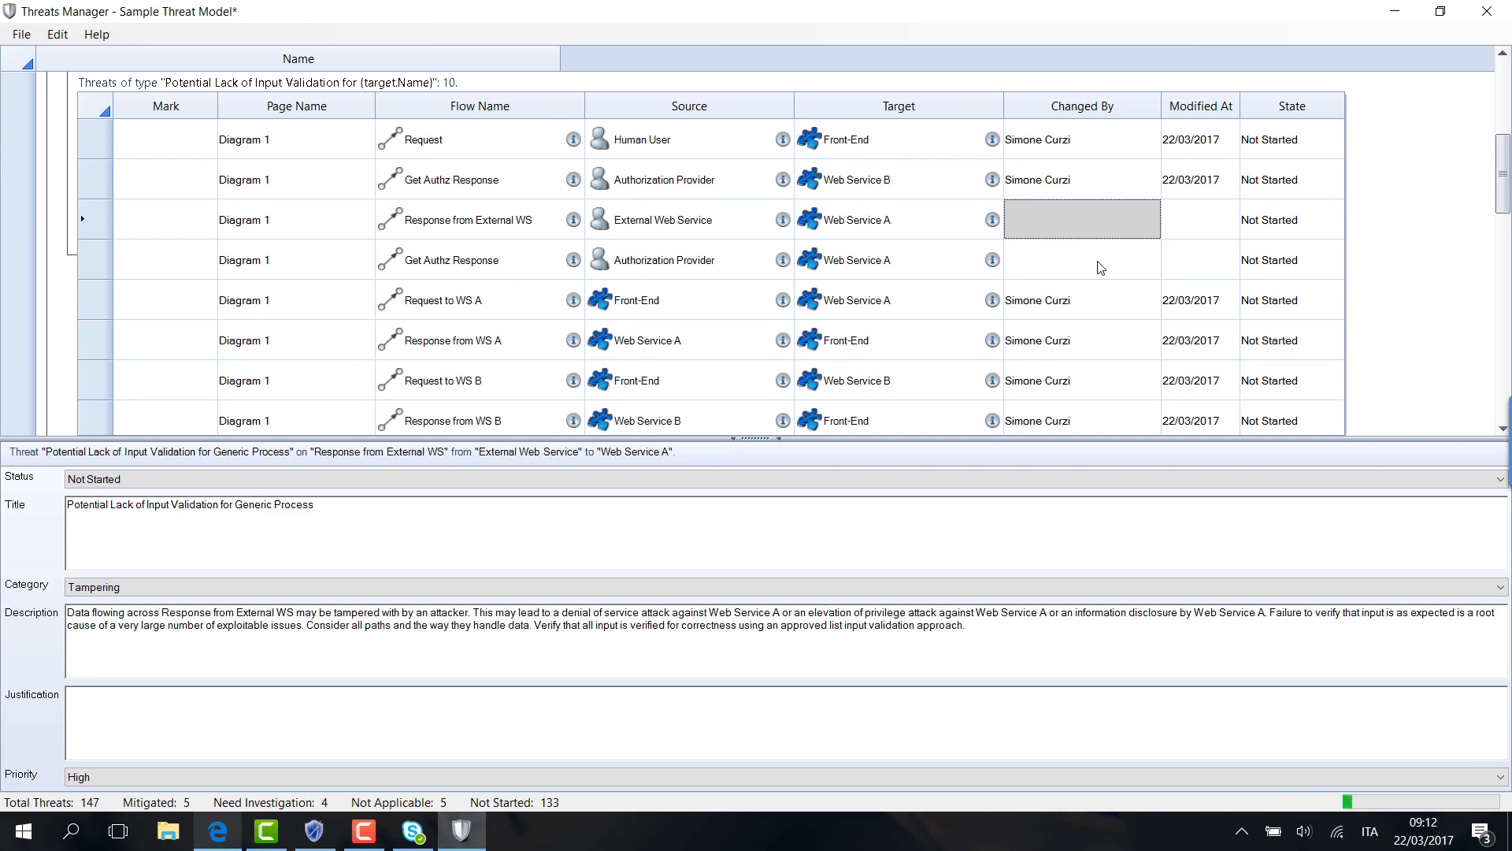
{"action": "left_click", "coordinate": [1100, 267]}
{"action": "left_click", "coordinate": [1099, 228]}
{"action": "left_click", "coordinate": [1103, 275]}
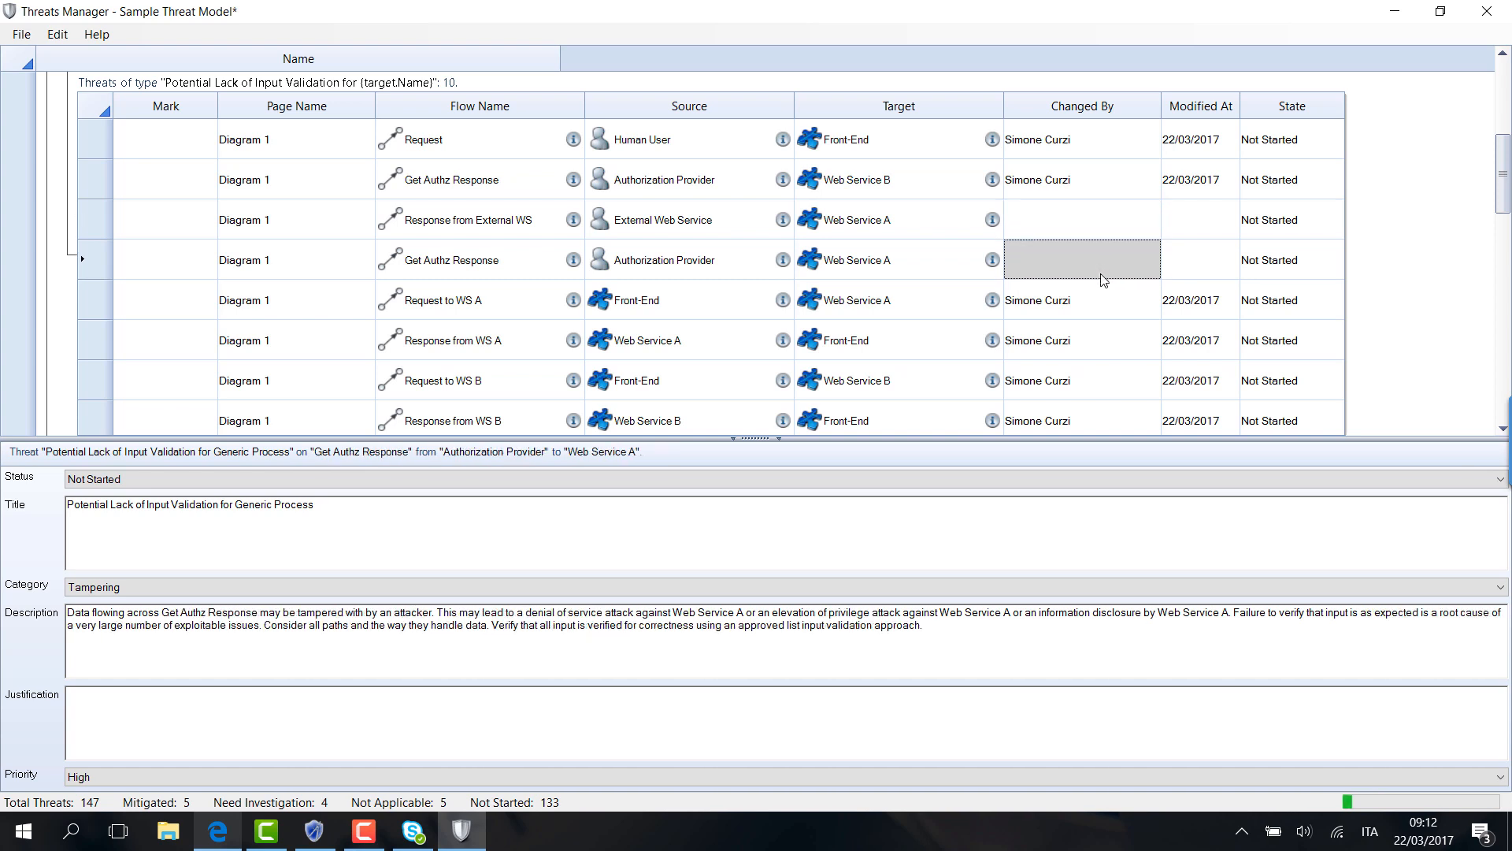
- Examine the change records of the input validation threats on the flows between Front-End and Web Services A, B and C
{"action": "left_click", "coordinate": [1096, 309]}
{"action": "left_click", "coordinate": [1100, 346]}
{"action": "left_click", "coordinate": [1107, 384]}
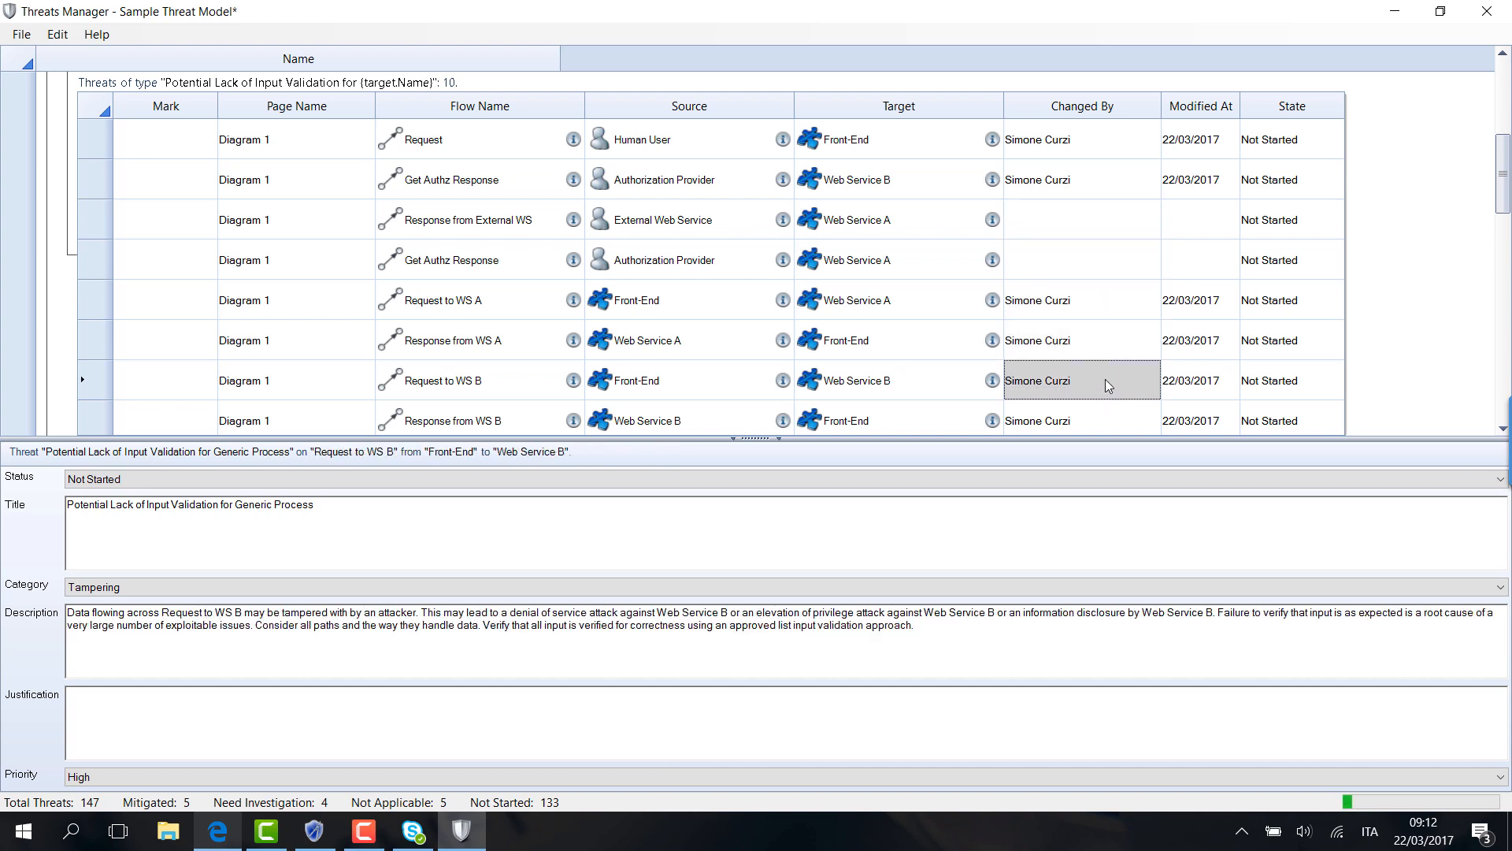
{"action": "scroll", "coordinate": [1105, 380], "scroll_direction": "down", "scroll_amount": 3}
{"action": "left_click", "coordinate": [1091, 260]}
{"action": "left_click", "coordinate": [1100, 293]}
{"action": "left_click", "coordinate": [1111, 324]}
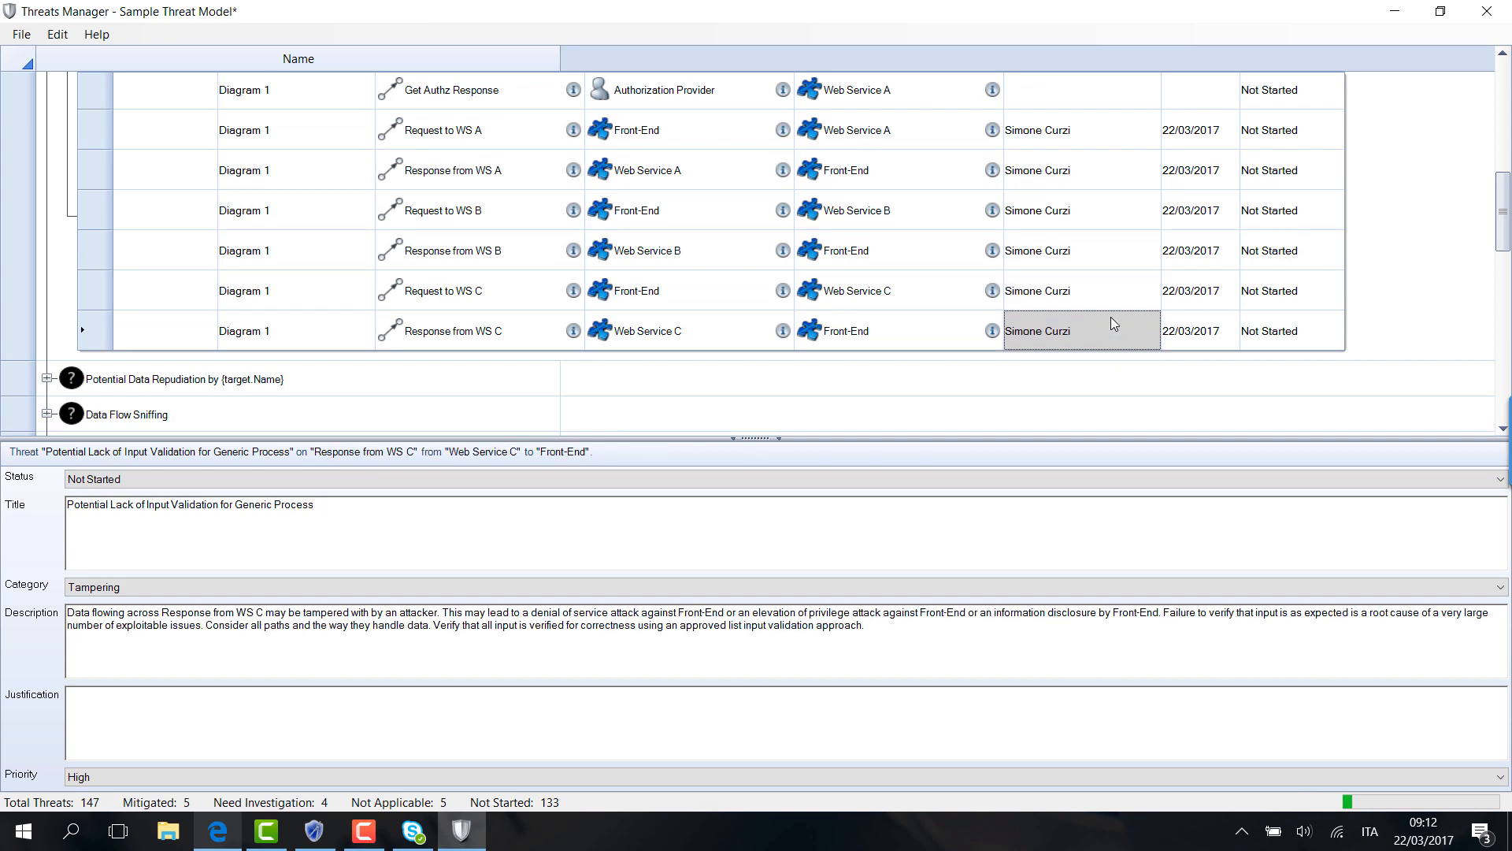
{"action": "scroll", "coordinate": [1022, 284], "scroll_direction": "up", "scroll_amount": 3}
{"action": "left_click", "coordinate": [1073, 313]}
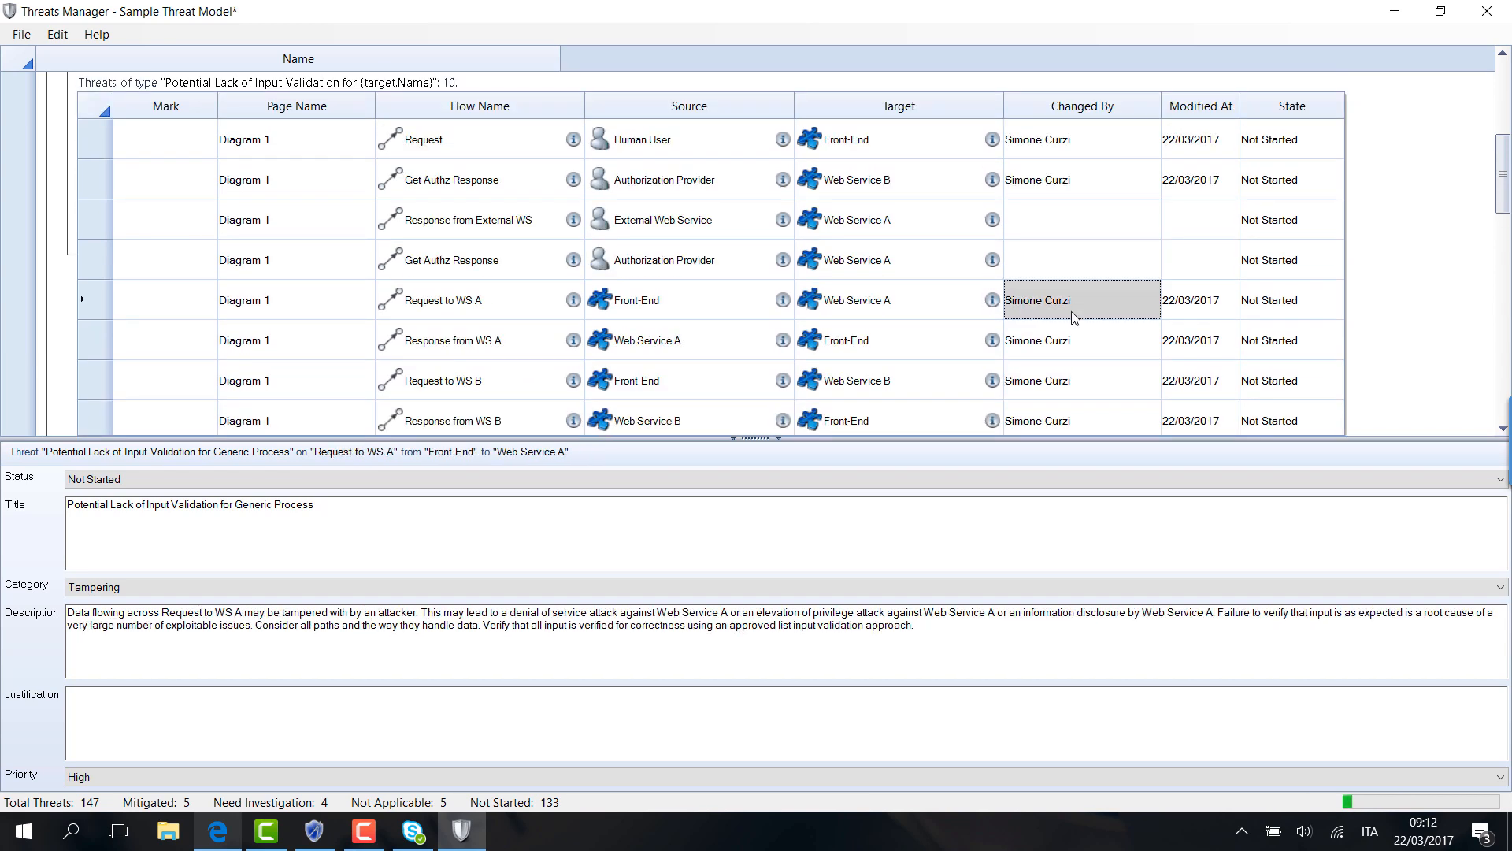
{"action": "left_click", "coordinate": [1070, 353]}
{"action": "left_click", "coordinate": [1069, 391]}
{"action": "left_click", "coordinate": [1031, 300]}
{"action": "left_click", "coordinate": [1071, 353]}
{"action": "left_click", "coordinate": [1076, 383]}
{"action": "left_click", "coordinate": [1096, 417]}
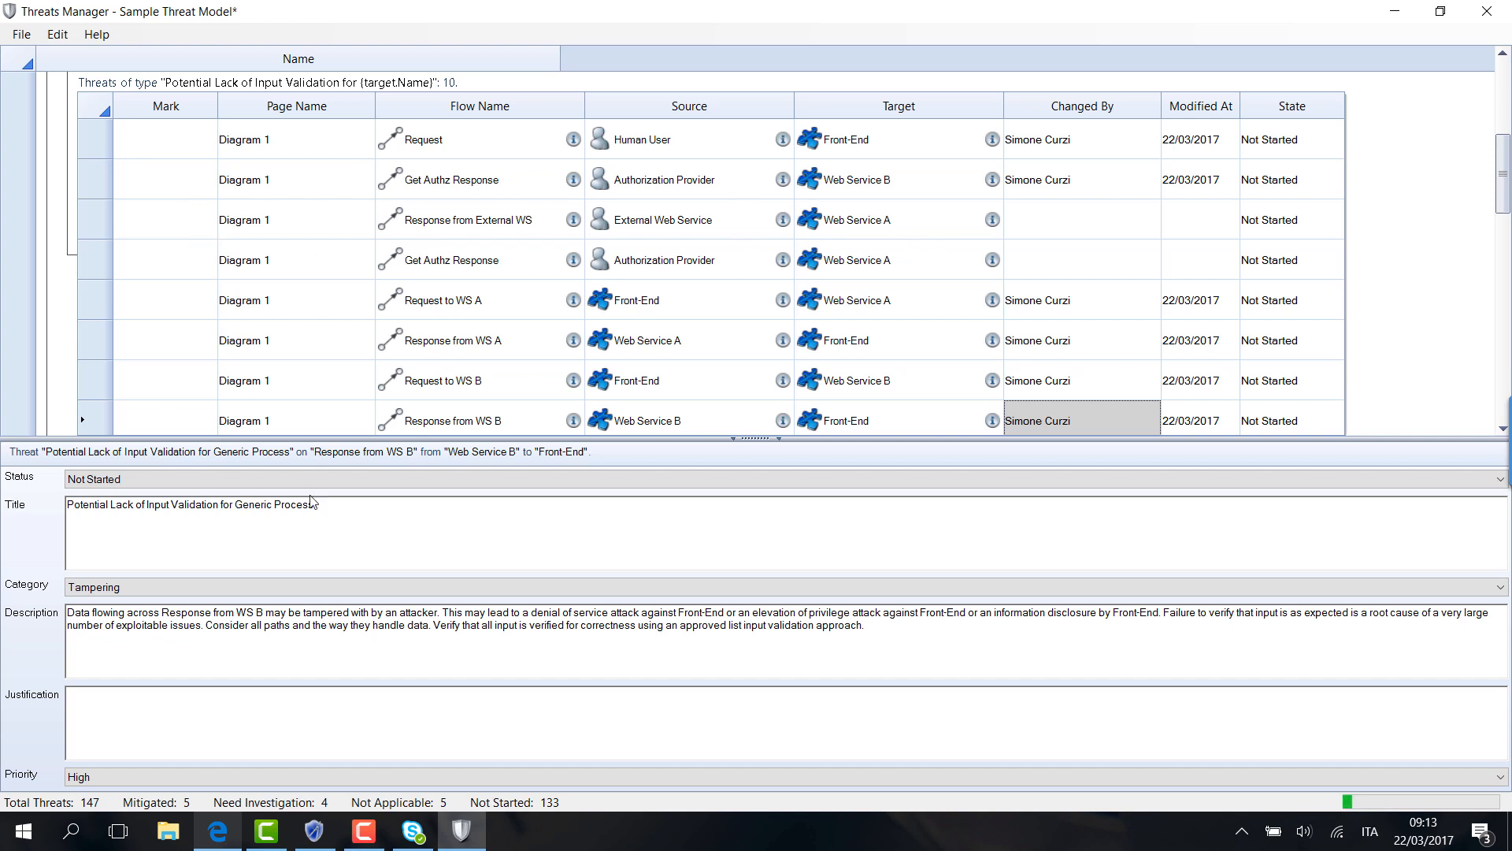
- Check the title of the input validation threat on Response from External WS and set that threat as modified
{"action": "left_click", "coordinate": [167, 233]}
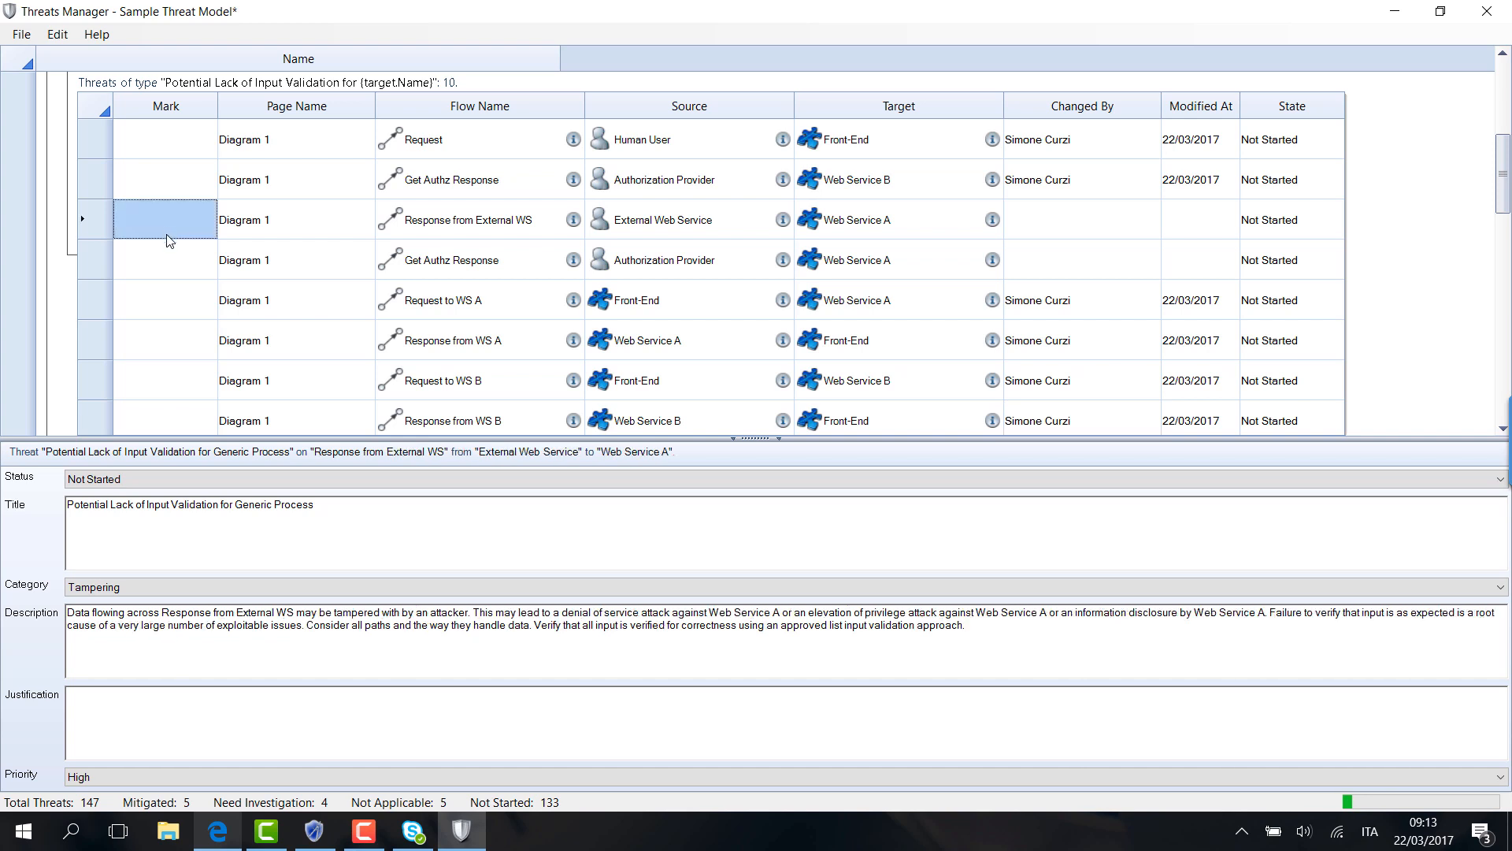
{"action": "left_click", "coordinate": [170, 263]}
{"action": "left_click", "coordinate": [171, 221]}
{"action": "left_click", "coordinate": [369, 501]}
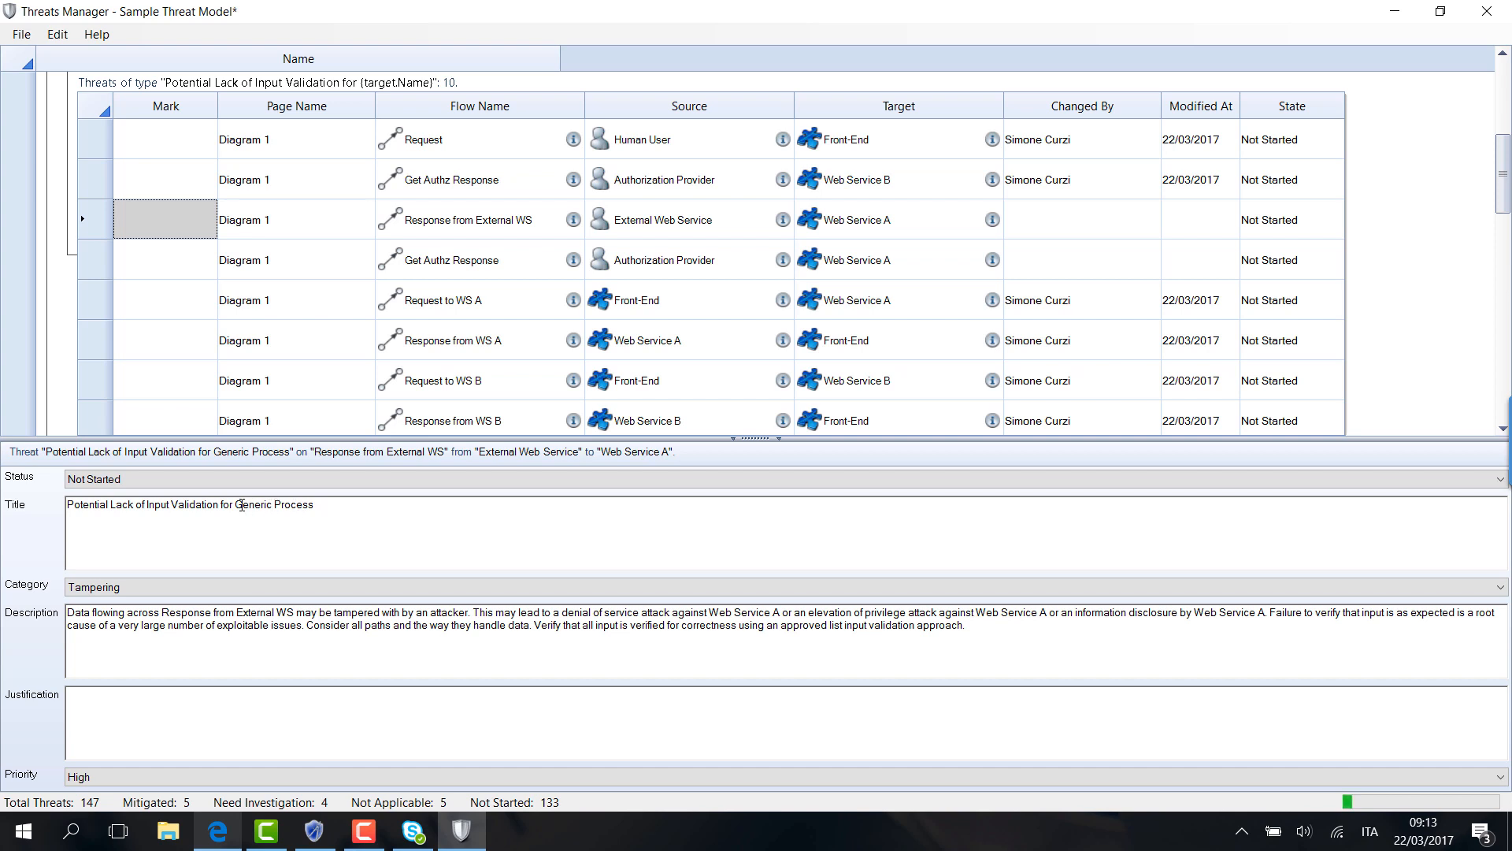
{"action": "left_click_drag", "start_coordinate": [241, 504], "coordinate": [341, 504]}
{"action": "left_click", "coordinate": [342, 505]}
{"action": "right_click", "coordinate": [203, 226]}
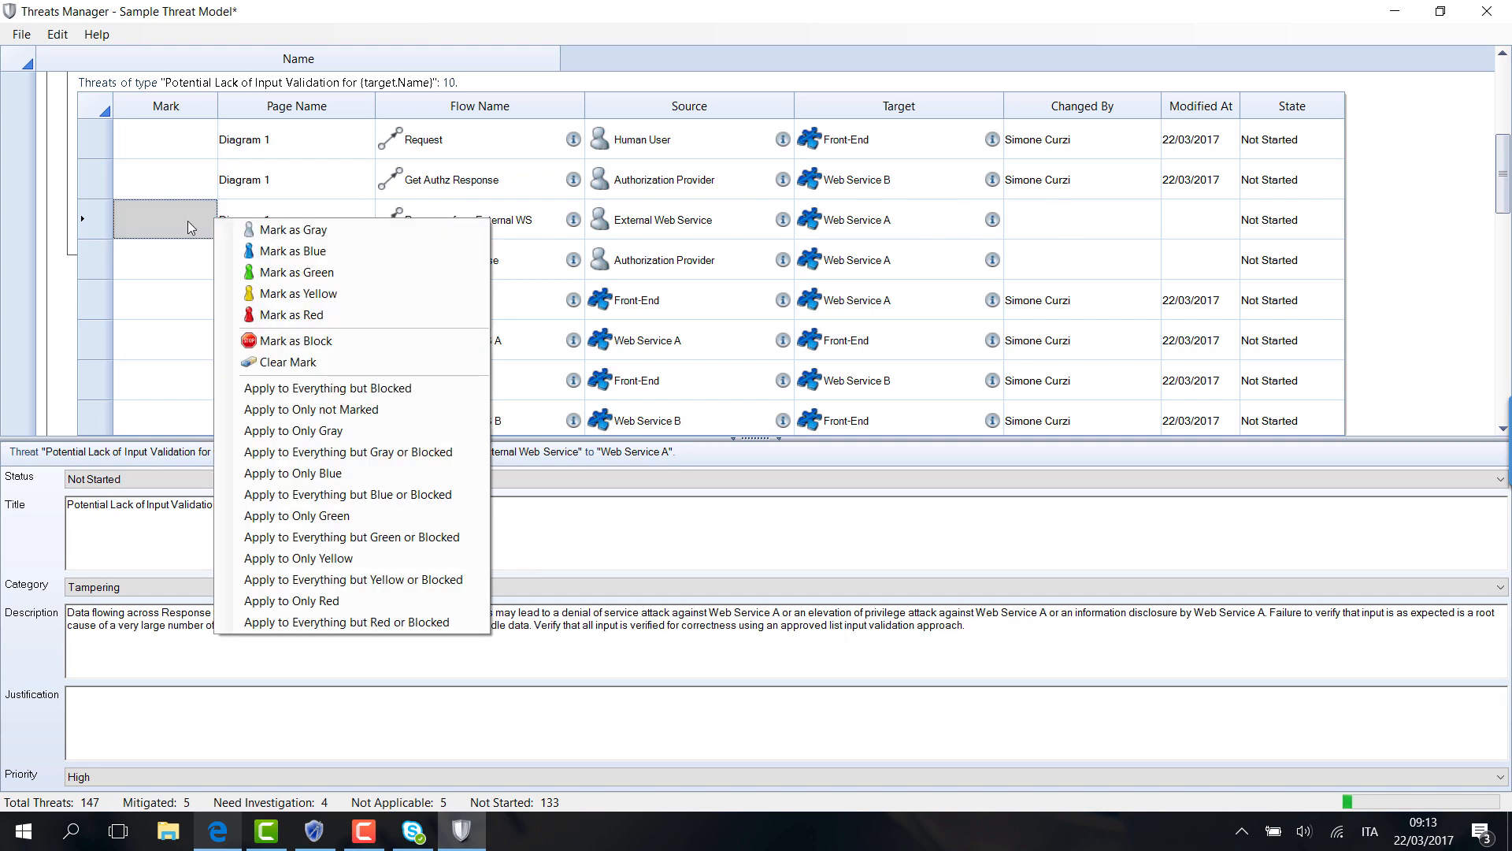
{"action": "left_click", "coordinate": [182, 221]}
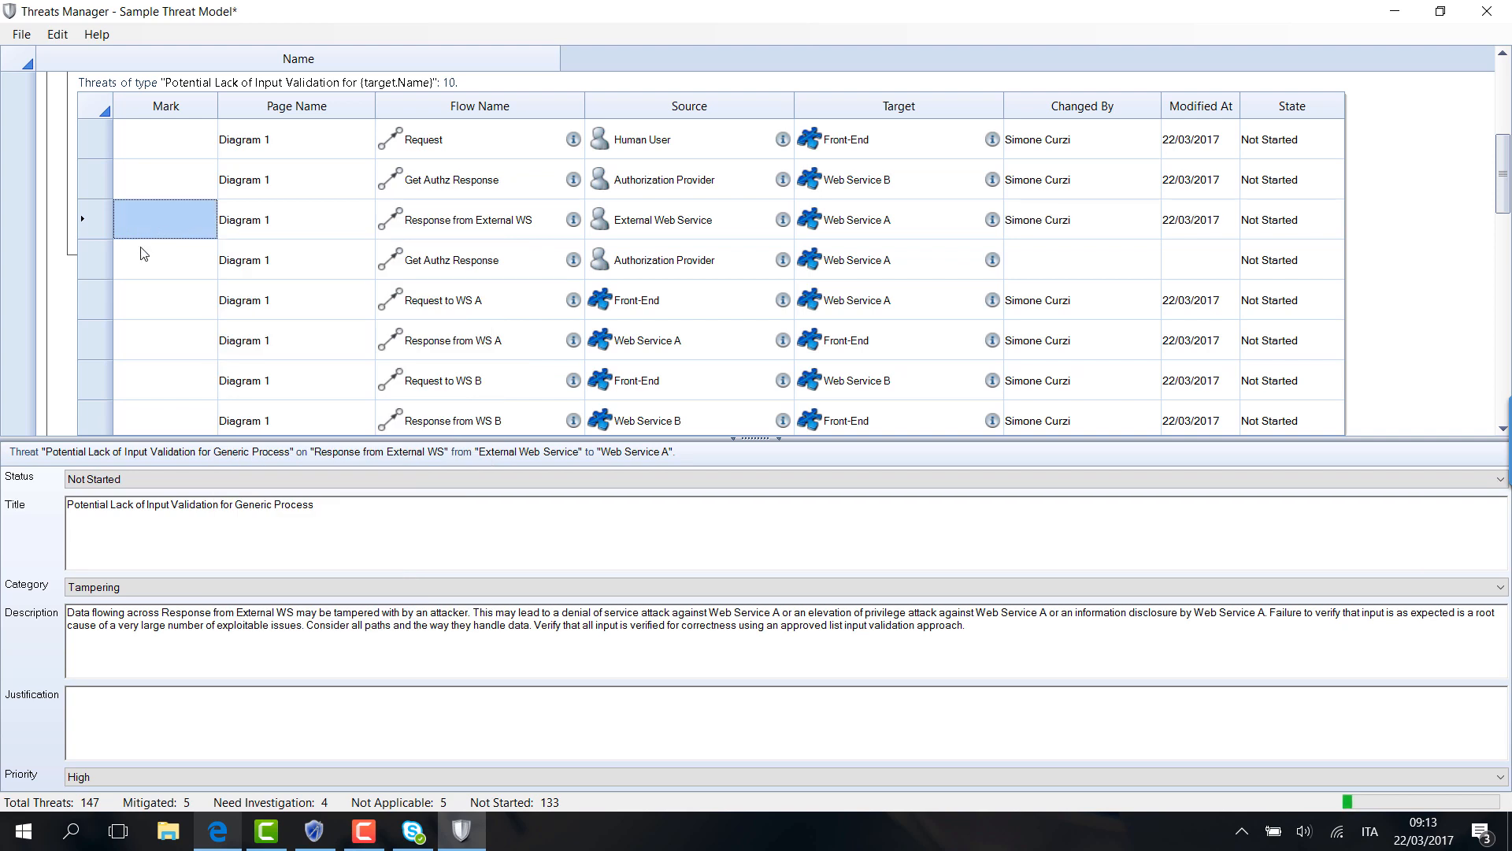
- Set the input validation threat on Get Authz Response to Web Service A as modified and check the other threats of the type
{"action": "left_click", "coordinate": [172, 261]}
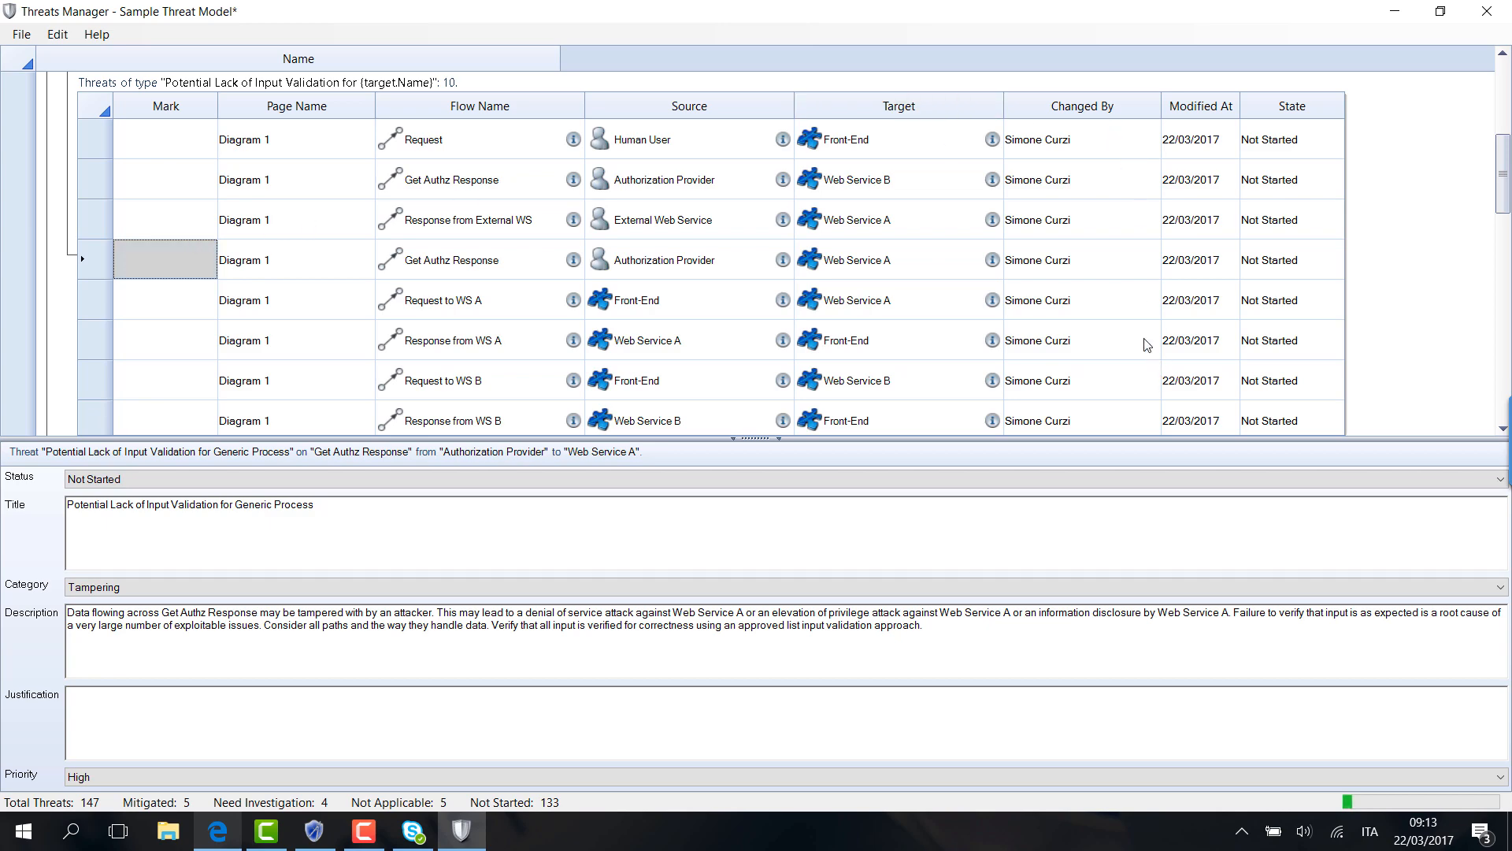
{"action": "scroll", "coordinate": [1114, 316], "scroll_direction": "down", "scroll_amount": 3}
{"action": "scroll", "coordinate": [1114, 317], "scroll_direction": "up", "scroll_amount": 5}
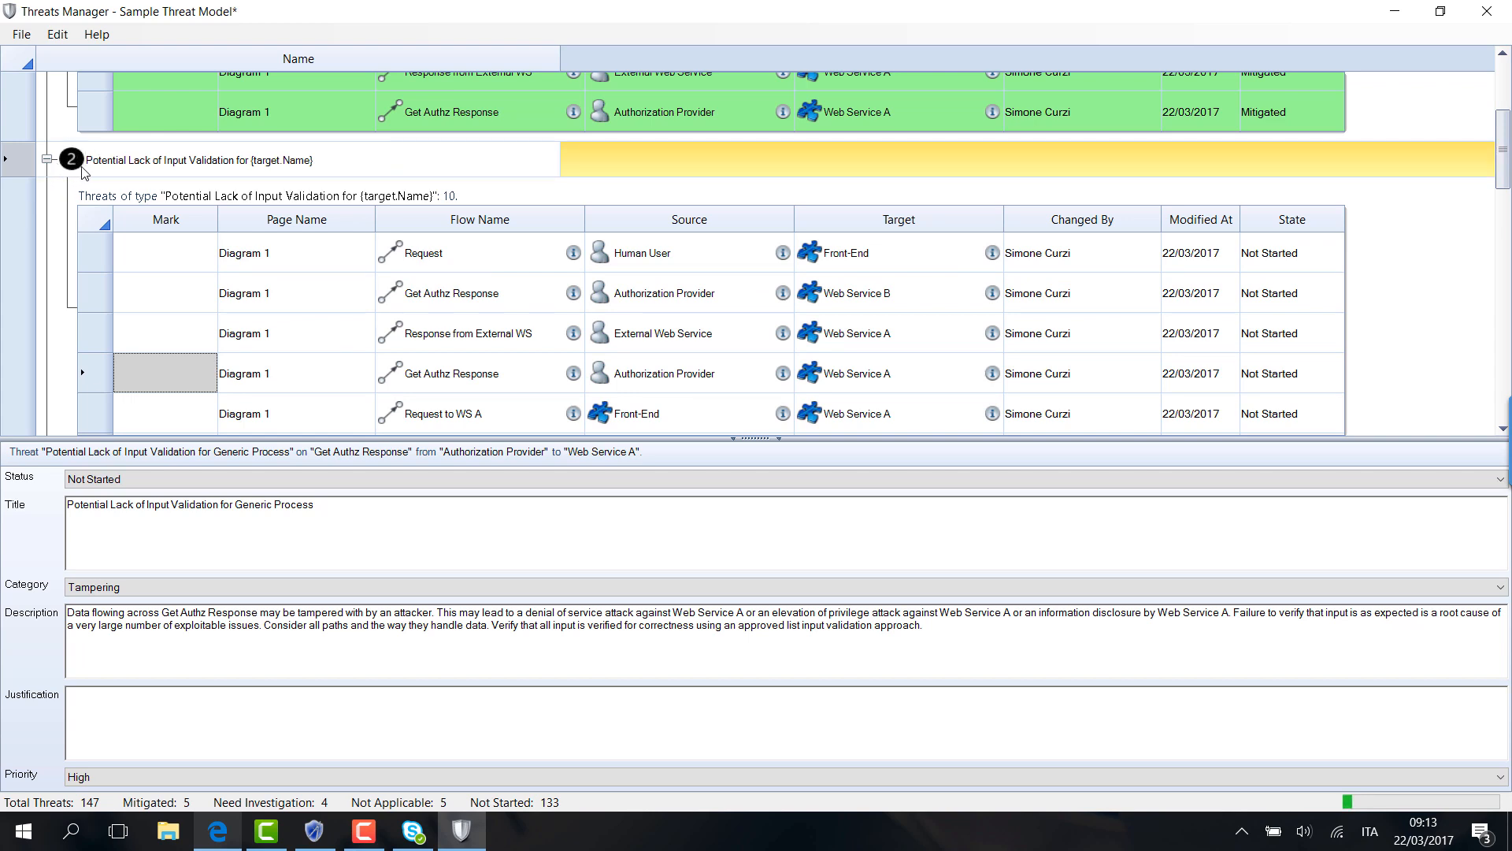
- Review the Potential Lack of Input Validation threats and their type's counter alongside the external entity spoofing threats above
{"action": "left_click", "coordinate": [46, 161]}
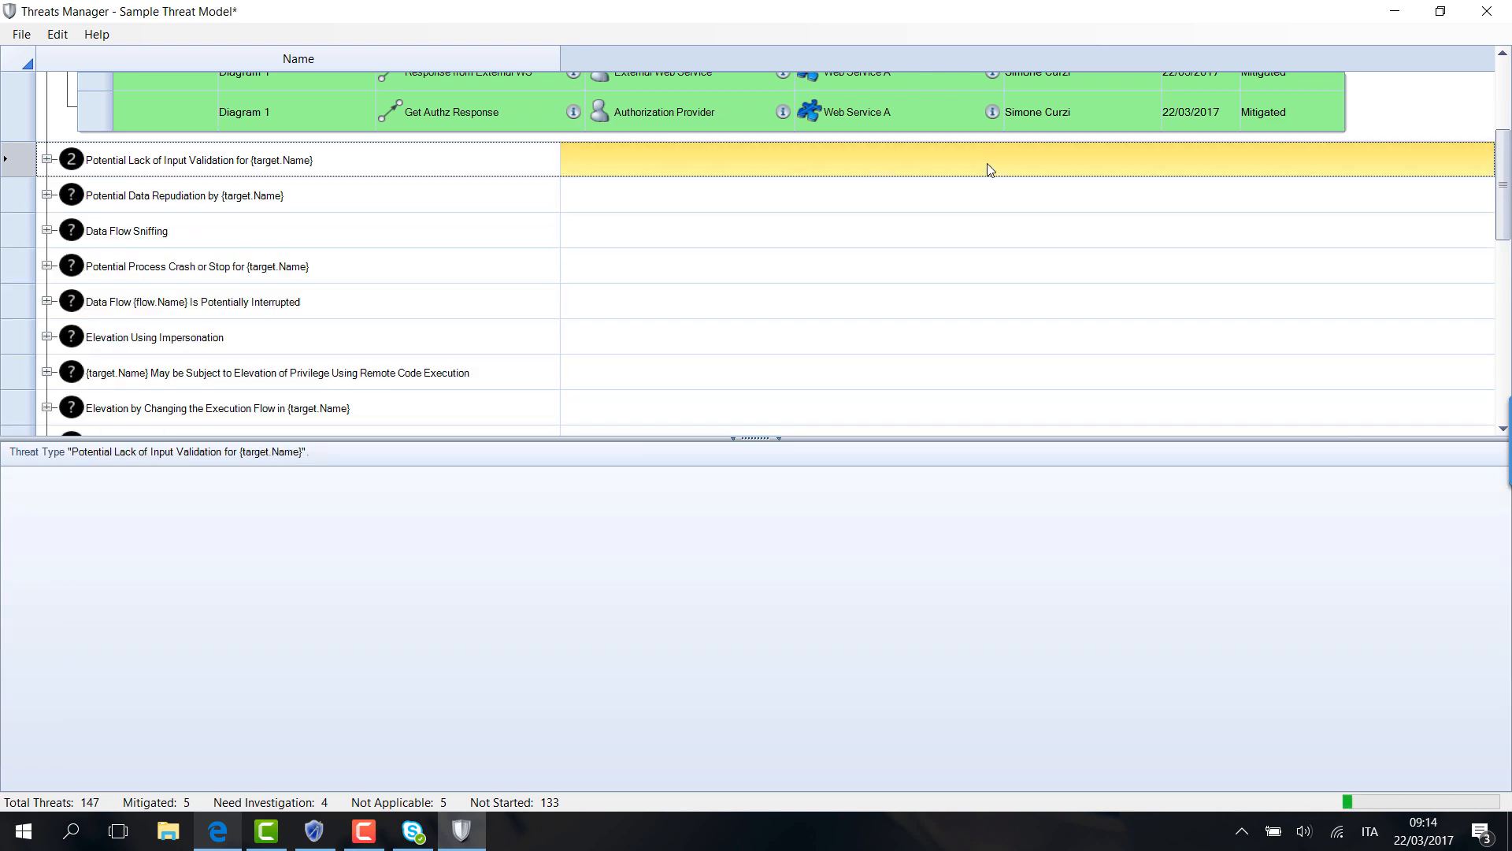
{"action": "left_click", "coordinate": [47, 160]}
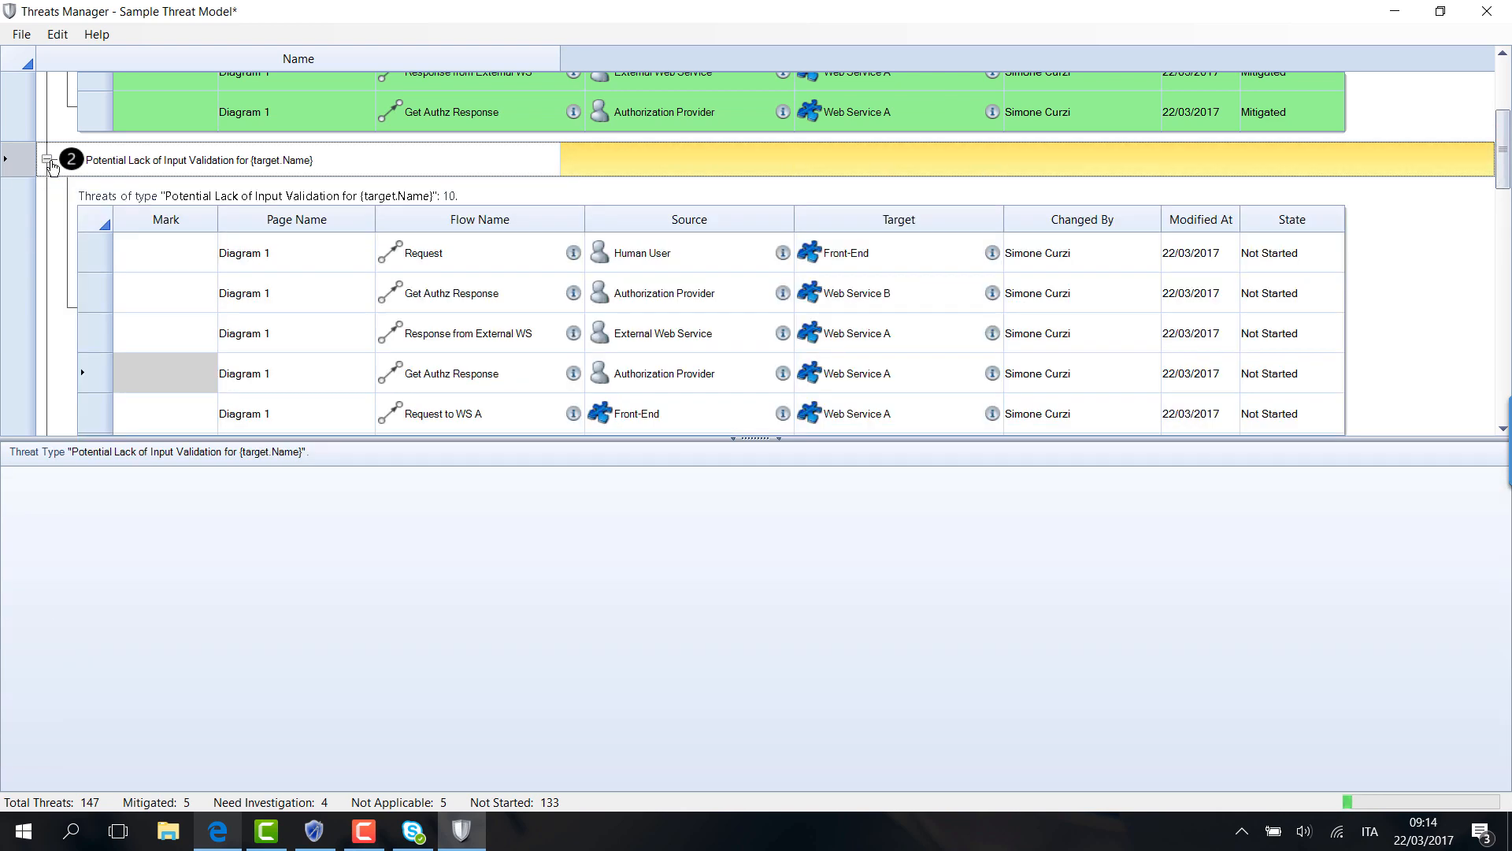
{"action": "scroll", "coordinate": [432, 350], "scroll_direction": "down", "scroll_amount": 3}
{"action": "scroll", "coordinate": [433, 351], "scroll_direction": "up", "scroll_amount": 3}
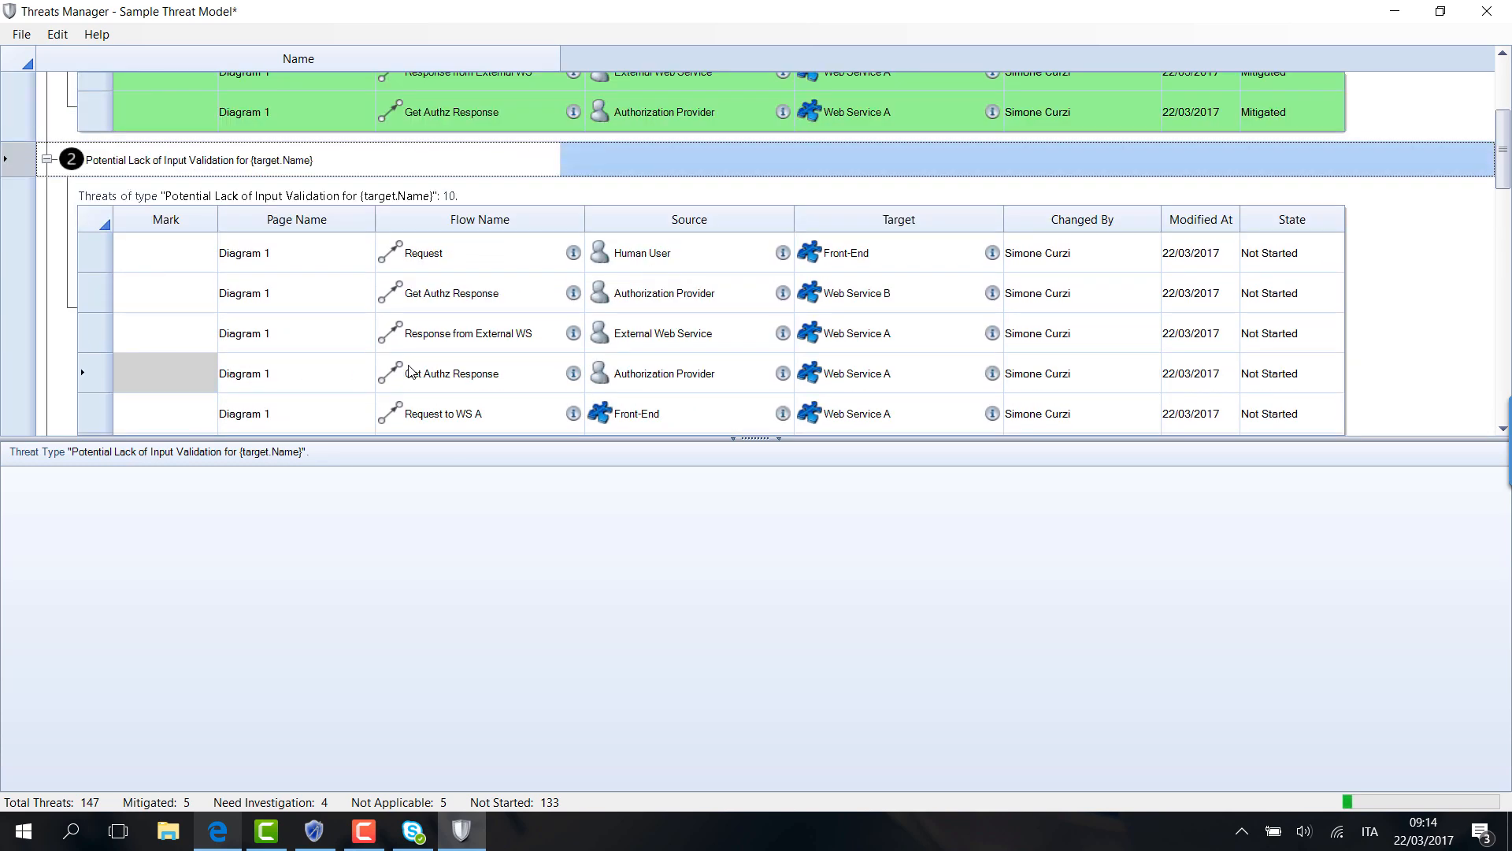
{"action": "scroll", "coordinate": [707, 349], "scroll_direction": "up", "scroll_amount": 4}
{"action": "scroll", "coordinate": [702, 347], "scroll_direction": "down", "scroll_amount": 3}
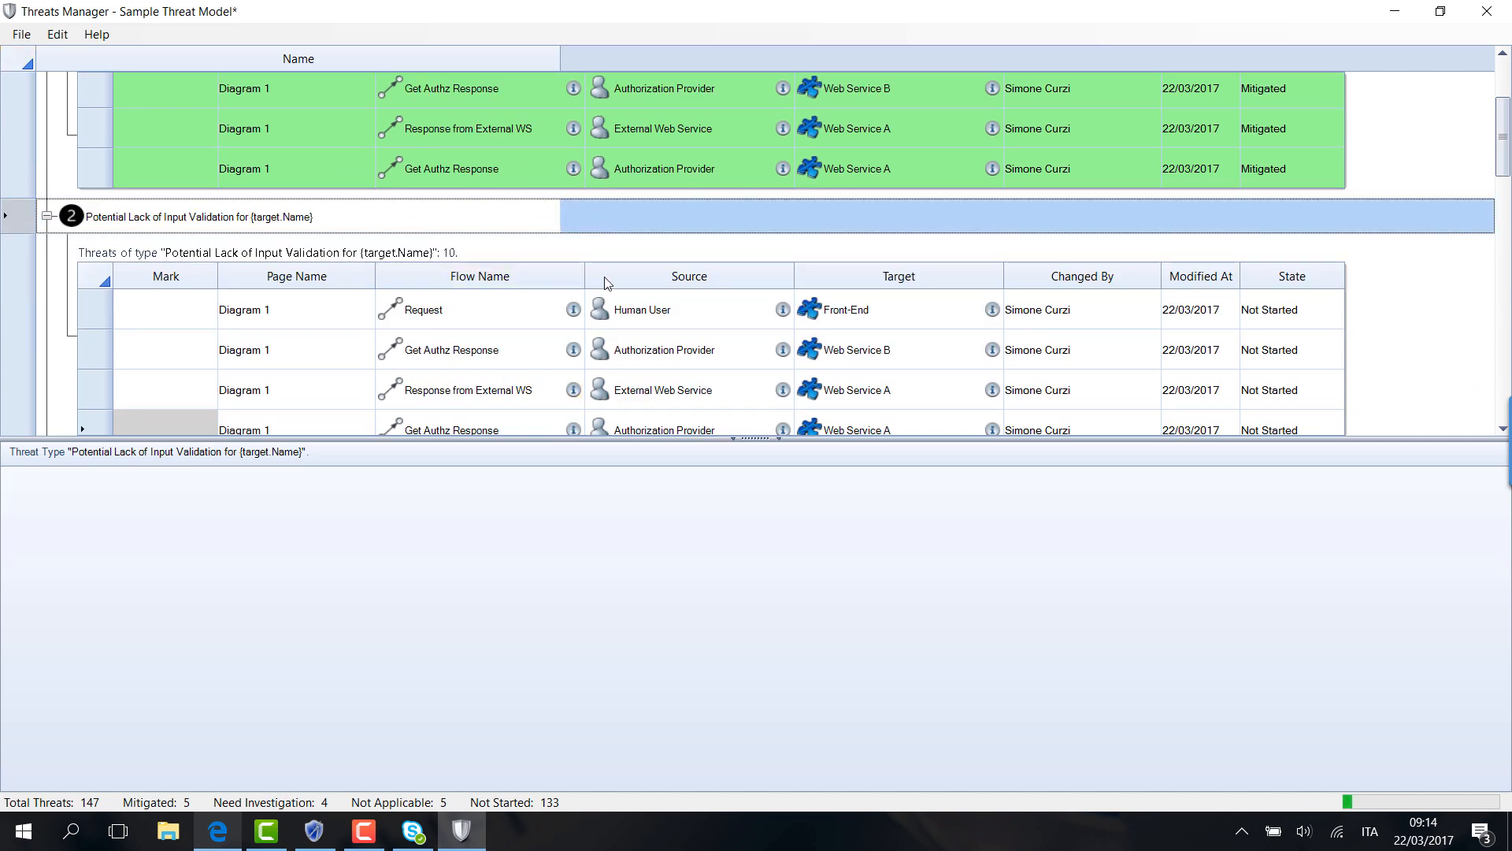
{"action": "scroll", "coordinate": [1027, 252], "scroll_direction": "up", "scroll_amount": 1}
{"action": "scroll", "coordinate": [1051, 325], "scroll_direction": "down", "scroll_amount": 2}
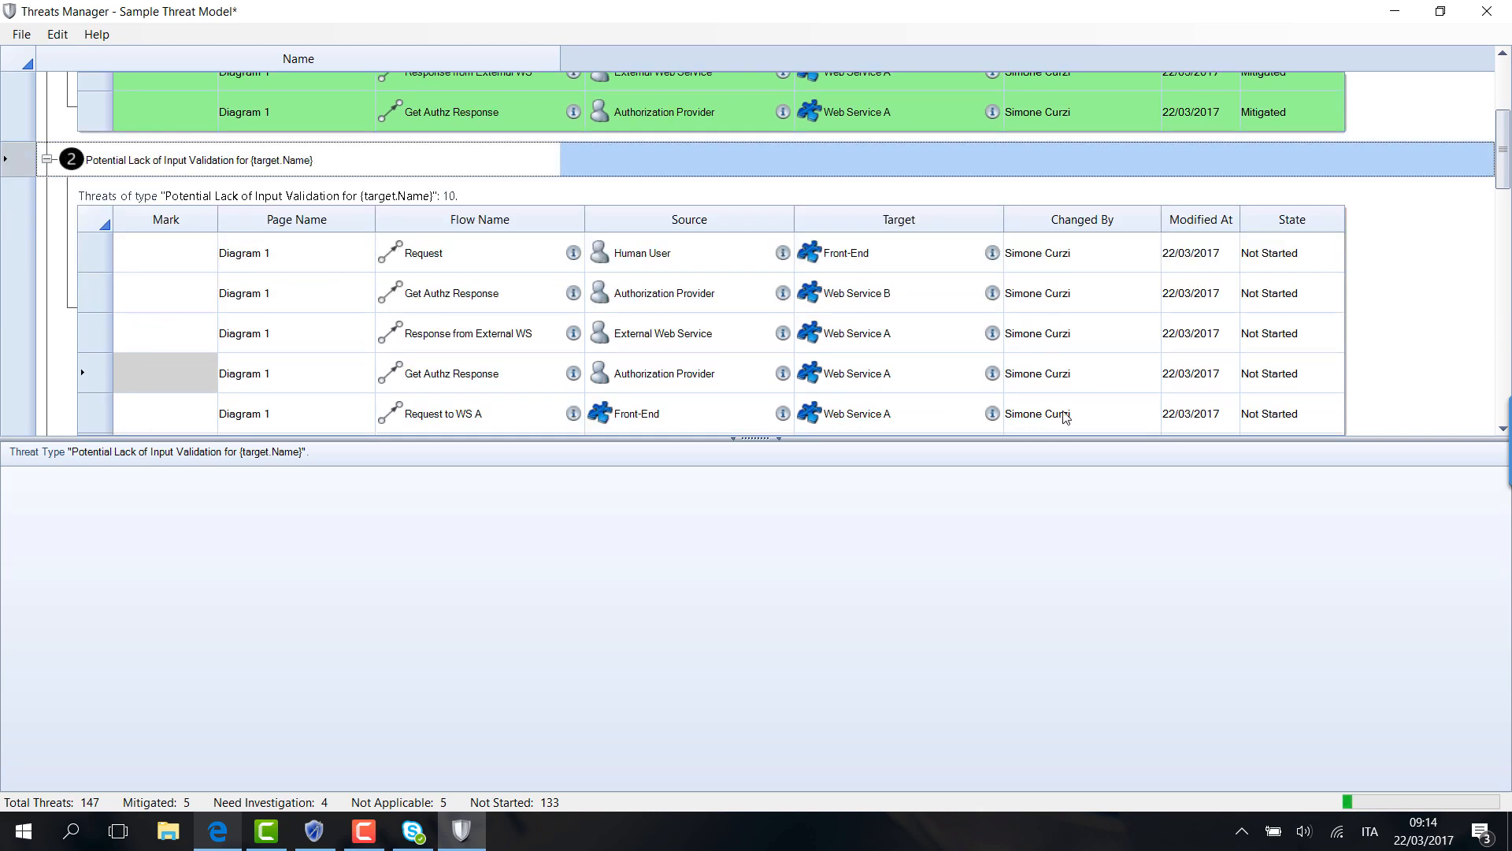
- Collapse the Potential Lack of Input Validation for {target.Name} and Spoofing the {source.Name} External Entity types, and look over the remaining threat types
{"action": "left_click", "coordinate": [46, 159]}
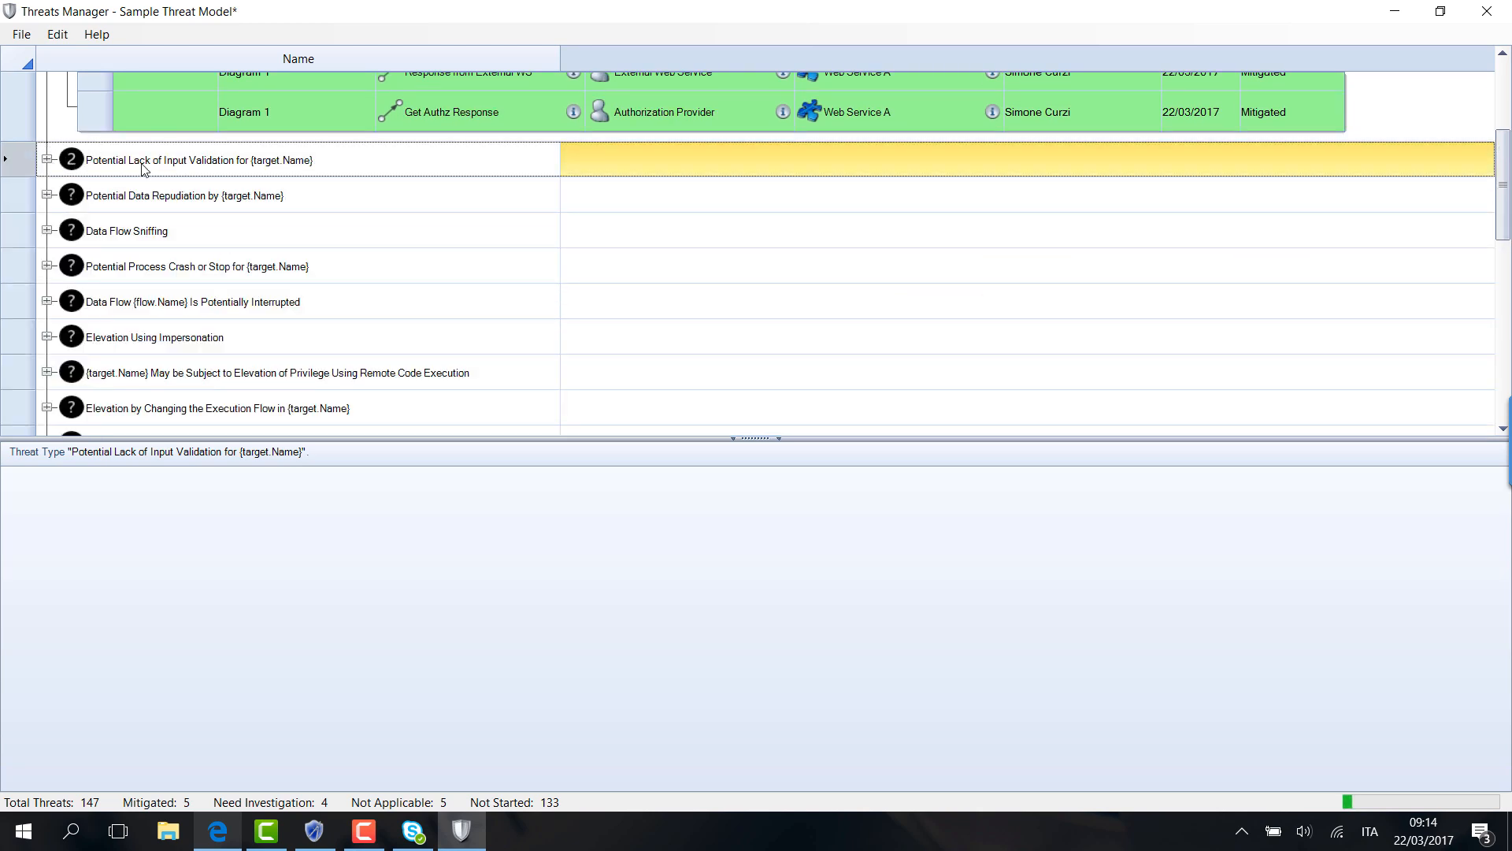
{"action": "scroll", "coordinate": [218, 226], "scroll_direction": "up", "scroll_amount": 3}
{"action": "scroll", "coordinate": [216, 219], "scroll_direction": "up", "scroll_amount": 1}
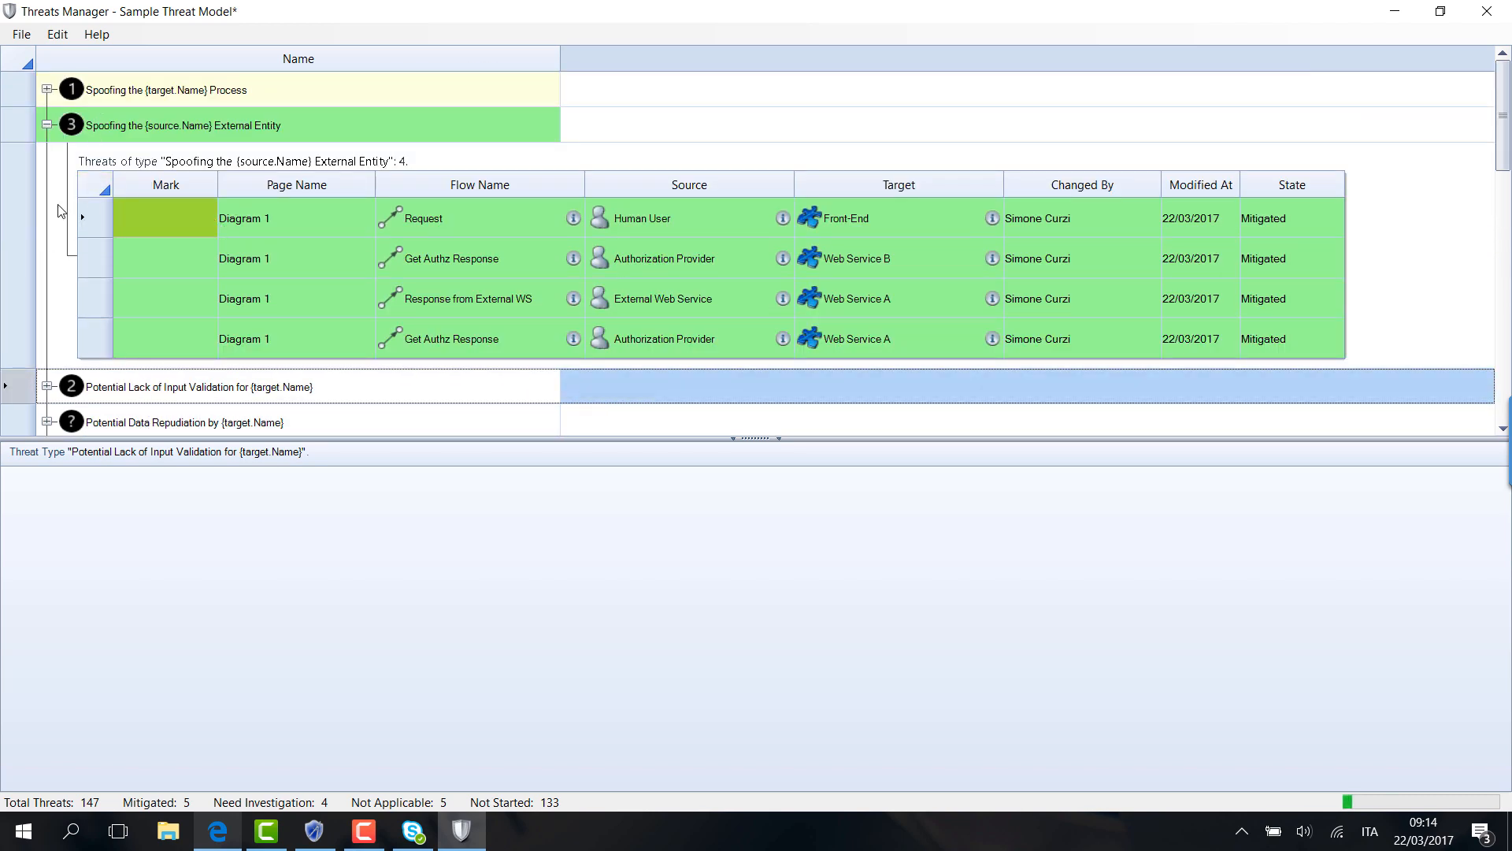
{"action": "left_click", "coordinate": [46, 125]}
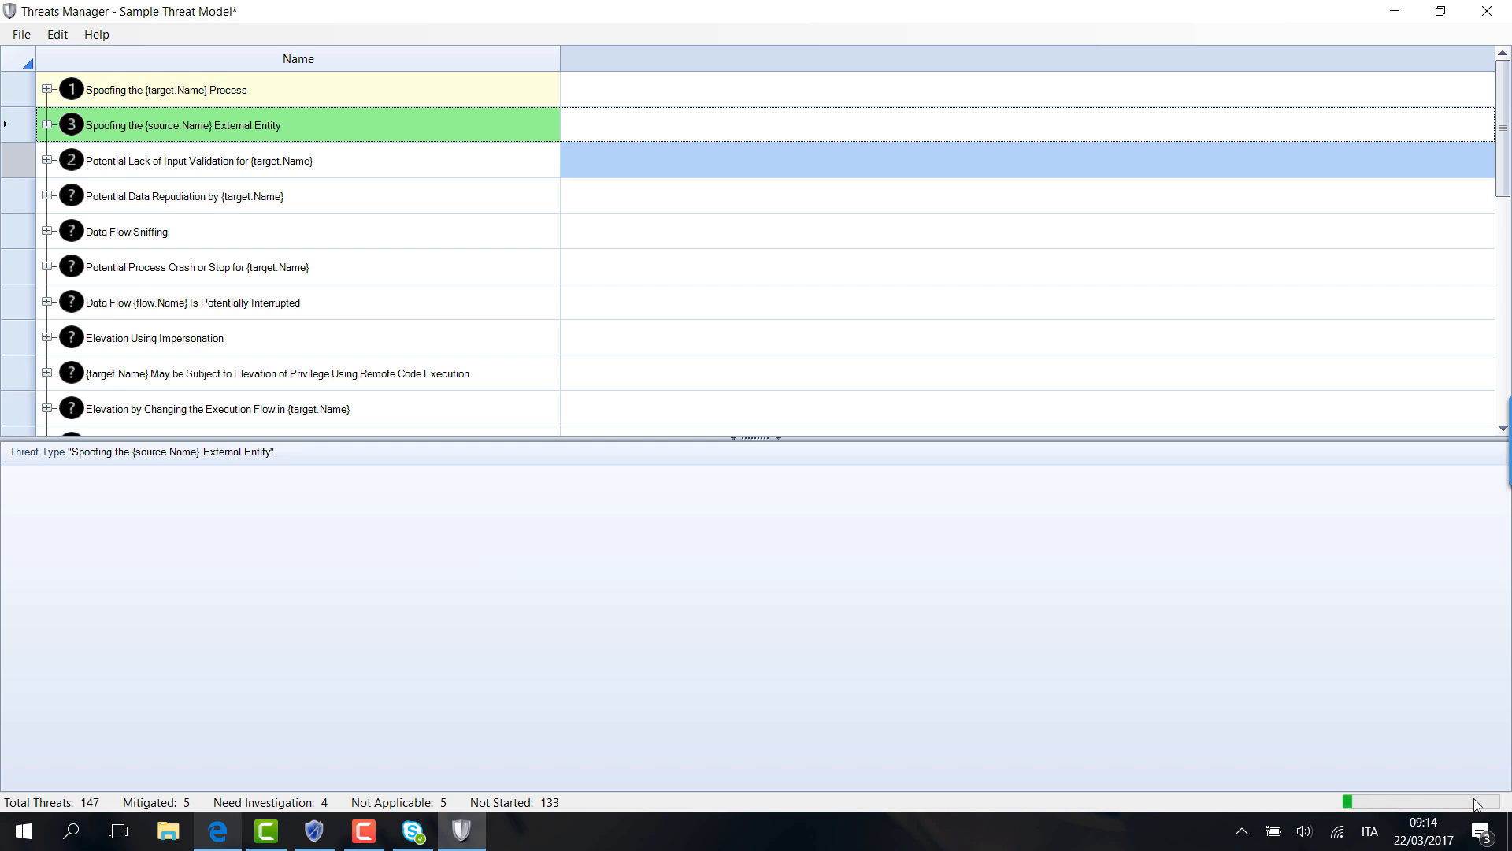
{"action": "mouse_move", "coordinate": [1469, 810]}
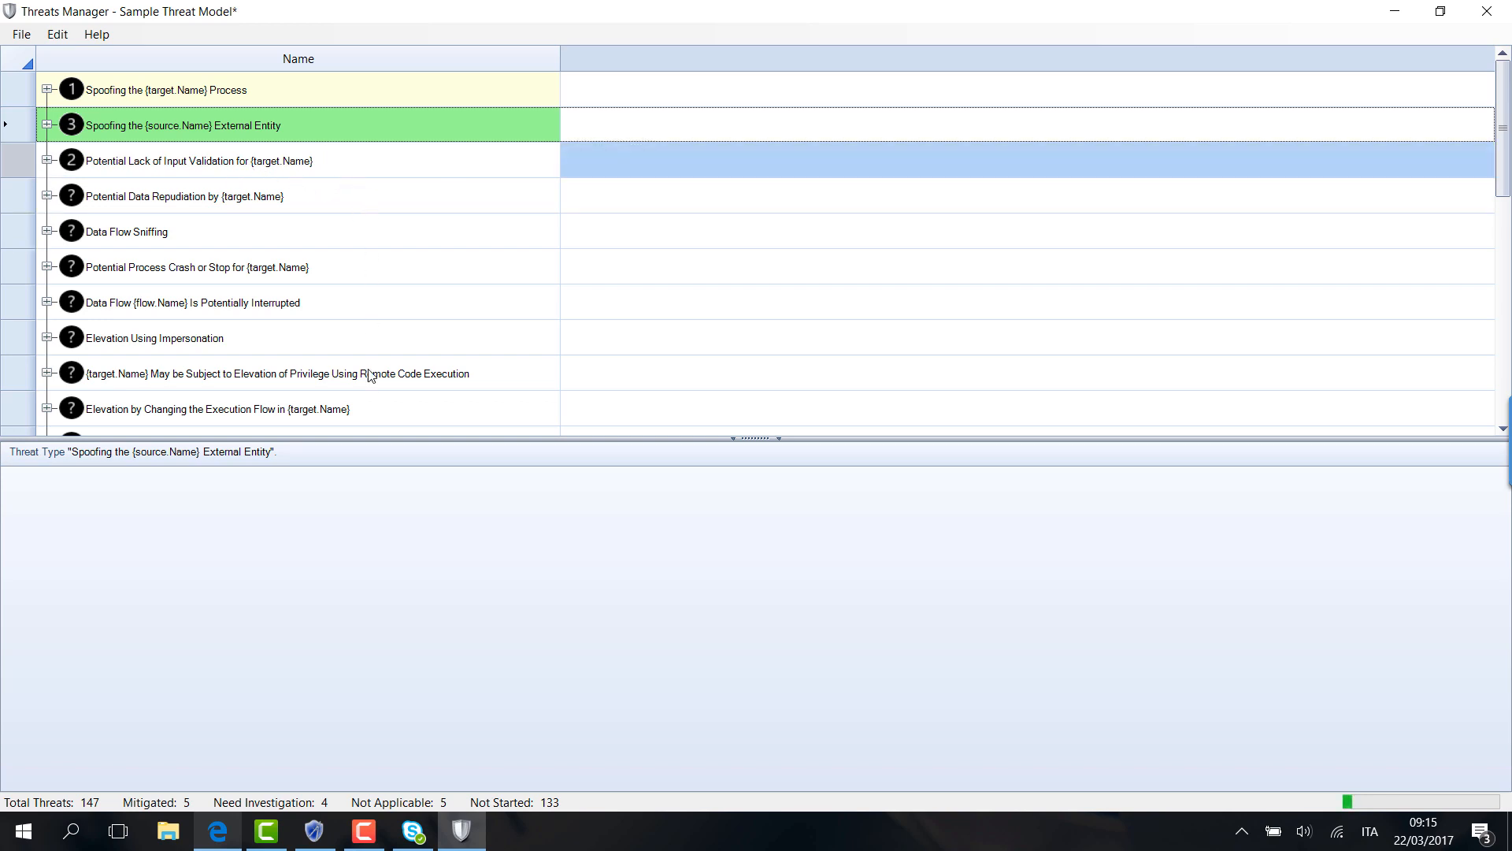
{"action": "scroll", "coordinate": [326, 224], "scroll_direction": "down", "scroll_amount": 3}
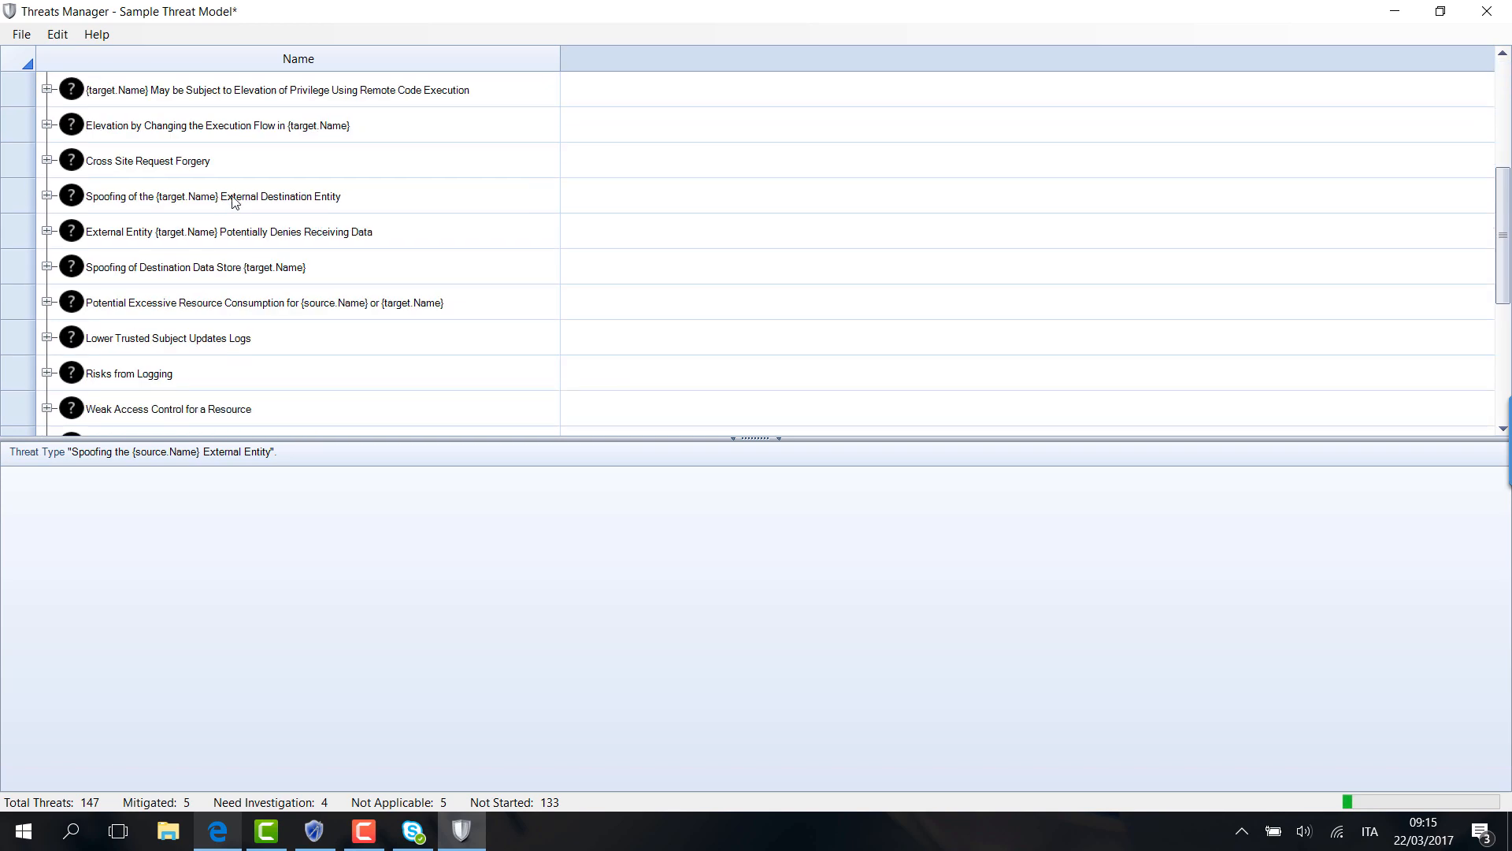
- Open the options, look over the main settings with the available completeness methods, and review the properties copied during cloning
{"action": "scroll", "coordinate": [494, 247], "scroll_direction": "up", "scroll_amount": 3}
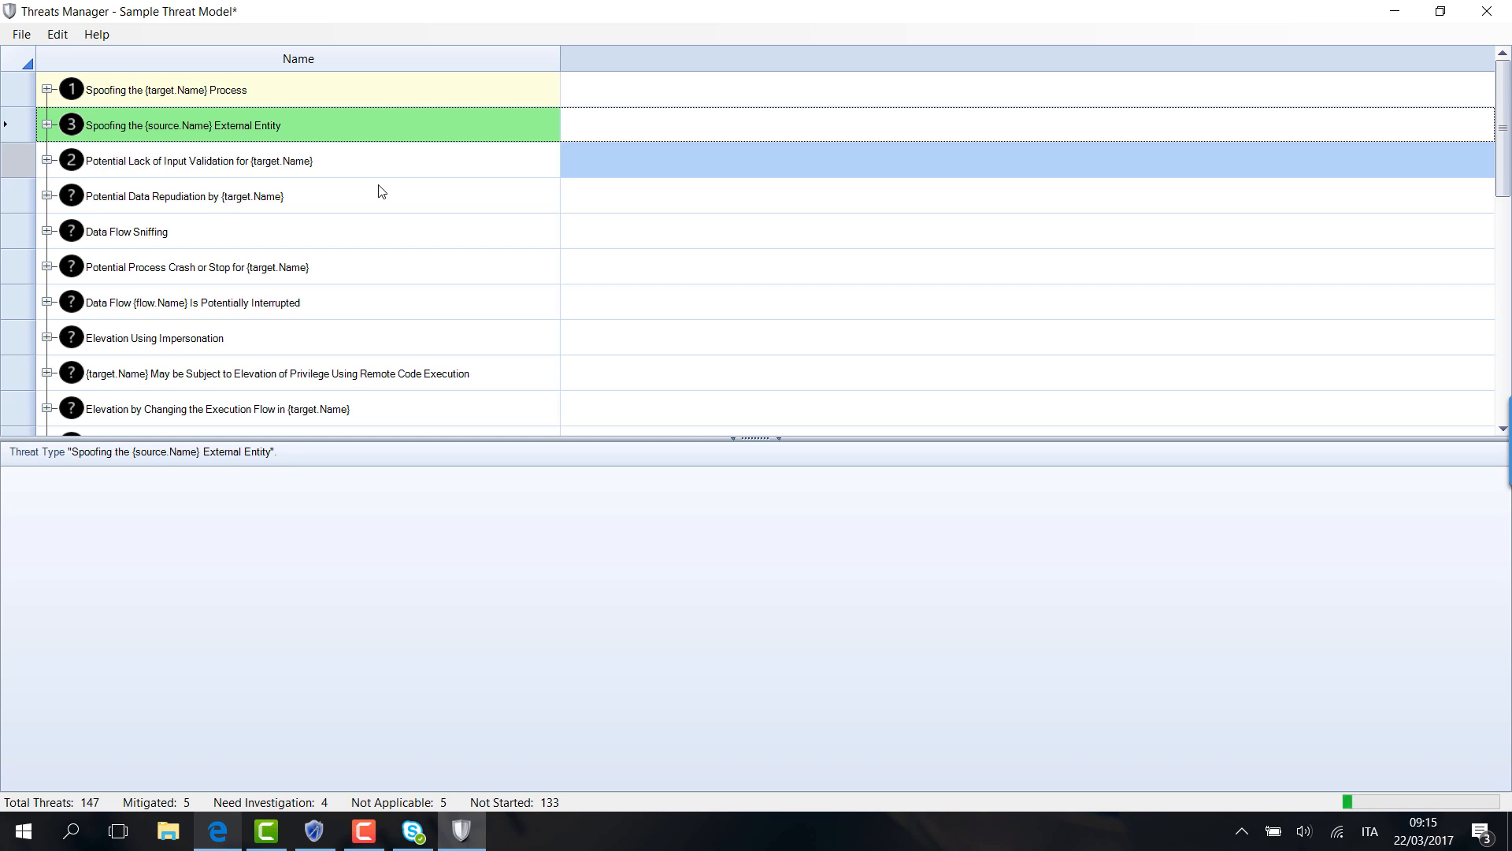
{"action": "left_click", "coordinate": [66, 37]}
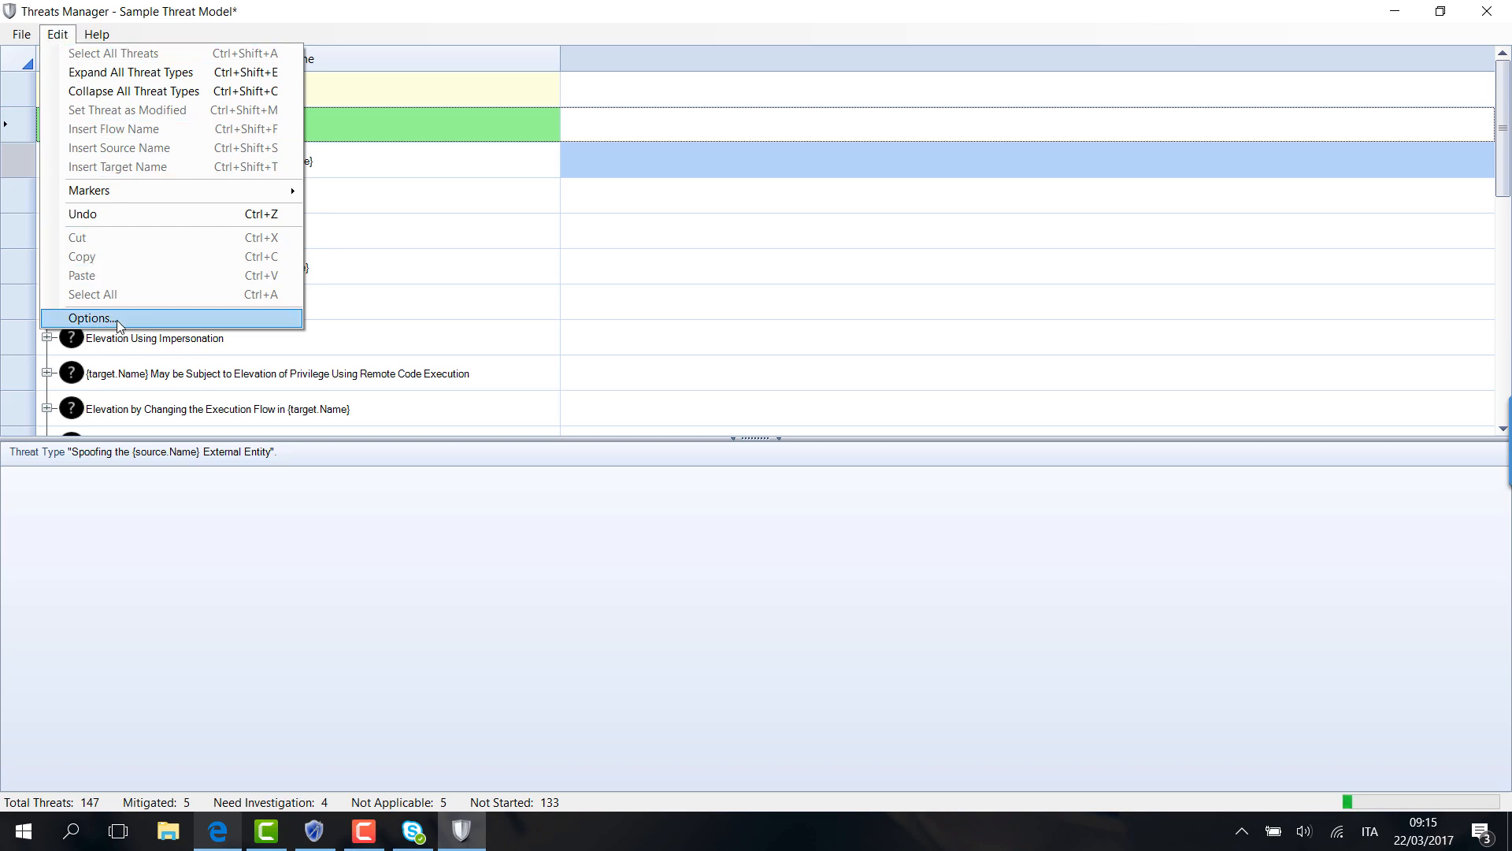
{"action": "left_click", "coordinate": [92, 318]}
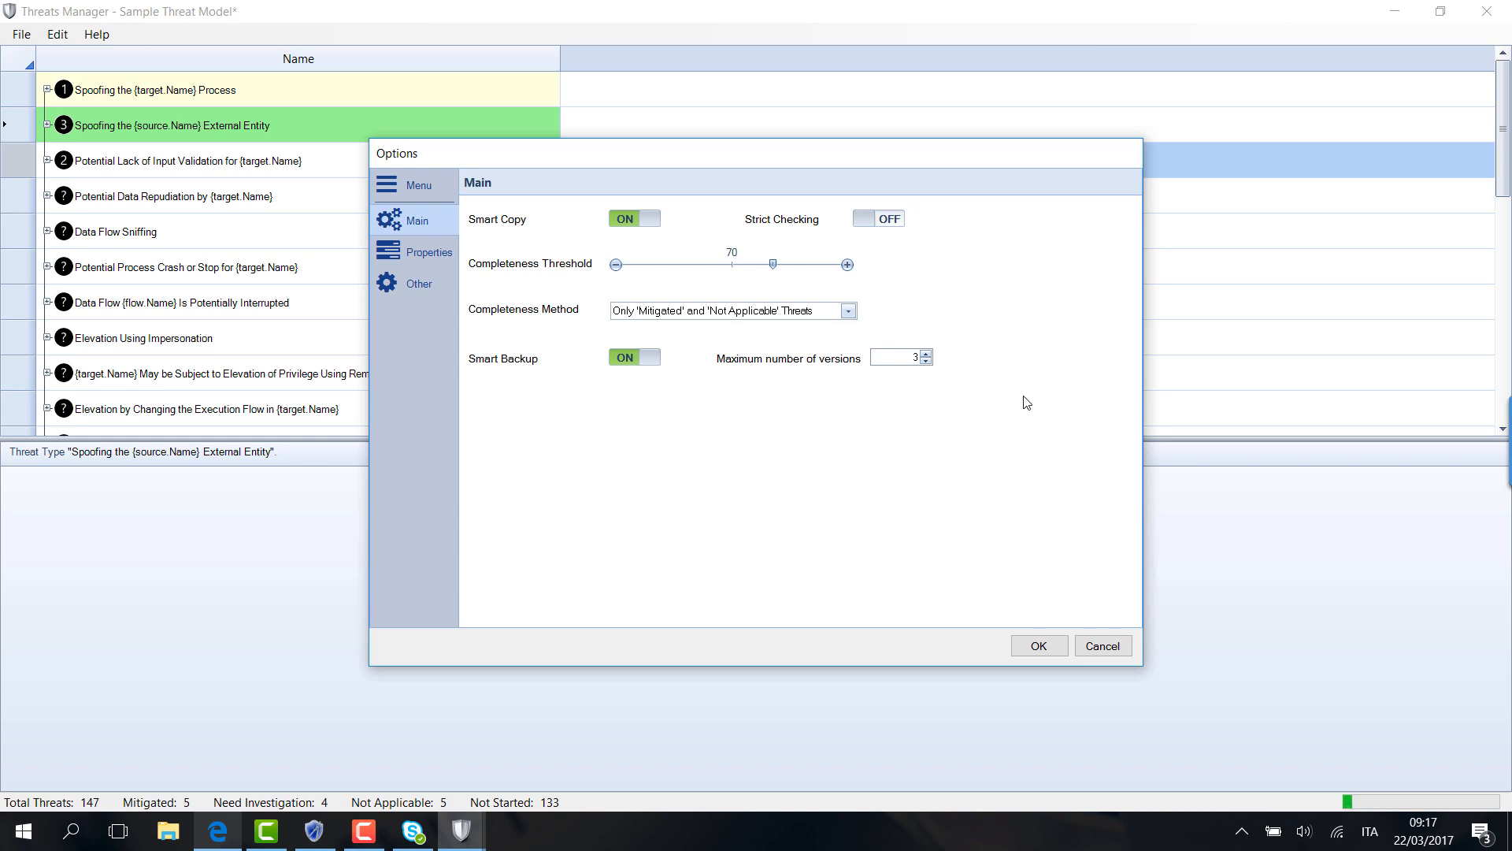
{"action": "left_click", "coordinate": [826, 315]}
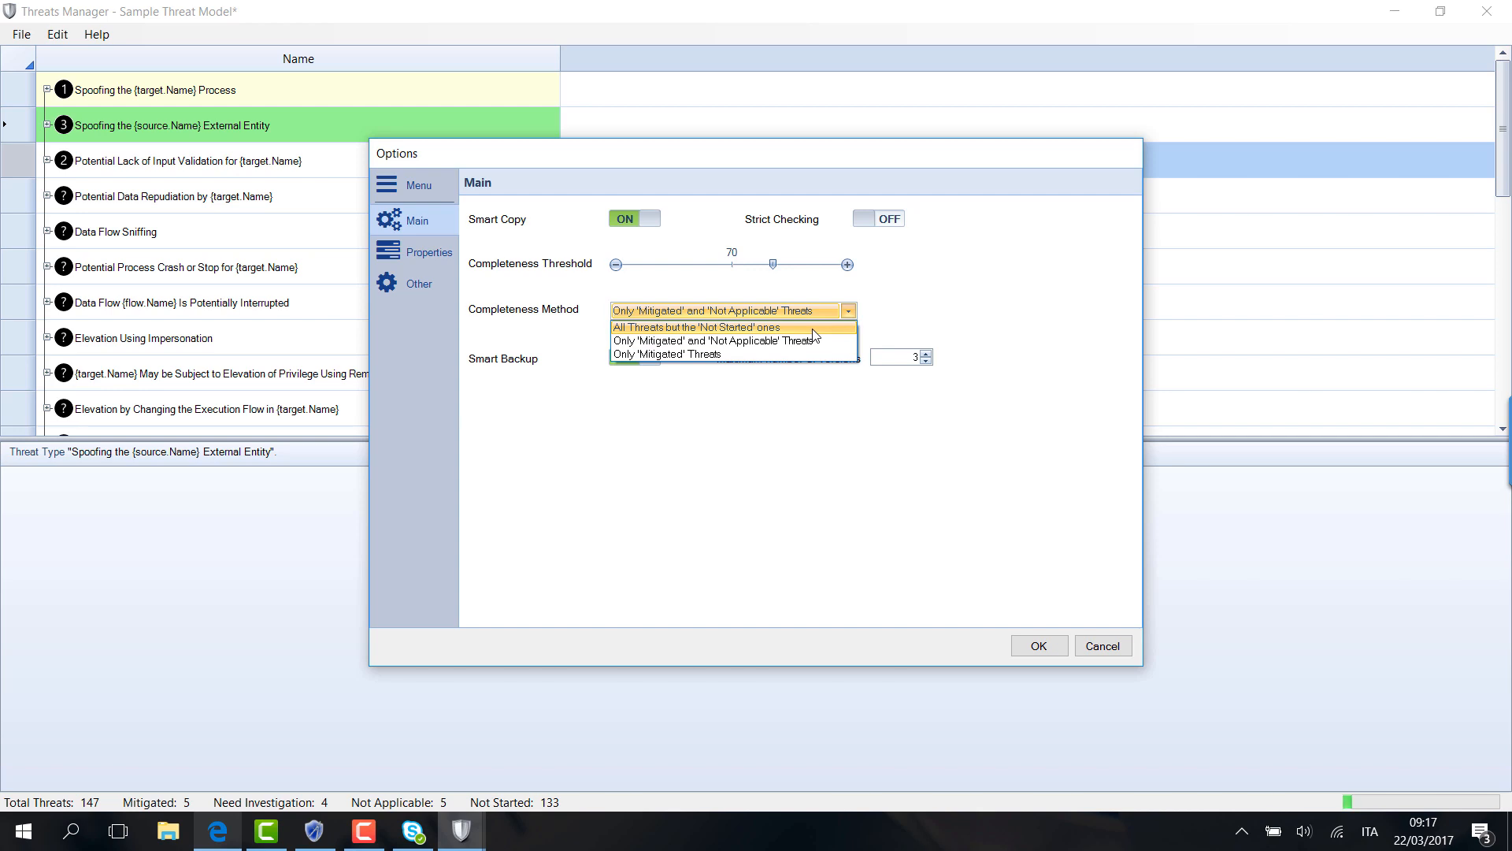
{"action": "left_click", "coordinate": [988, 306]}
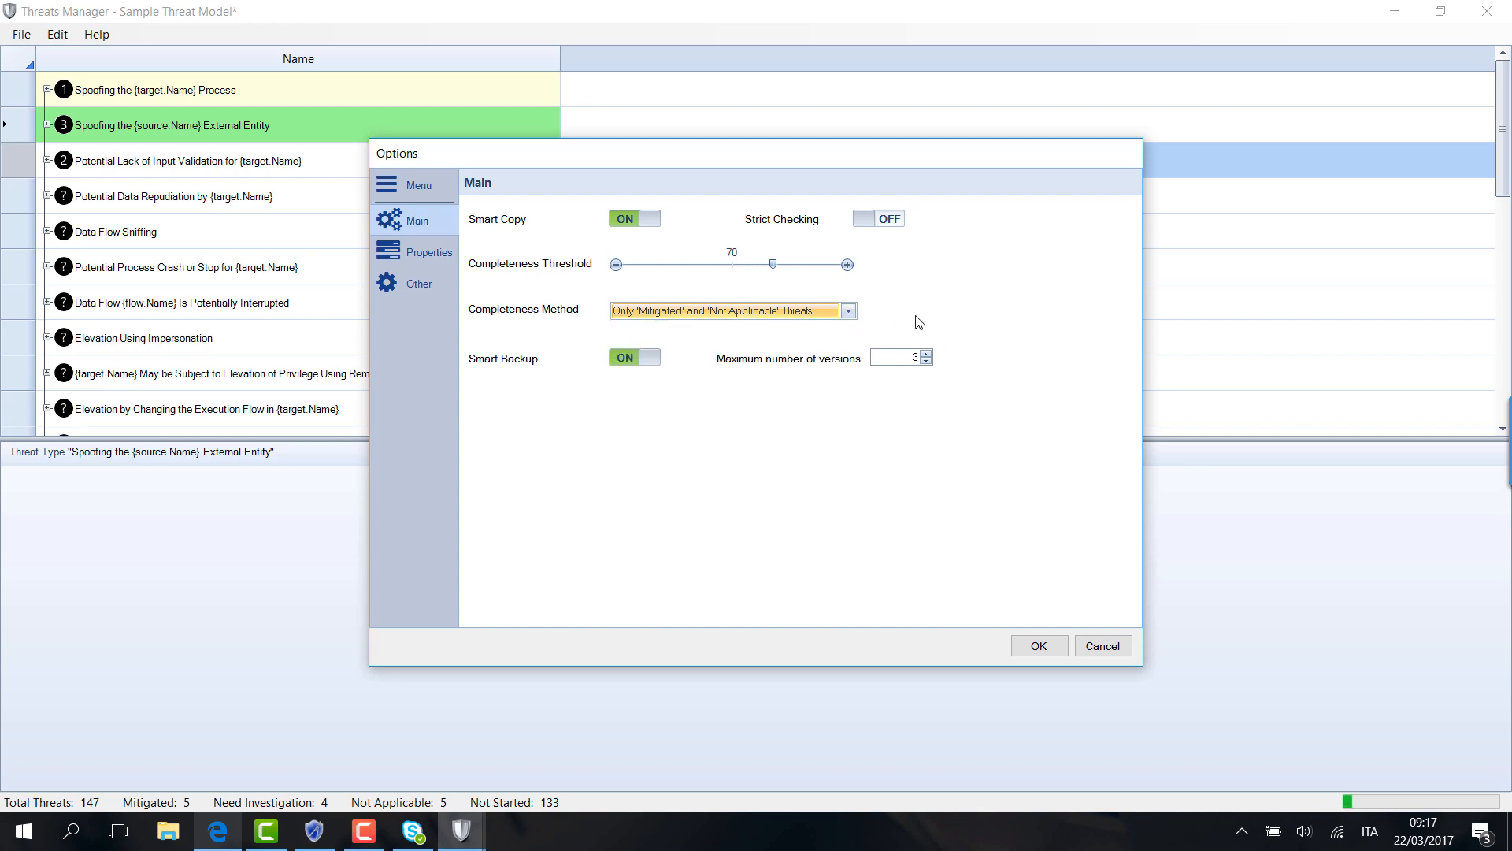
{"action": "mouse_move", "coordinate": [811, 317]}
{"action": "left_click", "coordinate": [441, 260]}
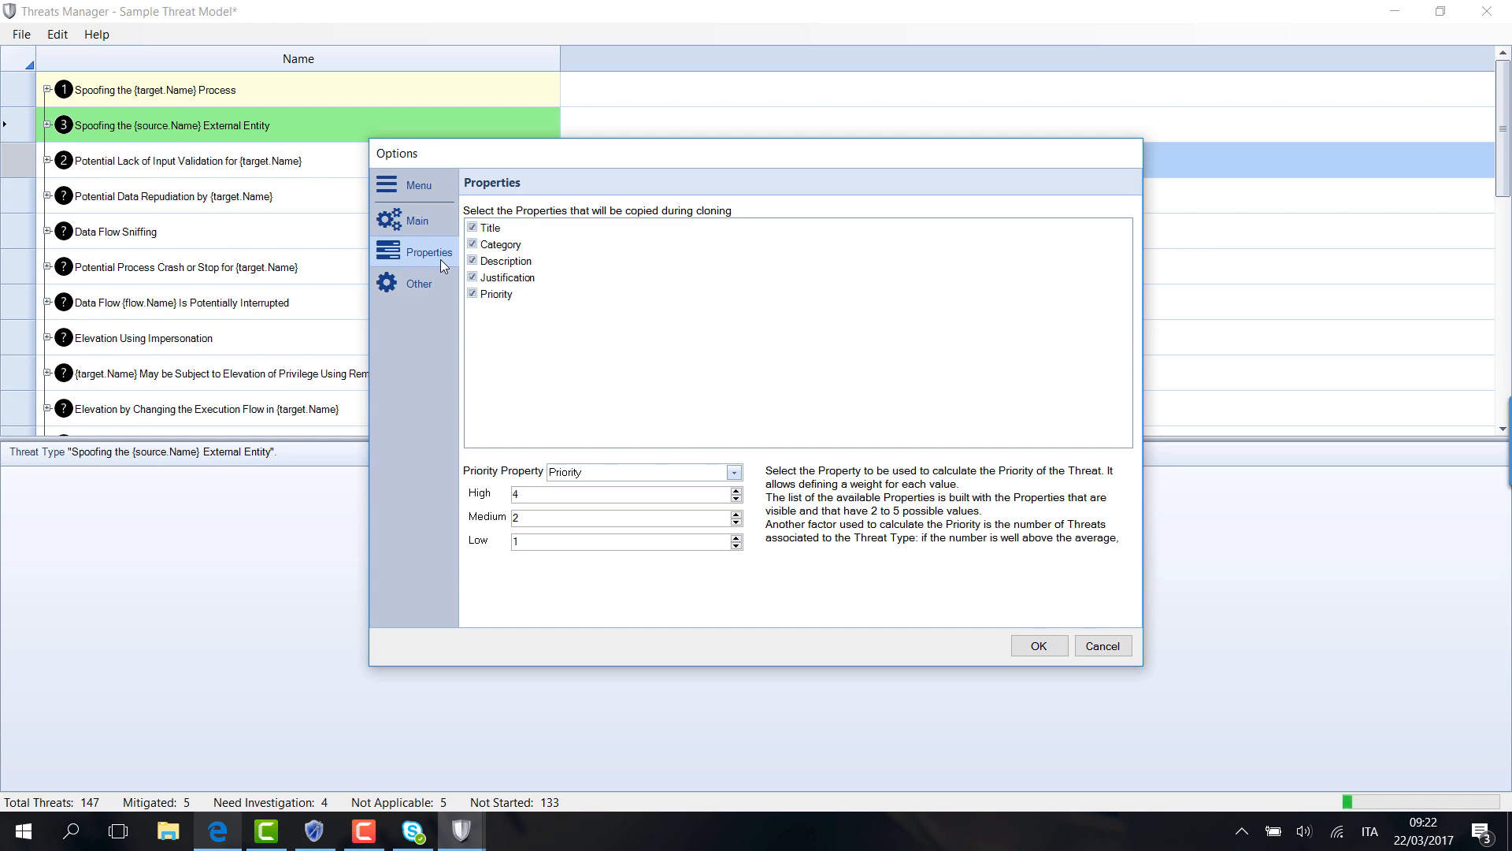
- Disable the Yellow and Red markers in the options and apply the change
{"action": "left_click", "coordinate": [425, 298]}
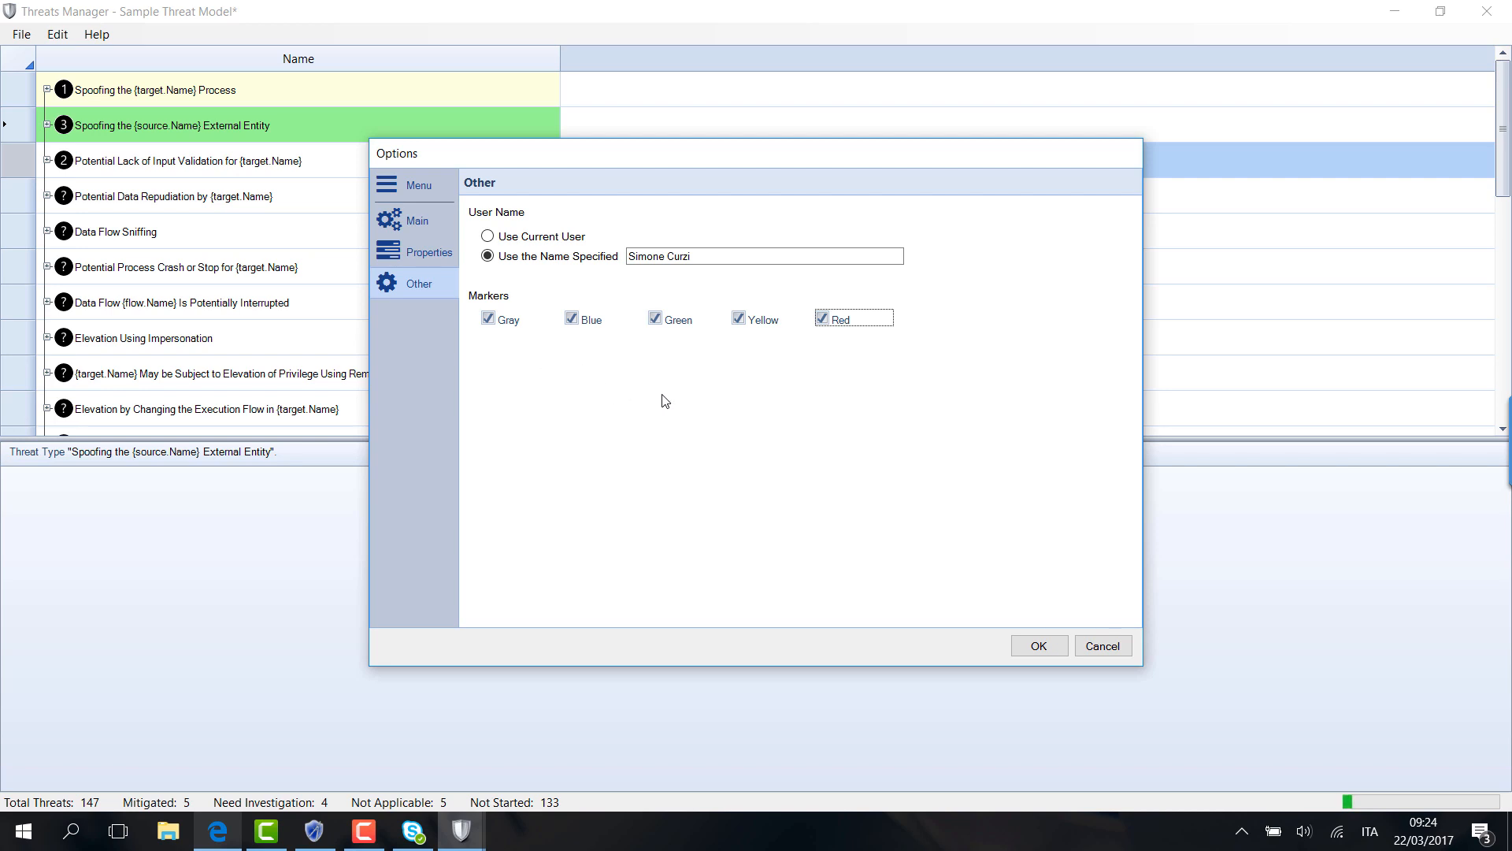
{"action": "left_click", "coordinate": [739, 319]}
{"action": "left_click", "coordinate": [823, 319]}
{"action": "left_click", "coordinate": [1026, 650]}
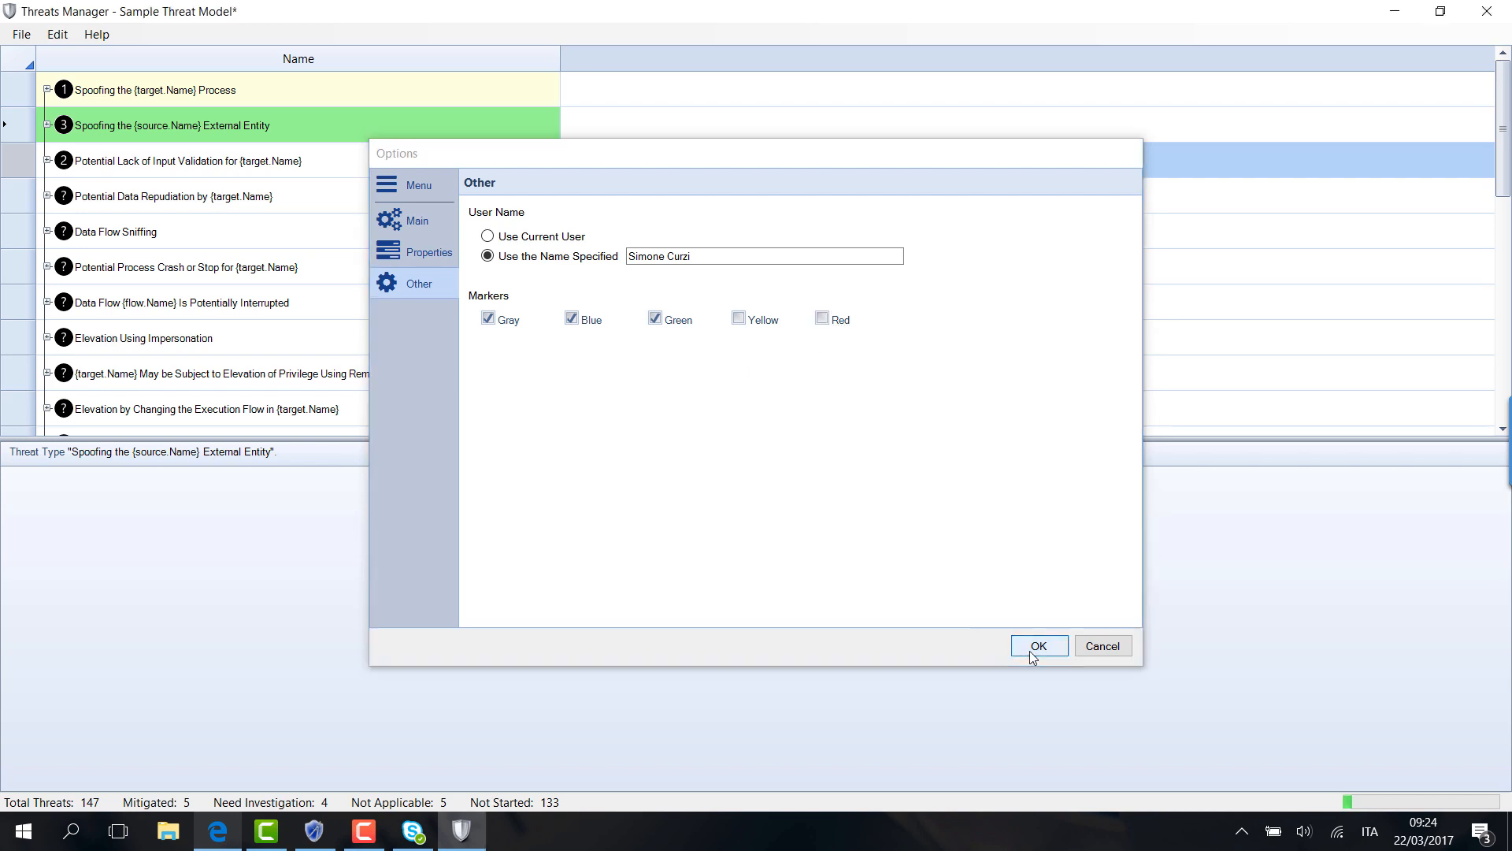
- Expand the Spoofing the {source.Name} External Entity type and check the marking choices offered for its Request threat
{"action": "left_click", "coordinate": [47, 125]}
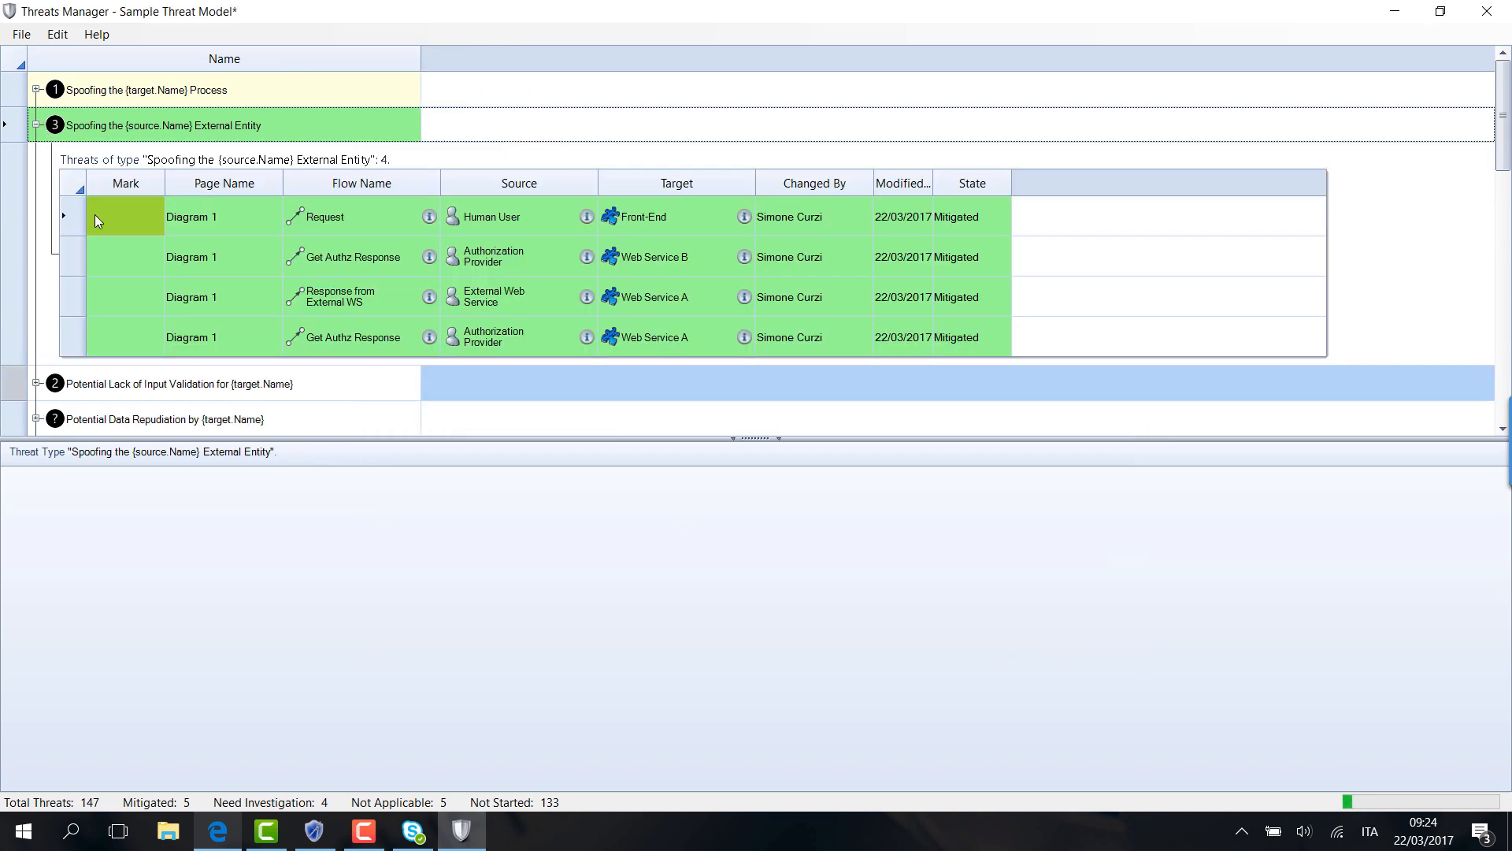
{"action": "right_click", "coordinate": [116, 213]}
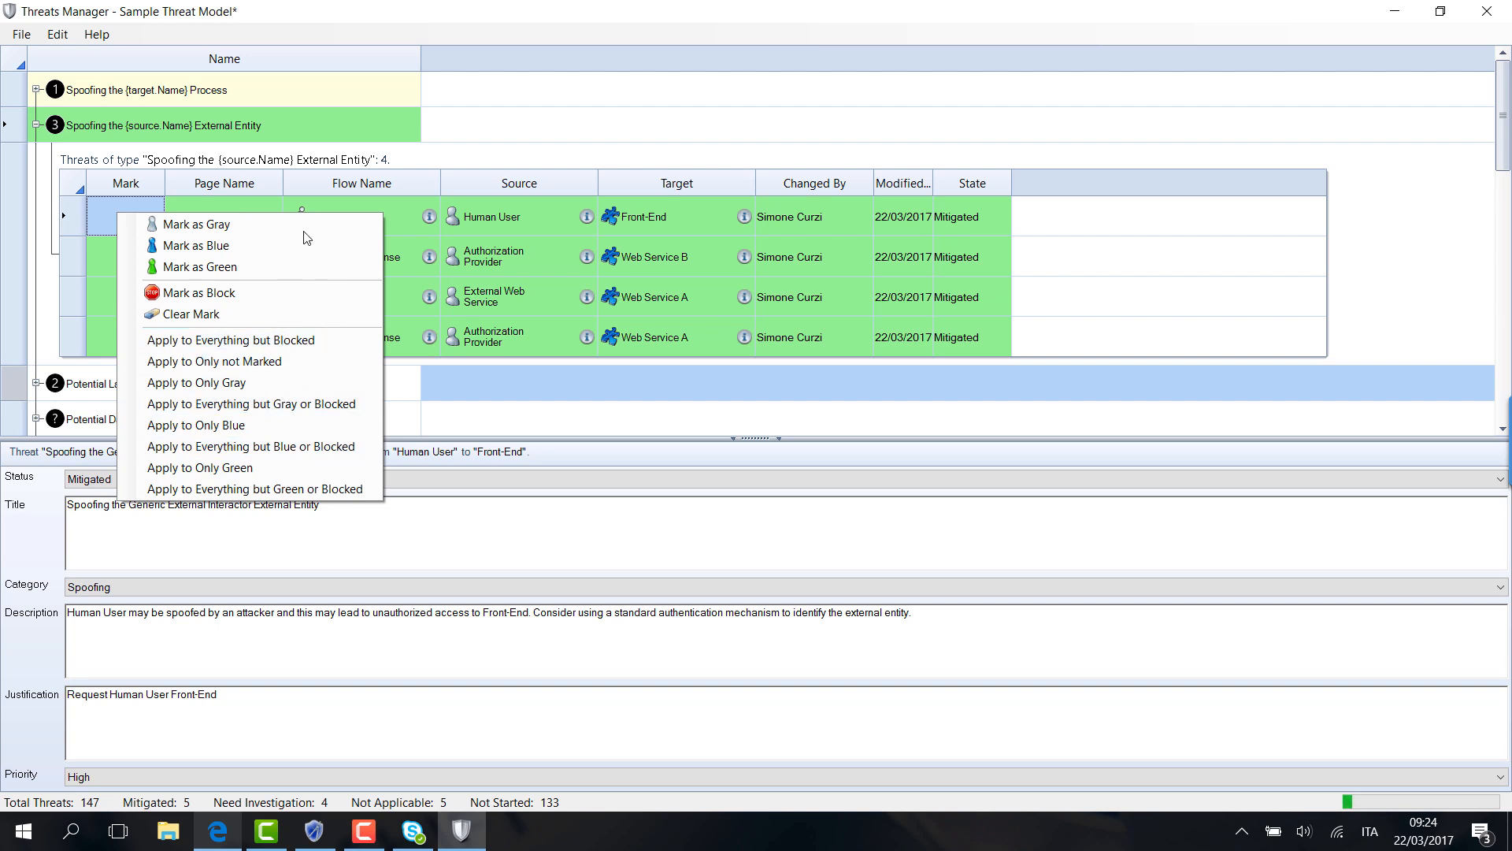
{"action": "left_click", "coordinate": [58, 34]}
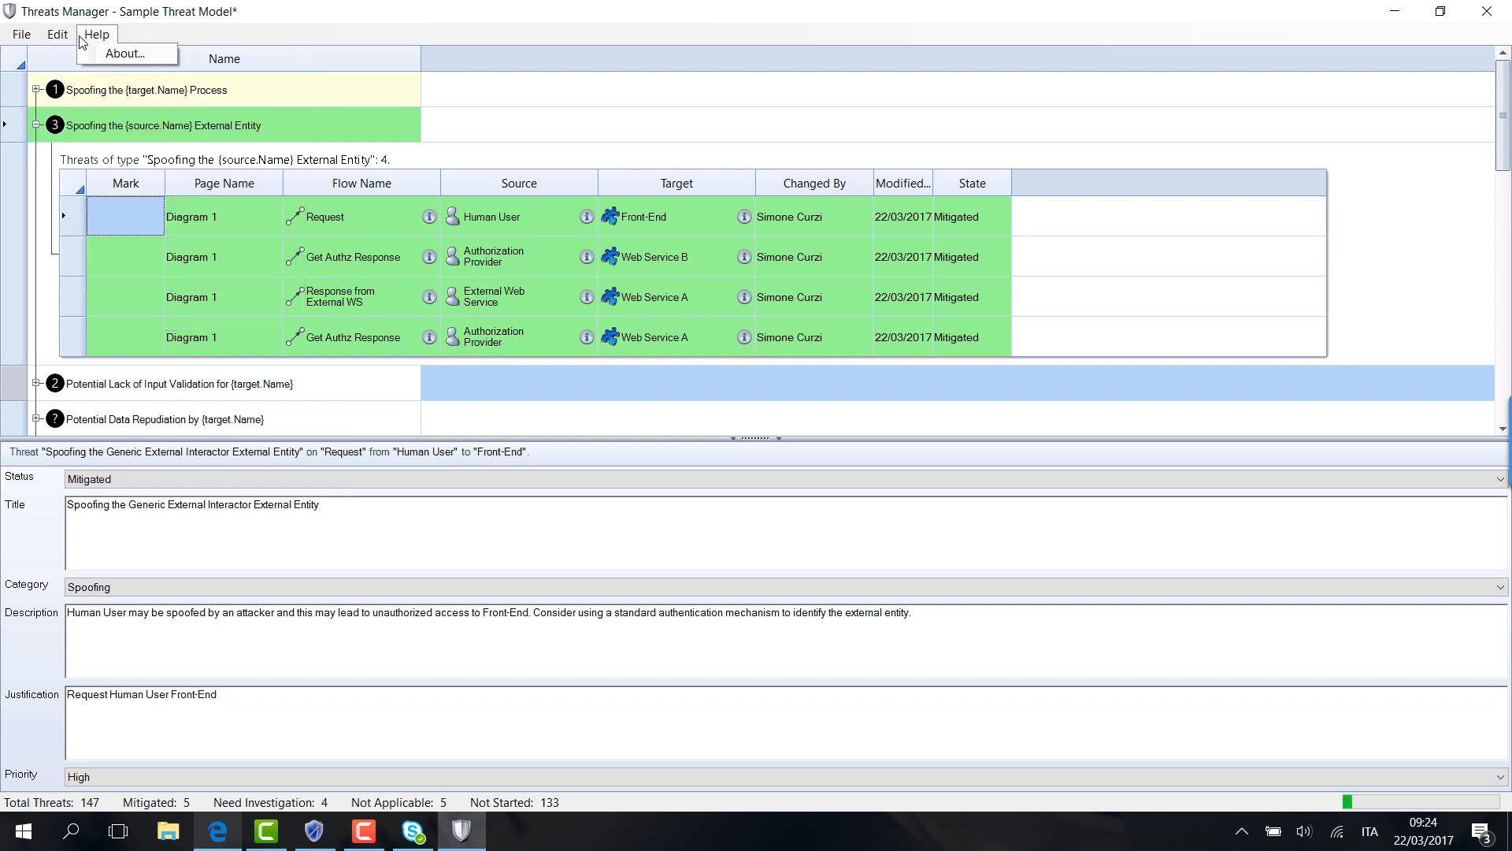
{"action": "left_click", "coordinate": [474, 37]}
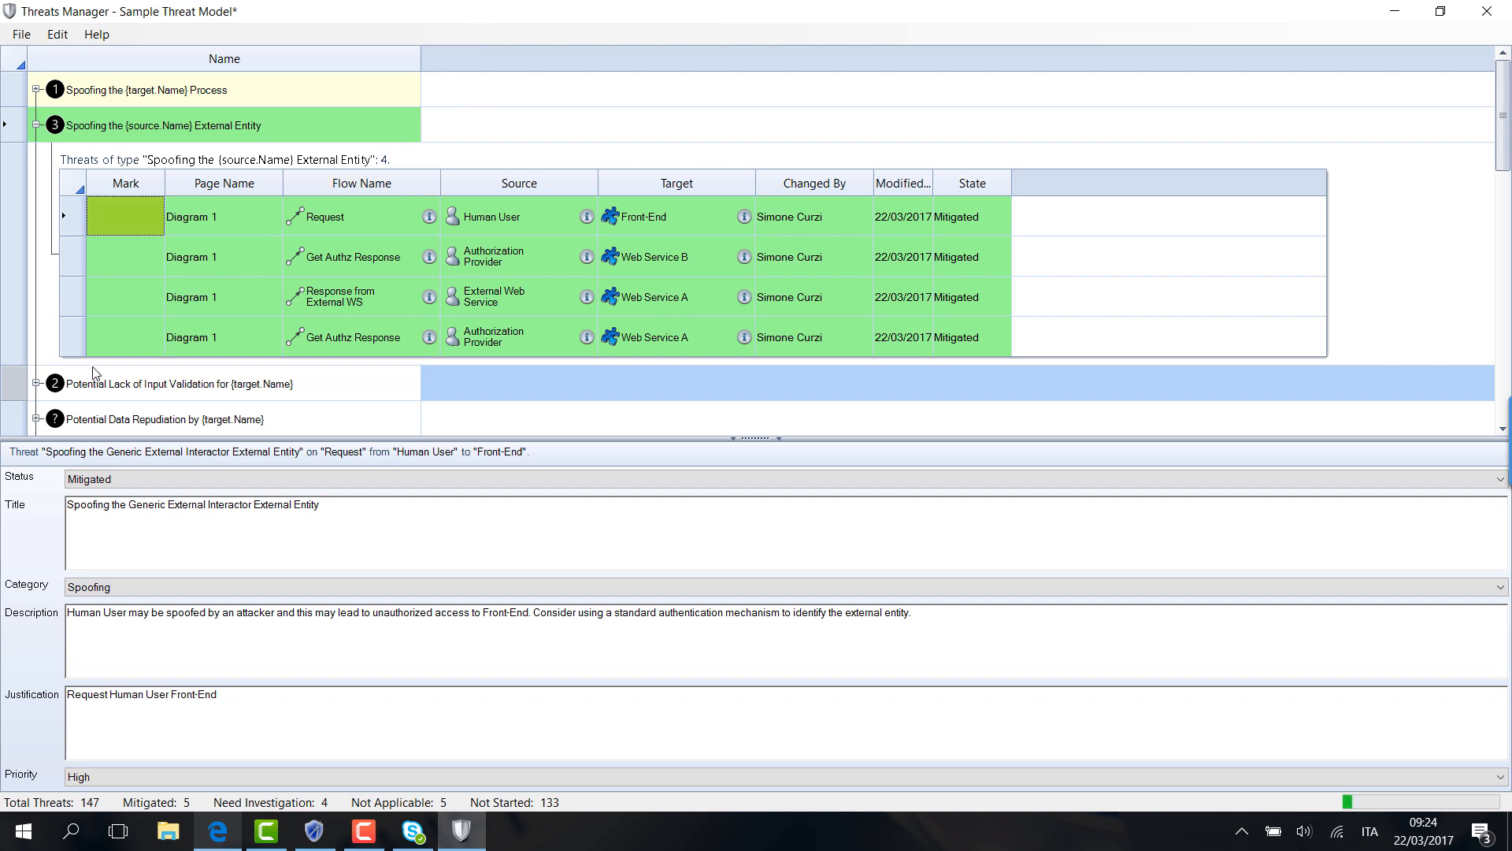
- Expand the Potential Data Repudiation by {target.Name} type and set its Request threat from Human User to Front-End as Mitigated
{"action": "scroll", "coordinate": [93, 383], "scroll_direction": "down", "scroll_amount": 1}
{"action": "left_click", "coordinate": [29, 365]}
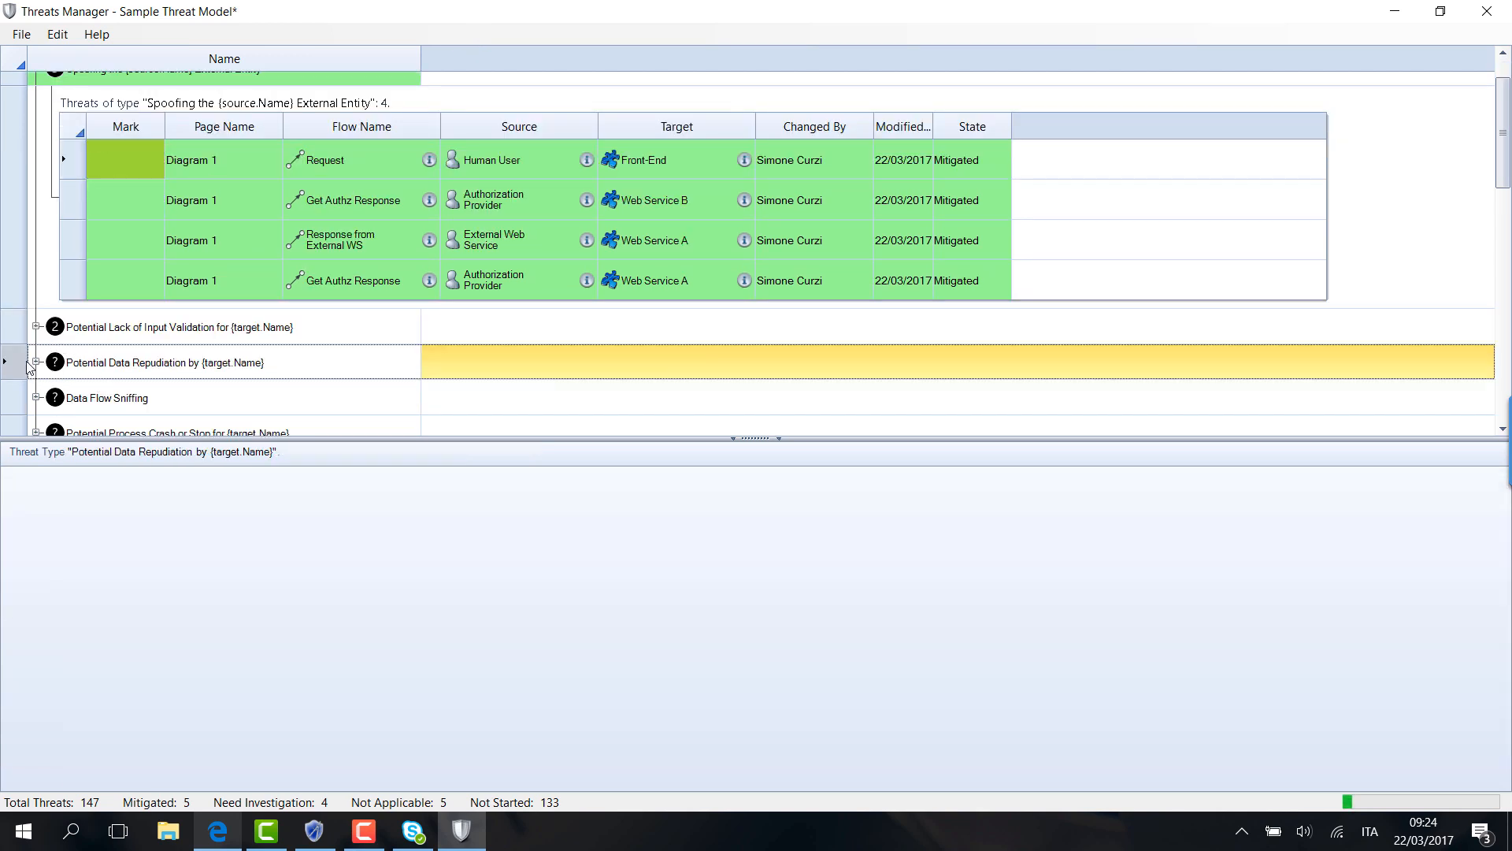
{"action": "left_click", "coordinate": [36, 363]}
{"action": "scroll", "coordinate": [192, 334], "scroll_direction": "down", "scroll_amount": 4}
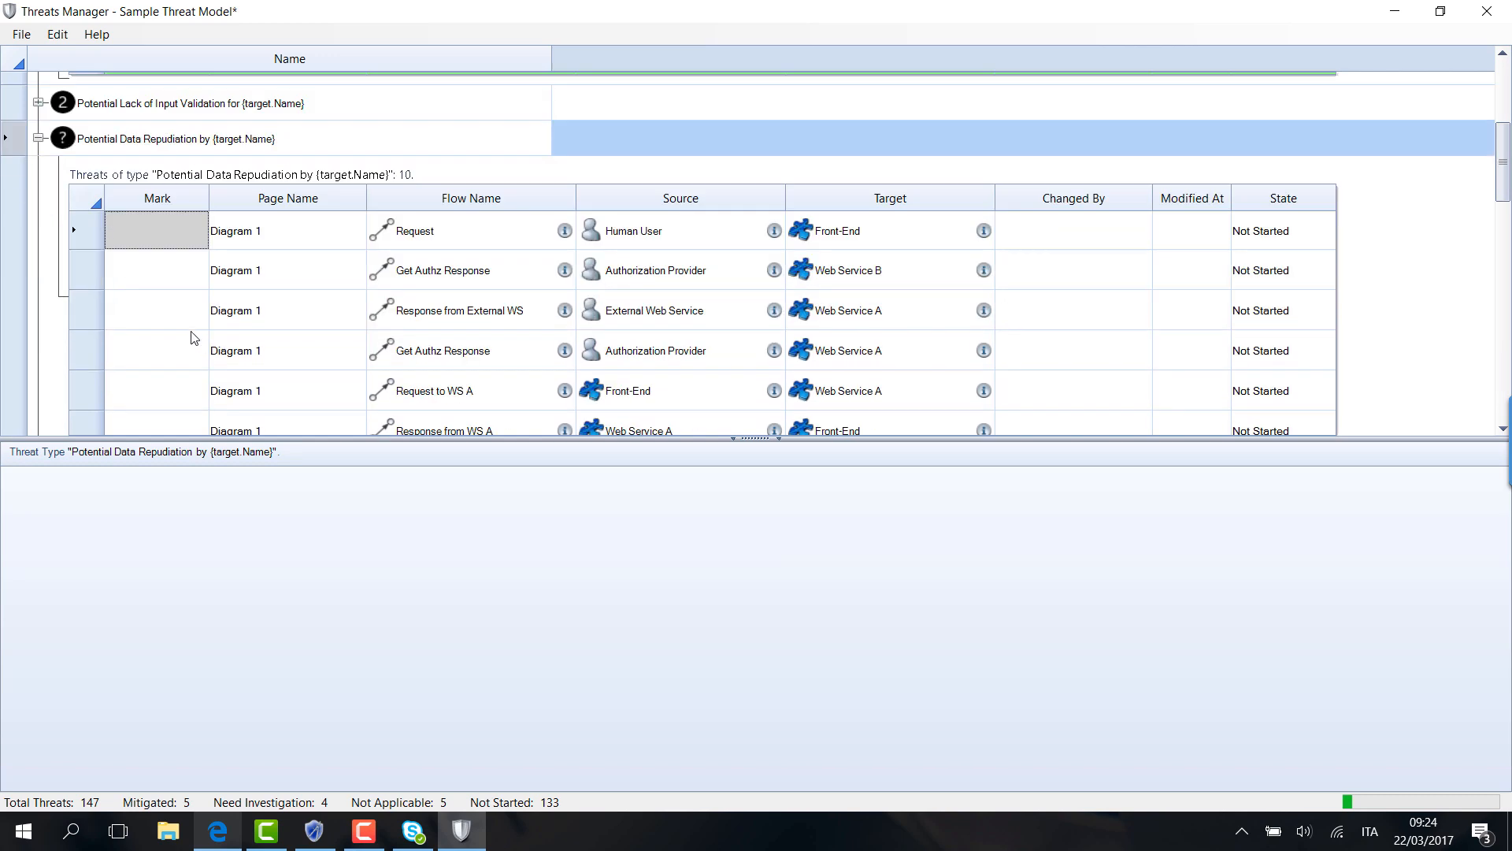
{"action": "left_click", "coordinate": [173, 232]}
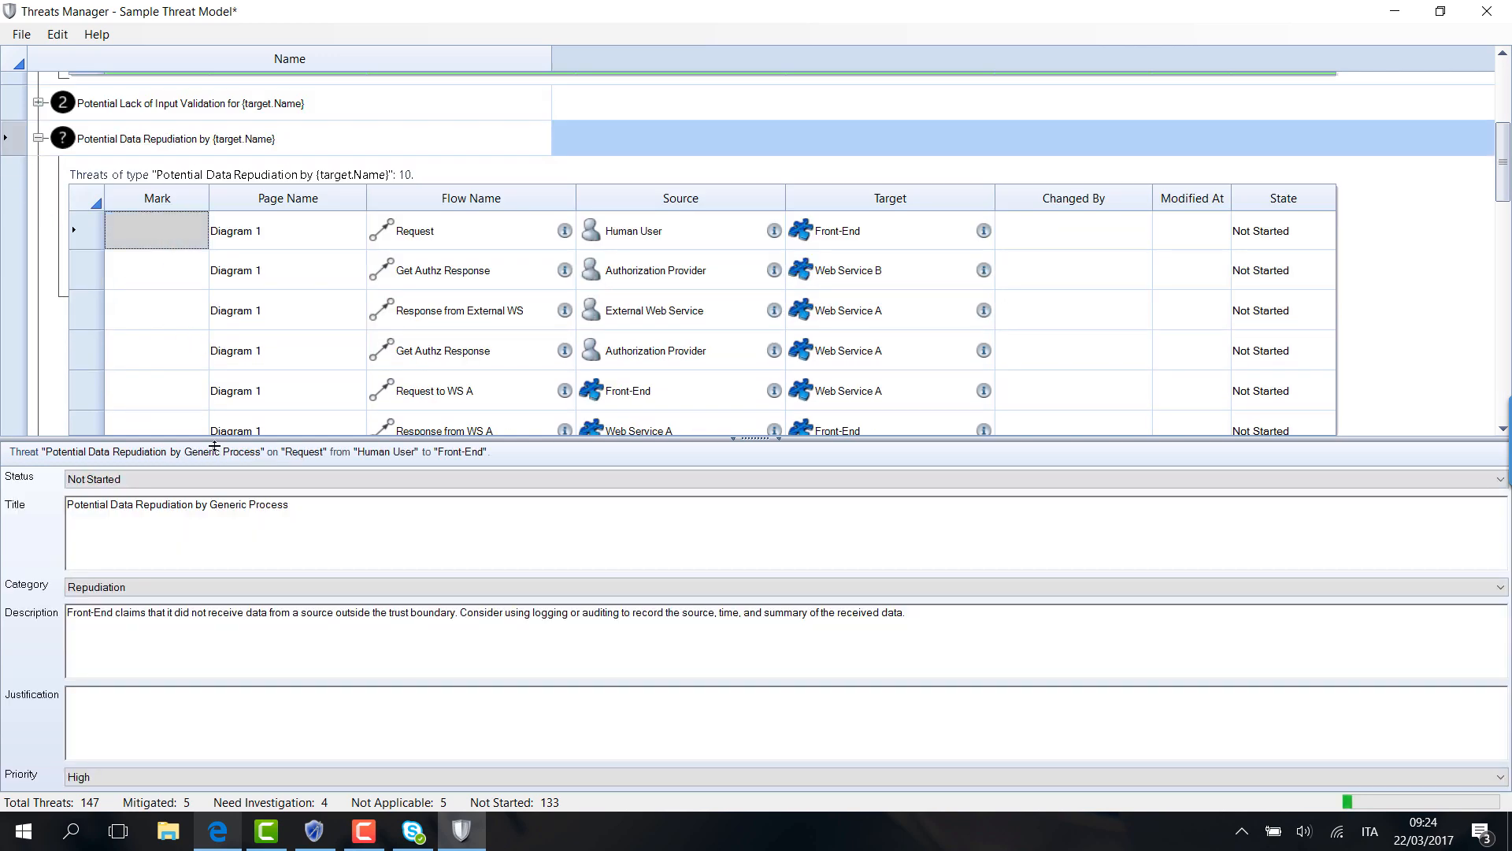
{"action": "left_click", "coordinate": [236, 479]}
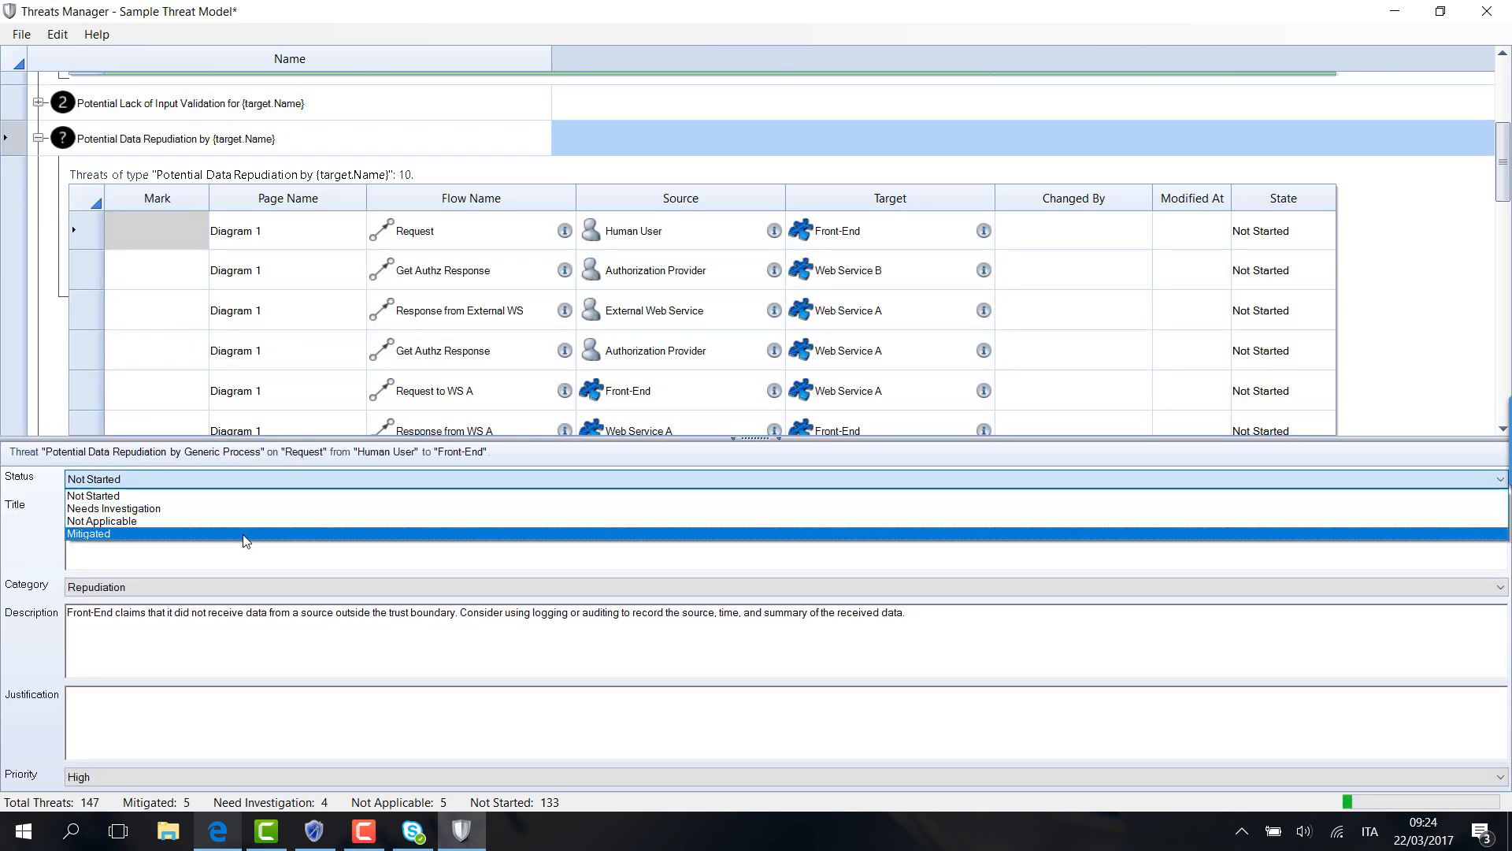
{"action": "left_click", "coordinate": [244, 539]}
- Lower the completeness threshold to 20 in the options and apply the change
{"action": "left_click", "coordinate": [57, 34]}
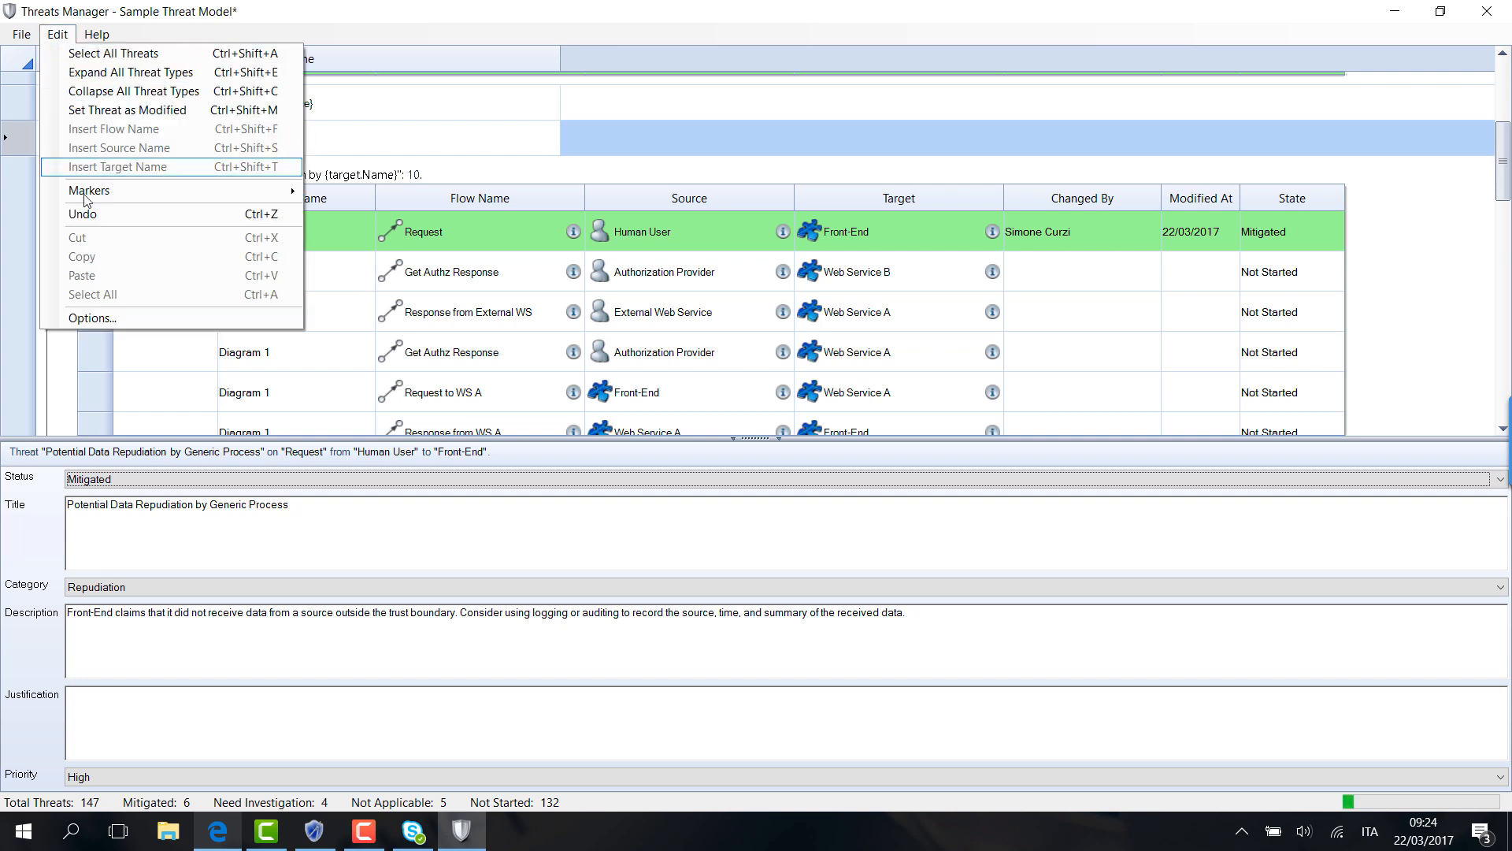
{"action": "left_click", "coordinate": [82, 317]}
{"action": "left_click_drag", "start_coordinate": [773, 265], "coordinate": [666, 264]}
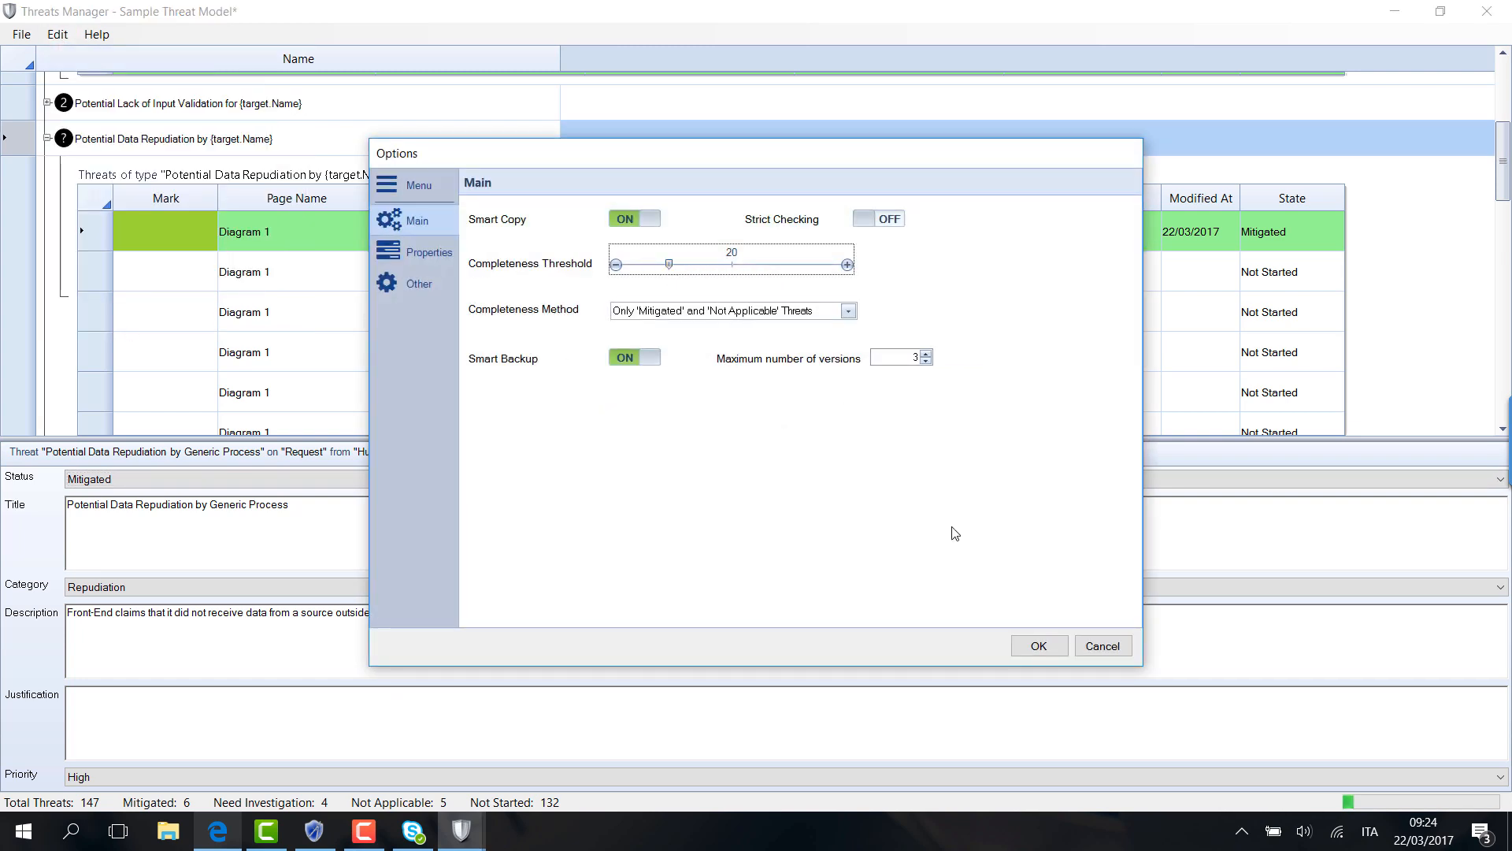
{"action": "left_click", "coordinate": [1028, 646]}
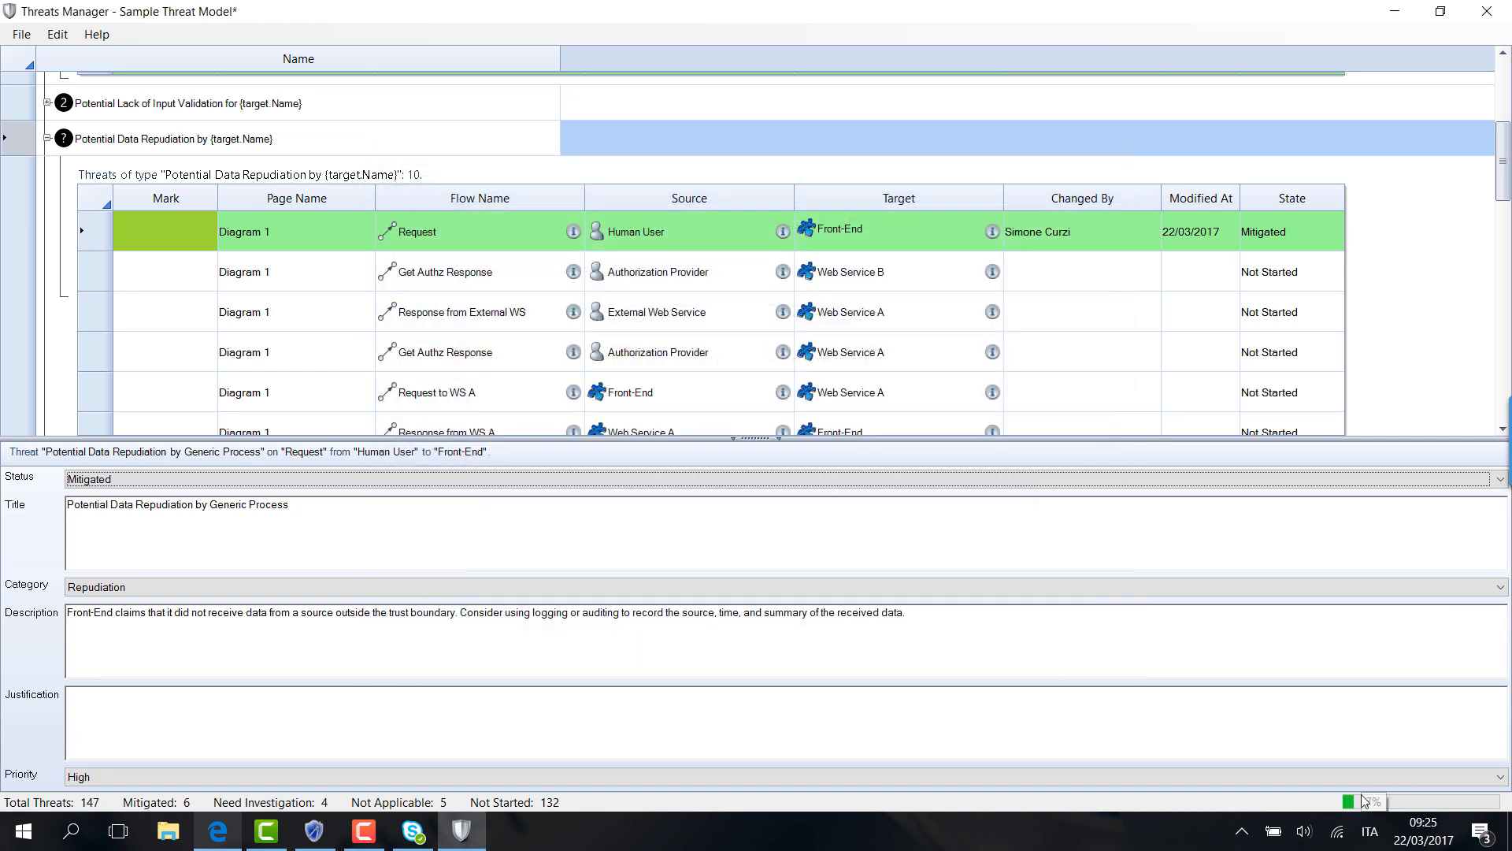
- Propagate the data repudiation Request threat's values to everything but blocked threats of its type and check the updated threats
{"action": "right_click", "coordinate": [134, 225]}
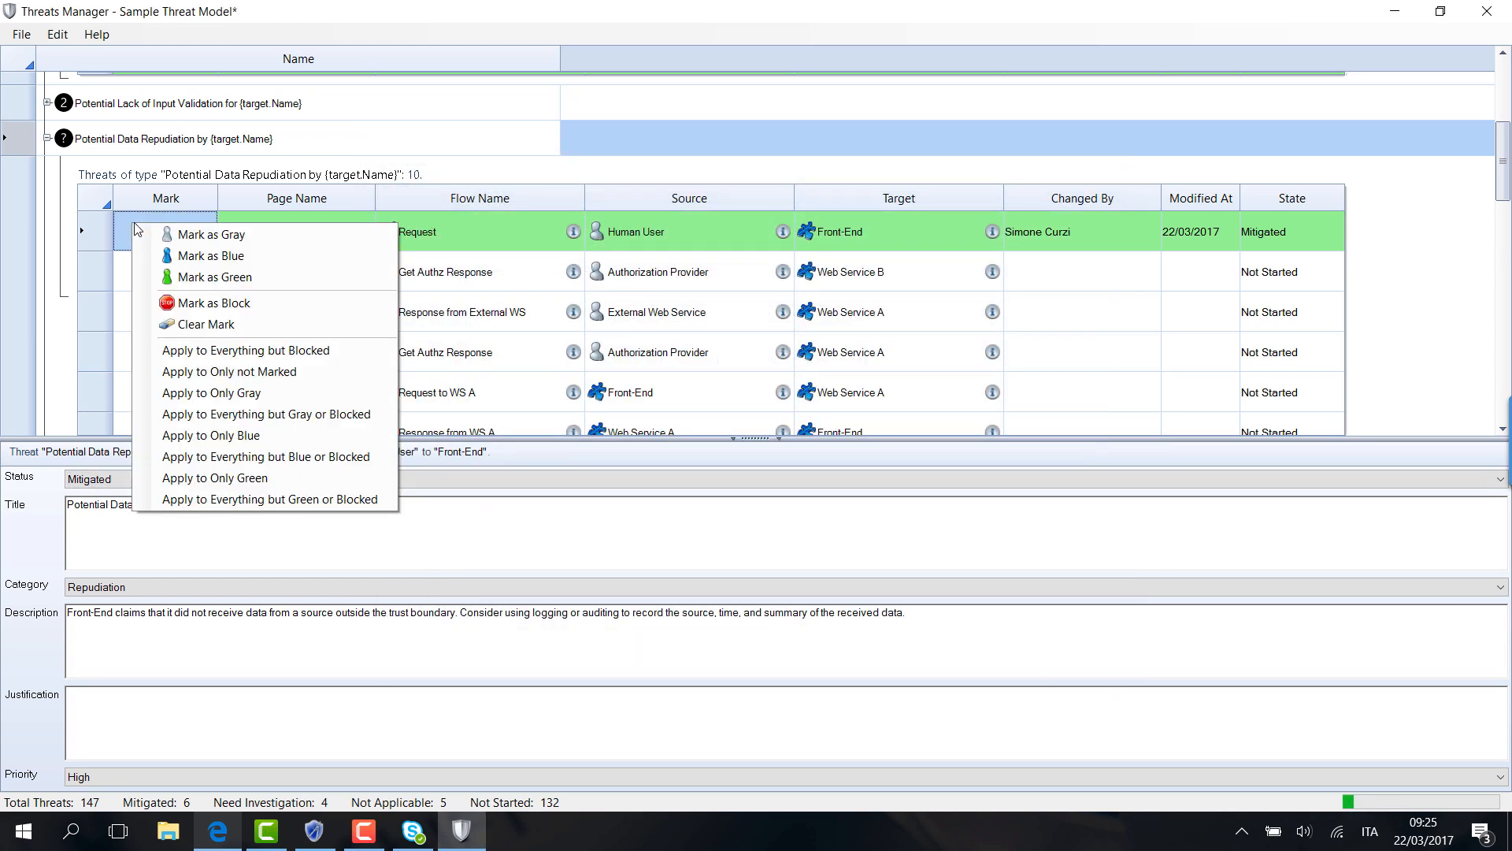
{"action": "left_click", "coordinate": [221, 351]}
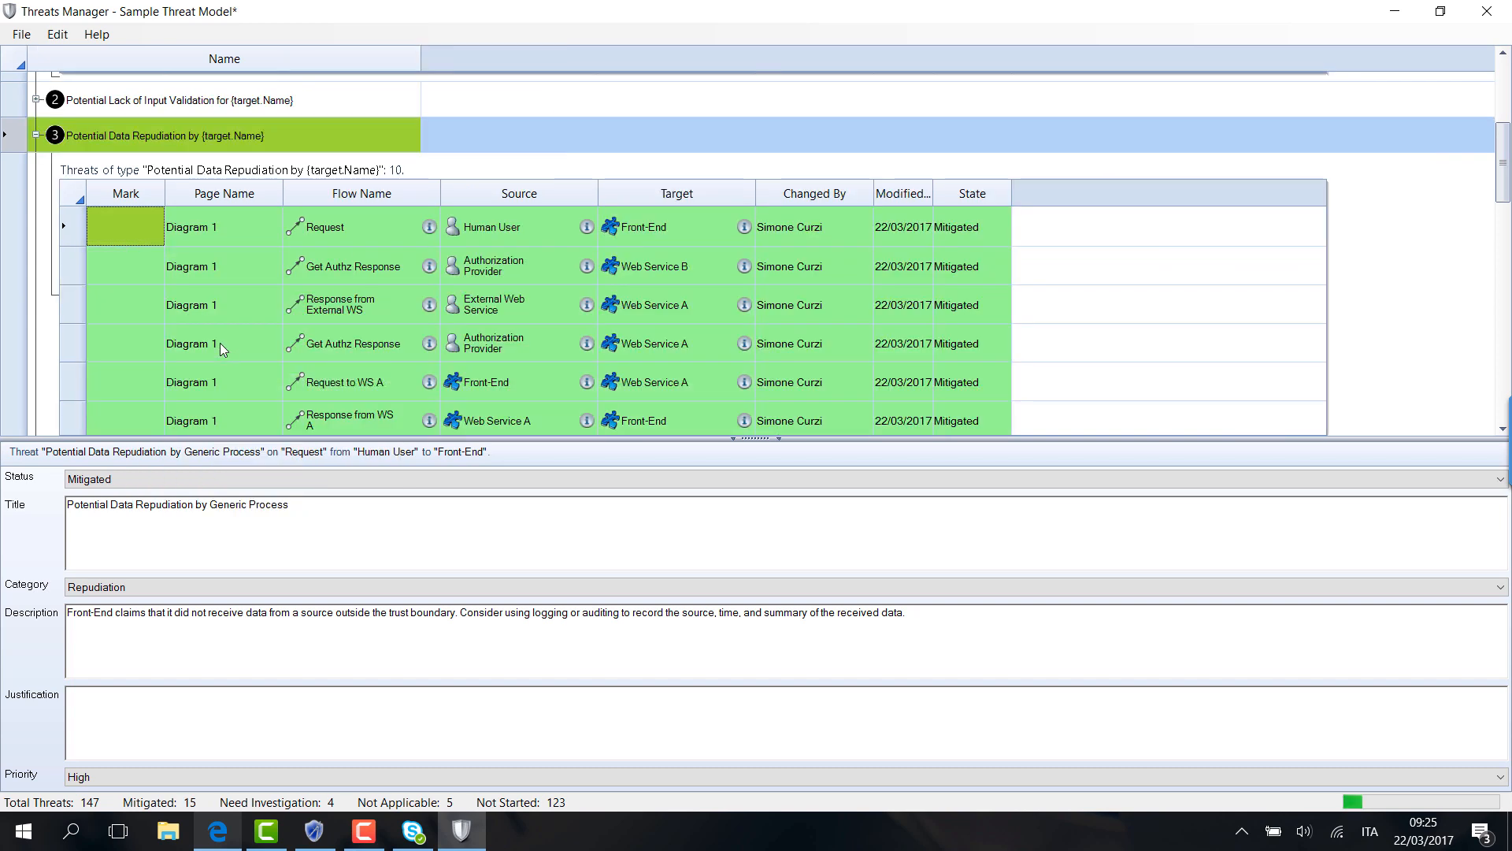
{"action": "scroll", "coordinate": [204, 213], "scroll_direction": "down", "scroll_amount": 3}
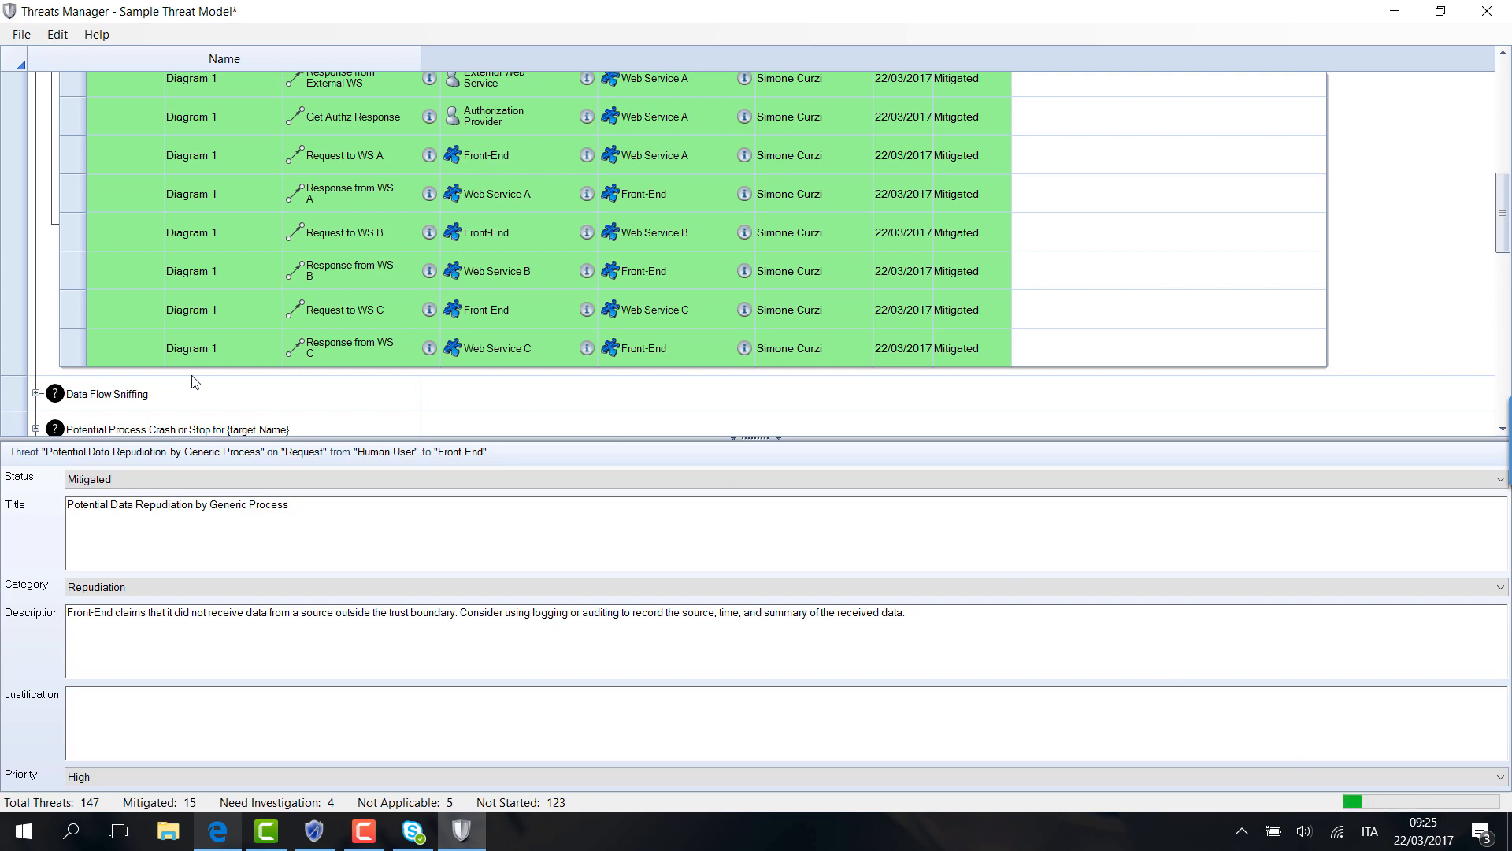
- Expand the Data Flow Sniffing type, set its Request threat to Mitigated and apply it to everything but blocked threats
{"action": "left_click", "coordinate": [37, 393]}
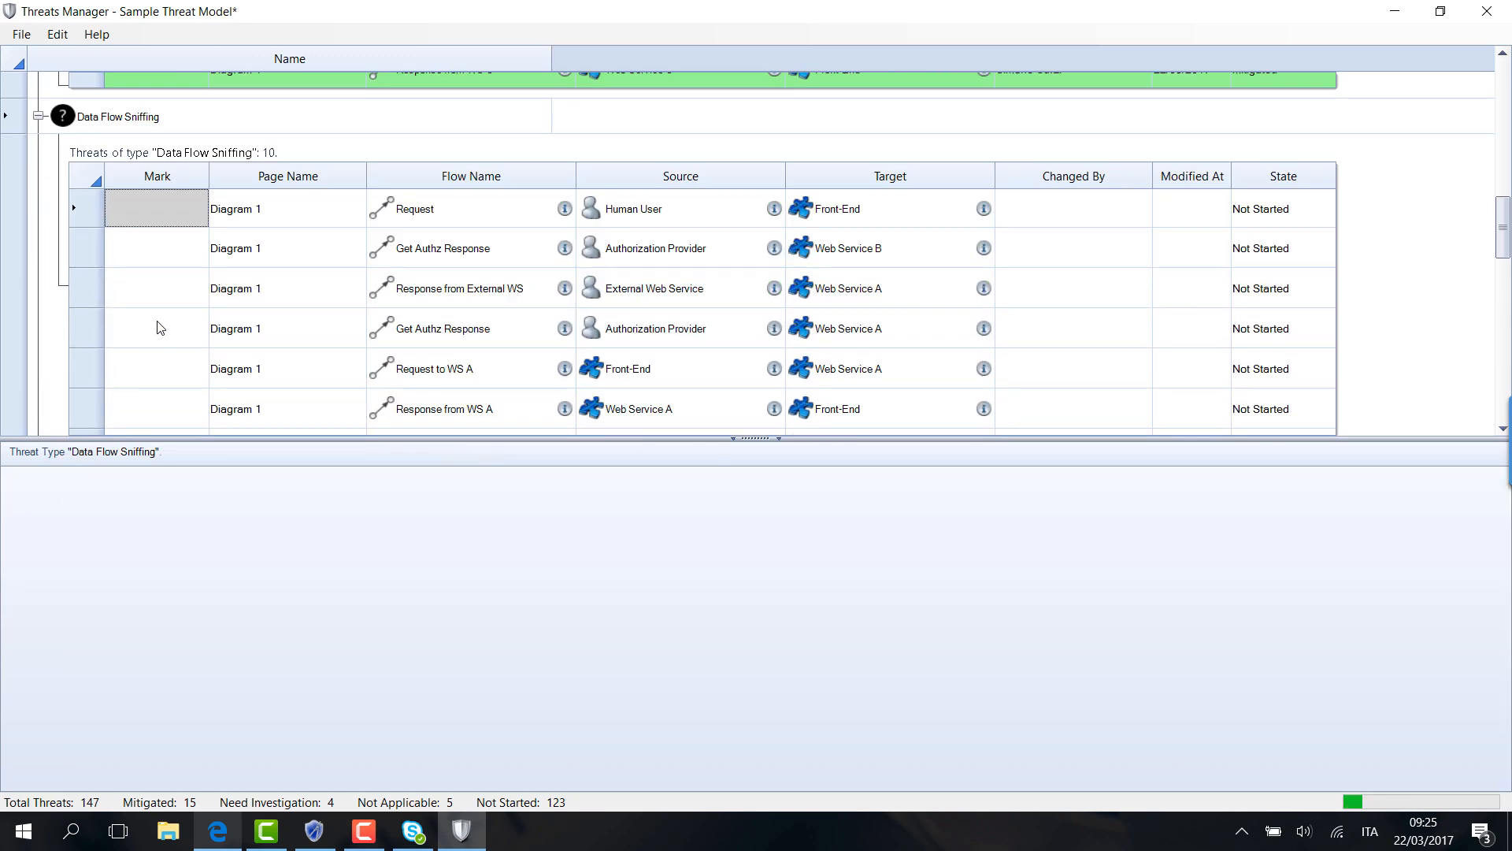
{"action": "left_click", "coordinate": [153, 215]}
{"action": "left_click", "coordinate": [329, 479]}
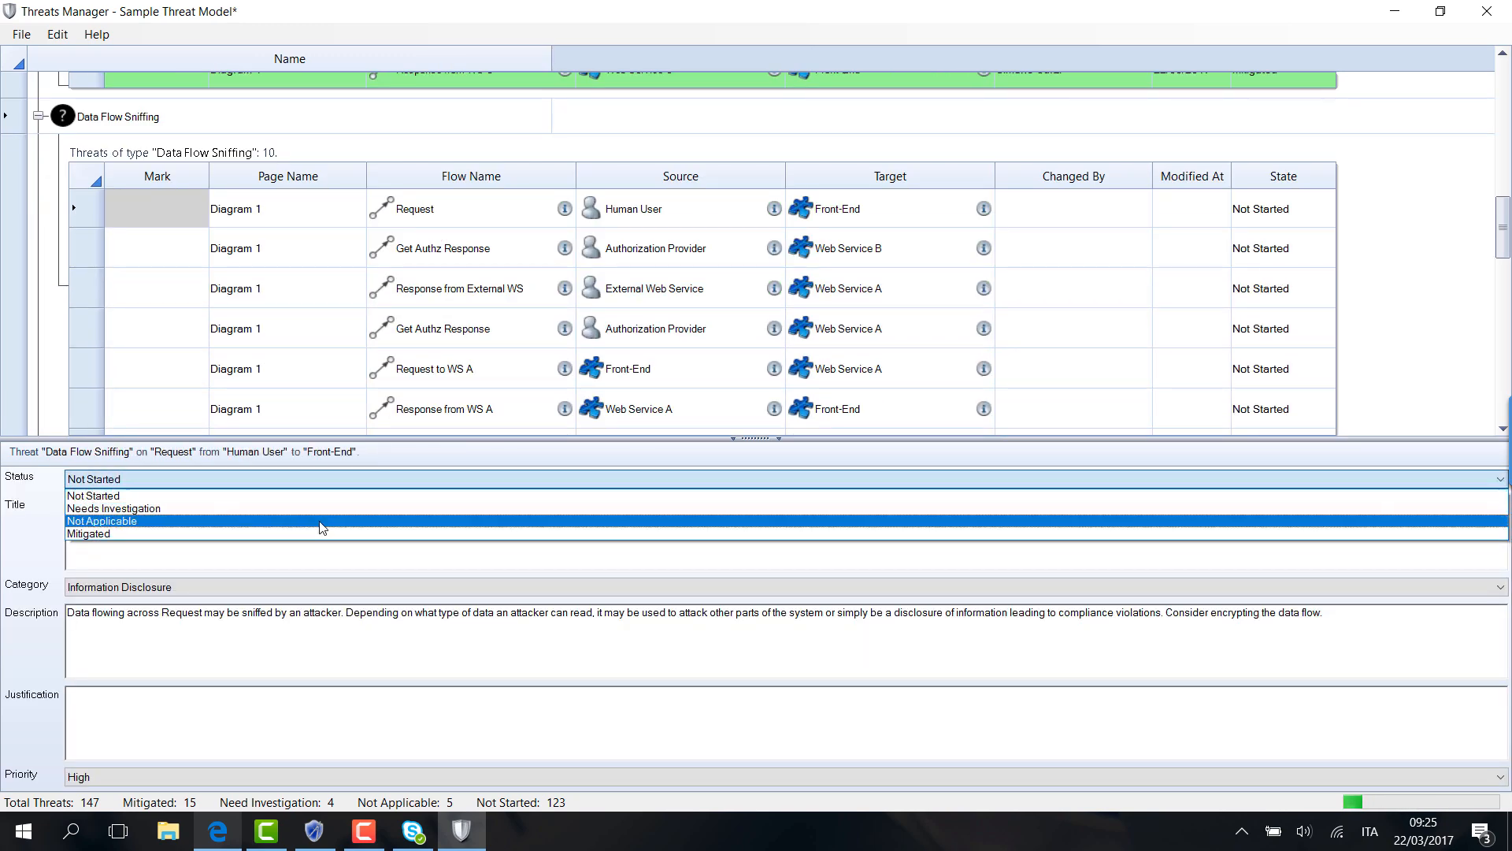
{"action": "left_click", "coordinate": [321, 526]}
{"action": "right_click", "coordinate": [167, 224]}
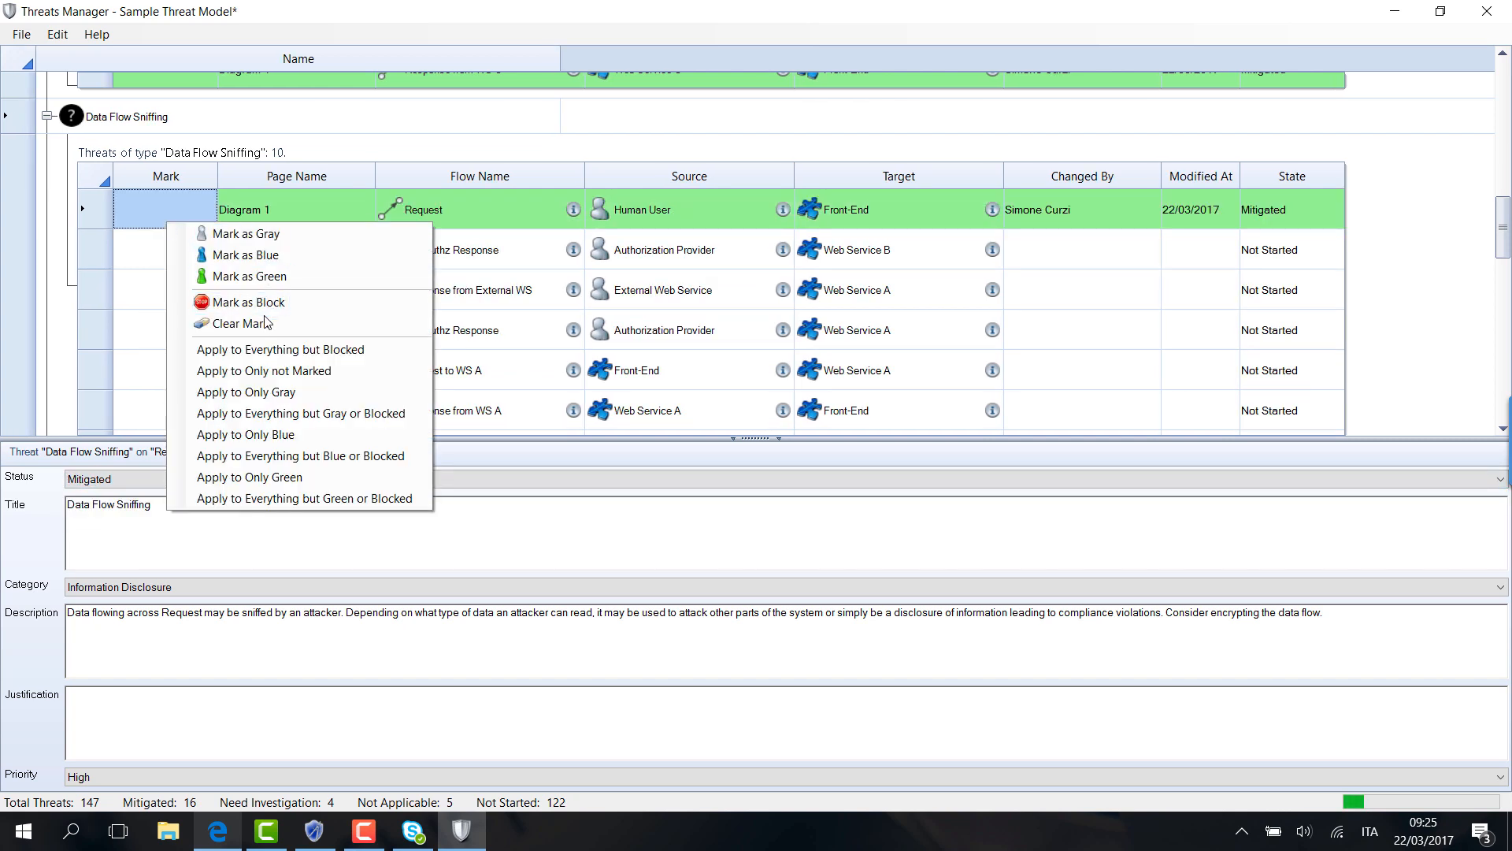
{"action": "left_click", "coordinate": [282, 347]}
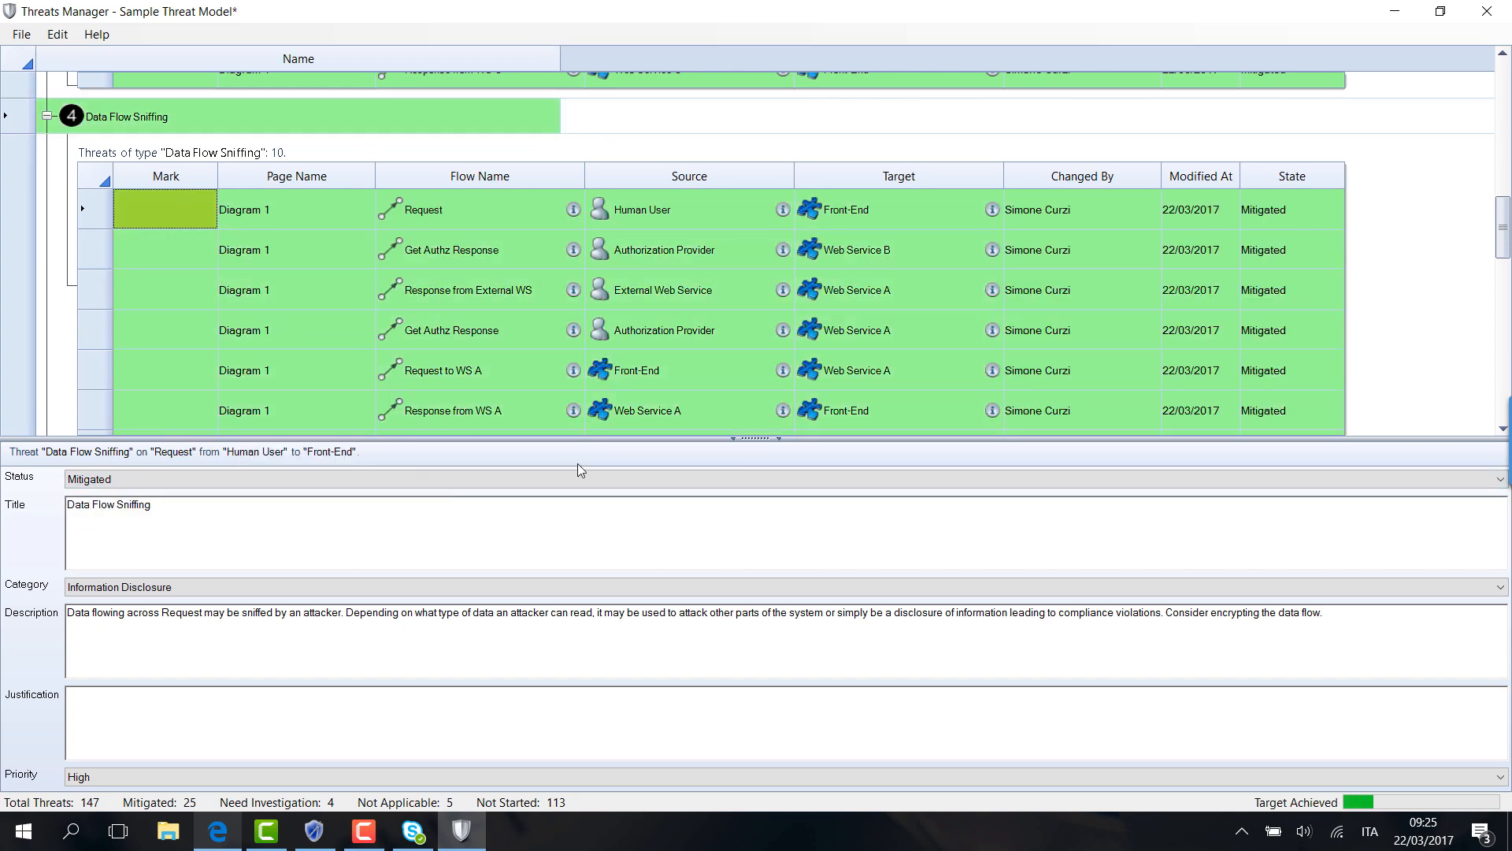